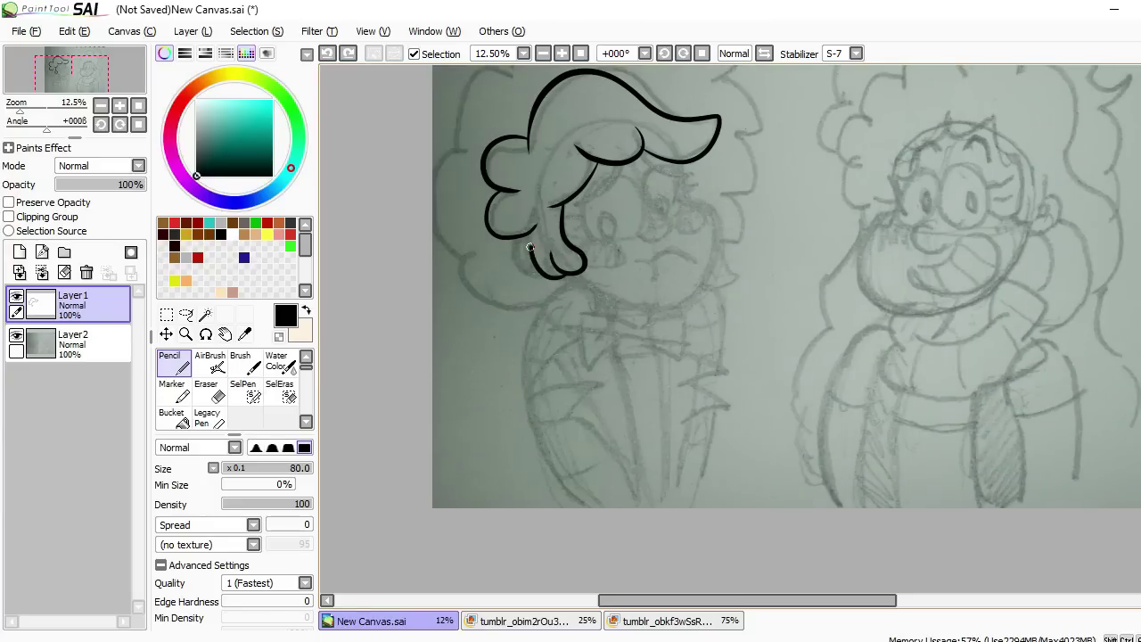
- Ink the curled hair lock hanging beside the left character's cheek over the pencil sketch
scroll(532, 259, "down", 1)
left_click_drag(527, 216, 538, 255)
mouse_move(538, 255)
left_mouse_down()
mouse_move(483, 282)
mouse_move(567, 269)
left_mouse_up()
- Ink the left character's forehead side, round cheek and jaw outline, plus the first short neck lines
left_click_drag(663, 143, 670, 168)
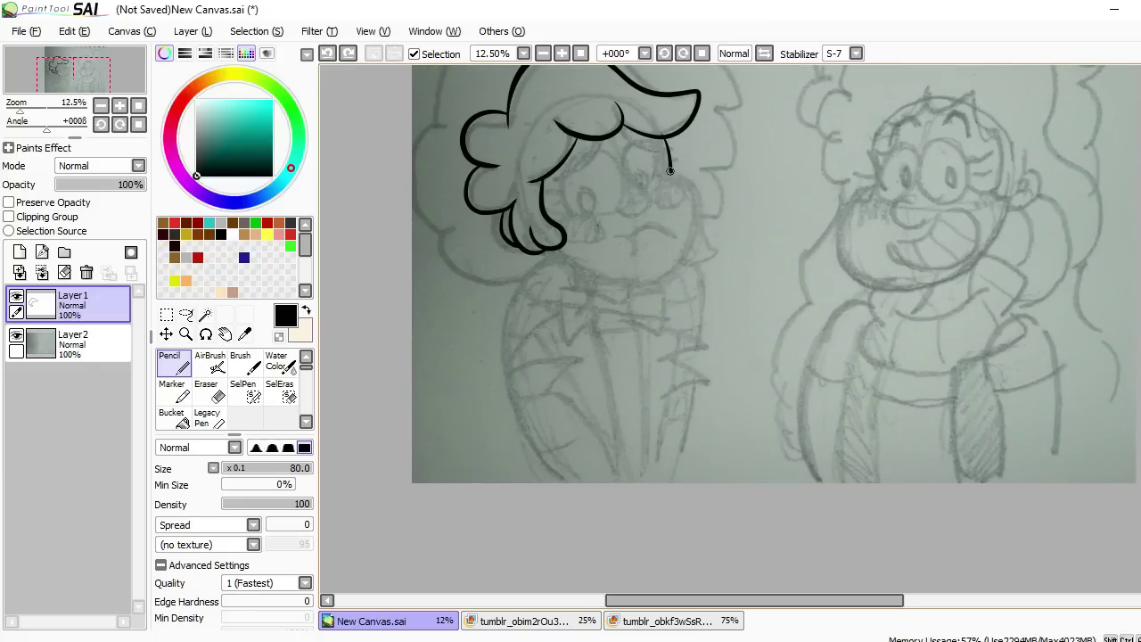
left_click_drag(640, 288, 563, 250)
left_click_drag(563, 250, 588, 212)
mouse_move(622, 234)
left_mouse_down()
mouse_move(622, 260)
mouse_move(657, 262)
left_mouse_up()
left_click_drag(608, 243, 635, 244)
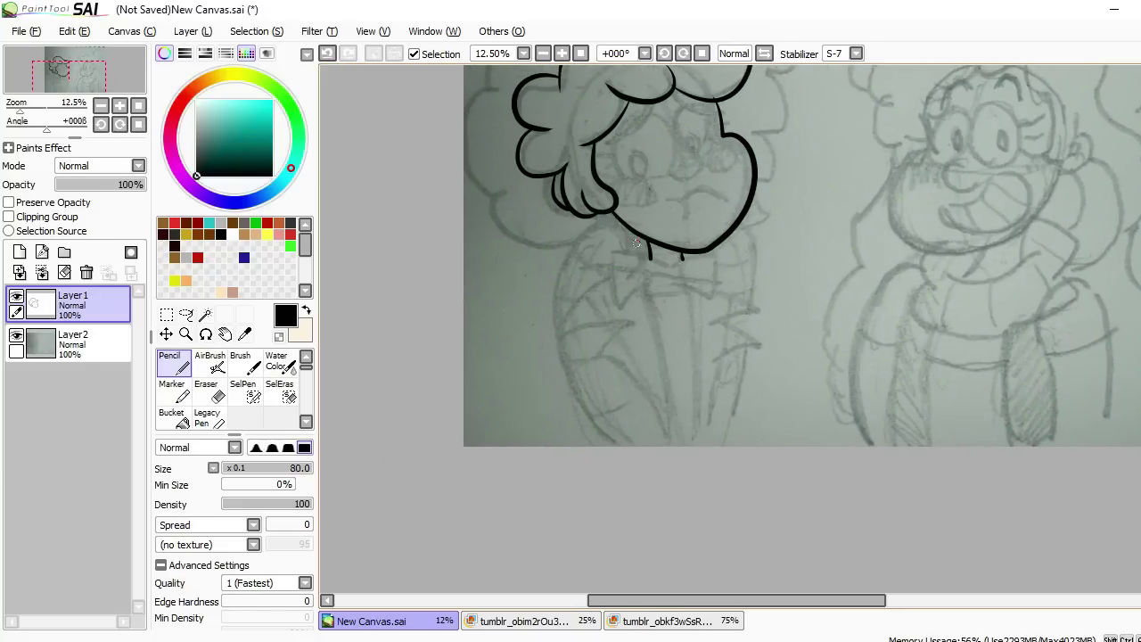
- Ink the left character's neck and bow tie below the chin, checking the reference picture
scroll(698, 269, "up", 2)
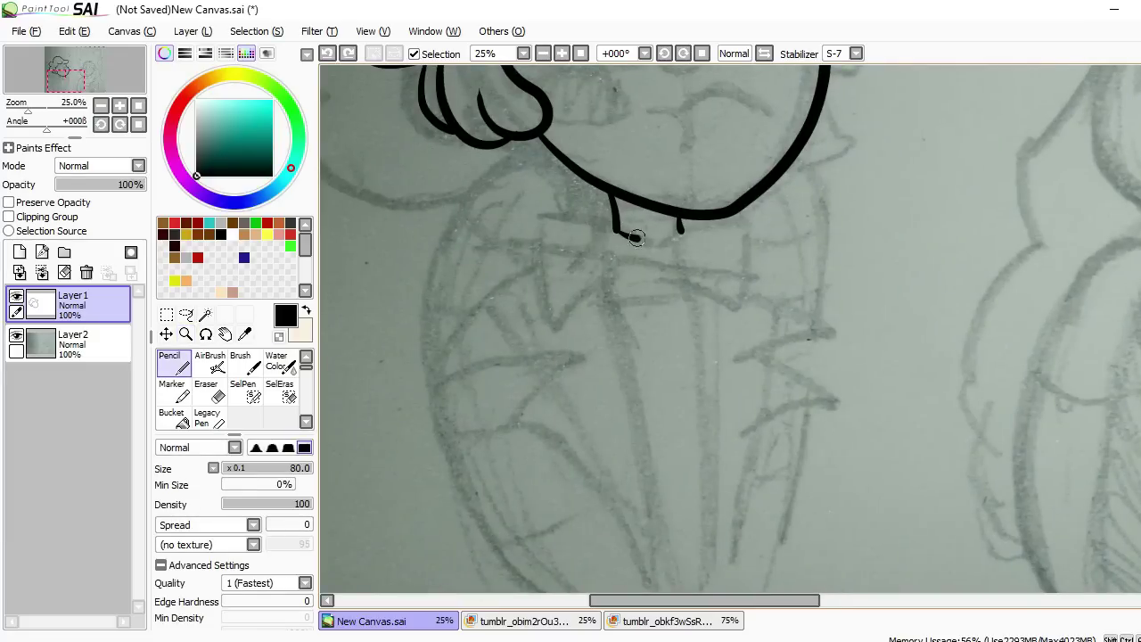
mouse_move(673, 232)
left_mouse_down()
mouse_move(653, 212)
mouse_move(726, 280)
mouse_move(666, 261)
mouse_move(705, 255)
mouse_move(739, 227)
left_mouse_up()
key("ctrl+Tab")
key("ctrl+shift+Tab")
key("ctrl+z")
mouse_move(624, 246)
left_mouse_down()
mouse_move(542, 223)
mouse_move(615, 200)
left_mouse_up()
left_click_drag(691, 276, 691, 187)
- Ink the left character's shirt front and the first pointed jacket lapel beneath the bow tie
left_click_drag(615, 173, 679, 483)
key("ctrl+z")
left_click_drag(691, 161, 724, 486)
left_click_drag(724, 486, 826, 593)
left_click_drag(664, 328, 775, 593)
mouse_move(803, 401)
left_mouse_down()
mouse_move(722, 223)
mouse_move(722, 287)
left_mouse_up()
left_click_drag(744, 178, 722, 214)
mouse_move(722, 214)
left_mouse_down()
mouse_move(838, 250)
mouse_move(735, 374)
mouse_move(728, 535)
mouse_move(721, 516)
left_mouse_up()
key("ctrl+z")
- Ink the opposite jagged lapel, the shoulders and the outer arm lines of the left character's jacket
mouse_move(834, 293)
left_mouse_down()
mouse_move(744, 318)
mouse_move(762, 355)
left_mouse_up()
key("ctrl+z")
mouse_move(771, 308)
left_mouse_down()
mouse_move(713, 487)
mouse_move(720, 457)
left_mouse_up()
key("ctrl+z")
mouse_move(711, 152)
left_mouse_down()
mouse_move(820, 195)
mouse_move(757, 391)
mouse_move(711, 474)
left_mouse_up()
left_click_drag(712, 473, 763, 589)
mouse_move(624, 184)
left_mouse_down()
mouse_move(724, 268)
mouse_move(571, 444)
left_mouse_up()
key("ctrl+z")
scroll(570, 444, "down", 1)
left_click_drag(749, 294, 802, 267)
left_click_drag(710, 221, 635, 519)
left_click_drag(820, 260, 789, 221)
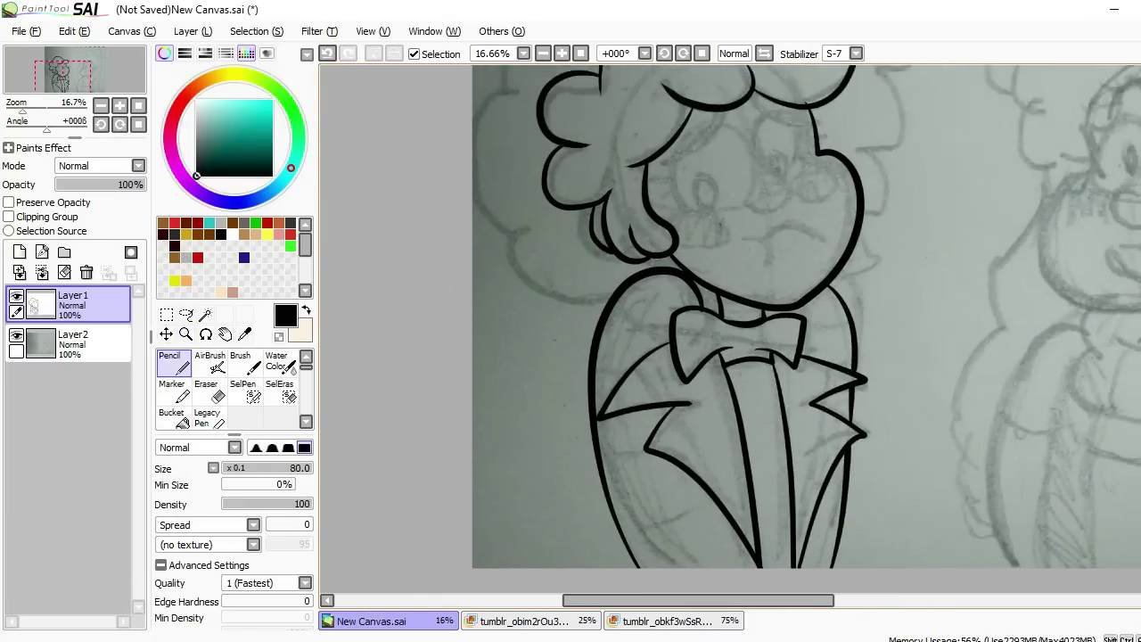
- Check the reference picture and ink the large outer hair curls on the left side of the left character's head
scroll(789, 504, "down", 1)
scroll(731, 294, "up", 2)
key("n")
scroll(730, 294, "up", 1)
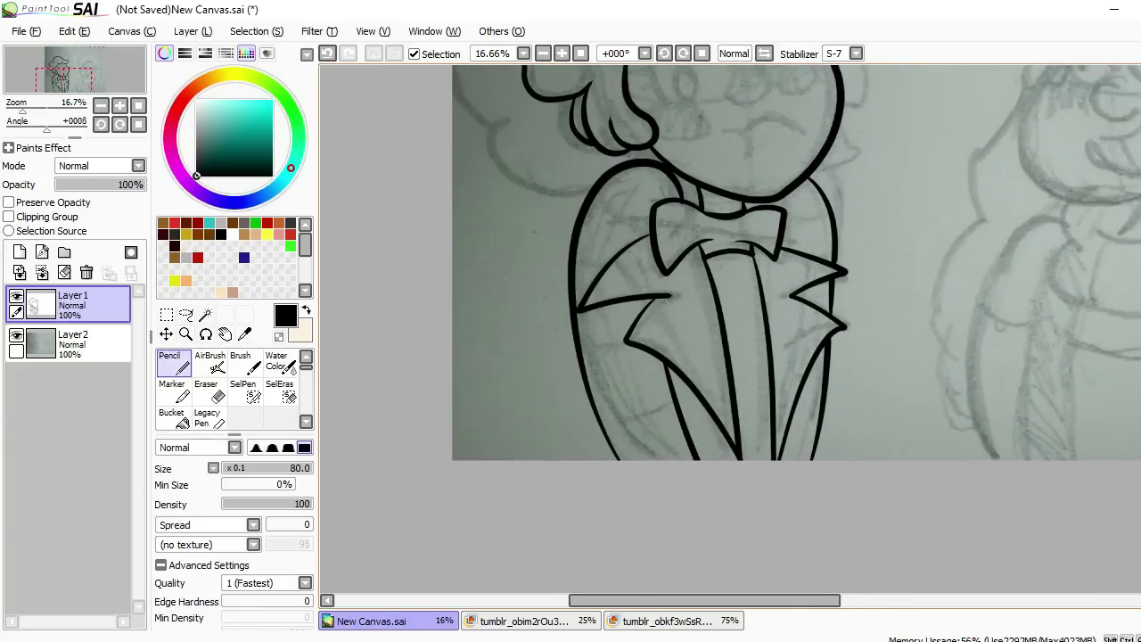
left_click(524, 621)
left_click(371, 621)
scroll(594, 494, "up", 3)
left_click_drag(594, 495, 493, 407)
key("ctrl+z")
left_click_drag(584, 501, 506, 415)
- Ink the remaining outer hair curls over the top and down the right side of the left character's head
scroll(510, 258, "up", 2)
mouse_move(483, 338)
left_mouse_down()
mouse_move(569, 238)
mouse_move(571, 185)
mouse_move(675, 163)
mouse_move(782, 168)
mouse_move(778, 192)
mouse_move(822, 257)
left_mouse_up()
scroll(802, 268, "down", 4)
mouse_move(838, 107)
left_mouse_down()
mouse_move(845, 192)
mouse_move(862, 205)
mouse_move(823, 269)
mouse_move(838, 343)
left_mouse_up()
scroll(837, 343, "down", 2)
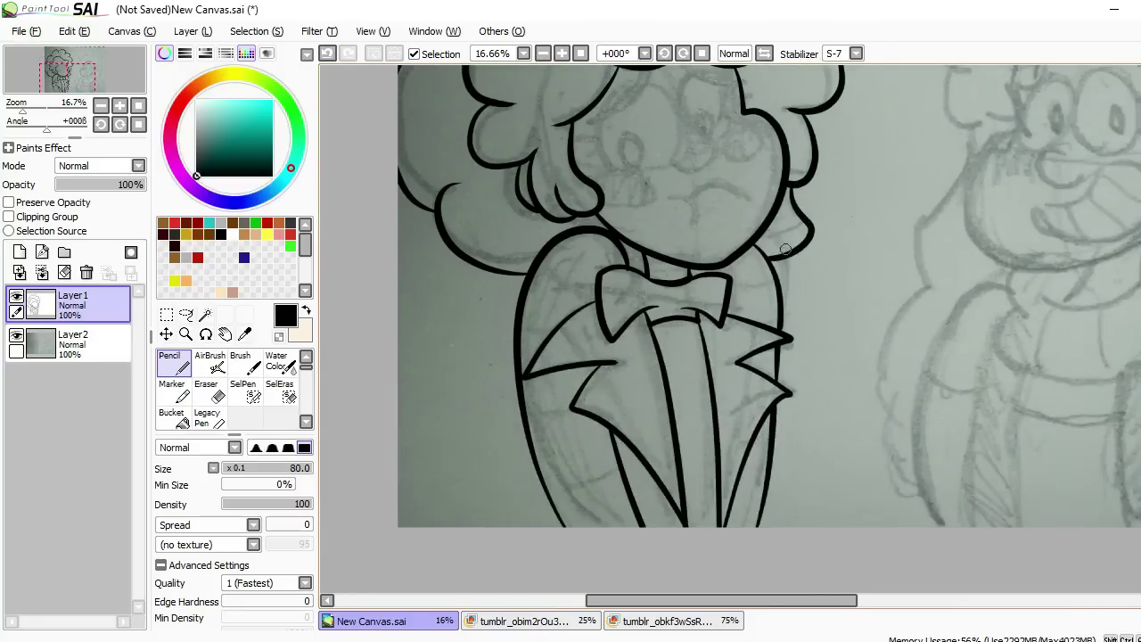
- Reduce the pencil size to 40 and ink the left character's nose and frowning mouth
scroll(772, 257, "down", 1)
scroll(677, 285, "up", 2)
scroll(731, 278, "up", 2)
mouse_move(636, 284)
left_mouse_down()
mouse_move(671, 323)
mouse_move(701, 323)
left_mouse_up()
scroll(684, 286, "up", 2)
scroll(708, 347, "up", 1)
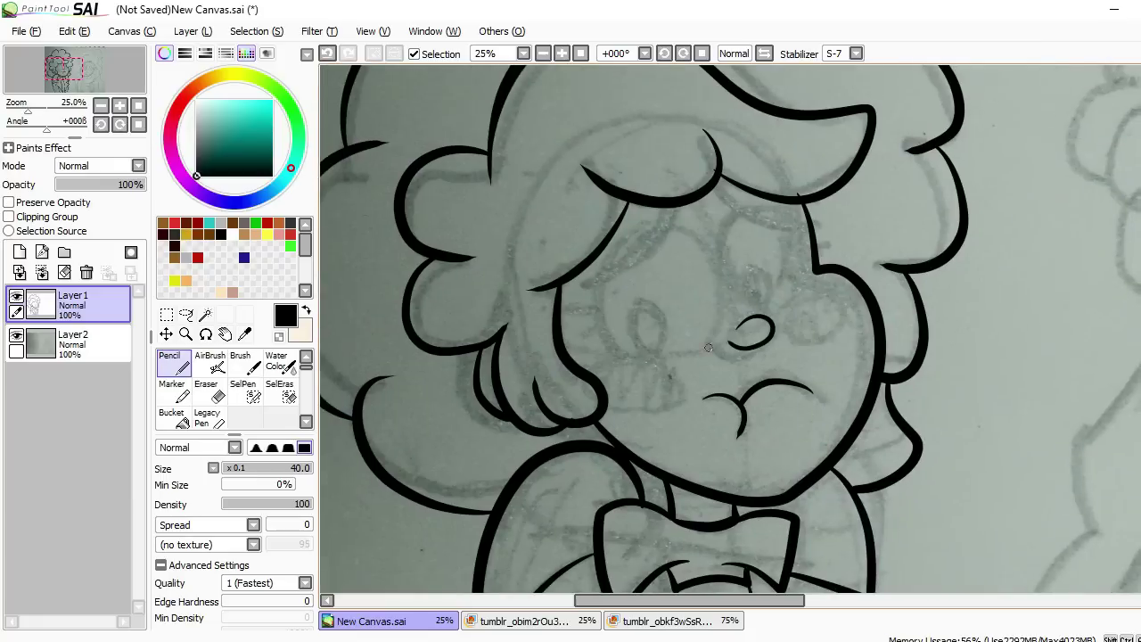
- Ink the round outline of the left character's larger eye, redoing unsatisfactory strokes
mouse_move(598, 282)
left_mouse_down()
mouse_move(608, 337)
mouse_move(689, 359)
left_mouse_up()
key("ctrl+z")
key("ctrl+z")
mouse_move(597, 282)
left_mouse_down()
mouse_move(651, 363)
mouse_move(722, 265)
mouse_move(606, 282)
left_mouse_up()
key("ctrl+z")
scroll(676, 223, "down", 1)
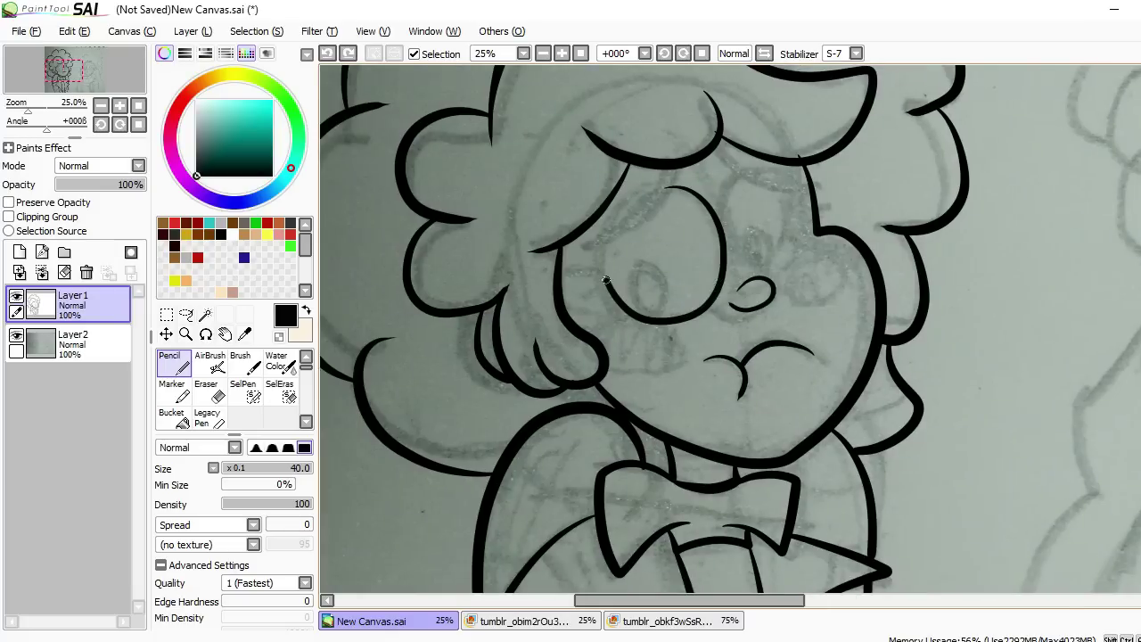
- Ink the left character's second eye and the small oval marks on both cheeks
scroll(733, 262, "down", 1)
mouse_move(731, 259)
left_mouse_down()
mouse_move(688, 165)
mouse_move(682, 227)
mouse_move(688, 169)
left_mouse_up()
key("ctrl+z")
scroll(728, 271, "down", 1)
mouse_move(669, 277)
left_mouse_down()
mouse_move(621, 299)
mouse_move(667, 303)
left_mouse_up()
key("ctrl+z")
scroll(704, 250, "down", 1)
- Clean up the eye lines with the Eraser and ink thick drooping eyelids over both eyes of the left character
left_click(757, 227, "ctrl+alt")
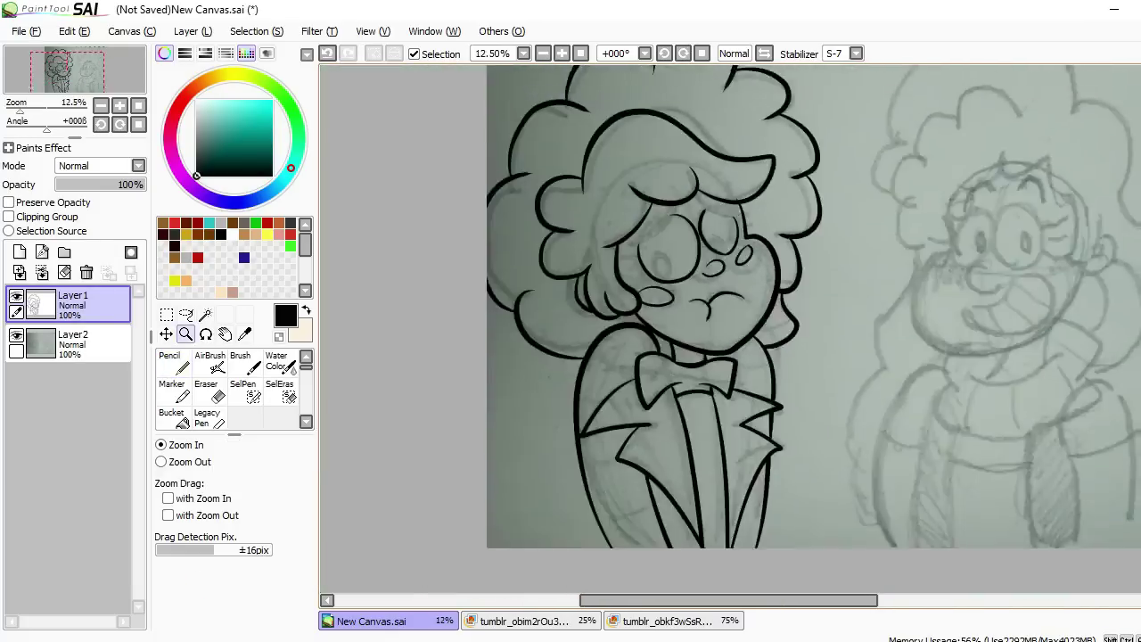
left_click(756, 287, "ctrl")
left_click(756, 287, "ctrl")
key("e")
left_click(743, 267, "ctrl+alt")
left_click(743, 268, "ctrl+alt")
key("n")
scroll(683, 181, "down", 1)
scroll(697, 187, "down", 1)
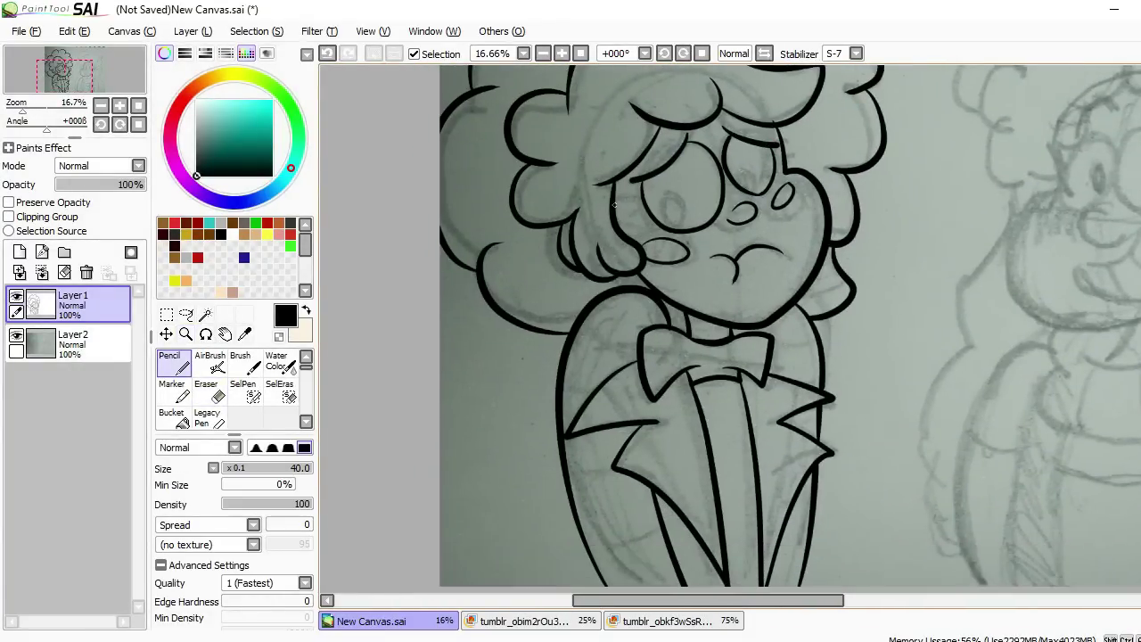
- Ink short eyelashes at the outer corners of the left character's eyes
scroll(647, 217, "up", 1)
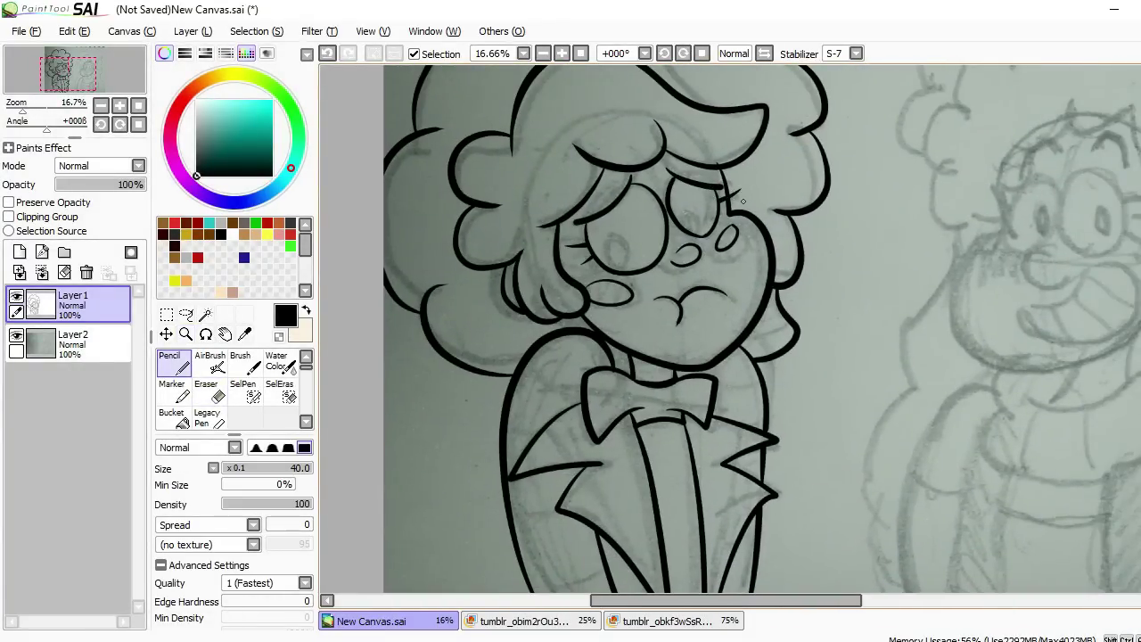
scroll(731, 206, "up", 2)
left_click(731, 206, "ctrl")
left_click(730, 206, "ctrl+alt")
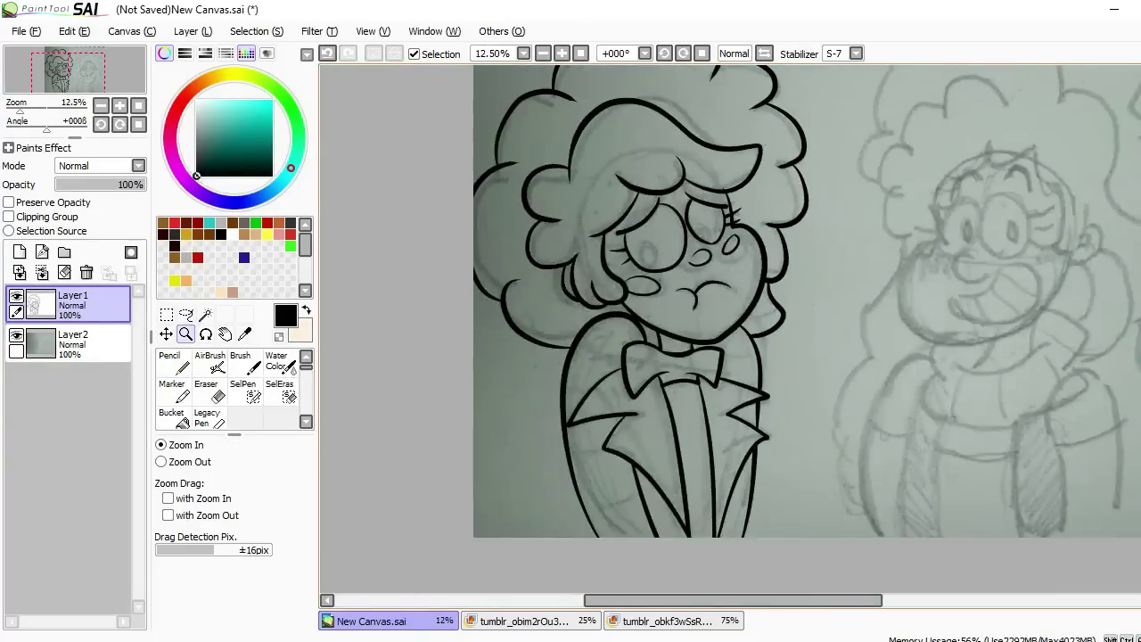
- Ink oval pupils in both of the left character's eyes and fill them with black using the Bucket
left_click(713, 227, "ctrl")
left_click(714, 228, "ctrl")
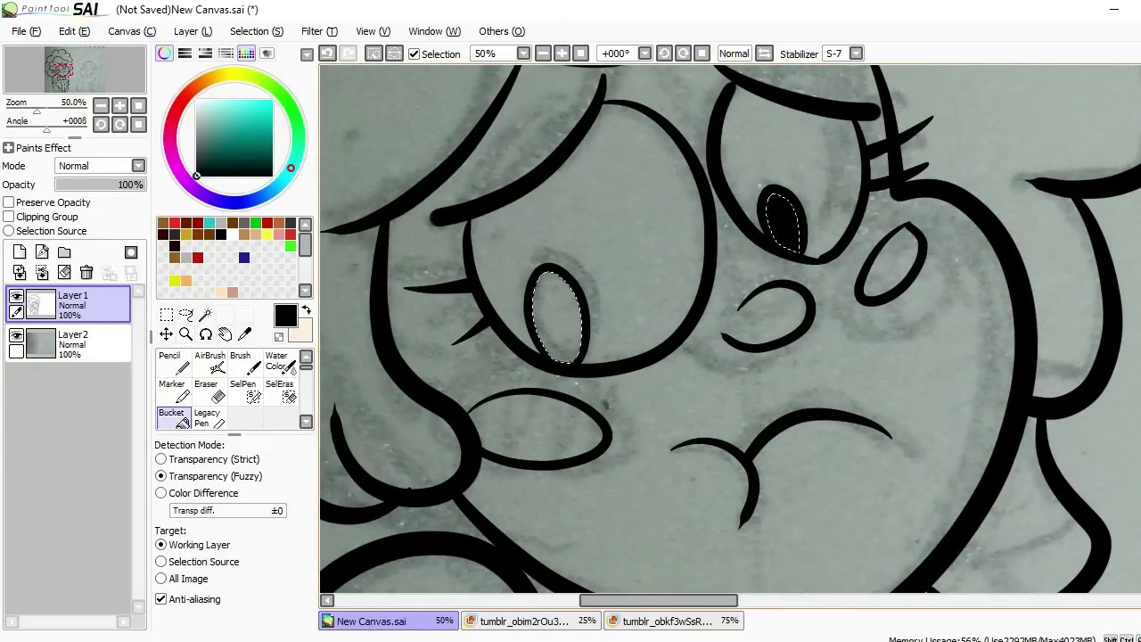
left_click(747, 229, "ctrl+alt")
left_click(747, 229, "ctrl+alt")
left_click(747, 229, "ctrl+alt")
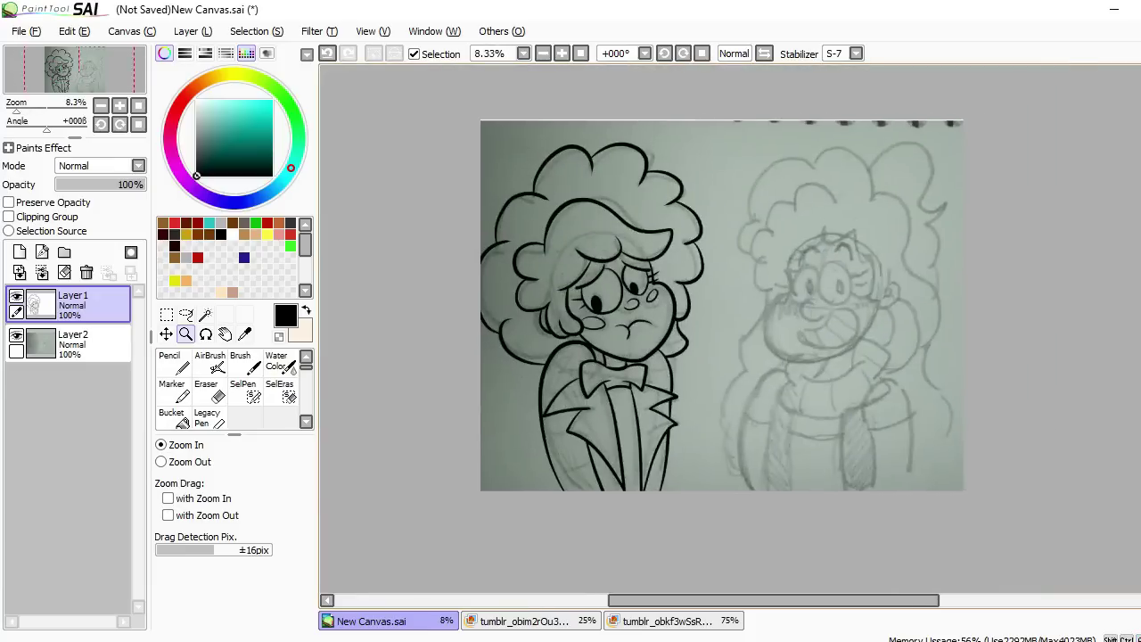
- Check the line art with the sketch layer hidden and save the canvas as BooImogen
left_click(16, 334)
left_click(17, 334)
left_click(26, 31)
left_click(45, 155)
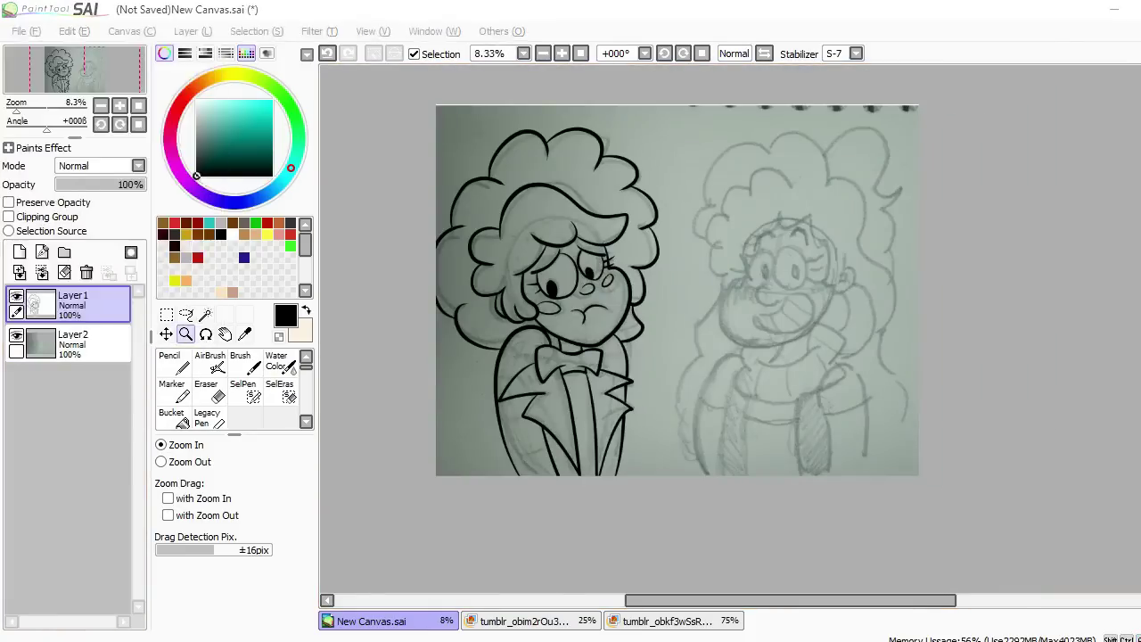
type("BooImogen")
left_click(73, 196)
key("Escape")
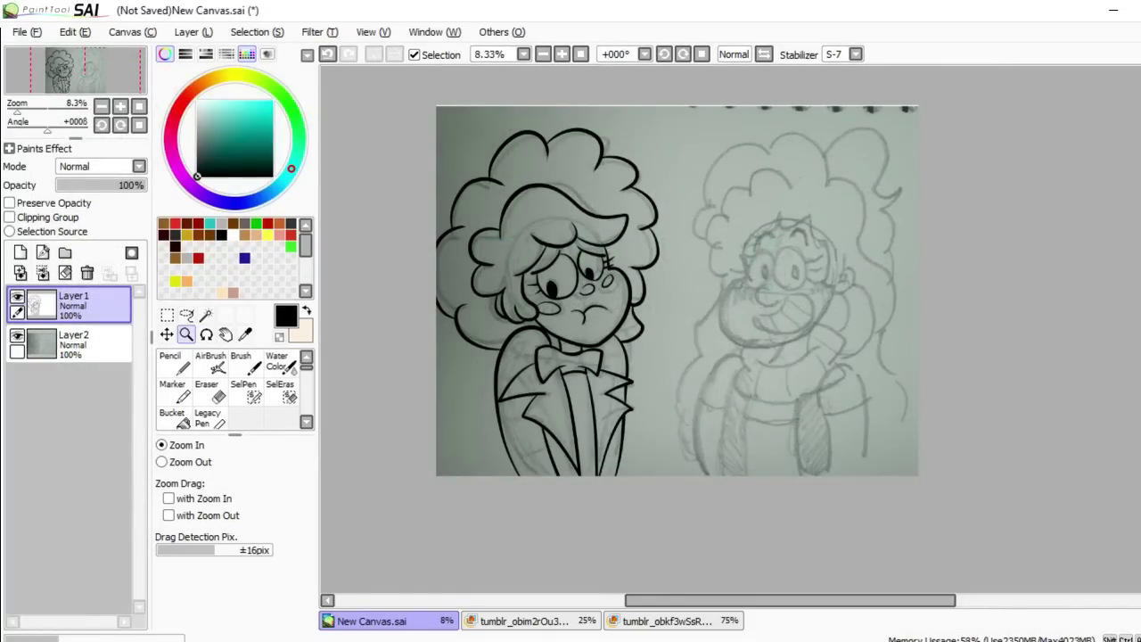
- Enlarge the pencil to size 80 and ink the right character's cheek, jaw and ear outline
scroll(620, 231, "up", 1)
mouse_move(772, 231)
left_mouse_down()
mouse_move(620, 231)
mouse_move(572, 205)
mouse_move(698, 246)
mouse_move(671, 213)
left_mouse_up()
key("n")
key("bracketright")
key("bracketright")
key("bracketright")
key("bracketright")
mouse_move(686, 189)
left_mouse_down()
mouse_move(704, 196)
mouse_move(750, 267)
left_mouse_up()
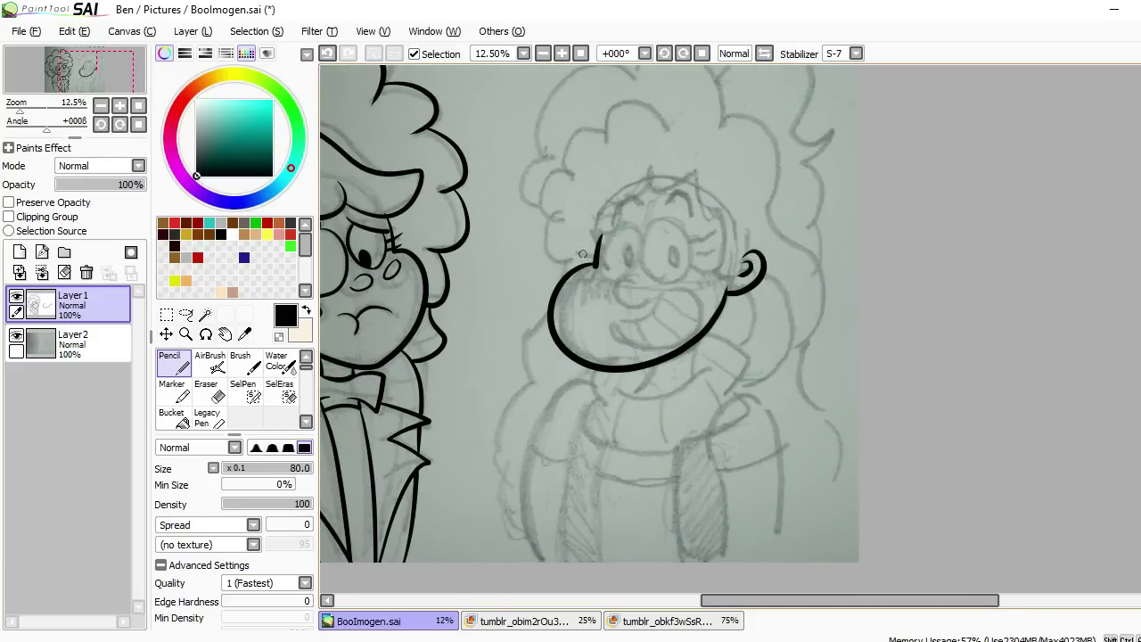
- Try inking the hair curls beside the right character's face, and undo the head outline
key("ctrl+z")
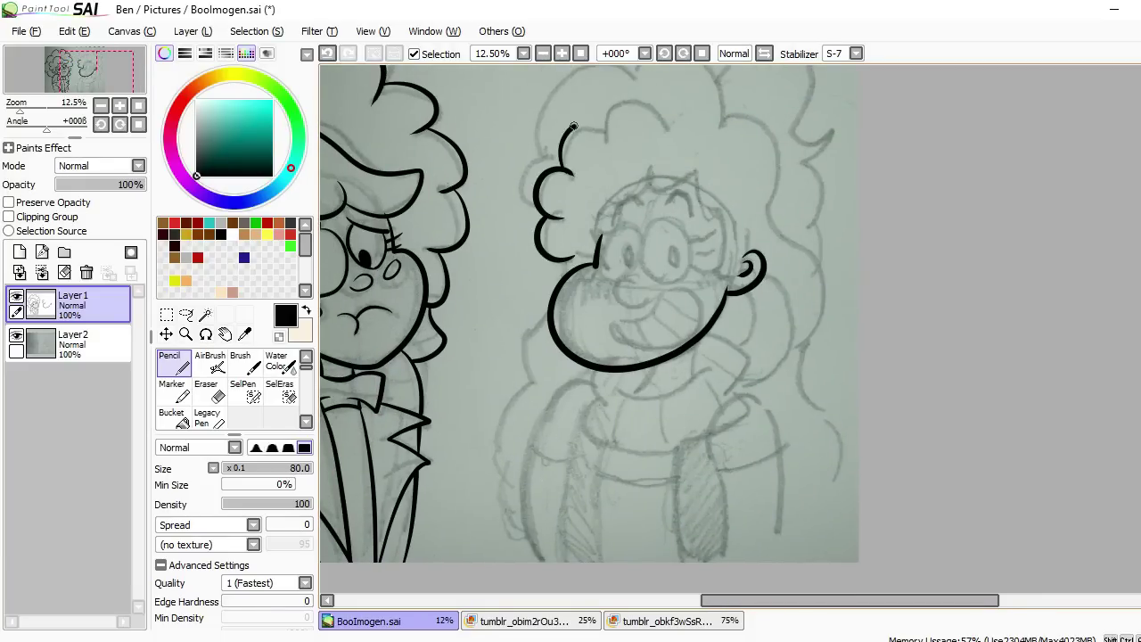
key("alt+Tab")
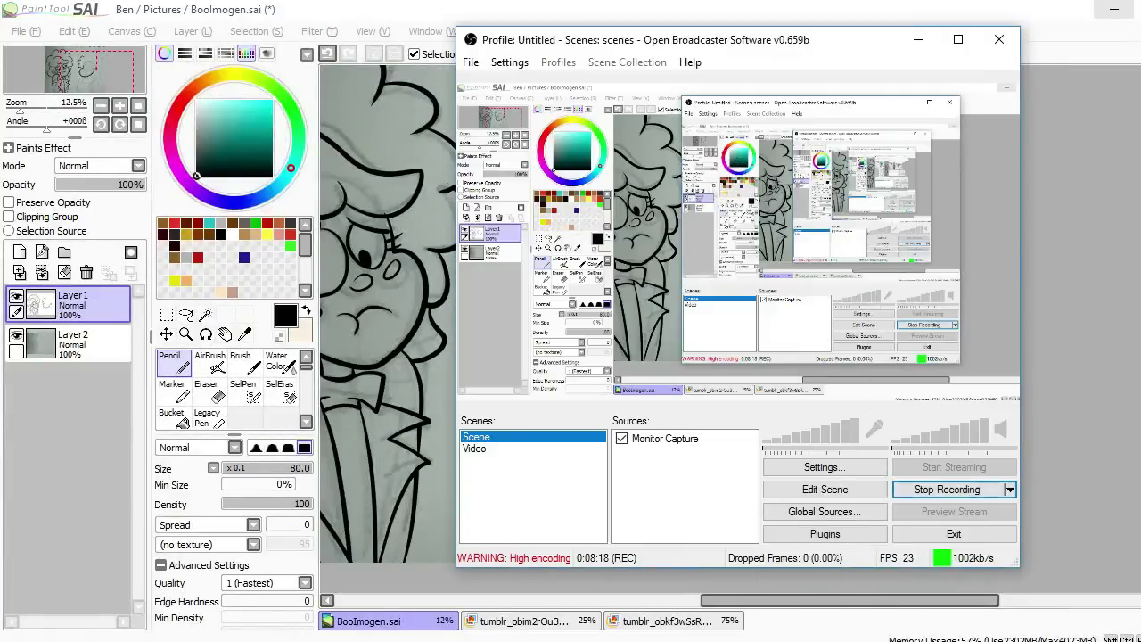
key("alt+Tab")
mouse_move(599, 239)
left_mouse_down()
mouse_move(560, 356)
mouse_move(555, 307)
left_mouse_up()
key("ctrl+z")
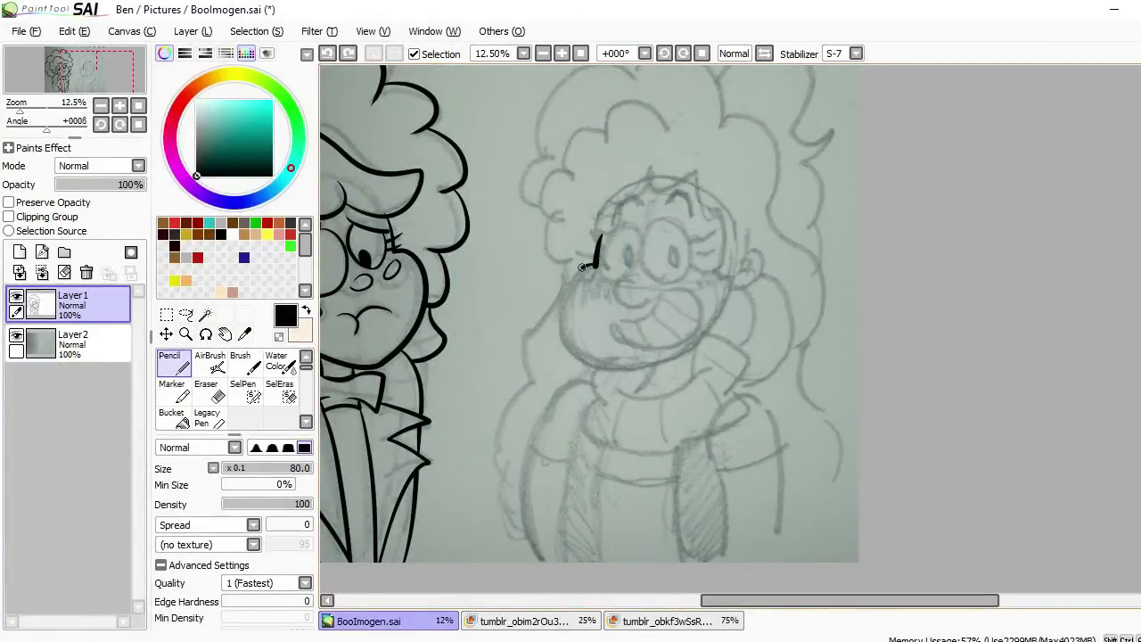
- Ink the right character's face outline and ear again, redoing strokes that miss the sketch
scroll(757, 268, "down", 1)
mouse_move(747, 230)
left_mouse_down()
mouse_move(760, 224)
mouse_move(736, 263)
left_mouse_up()
key("ctrl+z")
left_click(729, 234, "ctrl")
left_click(729, 234, "ctrl")
left_click_drag(704, 205, 771, 277)
mouse_move(773, 187)
left_mouse_down()
mouse_move(769, 339)
mouse_move(848, 294)
left_mouse_up()
key("ctrl+z")
mouse_move(856, 245)
left_mouse_down()
mouse_move(807, 374)
mouse_move(784, 189)
left_mouse_up()
left_click_drag(713, 267, 758, 276)
mouse_move(723, 150)
left_mouse_down()
mouse_move(745, 254)
mouse_move(843, 286)
left_mouse_up()
- Ink the right character's hair curls around the face and the long strand flowing down the right side
left_click(843, 285, "ctrl+alt")
key("minus")
key("n")
mouse_move(709, 319)
left_mouse_down()
mouse_move(727, 346)
mouse_move(723, 224)
mouse_move(737, 170)
mouse_move(860, 183)
mouse_move(806, 219)
left_mouse_up()
key("ctrl+z")
left_click_drag(647, 311, 621, 300)
mouse_move(634, 238)
left_mouse_down()
mouse_move(785, 133)
mouse_move(687, 125)
mouse_move(758, 145)
mouse_move(845, 228)
left_mouse_up()
key("ctrl+z")
mouse_move(808, 134)
left_mouse_down()
mouse_move(834, 124)
mouse_move(888, 239)
left_mouse_up()
mouse_move(842, 136)
left_mouse_down()
mouse_move(931, 230)
mouse_move(925, 437)
left_mouse_up()
key("ctrl+z")
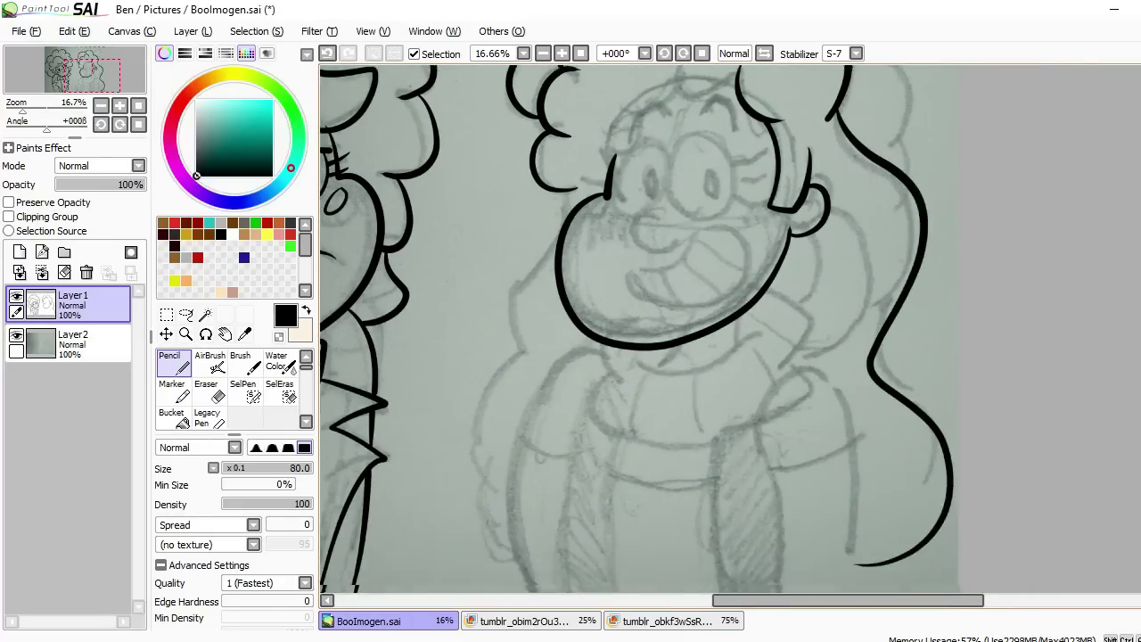
- Check the reference picture and rework the right character's long hair as large scalloped curls down the right side
left_click(668, 620)
left_click(368, 620)
mouse_move(624, 312)
left_mouse_down()
mouse_move(647, 333)
mouse_move(482, 223)
left_mouse_up()
mouse_move(902, 242)
left_mouse_down()
mouse_move(843, 419)
mouse_move(902, 504)
left_mouse_up()
mouse_move(624, 267)
left_mouse_down()
mouse_move(713, 410)
mouse_move(624, 318)
left_mouse_up()
mouse_move(776, 169)
left_mouse_down()
mouse_move(847, 125)
mouse_move(932, 239)
left_mouse_up()
left_click_drag(910, 283, 931, 366)
mouse_move(833, 341)
left_mouse_down()
mouse_move(828, 157)
mouse_move(863, 132)
left_mouse_up()
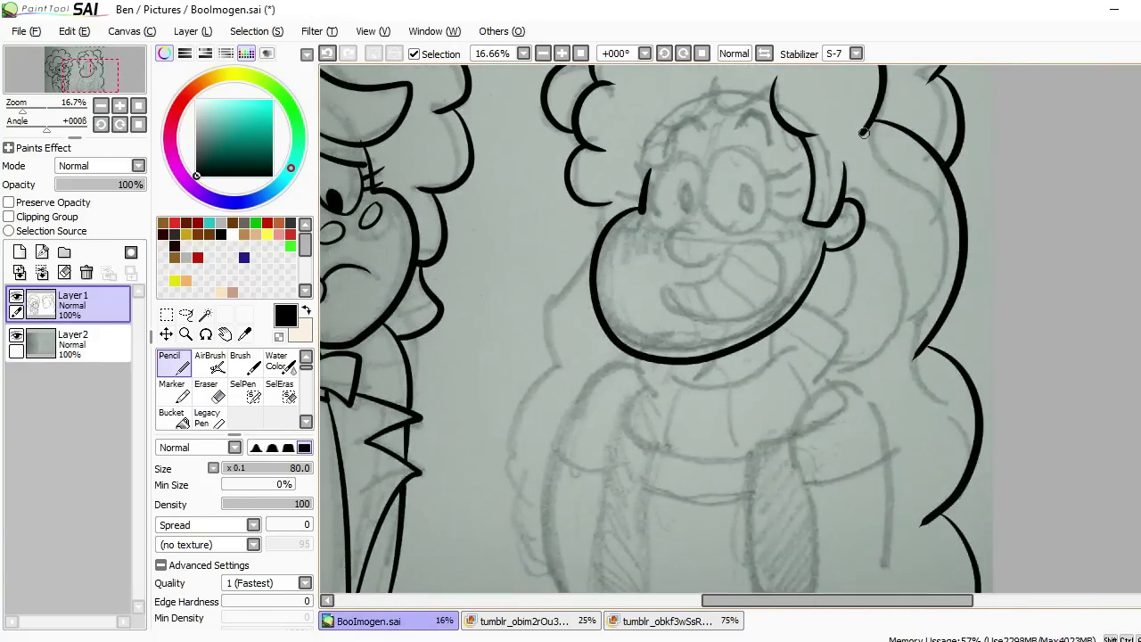
- Compare with the reference picture again and ink the inner curls behind the right character's ear and cheek
left_click_drag(898, 171, 927, 392)
key("ctrl+z")
left_click(666, 620)
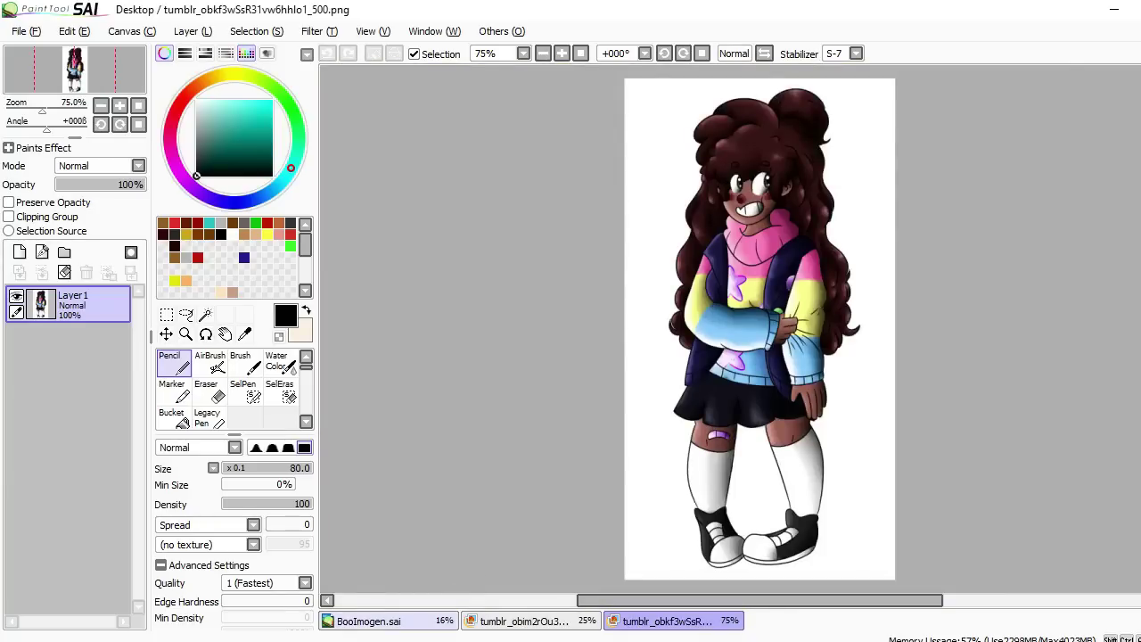
left_click(368, 621)
left_click_drag(853, 276, 889, 261)
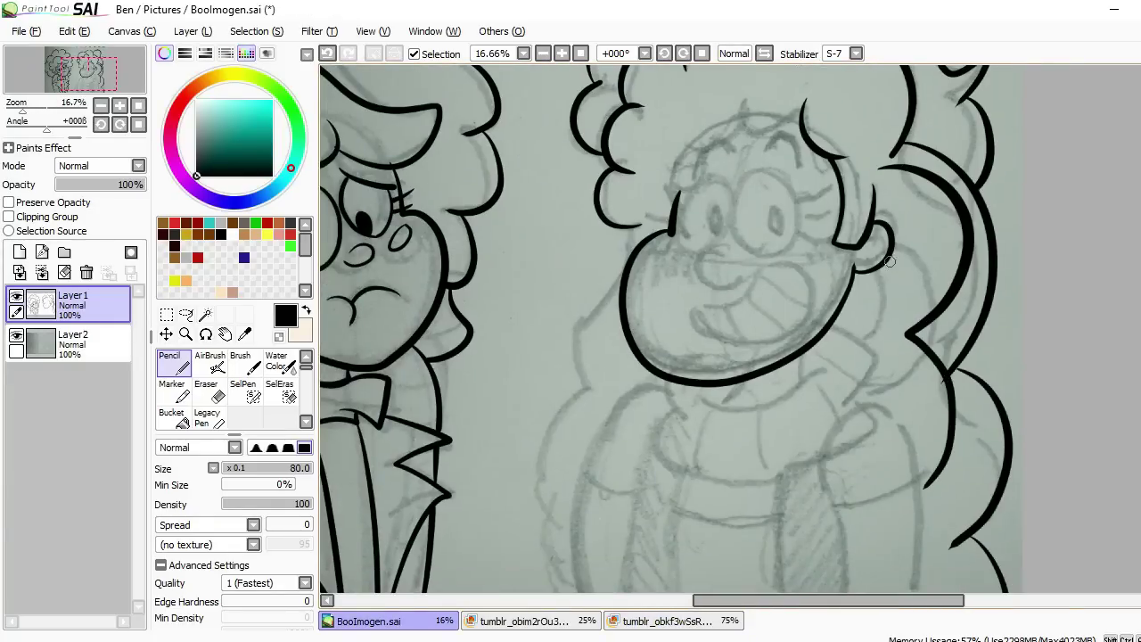
left_click_drag(904, 346, 860, 396)
- Ink the curls running down the left side of the right character's long hair to the canvas edge
left_click_drag(633, 228, 740, 162)
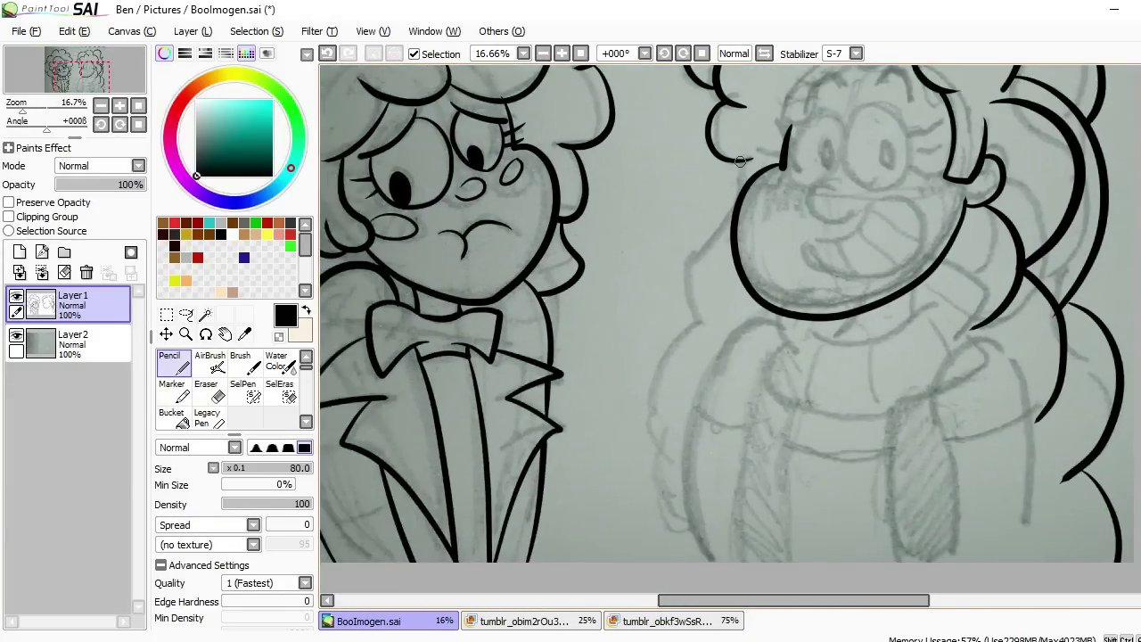
scroll(726, 451, "down", 3)
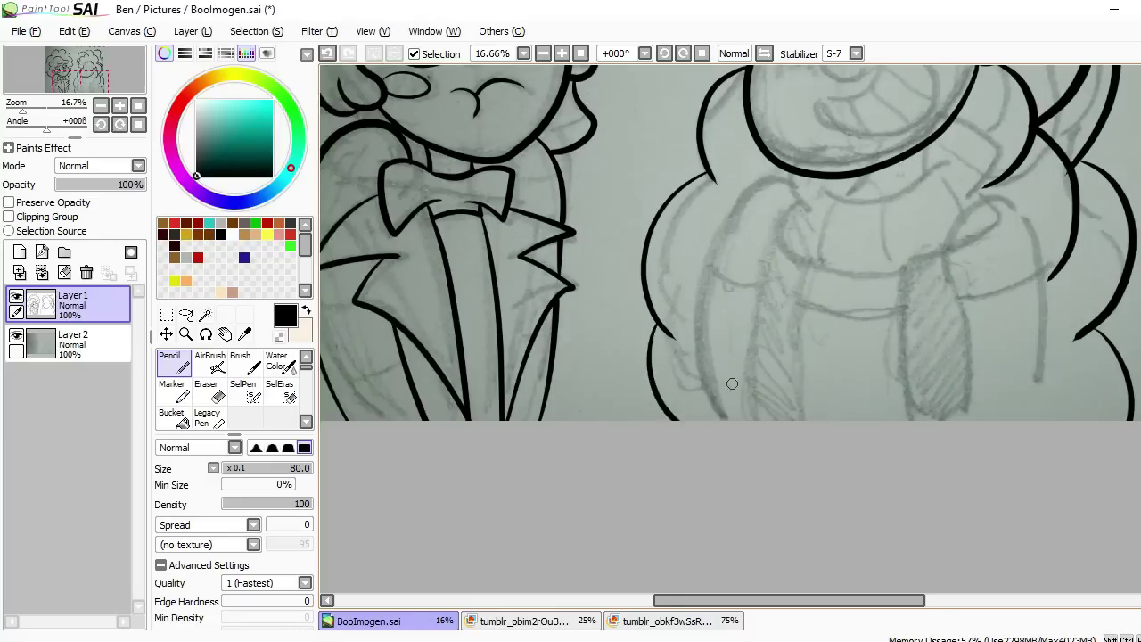
scroll(695, 269, "up", 2)
- Ink the right character's thick turtleneck collar beneath the chin
mouse_move(701, 303)
left_mouse_down()
mouse_move(807, 374)
mouse_move(848, 362)
left_mouse_up()
left_click_drag(857, 224, 828, 247)
scroll(853, 314, "down", 2)
mouse_move(773, 457)
left_mouse_down()
mouse_move(758, 299)
mouse_move(856, 460)
left_mouse_up()
- Ink the right character's rounded shoulders and arms, plus the jacket front edges running from the collar to the canvas edge
scroll(721, 236, "down", 1)
mouse_move(709, 212)
left_mouse_down()
mouse_move(628, 399)
mouse_move(634, 454)
left_mouse_up()
scroll(635, 445, "up", 1)
key("ctrl+z")
mouse_move(768, 164)
left_mouse_down()
mouse_move(691, 237)
mouse_move(681, 406)
left_mouse_up()
scroll(741, 306, "down", 1)
left_click_drag(740, 305, 726, 451)
left_click_drag(697, 278, 681, 451)
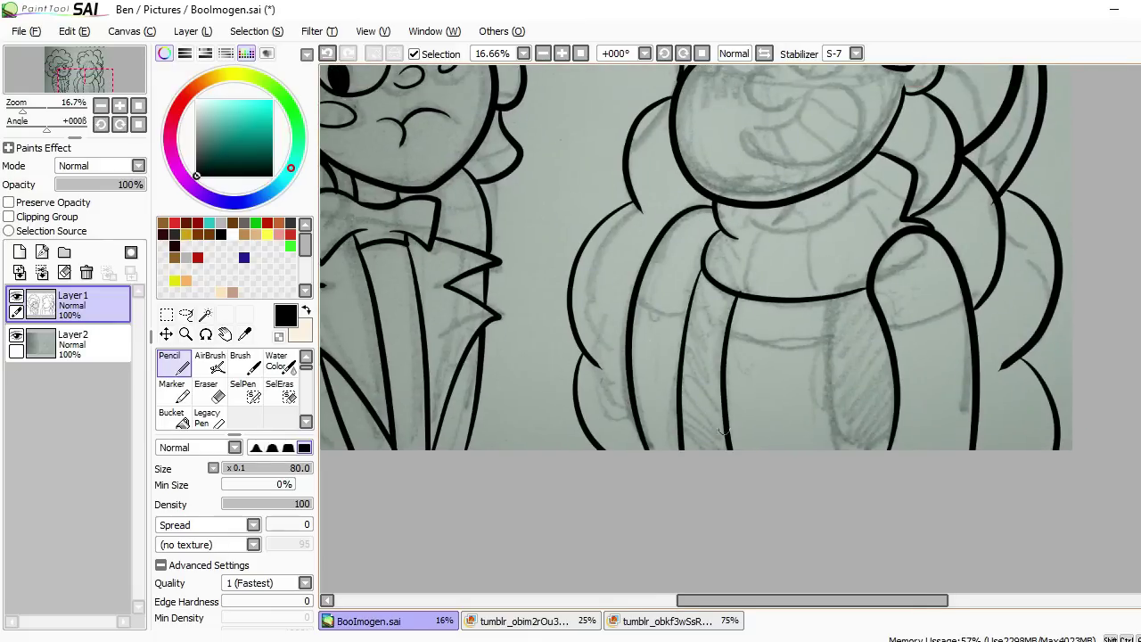
- Ink the jacket's other front edge and the curved stripe lines across the right character's sleeves and chest
scroll(686, 428, "down", 1)
left_click_drag(795, 265, 812, 429)
scroll(624, 375, "up", 2)
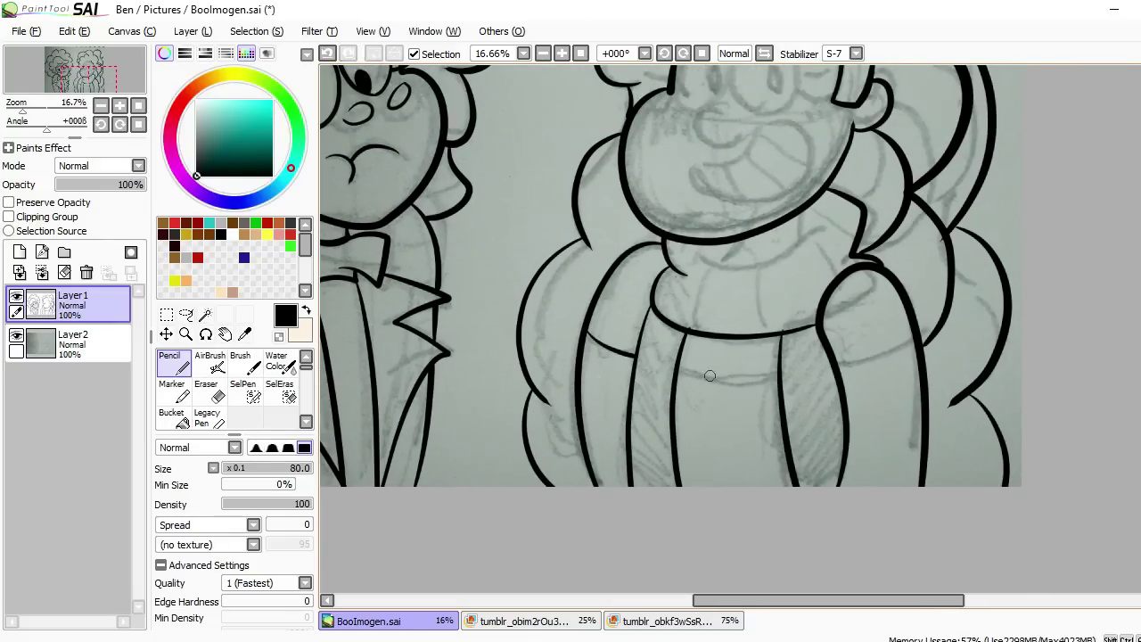
scroll(768, 375, "up", 2)
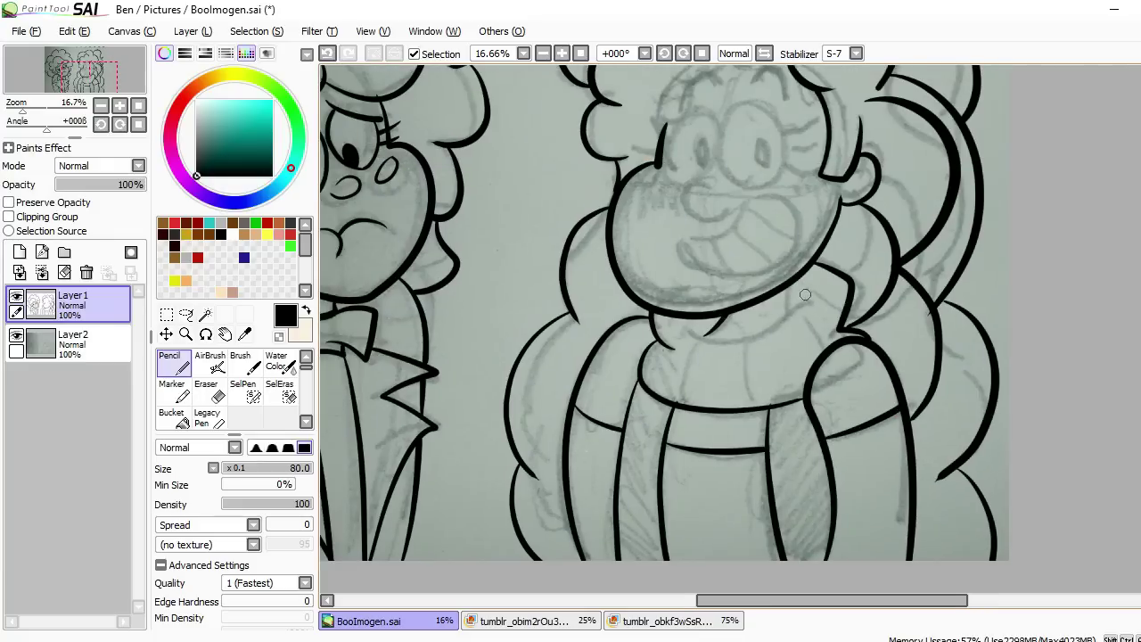
- Ink the fold lines of the right character's turtleneck collar just below the chin
scroll(767, 299, "down", 2)
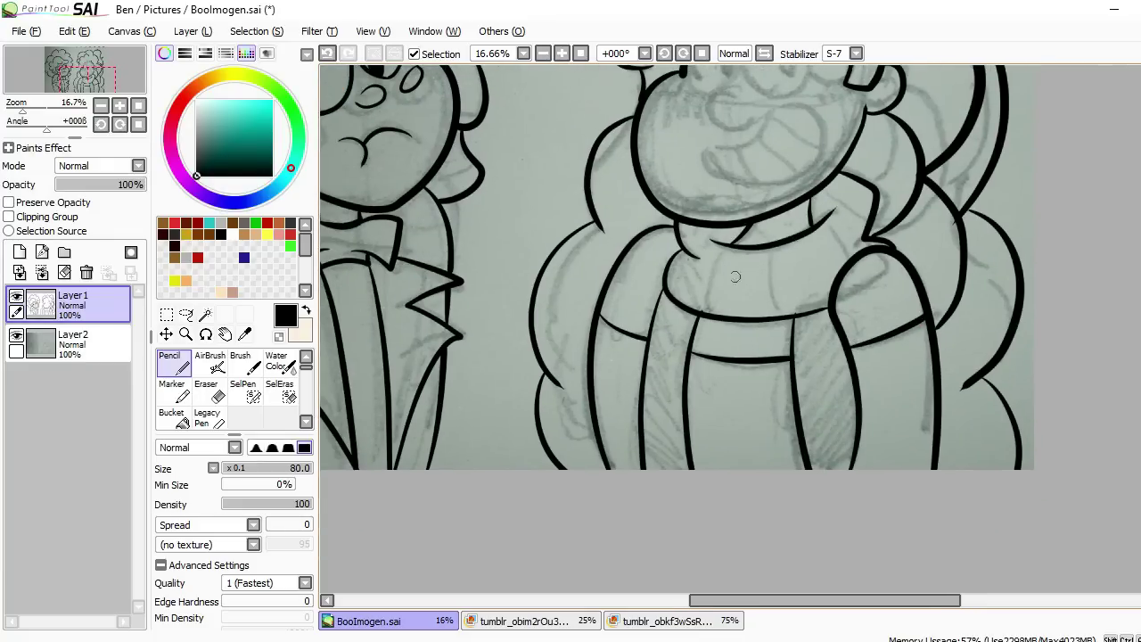
scroll(743, 287, "up", 2)
left_click(743, 288, "ctrl")
scroll(647, 303, "up", 1)
key("ctrl+z")
mouse_move(647, 303)
left_mouse_down()
mouse_move(716, 287)
mouse_move(718, 264)
mouse_move(772, 218)
mouse_move(763, 233)
left_mouse_up()
mouse_move(763, 248)
left_mouse_down()
mouse_move(841, 217)
mouse_move(828, 237)
left_mouse_up()
scroll(764, 216, "down", 2)
left_click_drag(763, 221, 825, 239)
left_click_drag(658, 198, 704, 179)
key("ctrl+z")
scroll(733, 342, "down", 3)
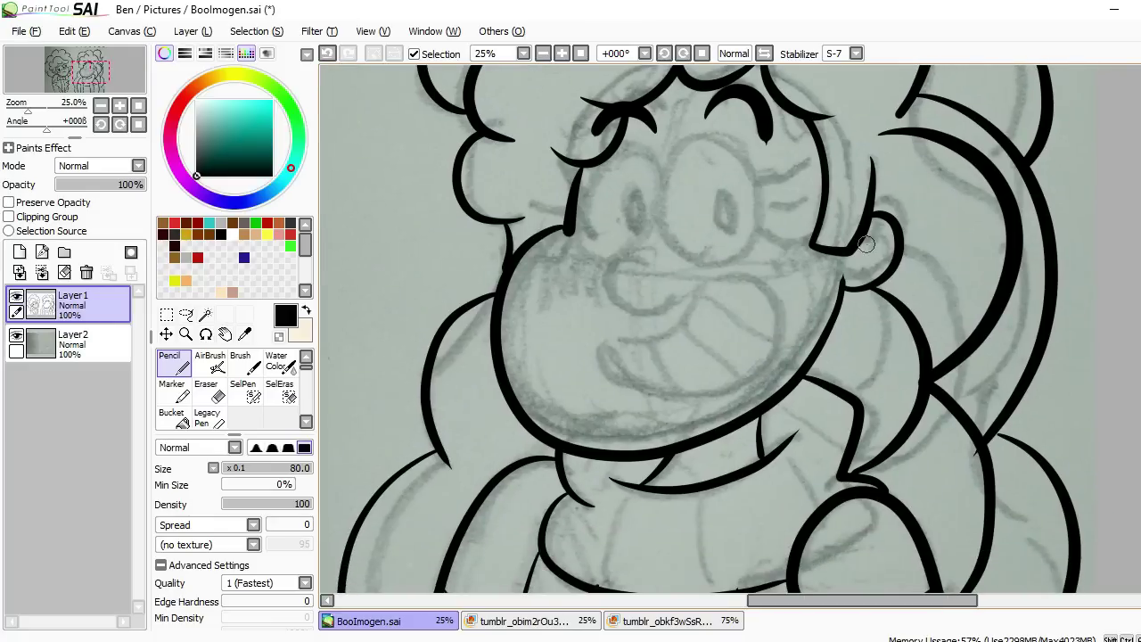
- Ink the inner curve of the right character's ear and reduce the pencil size to 40
scroll(734, 343, "up", 1)
key("[")
key("[")
key("[")
key("[")
scroll(617, 373, "up", 1)
mouse_move(617, 373)
left_mouse_down()
mouse_move(798, 383)
mouse_move(622, 382)
mouse_move(783, 308)
left_mouse_up()
key("ctrl+z")
key("ctrl+z")
mouse_move(704, 334)
left_mouse_down()
mouse_move(686, 432)
mouse_move(621, 392)
left_mouse_up()
scroll(621, 392, "down", 1)
key("ctrl+z")
mouse_move(632, 352)
left_mouse_down()
mouse_move(692, 332)
mouse_move(696, 396)
left_mouse_up()
scroll(632, 350, "down", 1)
key("ctrl+z")
mouse_move(639, 355)
left_mouse_down()
mouse_move(816, 303)
mouse_move(643, 360)
left_mouse_up()
left_click(643, 360, "ctrl")
left_click(592, 378, "ctrl")
key("ctrl+z")
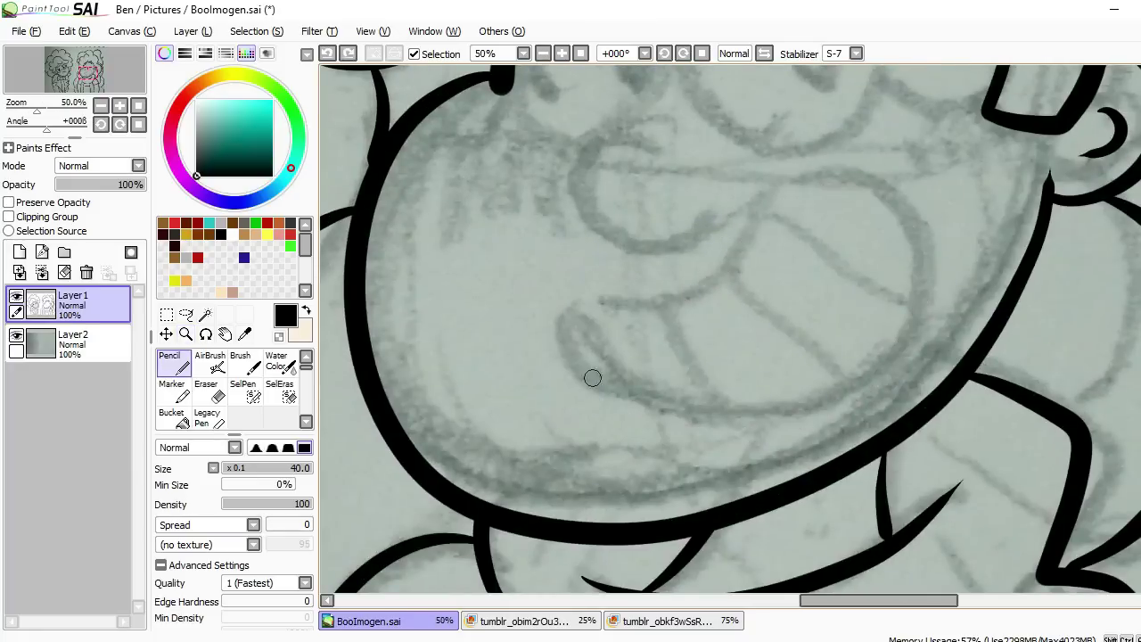
- Try to ink a large, rounded open mouth over the sketched mouth of the right character
mouse_move(602, 305)
left_mouse_down()
mouse_move(918, 257)
mouse_move(643, 406)
mouse_move(833, 177)
mouse_move(624, 401)
mouse_move(607, 300)
mouse_move(828, 382)
mouse_move(580, 377)
mouse_move(855, 181)
mouse_move(645, 407)
left_mouse_up()
key("ctrl+z")
key("ctrl+z")
key("ctrl+z")
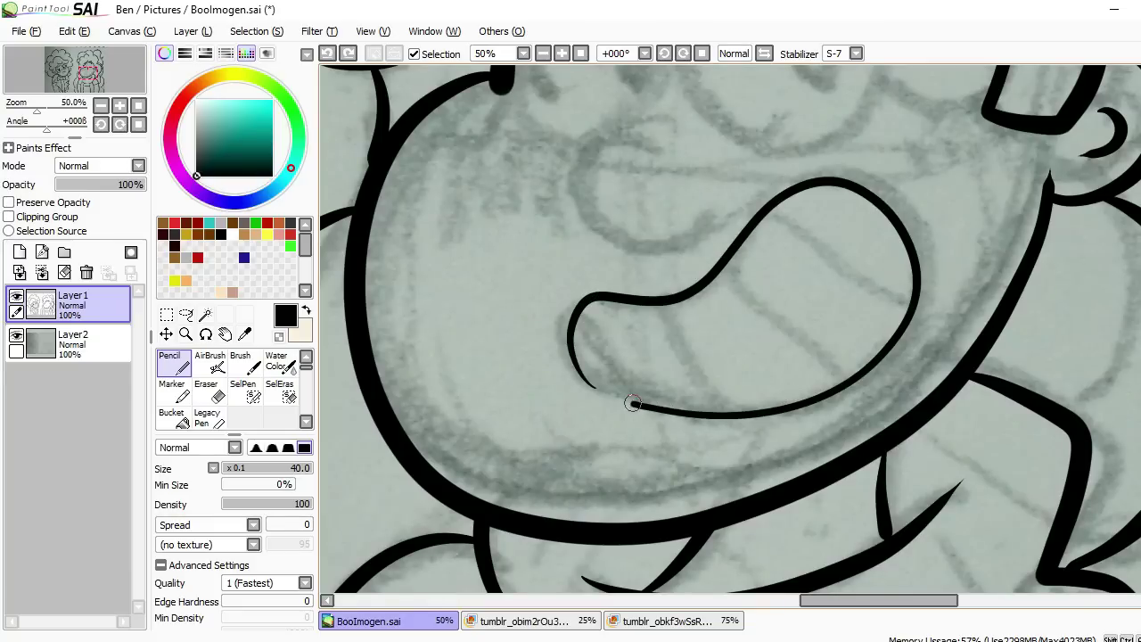
left_click_drag(580, 376, 596, 360)
scroll(588, 344, "down", 2)
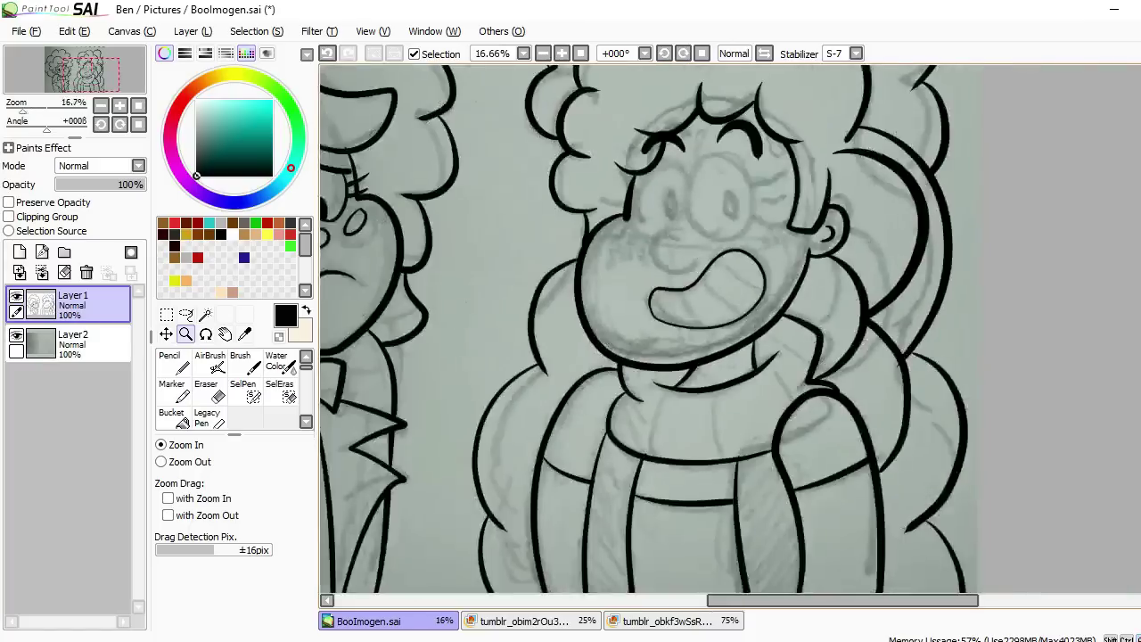
scroll(589, 343, "up", 2)
key("ctrl+z")
mouse_move(577, 285)
left_mouse_down()
mouse_move(627, 273)
mouse_move(630, 359)
left_mouse_up()
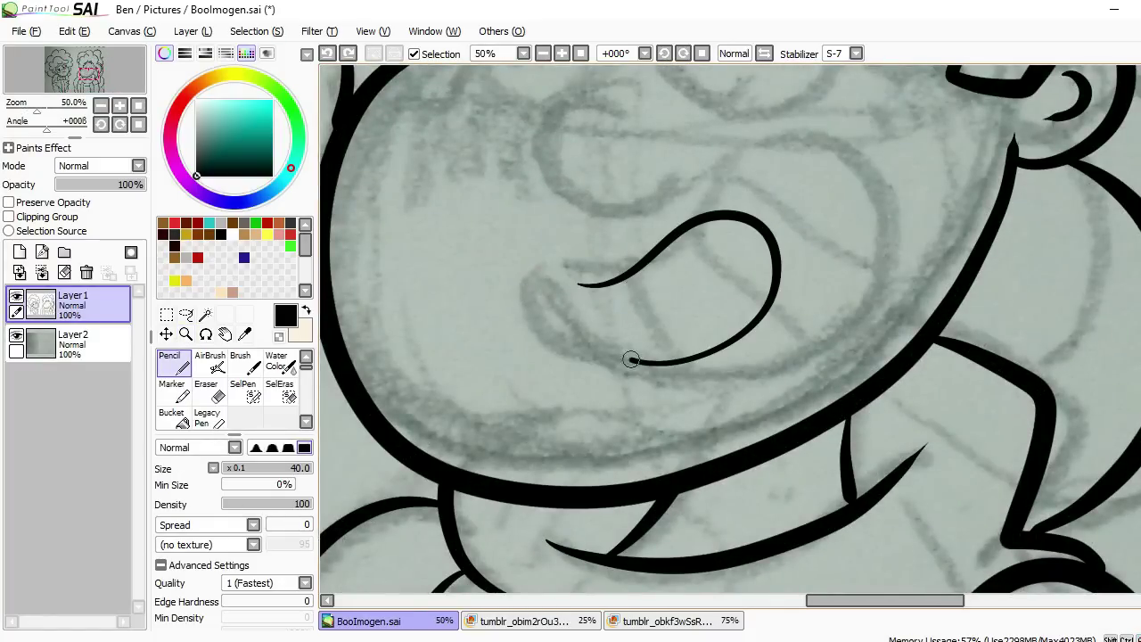
key("ctrl+z")
mouse_move(582, 293)
left_mouse_down()
mouse_move(599, 306)
mouse_move(755, 196)
mouse_move(629, 361)
left_mouse_up()
key("ctrl+z")
mouse_move(578, 280)
left_mouse_down()
mouse_move(875, 307)
mouse_move(604, 409)
left_mouse_up()
key("ctrl+z")
mouse_move(613, 286)
left_mouse_down()
mouse_move(878, 209)
mouse_move(739, 405)
left_mouse_up()
key("ctrl+z")
left_click_drag(579, 361, 686, 267)
key("ctrl+z")
- Ink the right character's grinning mouth outline with one pointed corner and clean up its line with the eraser
mouse_move(581, 284)
left_mouse_down()
mouse_move(710, 228)
mouse_move(655, 401)
mouse_move(577, 303)
left_mouse_up()
left_click(751, 333, "ctrl")
left_click(873, 419, "ctrl+alt")
key("ctrl+z")
mouse_move(626, 353)
left_mouse_down()
mouse_move(784, 299)
mouse_move(892, 437)
mouse_move(651, 352)
left_mouse_up()
key("e")
left_click(643, 333, "ctrl+alt")
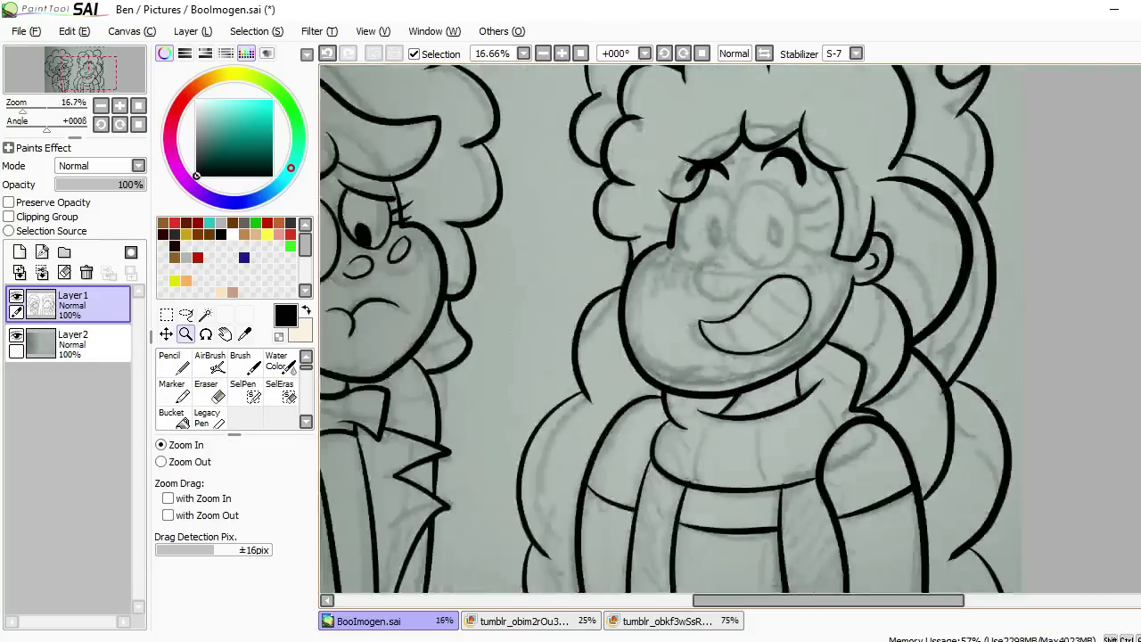
left_click(642, 339, "ctrl")
- Ink the slanted tooth divisions inside the right character's grin, replacing the first set of lines
key("n")
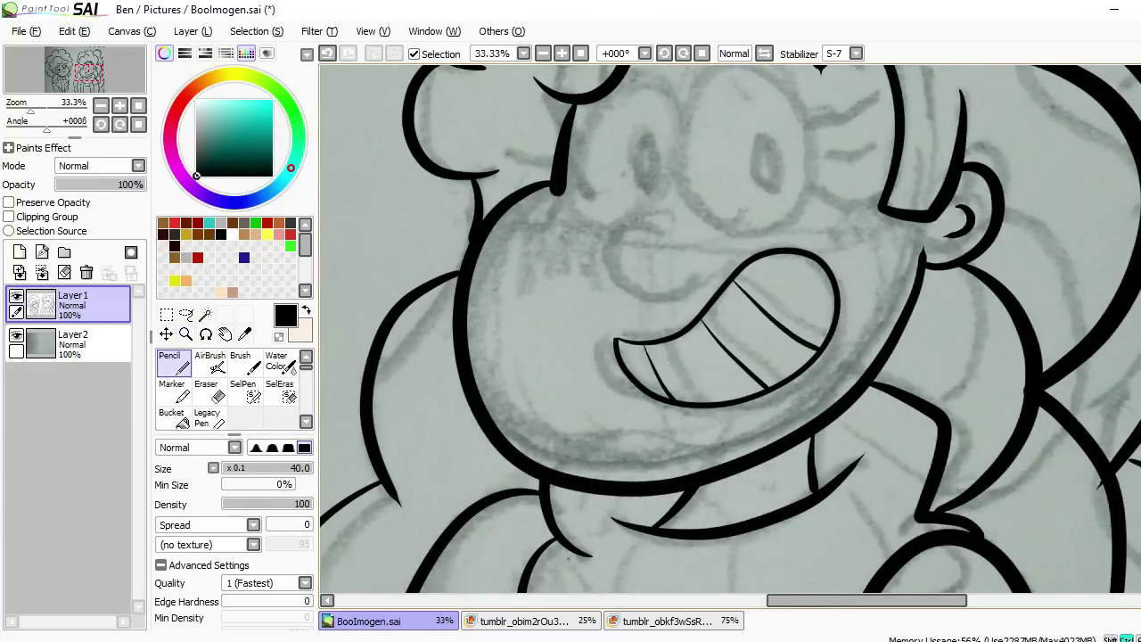
key("ctrl+z")
key("ctrl+z")
key("ctrl+z")
left_click_drag(652, 346, 662, 385)
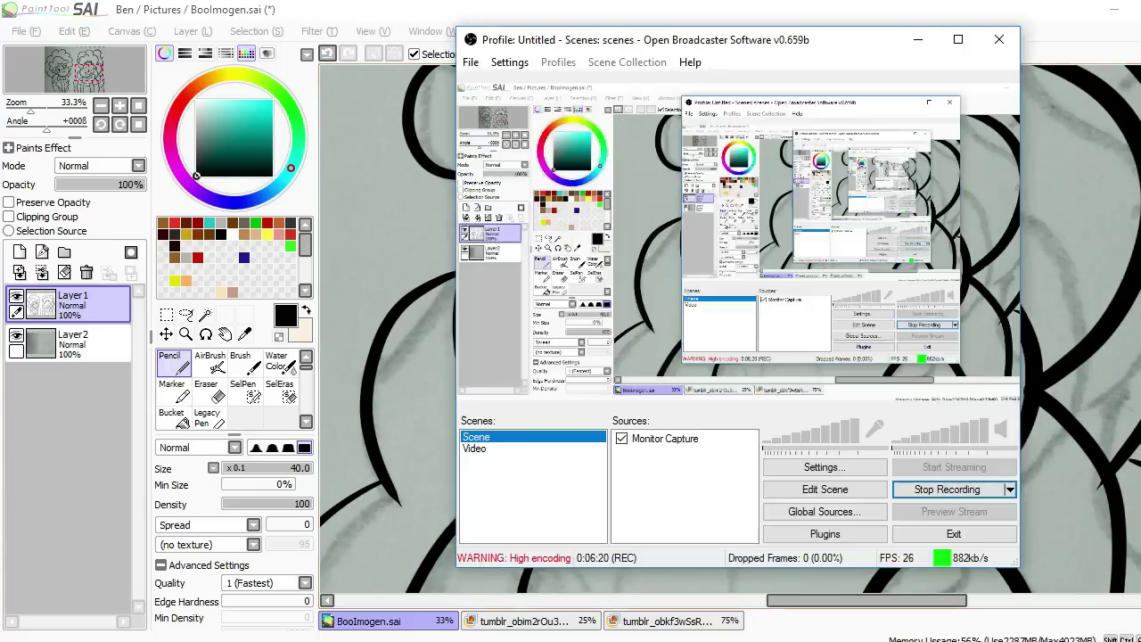
left_click_drag(809, 326, 828, 367)
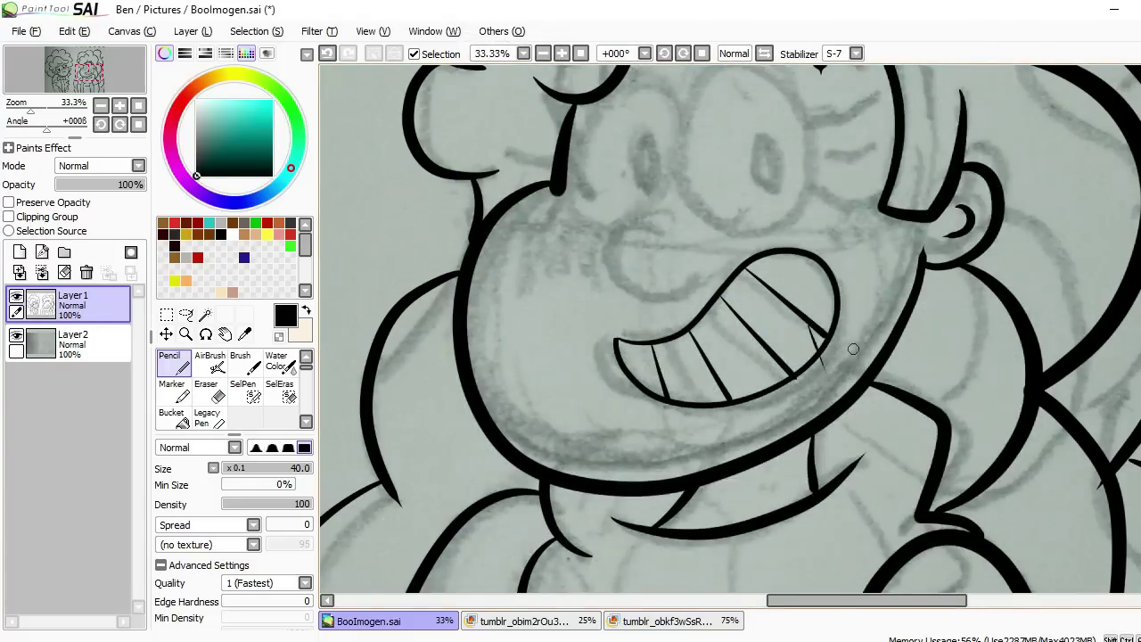
- Ink the right character's round nose and a small oval freckle on each cheek
left_click_drag(673, 247, 759, 277)
key("ctrl+z")
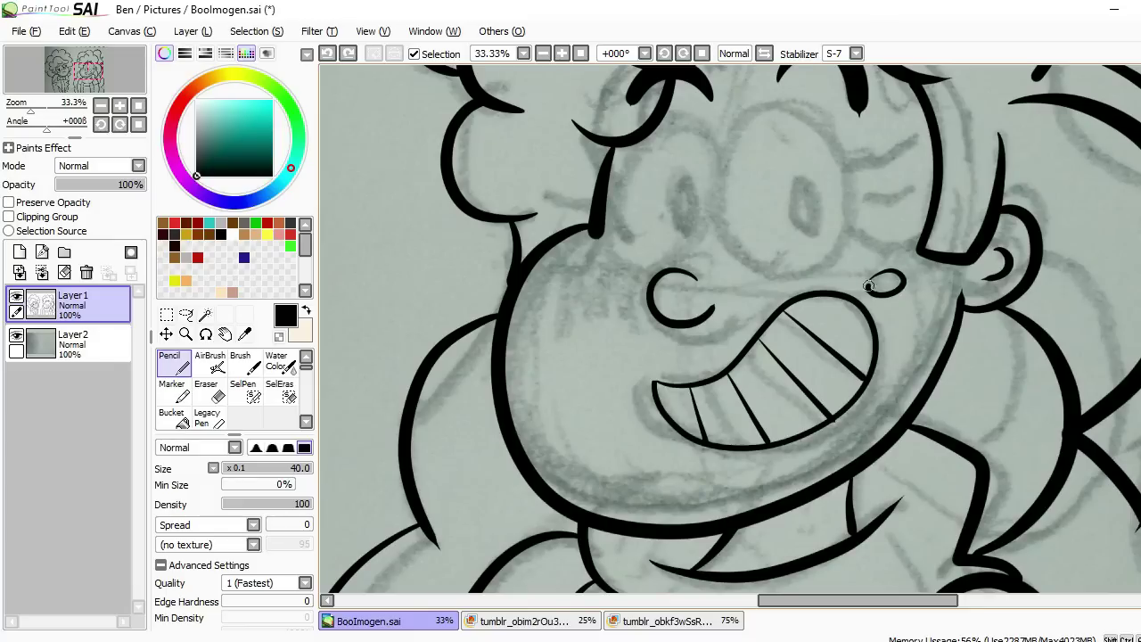
left_click_drag(619, 271, 741, 299)
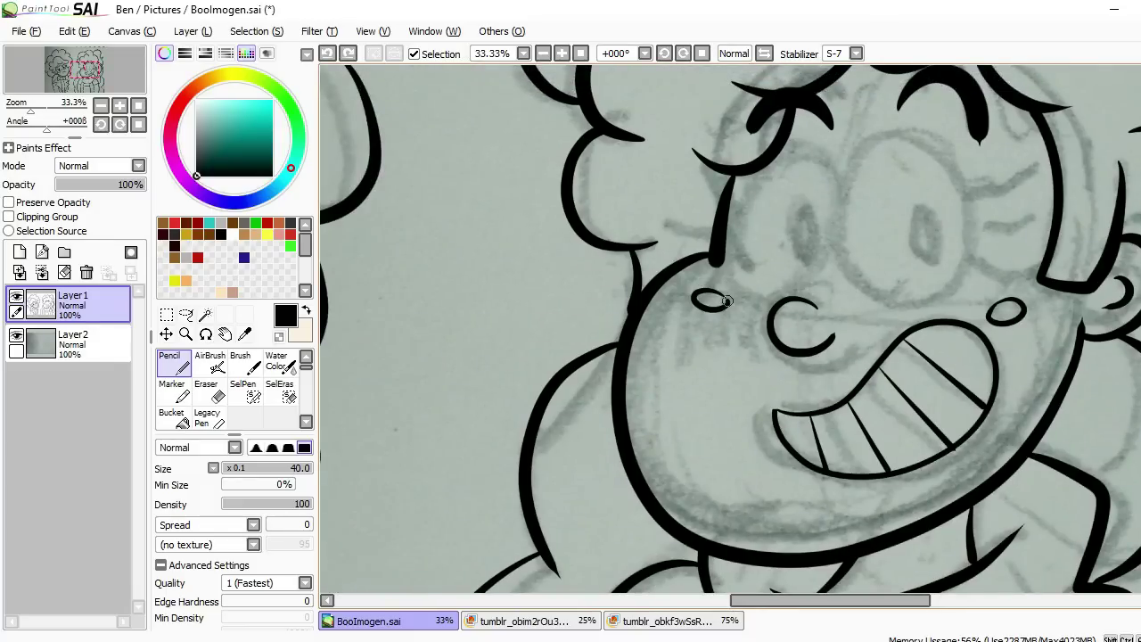
- Ink the outlines of the right character's two large oval eyes
left_click_drag(757, 268, 607, 345)
key("ctrl+z")
mouse_move(688, 385)
left_mouse_down()
mouse_move(695, 294)
mouse_move(811, 252)
left_mouse_up()
key("ctrl+z")
mouse_move(775, 384)
left_mouse_down()
mouse_move(790, 219)
mouse_move(802, 371)
left_mouse_up()
left_click_drag(802, 371, 922, 360)
mouse_move(724, 356)
left_mouse_down()
mouse_move(701, 280)
mouse_move(800, 332)
mouse_move(743, 224)
mouse_move(741, 355)
mouse_move(781, 324)
mouse_move(874, 334)
left_mouse_up()
key("ctrl+z")
scroll(742, 354, "down", 2)
scroll(783, 328, "up", 3)
- Outline the right character's narrow oval pupils and fill them with black
left_click_drag(700, 347, 693, 308)
left_click_drag(702, 344, 683, 365)
key("w")
left_click(683, 366)
key("ctrl+z")
key("ctrl+y")
key("ctrl+z")
key("ctrl+z")
key("ctrl+y")
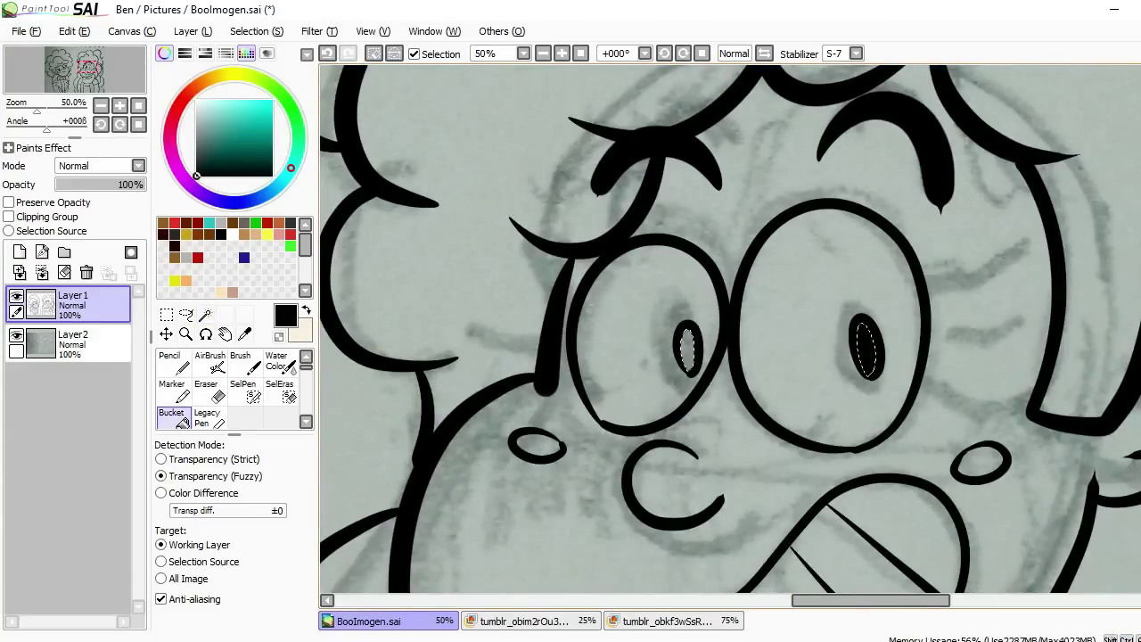
scroll(736, 337, "down", 2)
scroll(736, 337, "up", 3)
key("n")
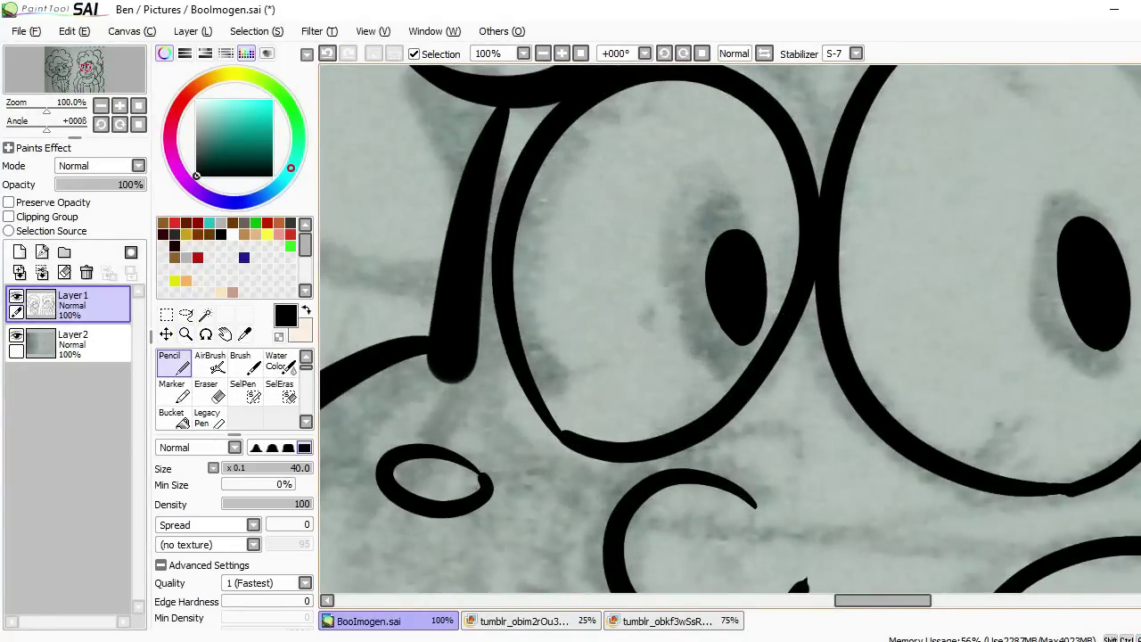
key("Right")
key("Up")
mouse_move(1025, 230)
left_mouse_down()
mouse_move(892, 313)
mouse_move(813, 339)
mouse_move(833, 349)
left_mouse_up()
key("ctrl+z")
key("Down")
left_click_drag(993, 271, 820, 322)
key("ctrl+z")
left_click_drag(1034, 257, 825, 345)
scroll(826, 346, "down", 3)
scroll(825, 346, "up", 2)
key("Left")
key("Up")
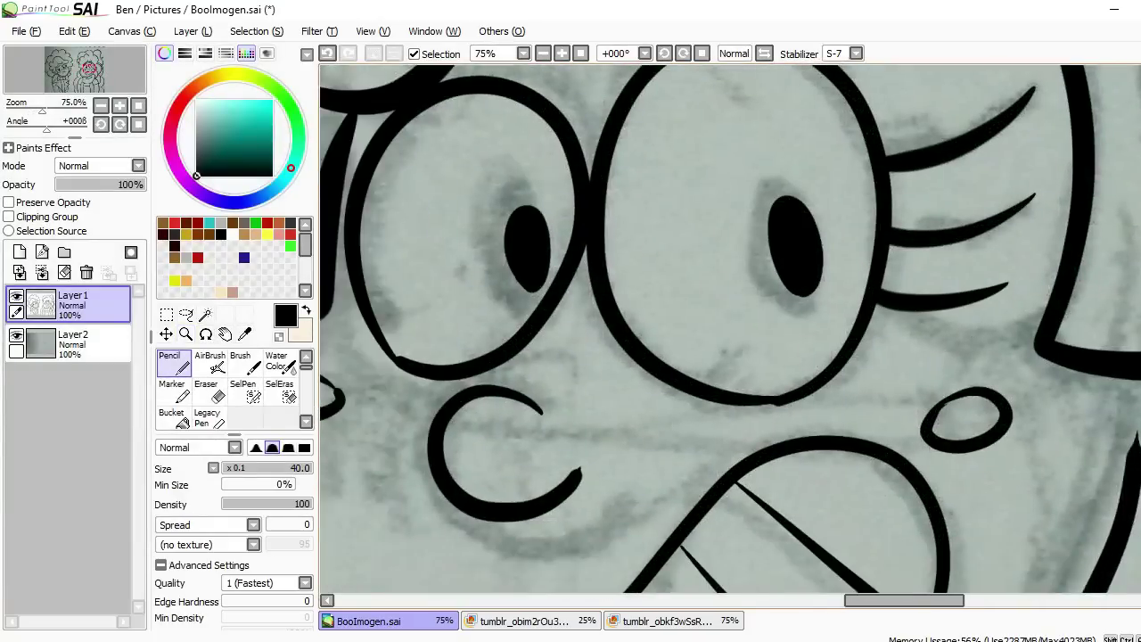
key("ctrl+z")
key("ctrl+z")
key("ctrl+z")
- Ink three curved eyelashes on the outer side of each of the right character's eyes
key("Right")
key("Up")
mouse_move(998, 174)
left_mouse_down()
mouse_move(962, 209)
mouse_move(865, 240)
left_mouse_up()
left_click_drag(1006, 239, 865, 314)
key("ctrl+z")
left_click_drag(998, 261, 850, 318)
key("Left")
key("Up")
mouse_move(683, 246)
left_mouse_down()
mouse_move(709, 376)
mouse_move(754, 407)
left_mouse_up()
- Hide the pencil sketch layer, Layer2, and save the drawing
key("ctrl+alt+space")
left_click(754, 407)
left_click(754, 407)
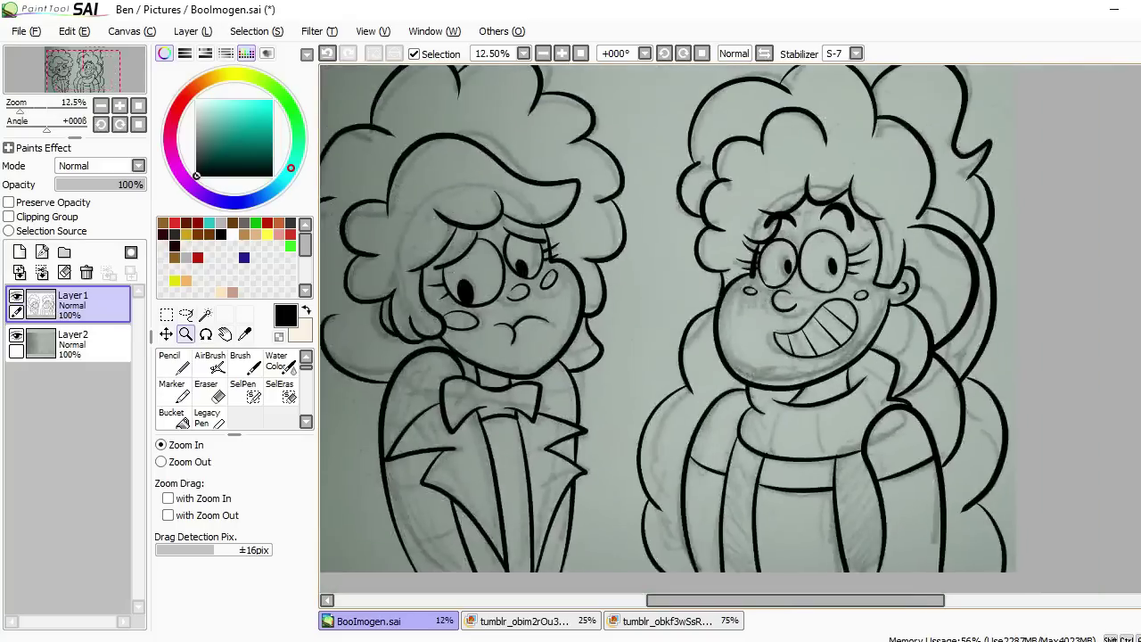
left_click(754, 408, "ctrl+alt")
left_click(16, 339)
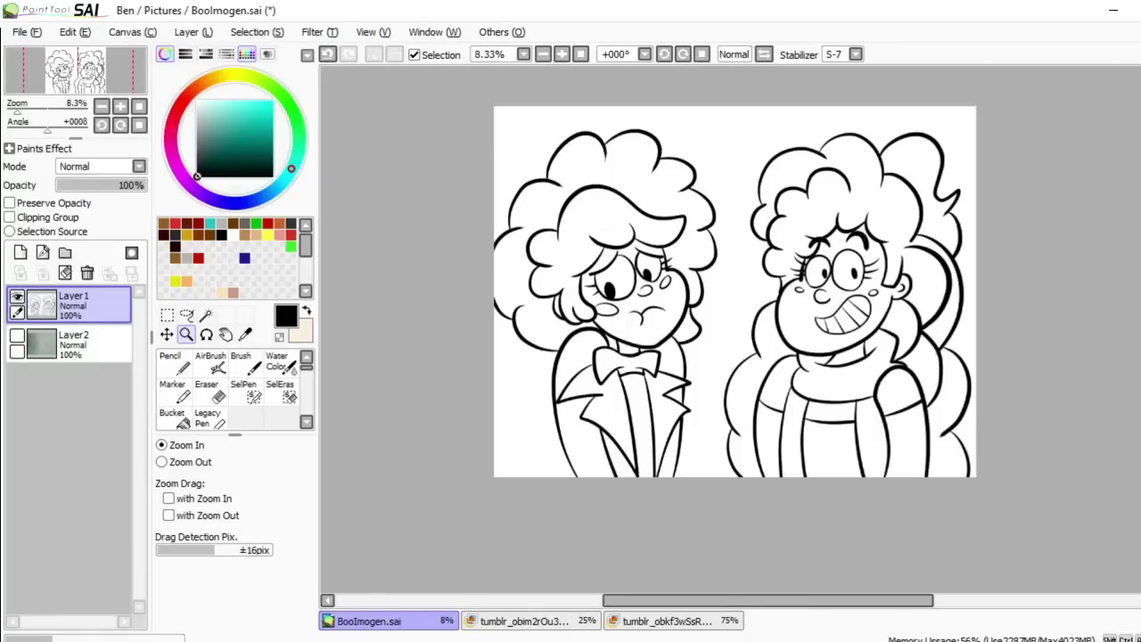
key("ctrl+s")
- Flip the drawing horizontally and erase the grinning character's eye outlines, leaving the pupils and eyelashes
left_click(255, 32)
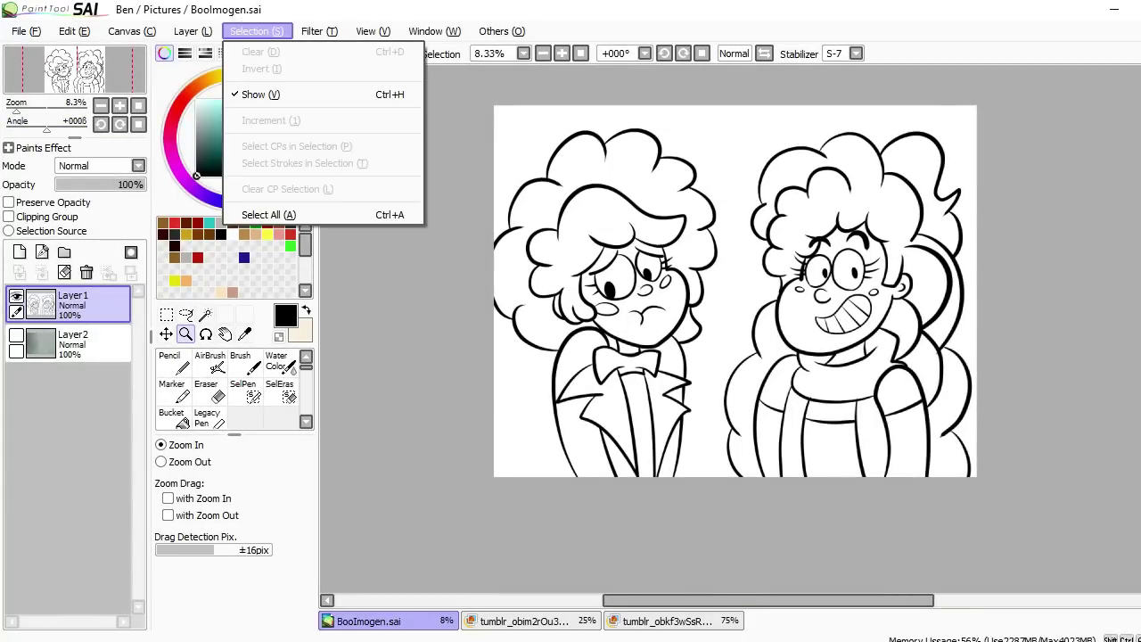
left_click(222, 383)
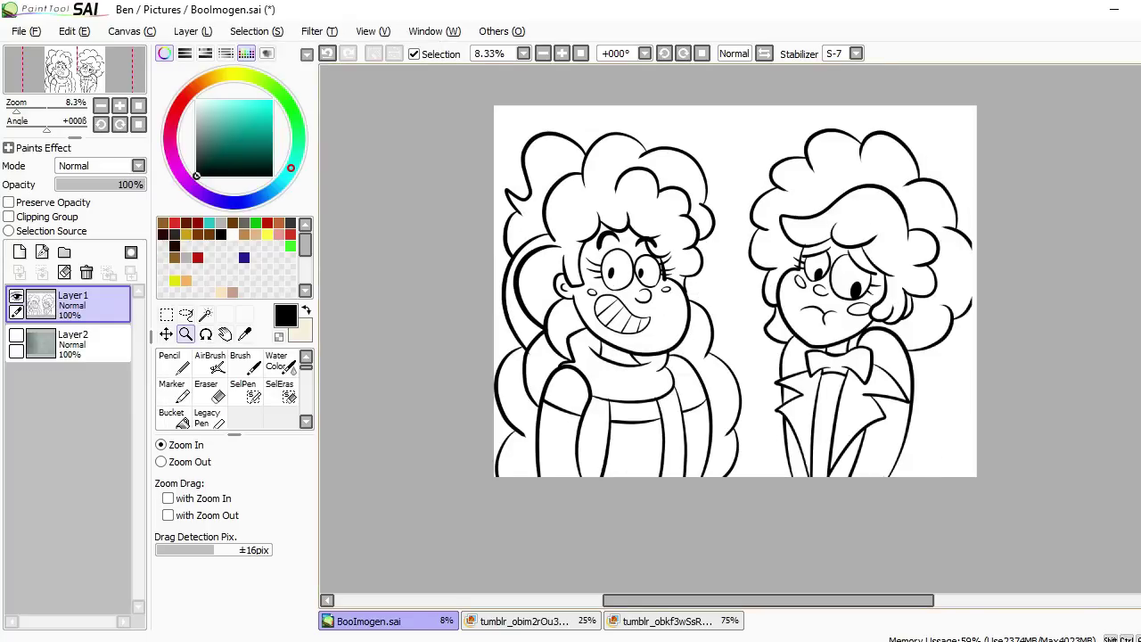
left_click(642, 272)
mouse_move(708, 307)
left_mouse_down()
mouse_move(717, 370)
mouse_move(741, 383)
mouse_move(719, 295)
left_mouse_up()
key("e")
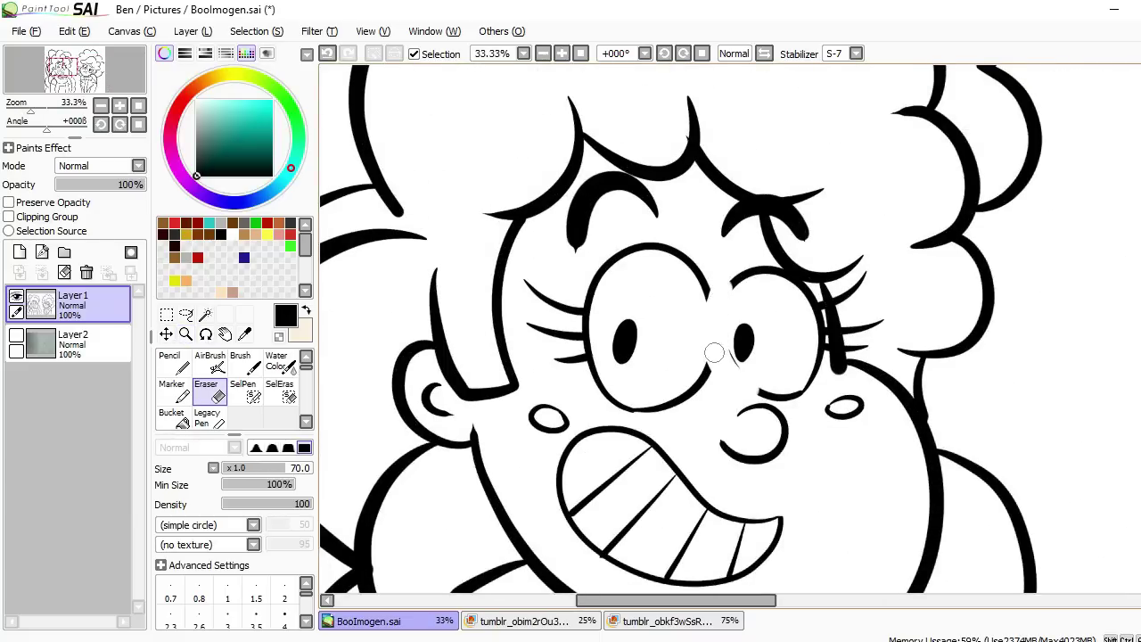
key("ctrl+z")
mouse_move(797, 384)
left_mouse_down()
mouse_move(726, 369)
mouse_move(719, 333)
mouse_move(722, 369)
mouse_move(764, 387)
mouse_move(707, 319)
mouse_move(740, 380)
mouse_move(796, 390)
mouse_move(715, 382)
mouse_move(682, 259)
mouse_move(639, 244)
mouse_move(583, 310)
mouse_move(615, 391)
mouse_move(701, 383)
mouse_move(799, 302)
left_mouse_up()
key("ctrl+z")
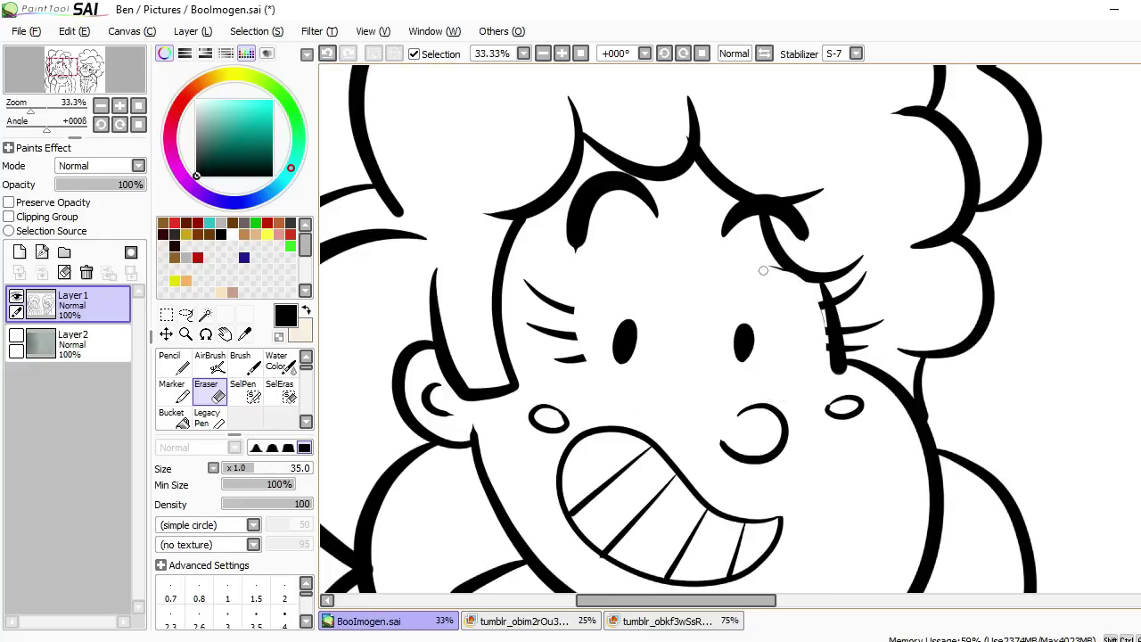
key("n")
left_click_drag(809, 275, 875, 268)
left_click(193, 31)
key("Escape")
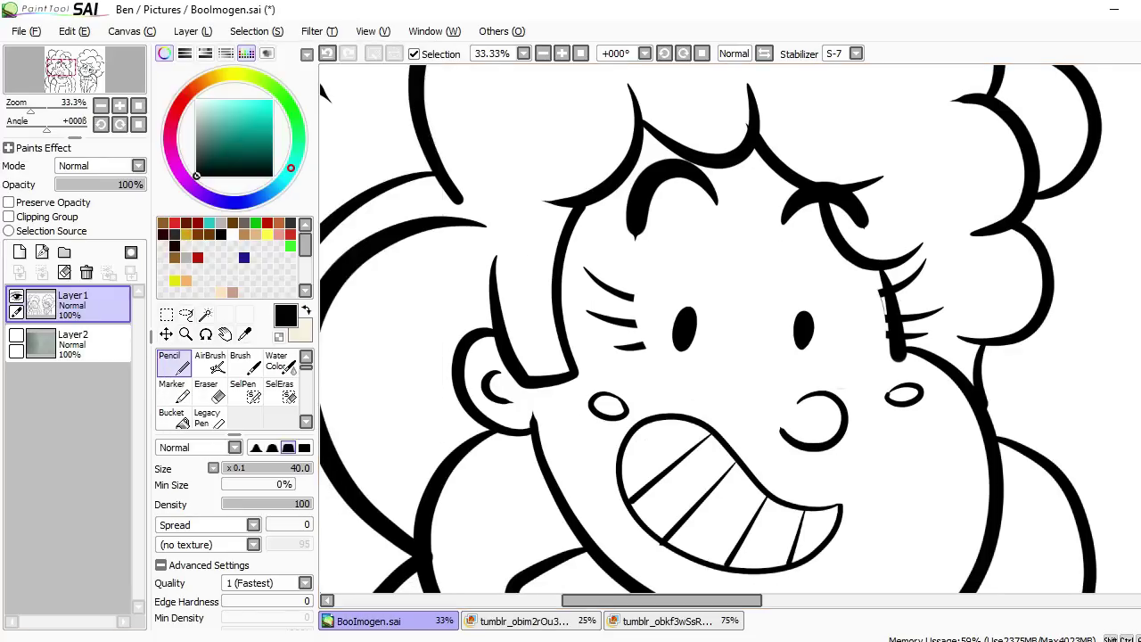
- Flip the drawing back to its original orientation and show the sketch layer, Layer2, with that layer selected
left_click(185, 333)
left_click(73, 343)
left_click(16, 334)
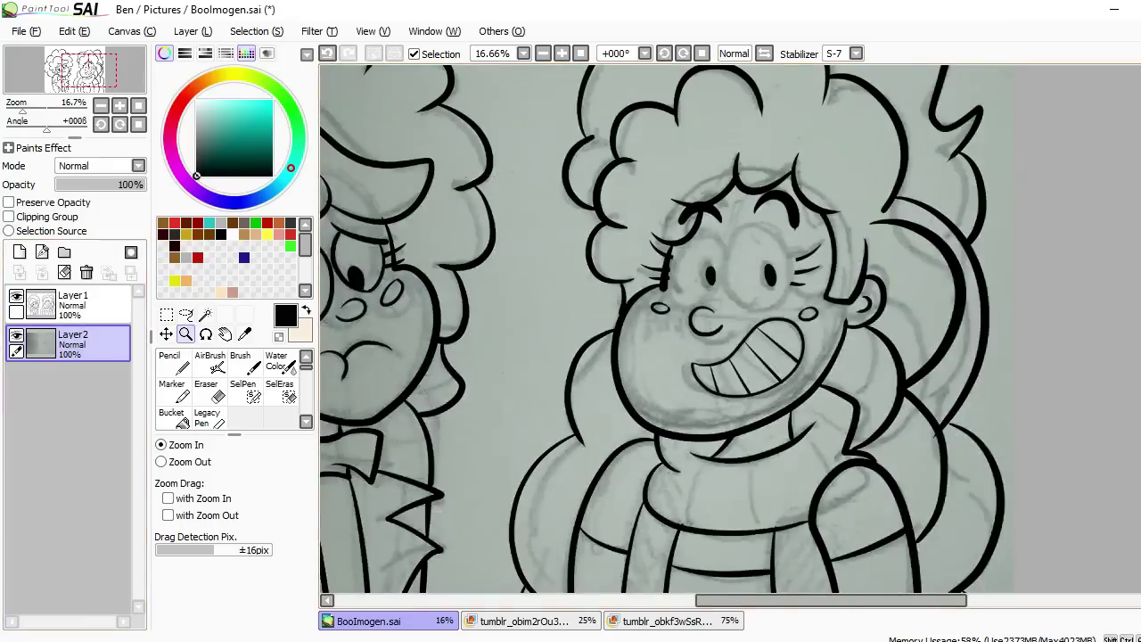
- Try to re-ink the outline of the right character's larger eye over the sketch
scroll(660, 215, "up", 3)
key("n")
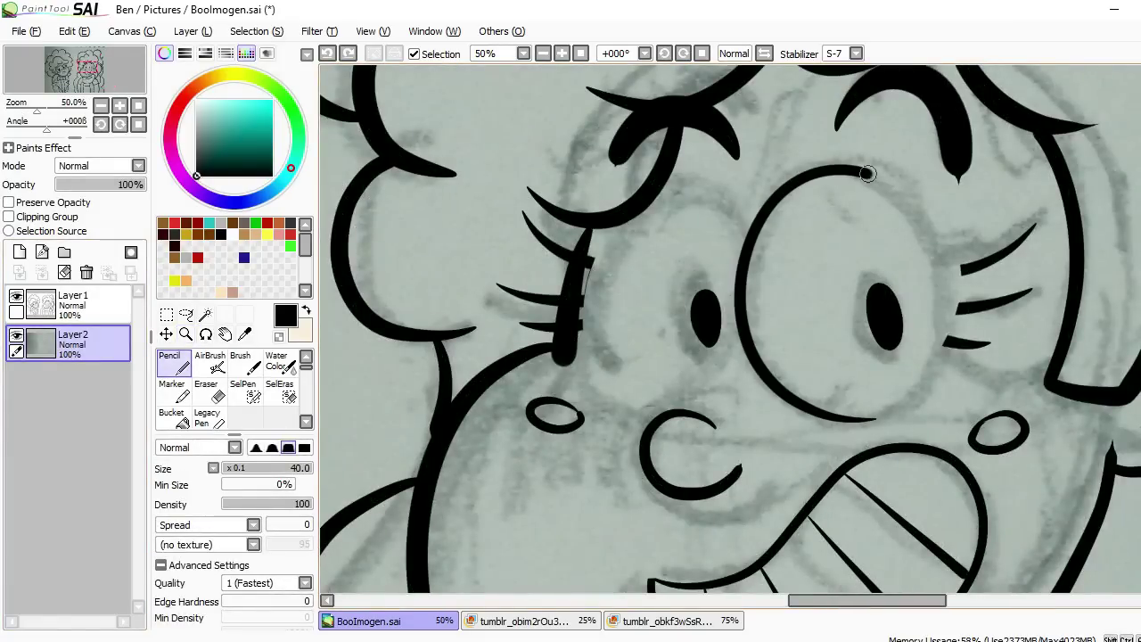
left_click_drag(822, 363, 817, 295)
scroll(980, 290, "right", 2)
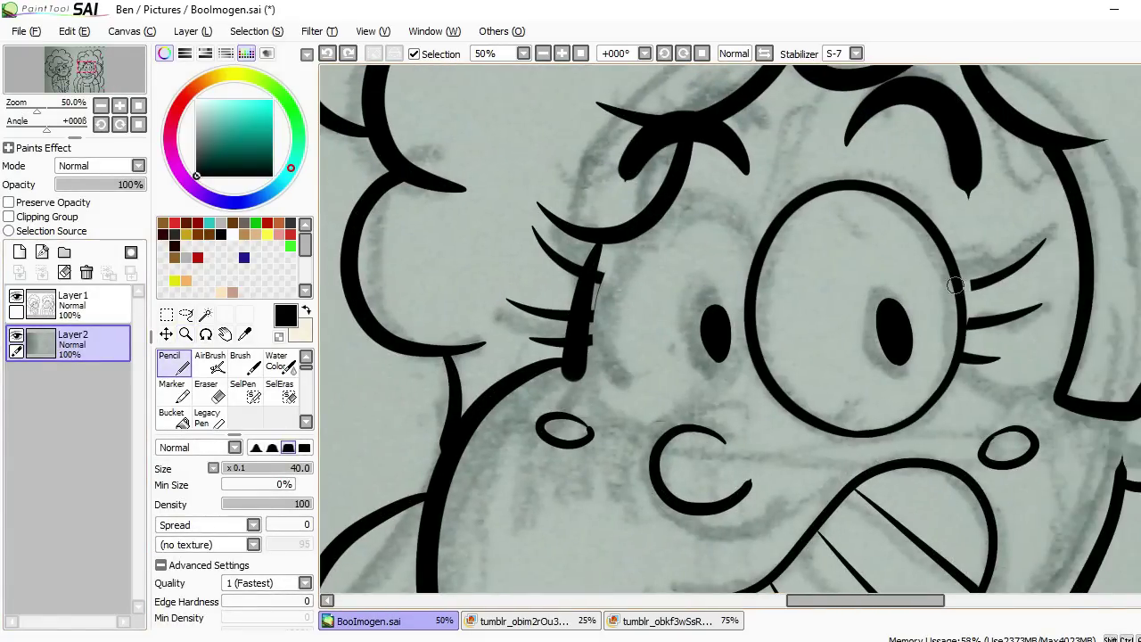
key("e")
key("ctrl+z")
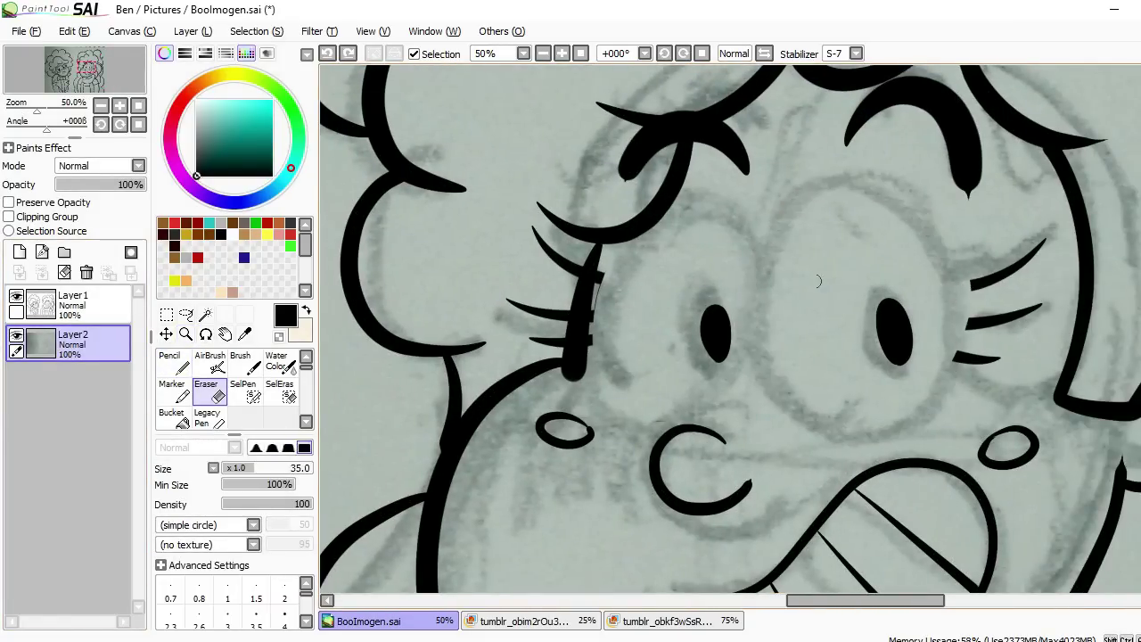
- Ink the outline of the right character's larger eye on Layer1, following the sketch
key("n")
left_click_drag(927, 408, 900, 168)
key("ctrl+z")
mouse_move(815, 189)
left_mouse_down()
mouse_move(952, 284)
mouse_move(958, 330)
mouse_move(952, 281)
mouse_move(740, 304)
left_mouse_up()
key("ctrl+z")
key("ctrl+z")
key("ctrl+z")
left_click_drag(775, 203, 952, 284)
key("ctrl+z")
mouse_move(802, 187)
left_mouse_down()
mouse_move(874, 198)
mouse_move(958, 406)
mouse_move(775, 200)
mouse_move(829, 182)
left_mouse_up()
key("ctrl+z")
- Ink the outline of the right character's smaller eye and join it to the larger eye
left_click_drag(651, 255, 755, 261)
left_click_drag(829, 387, 694, 287)
key("ctrl+z")
key("ctrl+z")
mouse_move(847, 378)
left_mouse_down()
mouse_move(764, 414)
mouse_move(701, 324)
left_mouse_up()
key("ctrl+z")
mouse_move(845, 385)
left_mouse_down()
mouse_move(713, 271)
mouse_move(869, 251)
left_mouse_up()
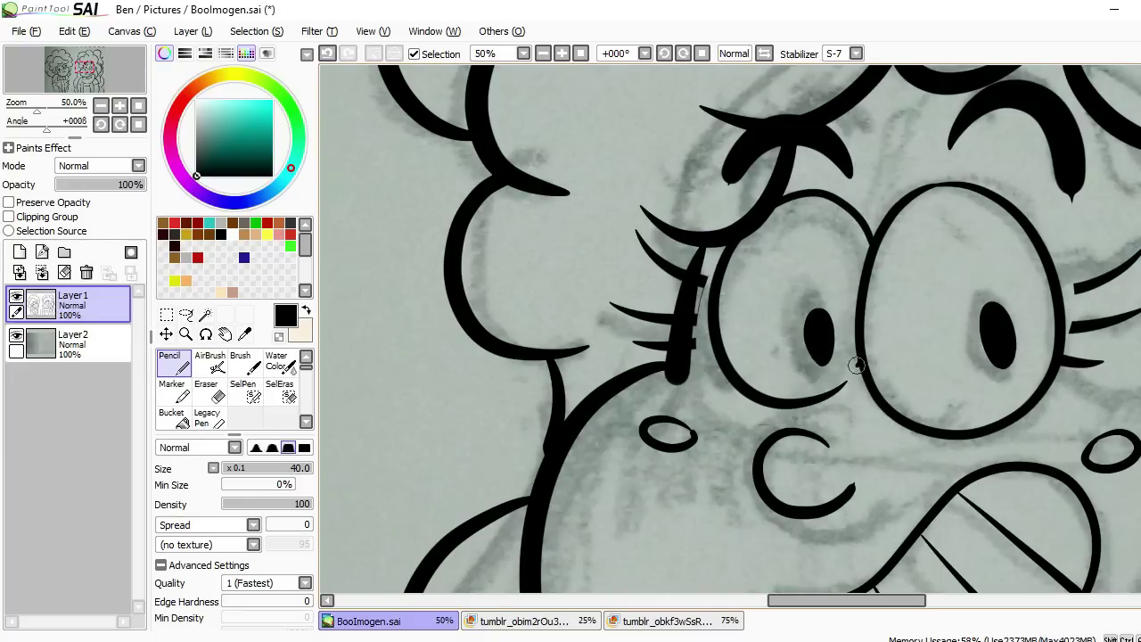
left_click_drag(840, 383, 908, 337)
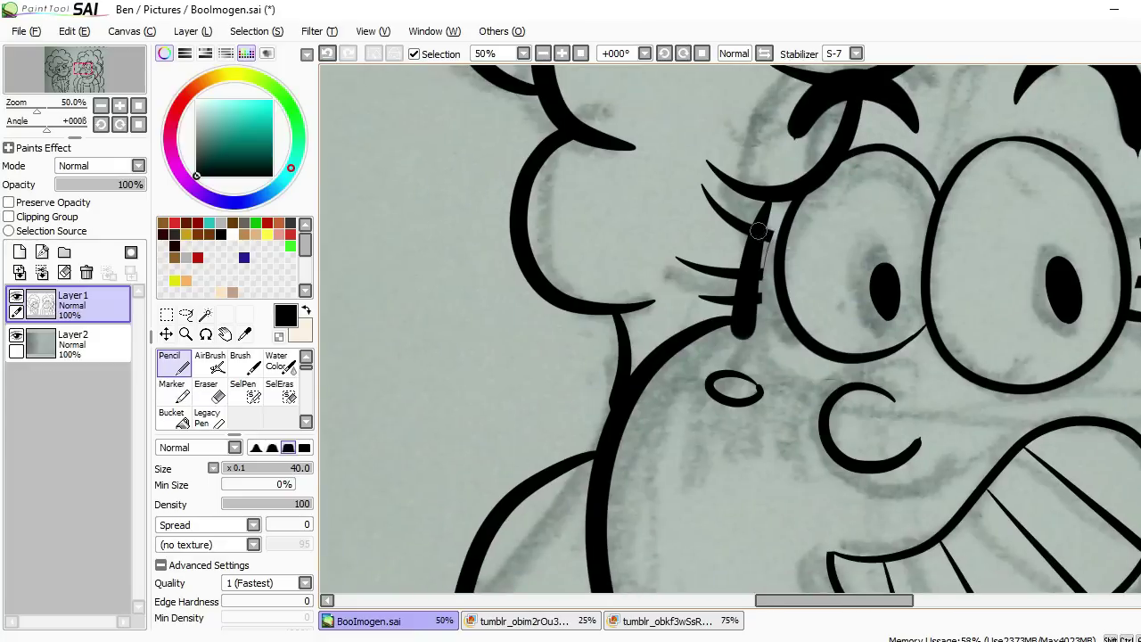
- Extend the right character's eyelashes to the smaller eye's outline and erase the stray thin line between them
key("ctrl+z")
key("ctrl+y")
left_click_drag(790, 257, 802, 256)
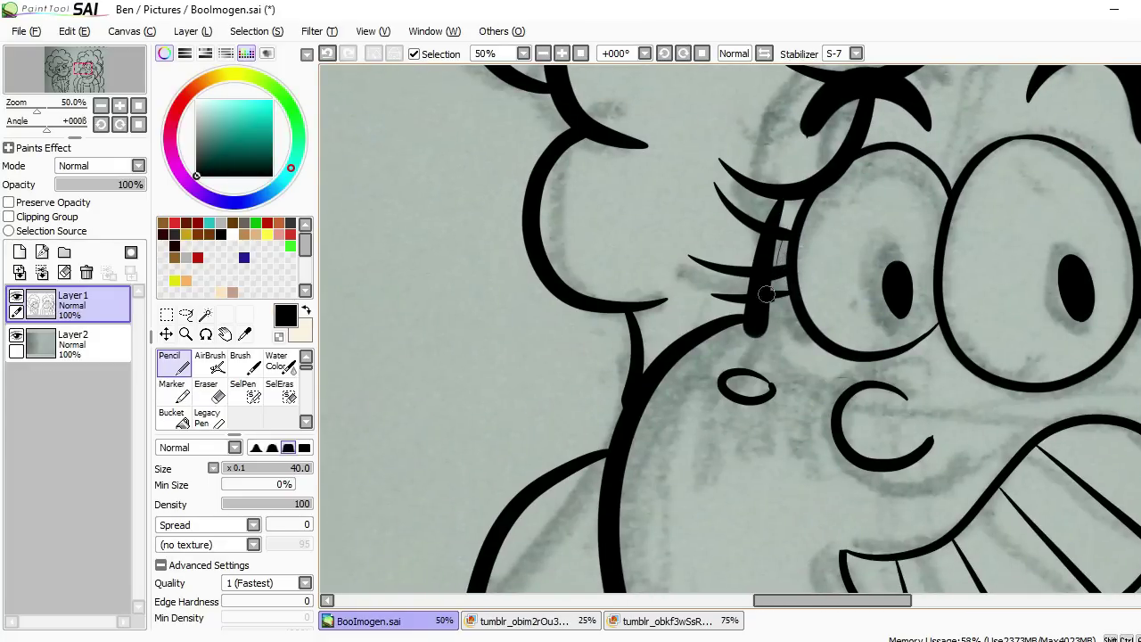
left_click(786, 288, "ctrl")
key("e")
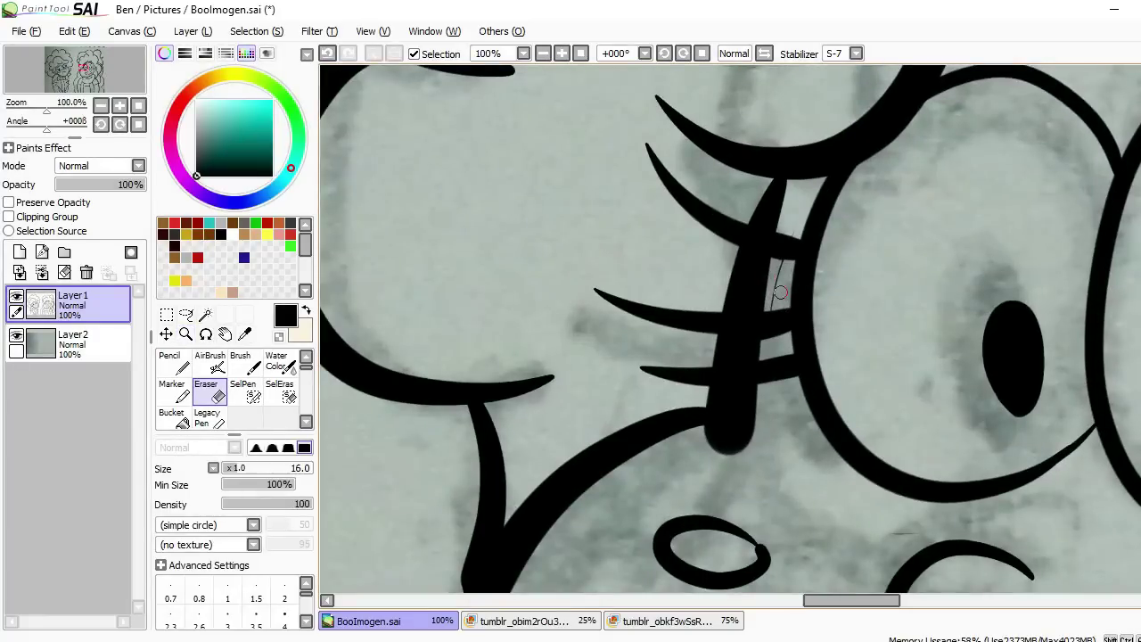
key("n")
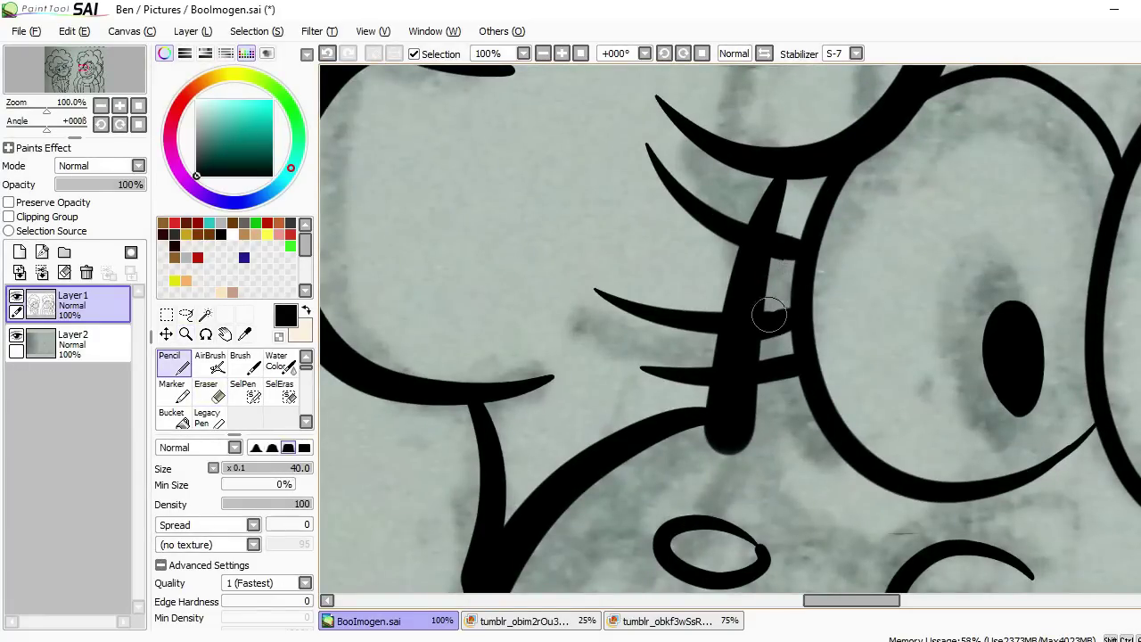
- Hide the pencil sketch layer, Layer2, leaving only the line art shown
left_click(776, 306, "ctrl+alt")
left_click(777, 306, "ctrl+alt")
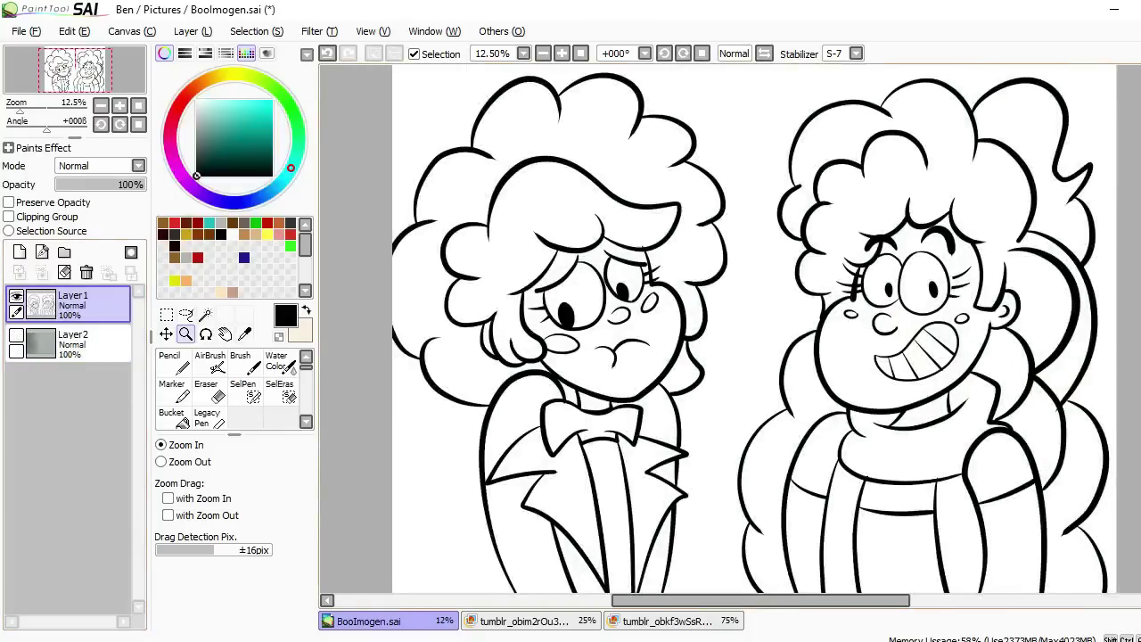
left_click(777, 305, "ctrl+alt")
- Sample the skin colour from the reference picture of the character in the red plaid jacket and save BooImogen.sai
left_click(524, 620)
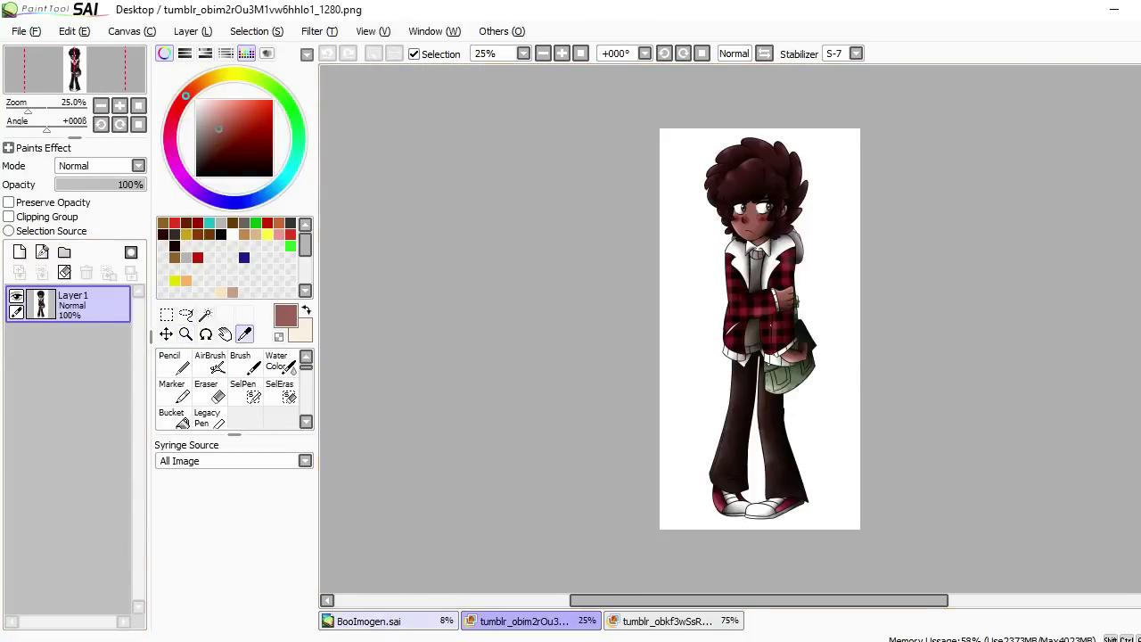
left_click(368, 620)
key("alt+f")
key("Escape")
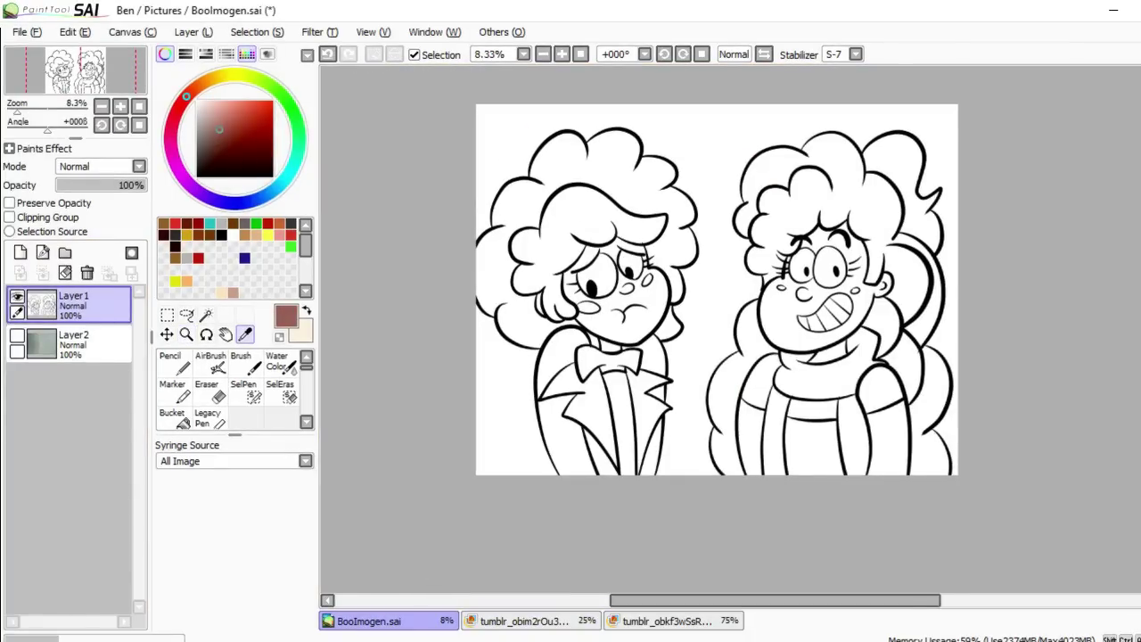
key("ctrl+s")
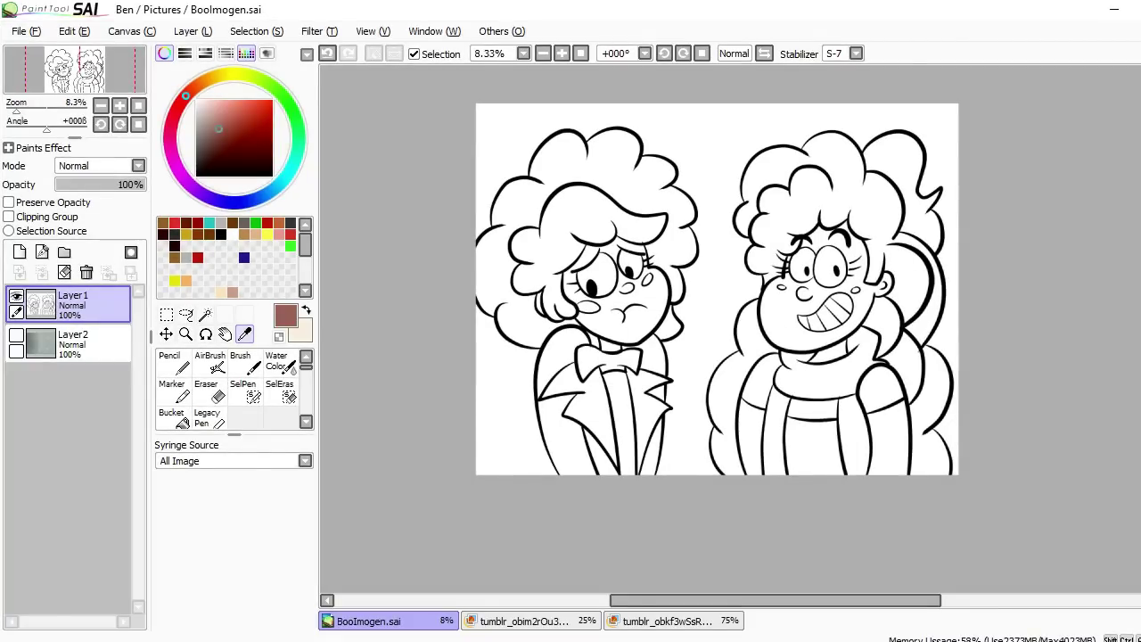
- Add a new layer beneath the line art layer, Layer1, and make Layer1 active again
left_click(20, 252)
left_click_drag(71, 303, 72, 357)
left_click(72, 303)
- Select the face and neck skin areas of both characters on Layer1 with the Magic Wand
left_click(205, 314)
left_click(615, 294)
left_click(610, 345)
left_click(824, 294)
scroll(802, 276, "up", 5)
scroll(803, 276, "up", 1)
scroll(802, 276, "down", 6)
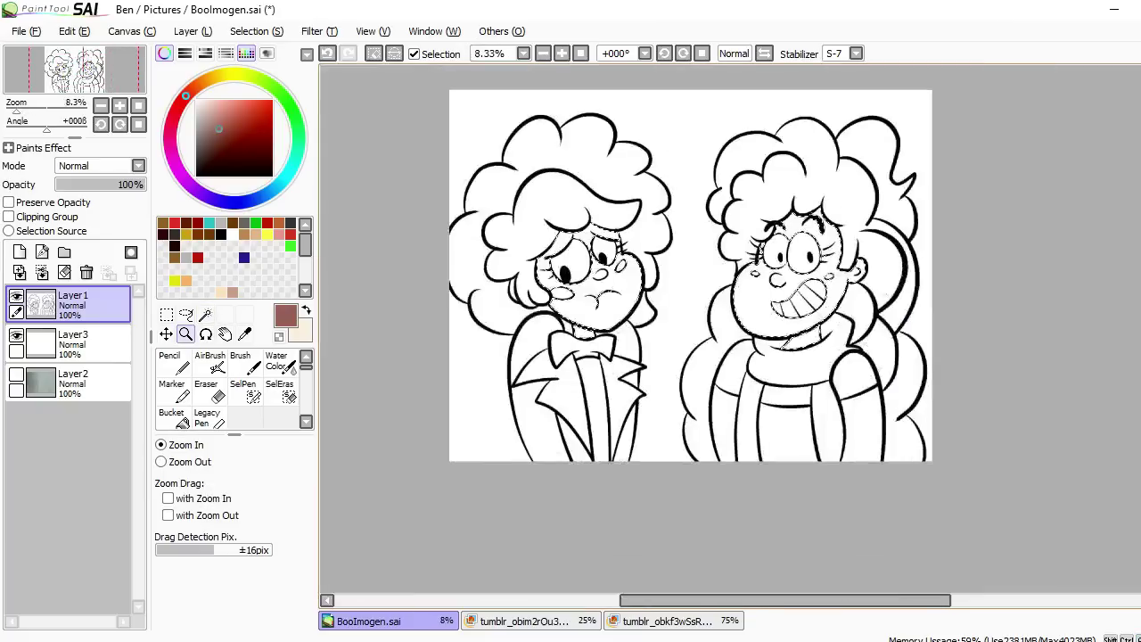
- Fill the skin areas of both characters with the sampled brown on Layer3 and clear the selection
left_click(71, 343)
left_click(171, 417)
left_click(784, 295)
left_click(589, 285)
key("ctrl+d")
left_click(591, 258)
left_click(72, 304)
left_click(205, 314)
left_click(72, 343)
left_click(171, 416)
- Sample the dark brown hair colour from the plaid-jacket reference and fill the left character's hair with it on Layer3
scroll(713, 330, "down", 5)
left_click(524, 621)
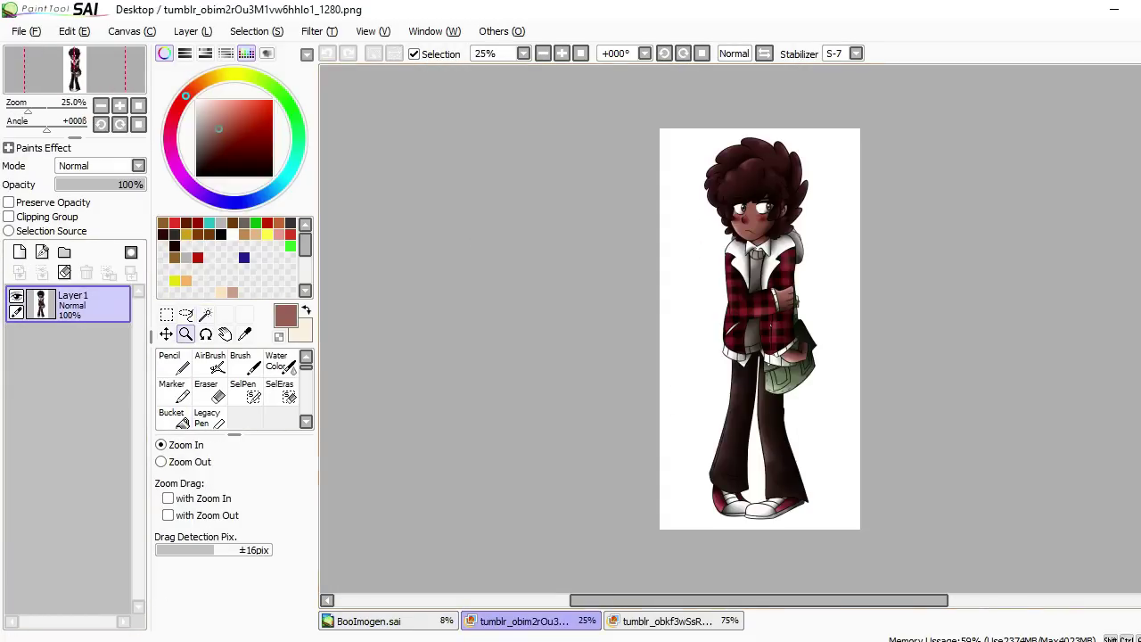
left_click(244, 333)
left_click(757, 173)
left_click(369, 621)
left_click(205, 315)
left_click(579, 169)
left_click(71, 343)
left_click(171, 417)
left_click(580, 178)
key("ctrl+d")
- Fill the left character's ear with the skin brown on Layer3 and clear the selection
left_click(71, 304)
left_click(205, 315)
left_click(829, 178)
left_click(72, 344)
left_click(171, 416)
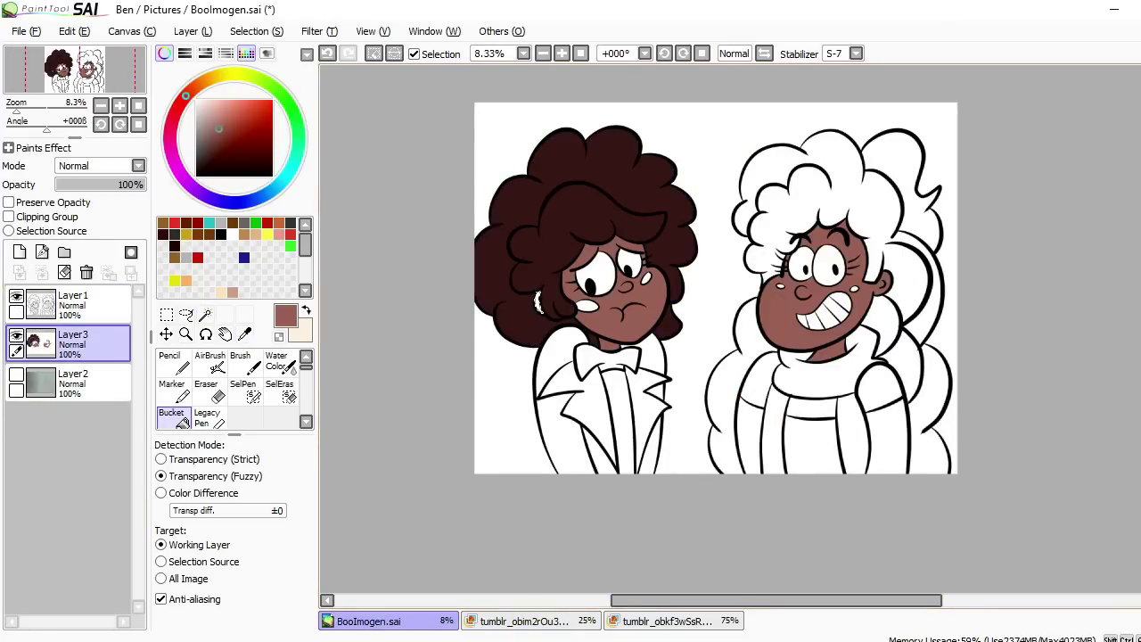
key("ctrl+d")
- Sample the dark red from the plaid-jacket reference and fill the left character's jacket with it on Layer3
left_click(524, 620)
left_click(748, 294, "alt")
left_click(368, 620)
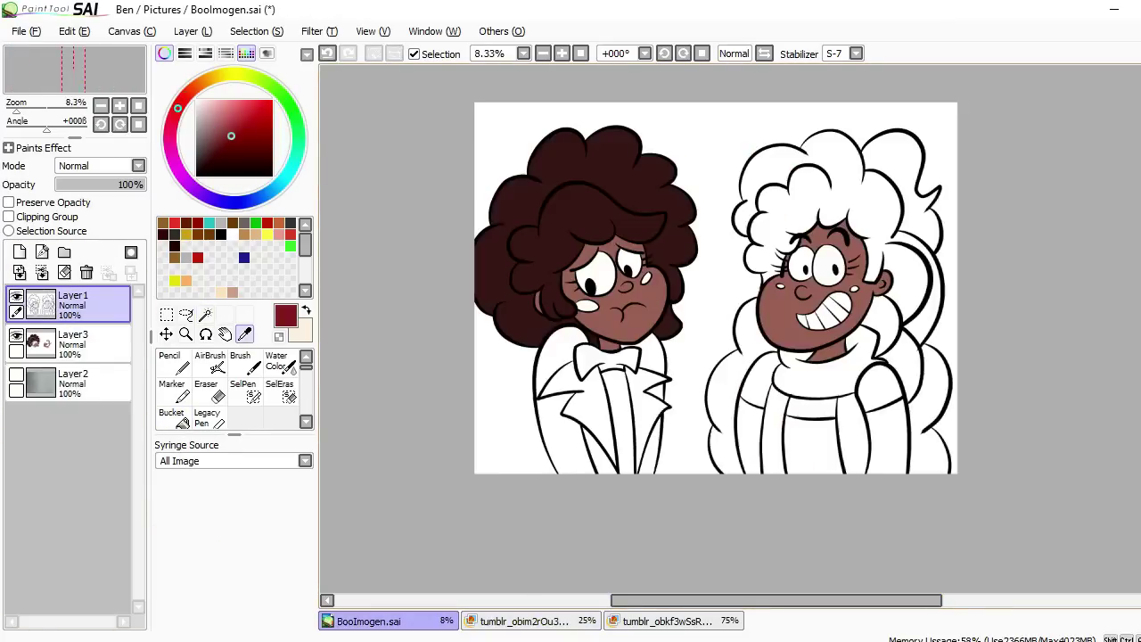
left_click(205, 315)
left_click(562, 428)
left_click(660, 437, "shift")
left_click(71, 343)
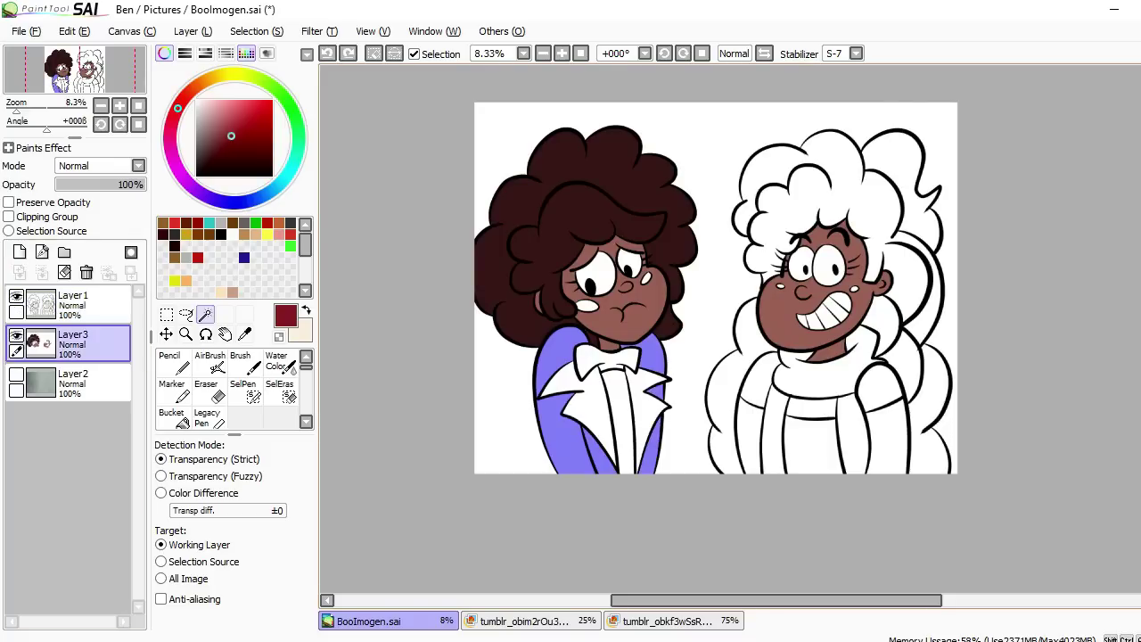
left_click(171, 416)
left_click(571, 419)
- Sample the grey from the reference character's clothing and fill the left character's shirt front with it on Layer3
left_click(524, 620)
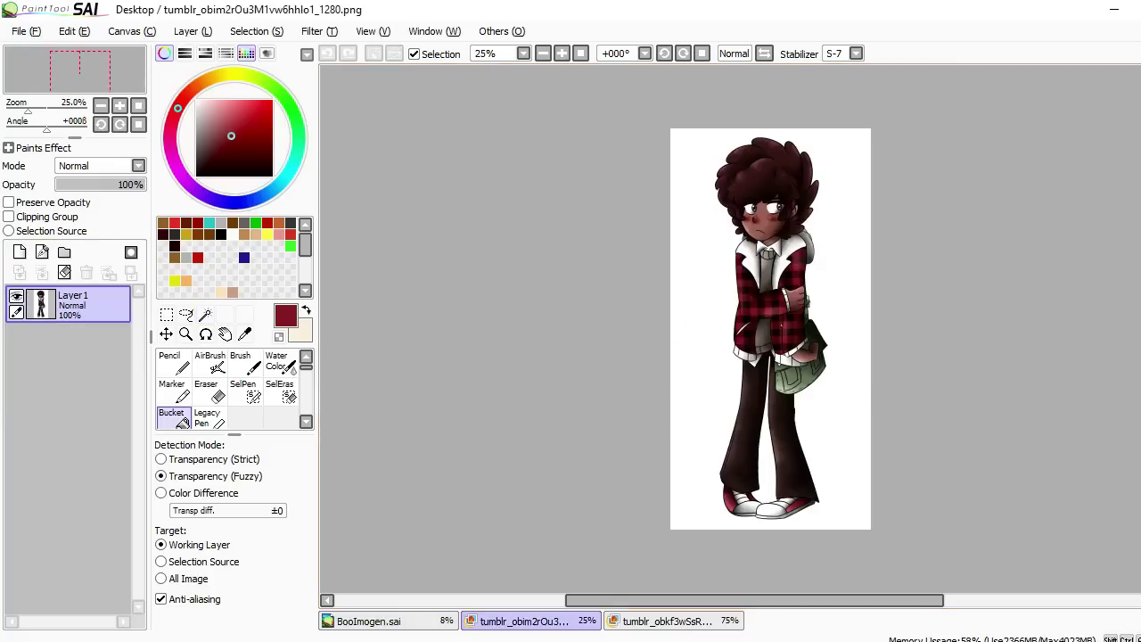
left_click(245, 333)
left_click(807, 241)
left_click(368, 621)
left_click(171, 416)
left_click(71, 343)
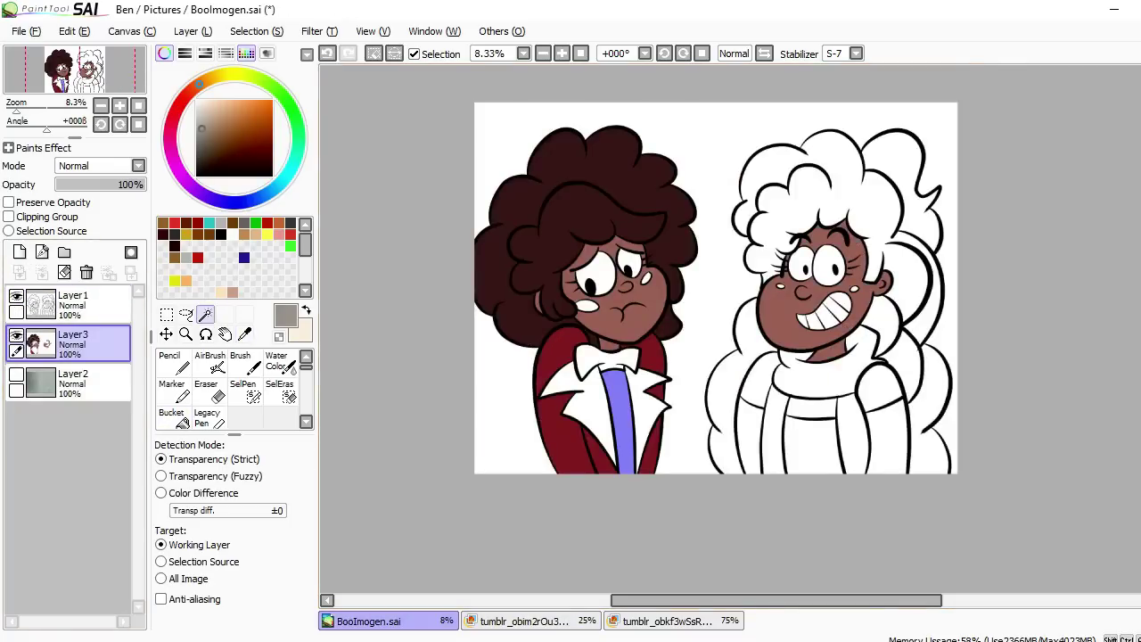
left_click(622, 419)
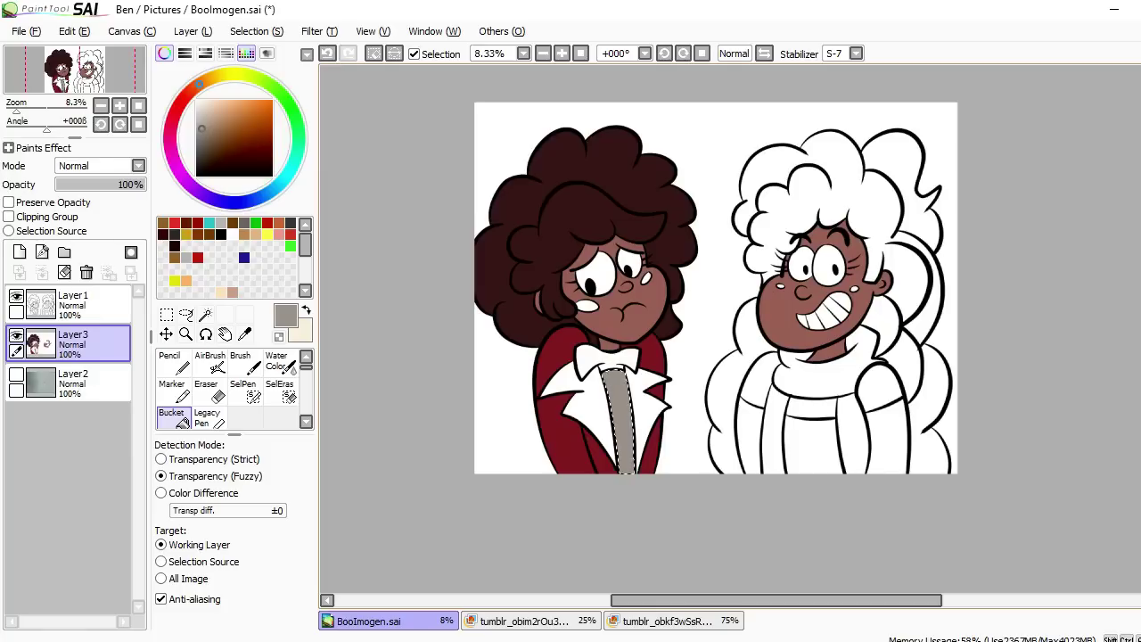
key("ctrl+d")
- Fill the left character's lapels and the characters' eyes with white on Layer3, then clear the selection
left_click_drag(713, 267, 699, 240)
left_click(73, 303)
left_click(205, 314)
left_click(535, 392)
left_click(776, 256)
left_click(557, 268)
left_click(73, 343)
left_click(172, 416)
left_click(196, 100)
left_click(526, 375)
key("ctrl+d")
- Select the right character's teeth on Layer1 and fill them with white on Layer3
left_click(73, 303)
left_click(767, 284)
left_click(73, 344)
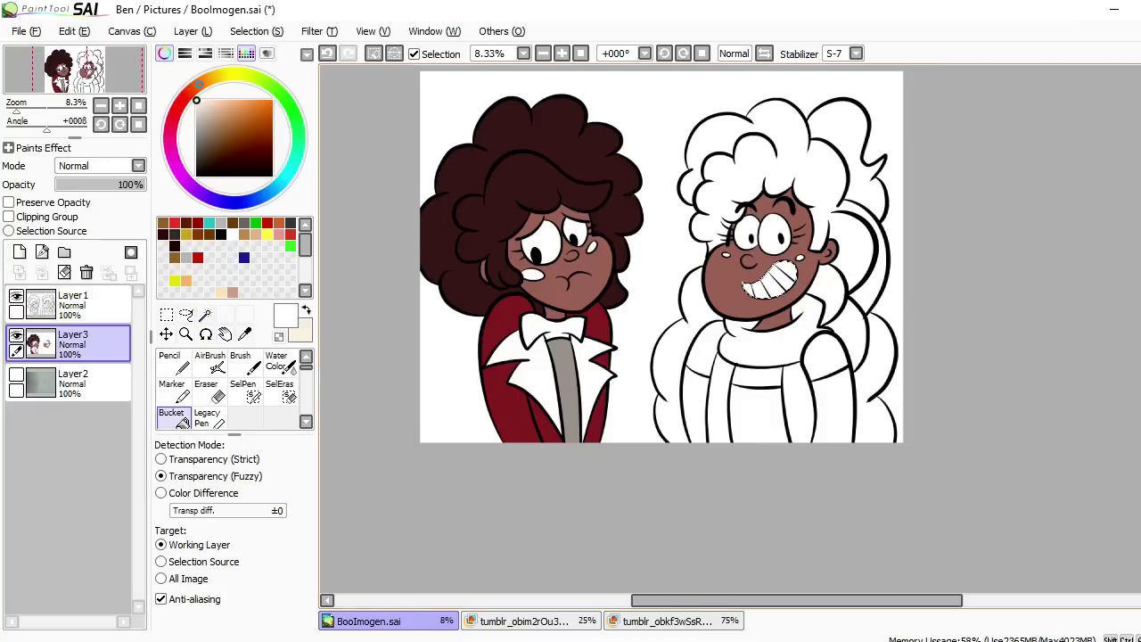
- Sample the pink from the long-haired girl reference and fill the right character's turtleneck collar with it on Layer3
key("ctrl+Tab")
key("ctrl+Tab")
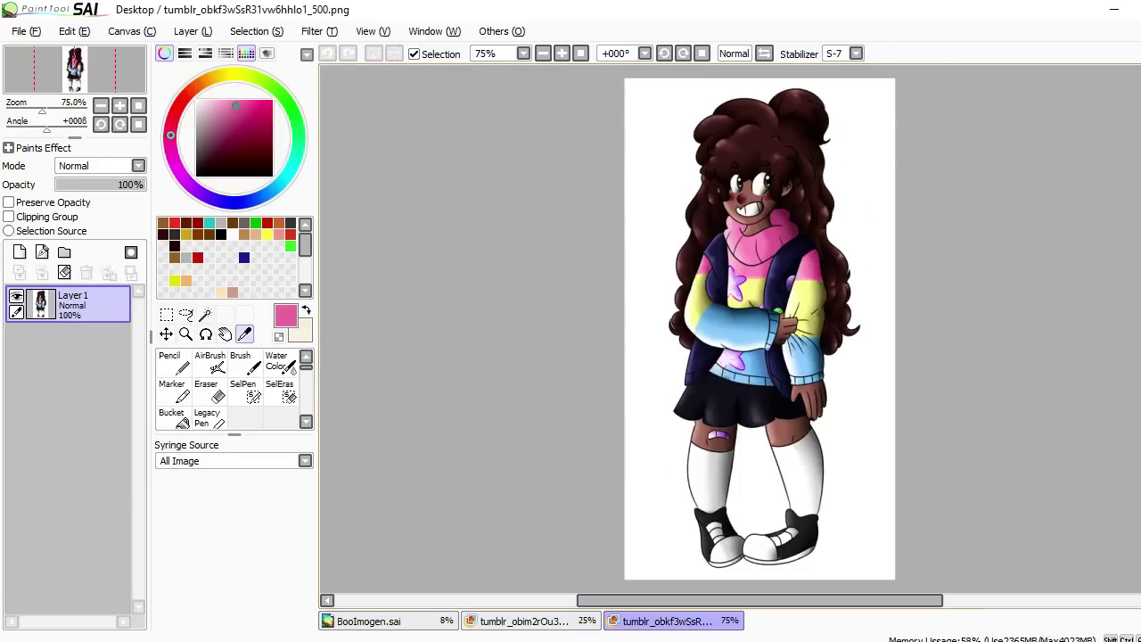
key("ctrl+Tab")
left_click(73, 339)
left_click(171, 416)
left_click(774, 331)
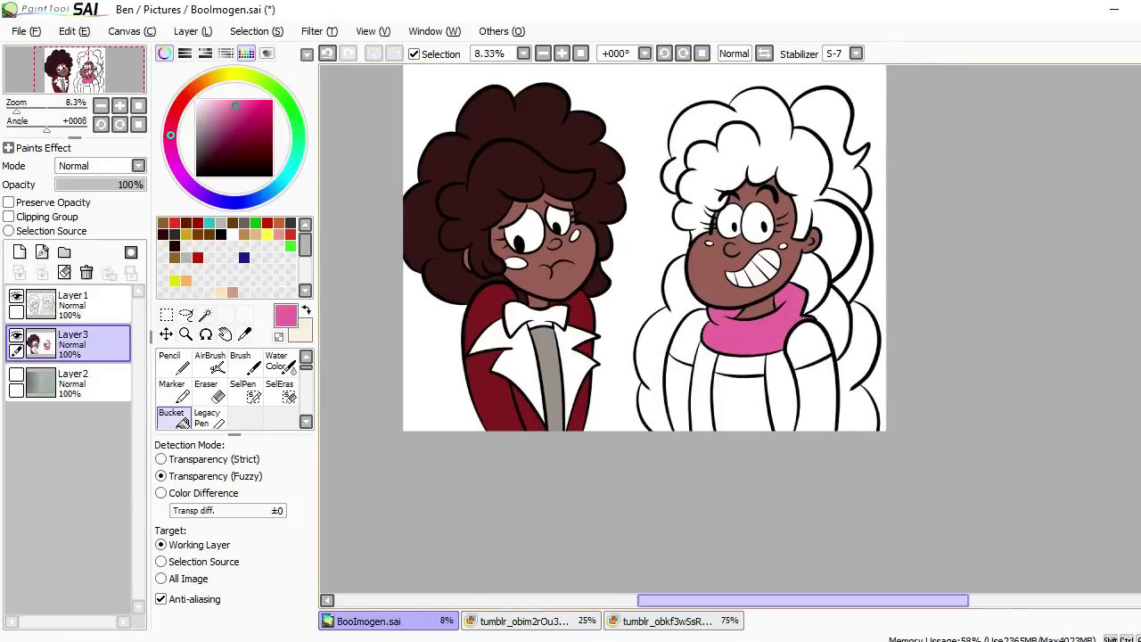
- Fill the right character's shoulders and the band below the collar with the same pink on Layer3
key("ctrl+Tab")
key("ctrl+Tab")
key("ctrl+Tab")
left_click(73, 343)
left_click(171, 416)
left_click(809, 346)
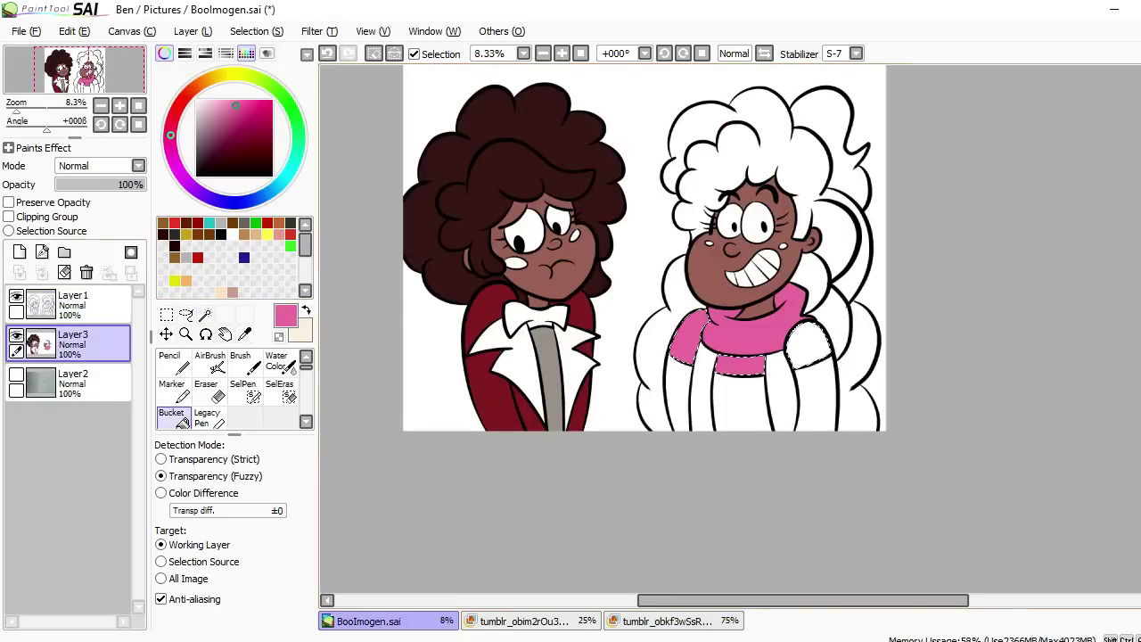
- Sample the yellow from the girl reference's sweater and fill the right character's sleeves and sweater front on Layer3
key("ctrl+Tab")
key("ctrl+Tab")
left_click(807, 287)
key("ctrl+Tab")
left_click(73, 304)
left_click(172, 416)
left_click(678, 393)
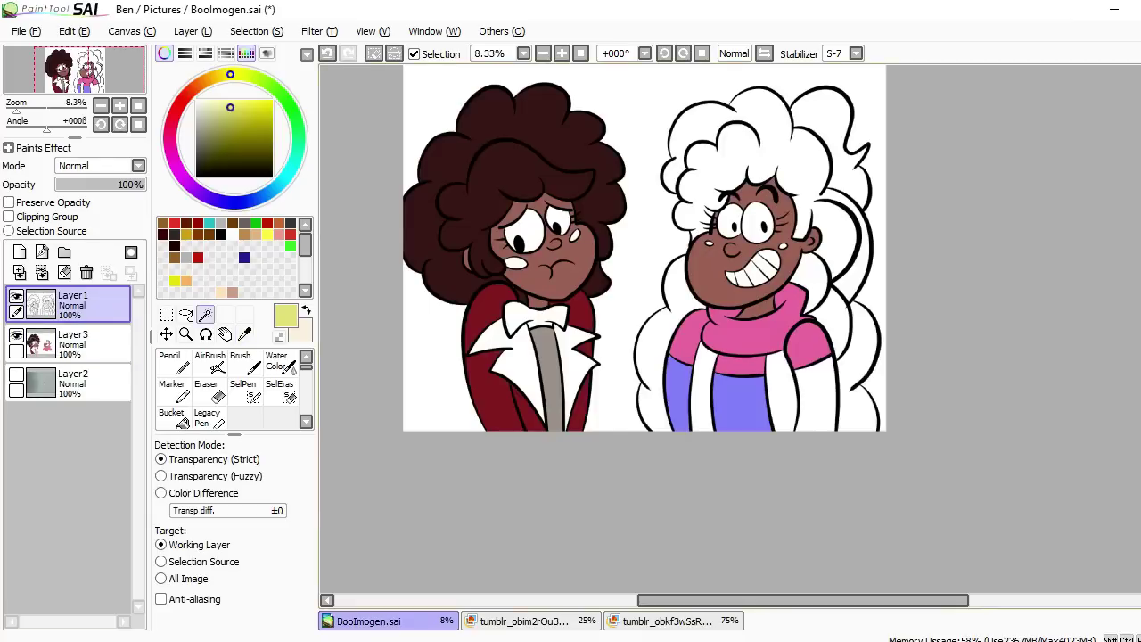
left_click(73, 343)
left_click(740, 401)
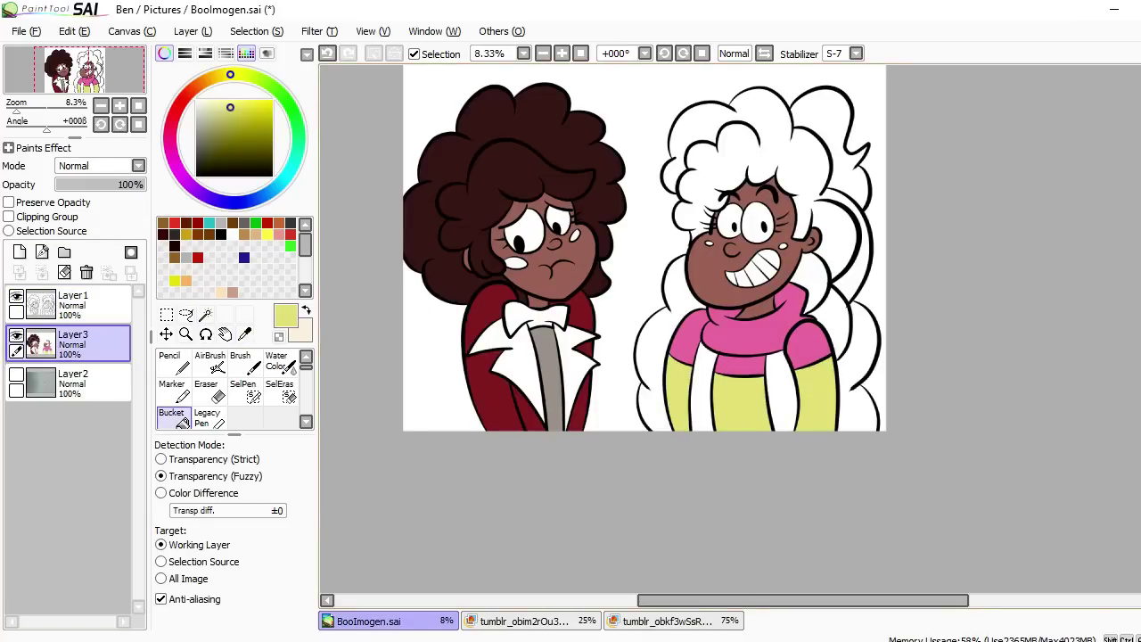
- Sample the navy vest colour from the girl reference and select both of the right character's vest panels on Layer1
key("ctrl+Tab")
key("ctrl+Tab")
left_click(763, 382, "alt")
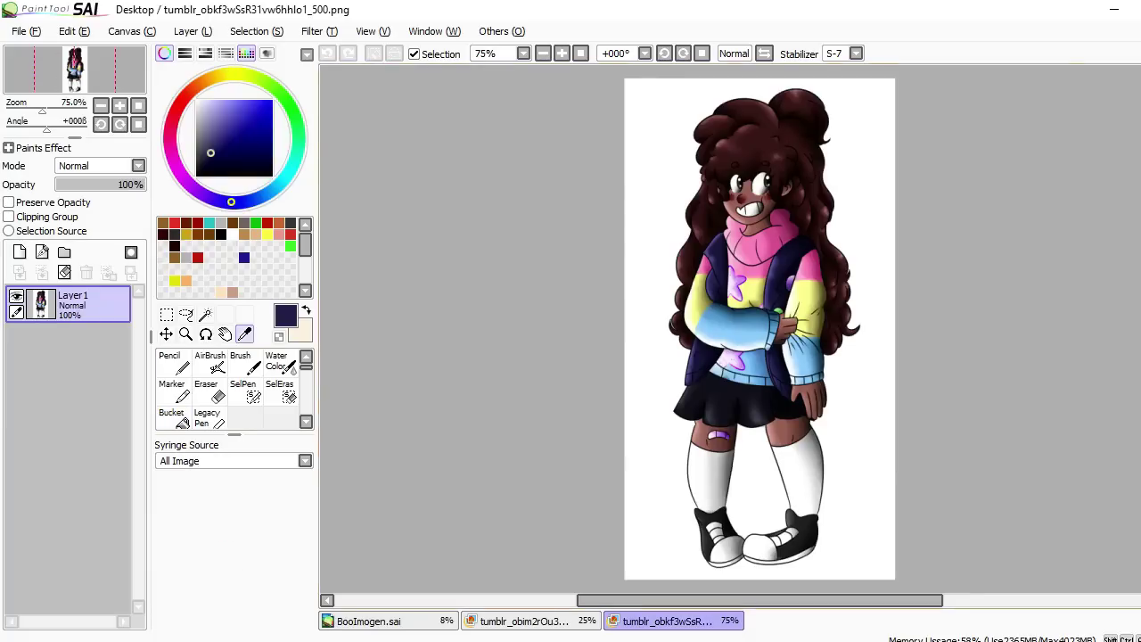
key("ctrl+Tab")
left_click(73, 305)
left_click(205, 313)
left_click(704, 383)
left_click(780, 383)
key("ctrl+Tab")
key("ctrl+Tab")
key("ctrl+Tab")
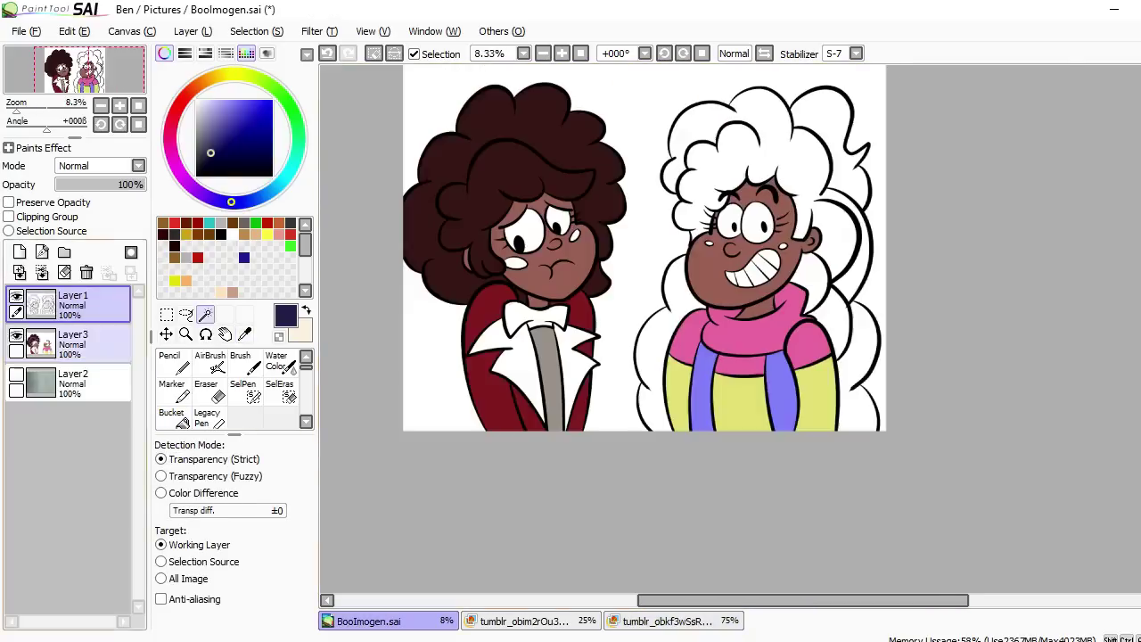
- Fill the selected vest panels with navy on Layer3 and clear the selection
left_click(73, 343)
left_click(171, 416)
left_click(704, 392)
key("ctrl+d")
- Sample the dark brown hair colour from the girl reference and select the right character's hair sections on Layer1
left_click_drag(677, 268, 648, 297)
key("ctrl+Tab")
key("ctrl+Tab")
left_click(662, 153, "alt")
key("ctrl+Tab")
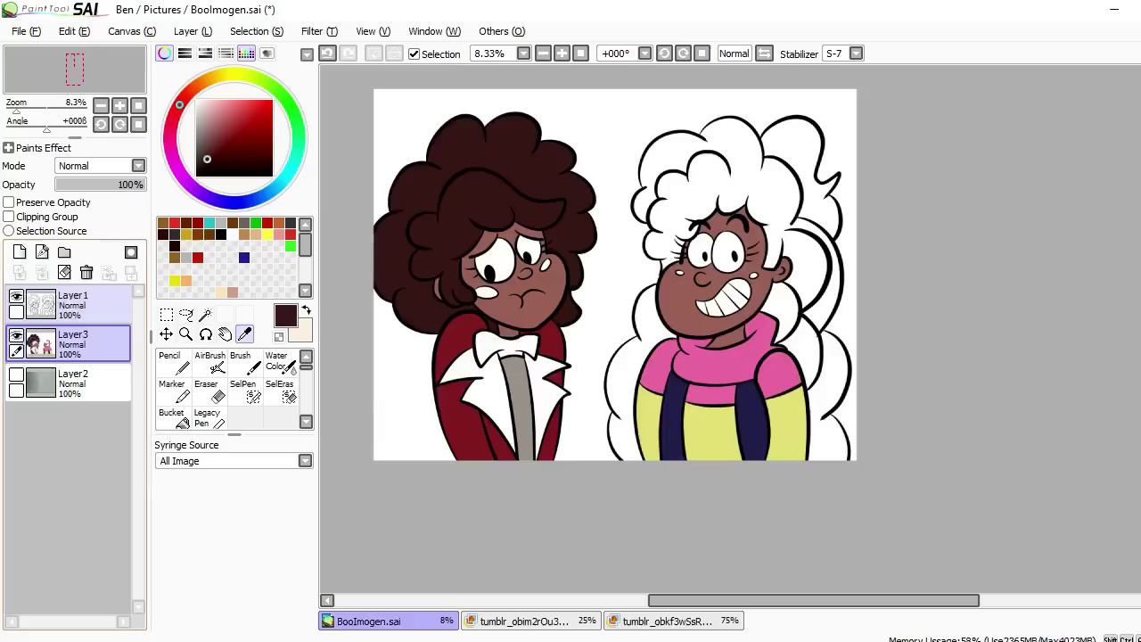
left_click(73, 304)
left_click(205, 314)
left_click(678, 160)
left_click(802, 178)
left_click(788, 339)
left_click(624, 401)
- Fill all of the right character's hair sections with dark brown on Layer3 and clear the selection
left_click(73, 343)
left_click(171, 416)
left_click(162, 475)
left_click(162, 599)
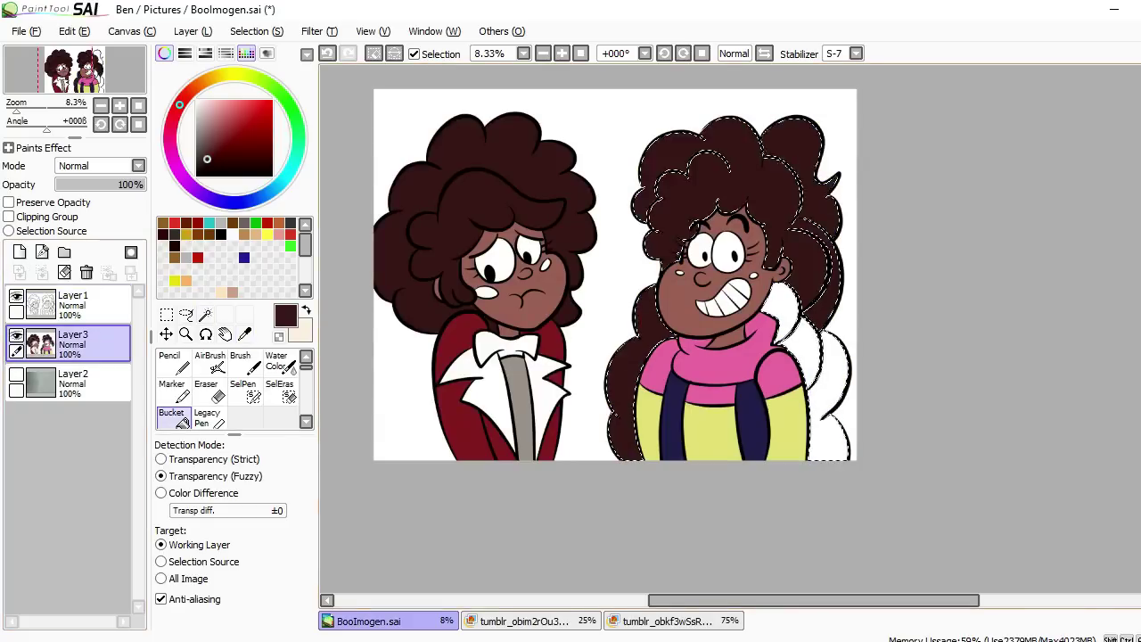
left_click(713, 178)
left_click(811, 356)
key("ctrl+d")
- Choose the red swatch and select both characters' oval cheek marks from the line art on Layer1
left_click_drag(677, 268, 694, 277)
left_click(73, 305)
left_click(197, 256)
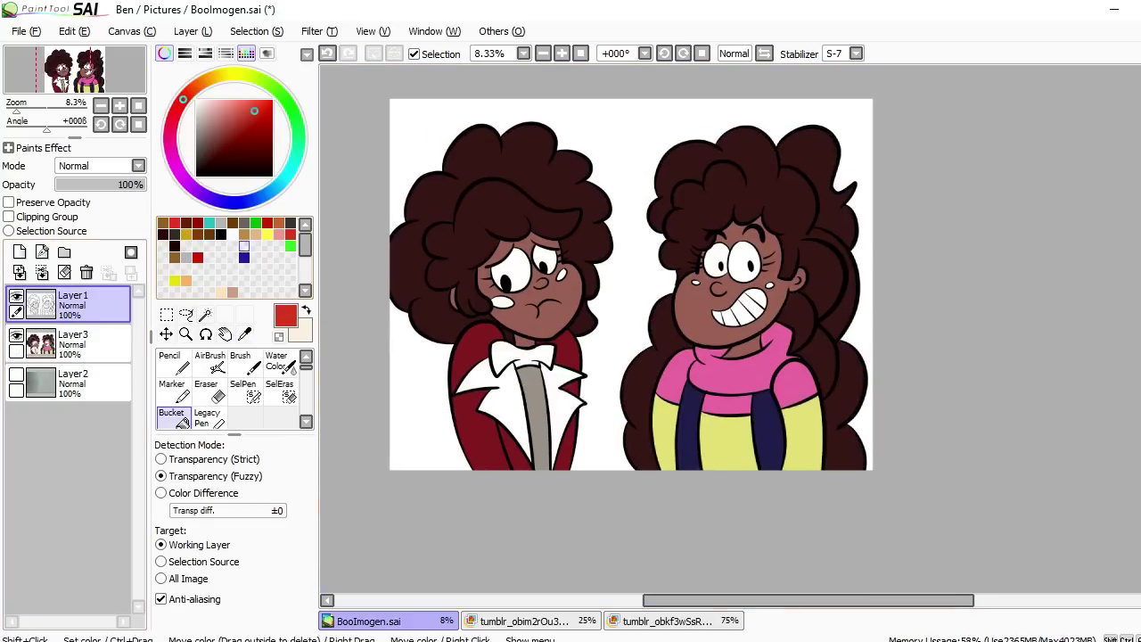
left_click(205, 314)
left_click(161, 459)
left_click(162, 599)
left_click(502, 303)
- Fill the selected cheek marks with red on Layer3 and clear the selection
left_click(73, 343)
left_click(171, 416)
left_click(161, 476)
left_click(162, 599)
key("ctrl+d")
- Draw a black star outline on the right character's yellow shirt on Layer1 and fill it with purple sampled from the girl reference
left_click_drag(624, 267, 657, 277)
key("alt+f")
key("Escape")
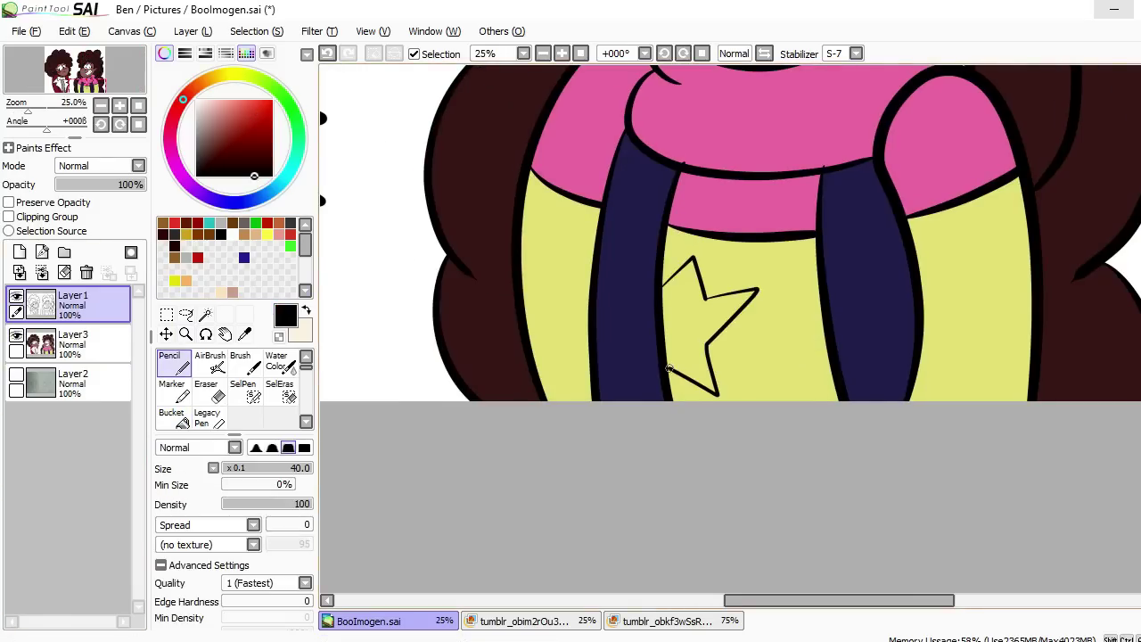
left_click(684, 343)
left_click(667, 620)
left_click(245, 333)
left_click(736, 283)
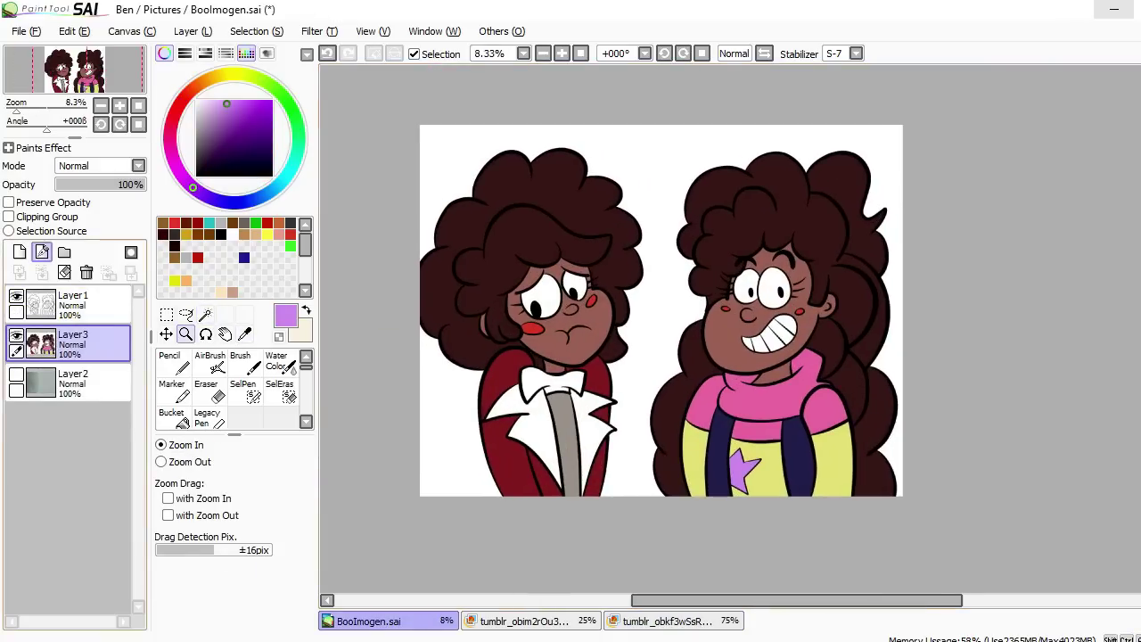
- Add a layer above Layer3 and outline a muted mauve highlight along the left character's fringe with the Pencil at size 14
key("Page_Up")
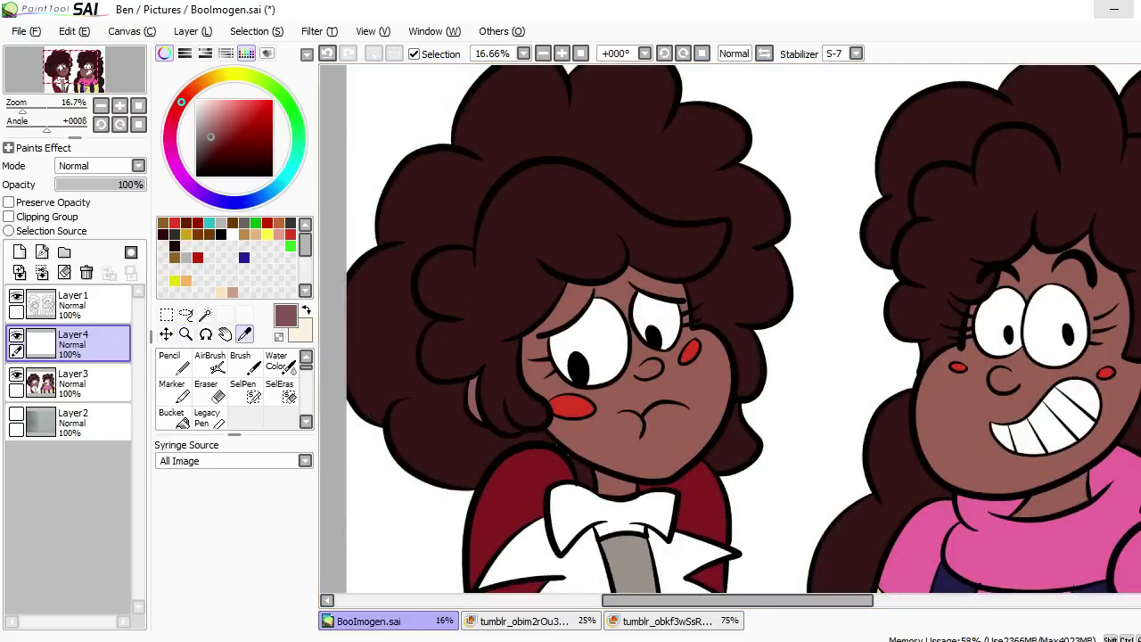
key("Page_Up")
key("n")
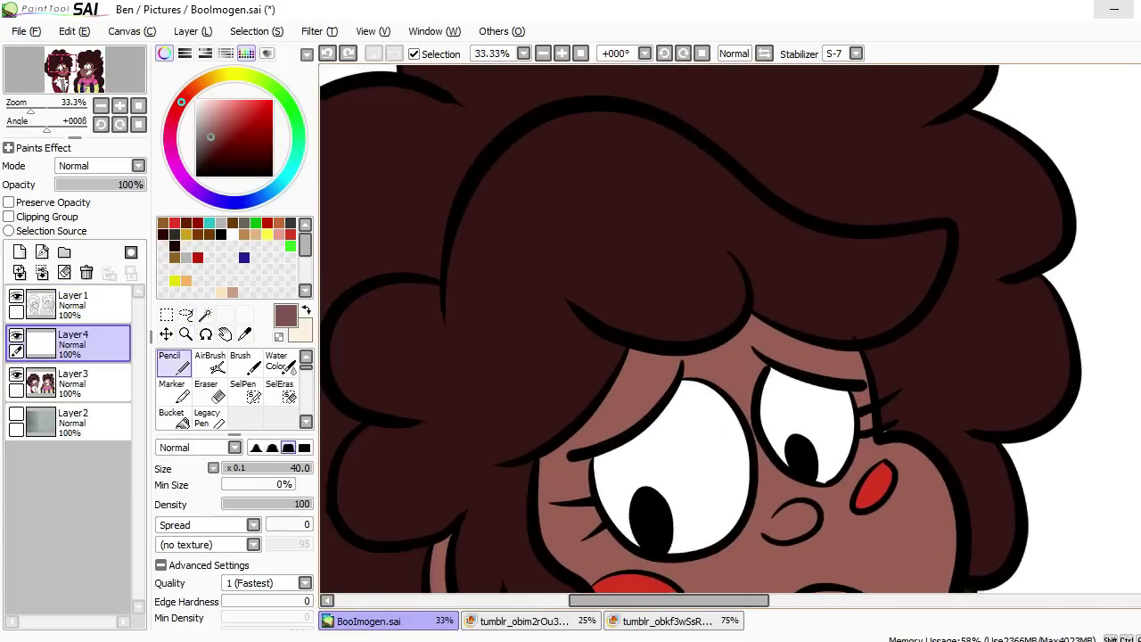
left_click_drag(870, 269, 890, 262)
mouse_move(965, 223)
left_mouse_down()
mouse_move(875, 260)
mouse_move(699, 187)
mouse_move(532, 206)
mouse_move(477, 305)
left_mouse_up()
mouse_move(477, 305)
left_mouse_down()
mouse_move(647, 225)
mouse_move(607, 214)
left_mouse_up()
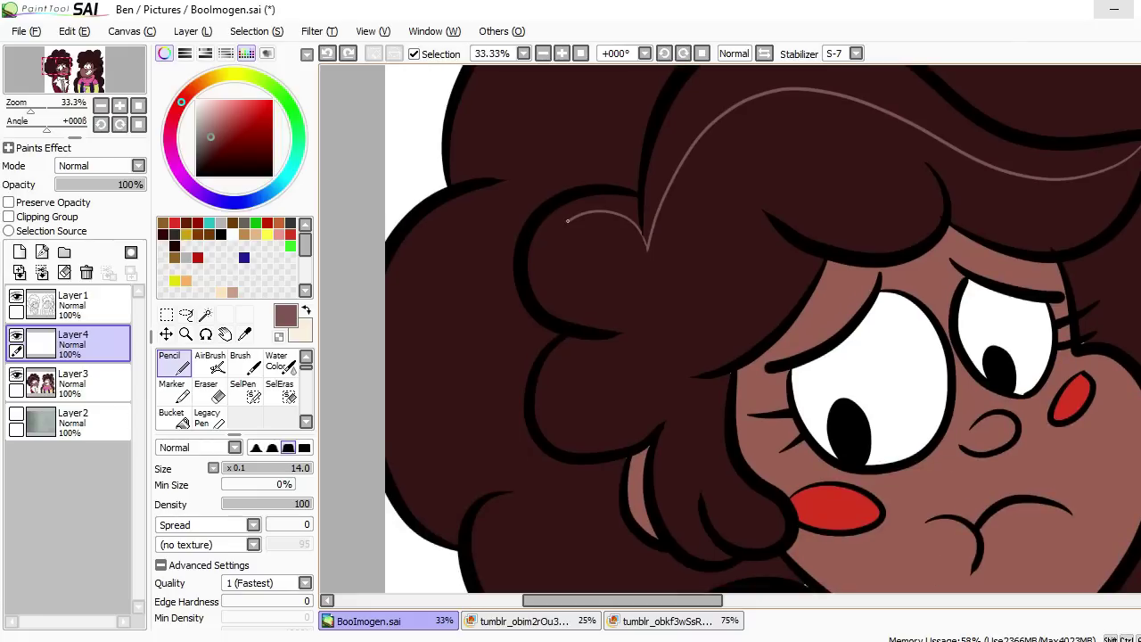
- Outline mauve highlights on the two curls beside the left character's face and fill these and the fringe highlight on Layer4
mouse_move(591, 328)
left_mouse_down()
mouse_move(629, 239)
mouse_move(616, 361)
mouse_move(464, 562)
left_mouse_up()
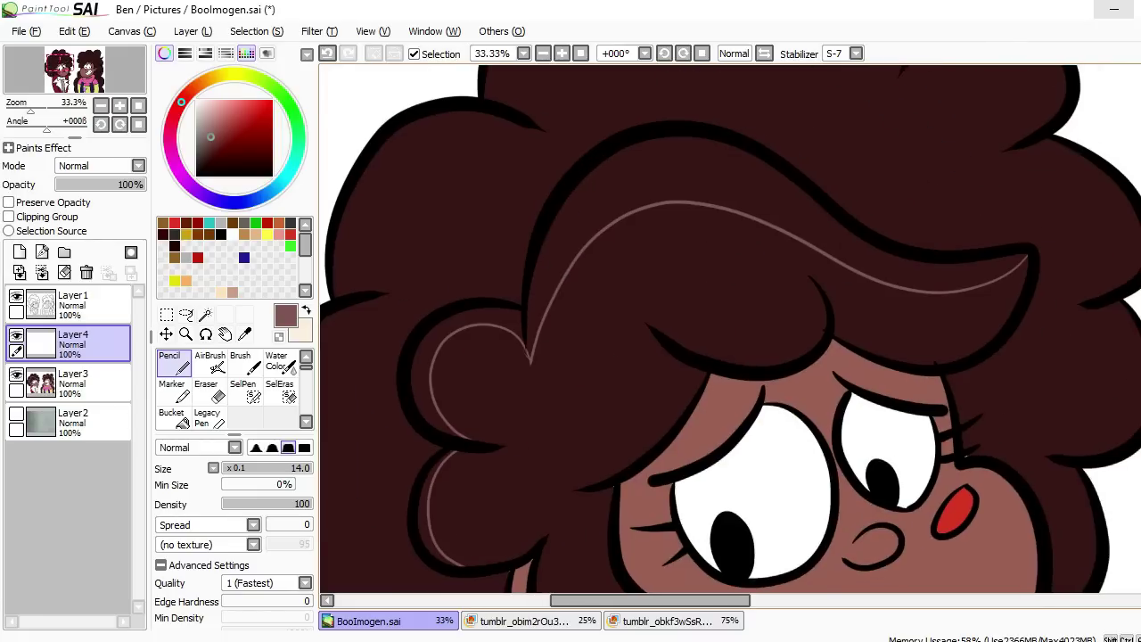
left_click_drag(532, 250, 612, 254)
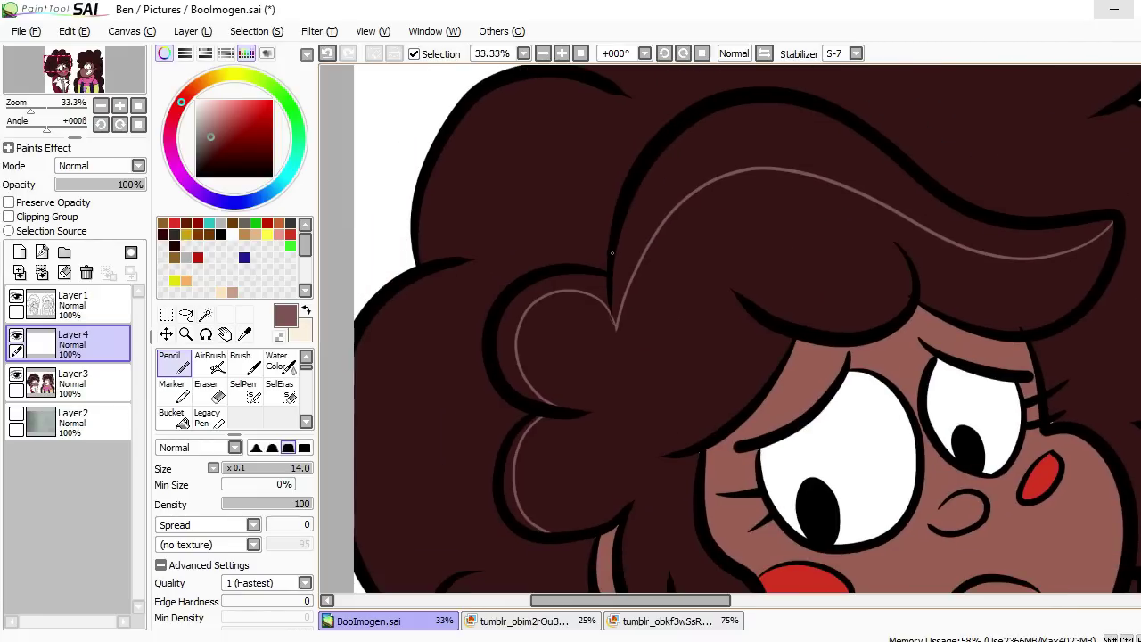
left_click_drag(524, 416, 569, 313)
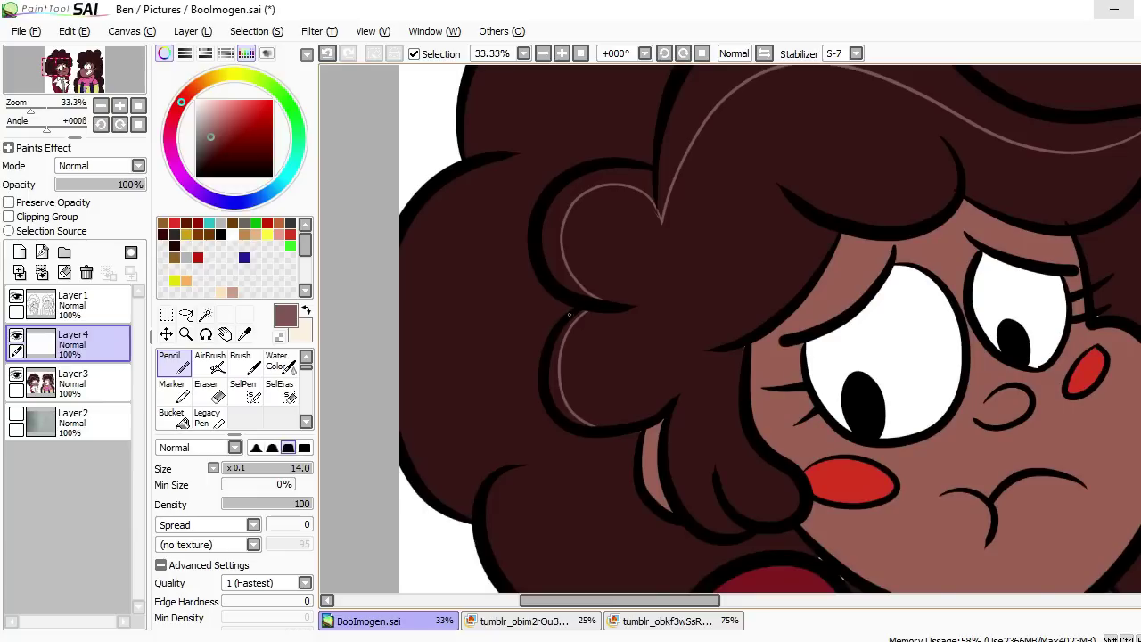
left_click(588, 425)
left_click(589, 425, "ctrl+alt")
left_click(588, 425, "ctrl")
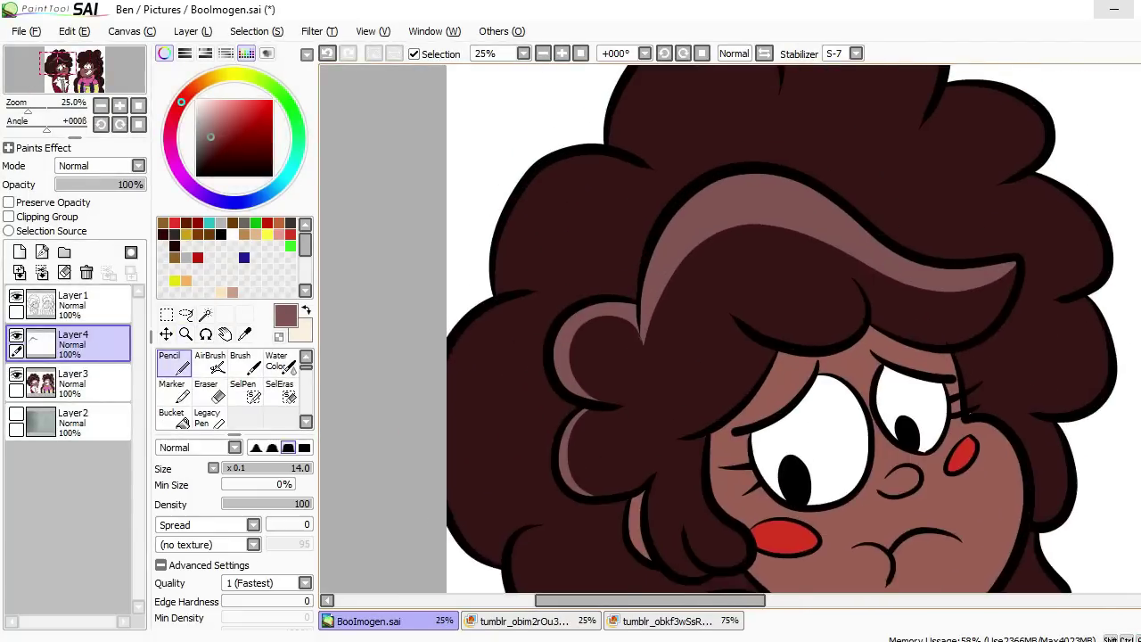
- Outline thin mauve highlight bands inside the outer curls around the top and sides of the left character's hair on Layer4
scroll(509, 399, "up", 3)
scroll(775, 329, "up", 1)
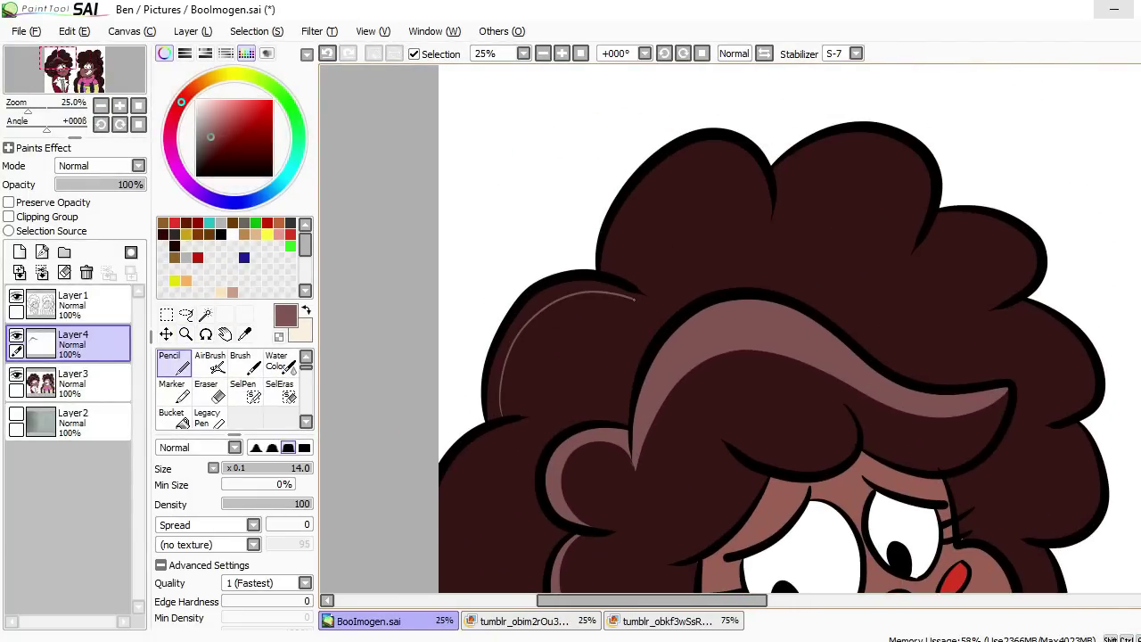
scroll(757, 193, "down", 1)
left_click_drag(736, 176, 789, 140)
scroll(789, 140, "down", 3)
scroll(789, 140, "right", 3)
left_click_drag(756, 72, 768, 140)
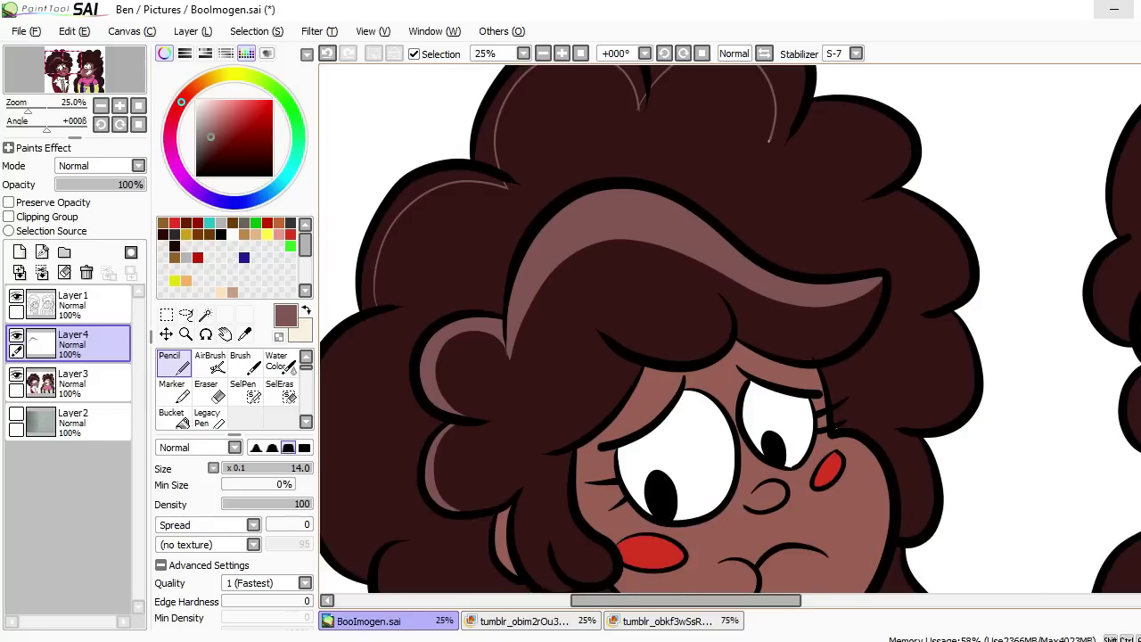
scroll(651, 330, "down", 2)
scroll(651, 330, "right", 1)
scroll(642, 330, "down", 2)
scroll(642, 330, "right", 2)
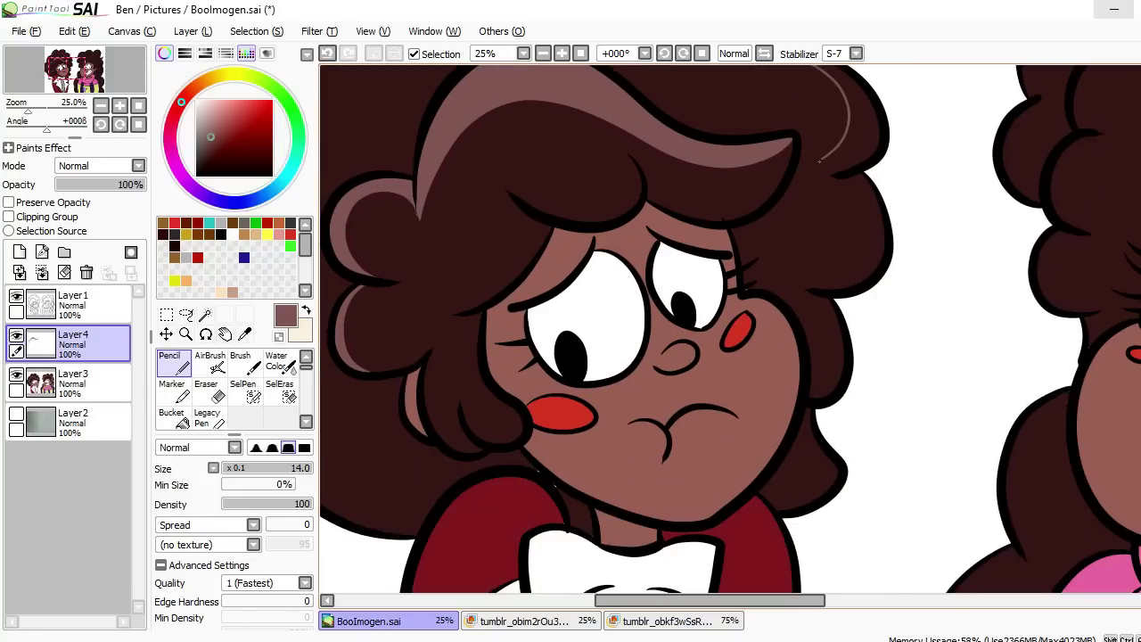
- Complete the highlight outlines on the left character's outer curls and fill the bands with mauve
scroll(820, 280, "up", 4)
scroll(820, 280, "left", 3)
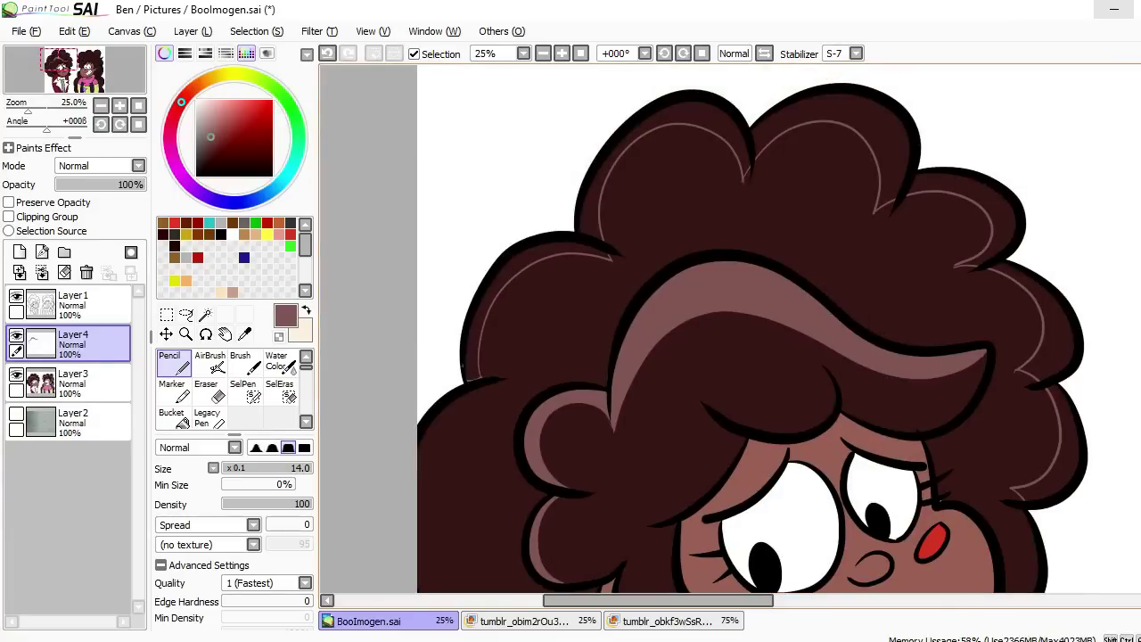
scroll(731, 338, "up", 2)
scroll(731, 339, "right", 1)
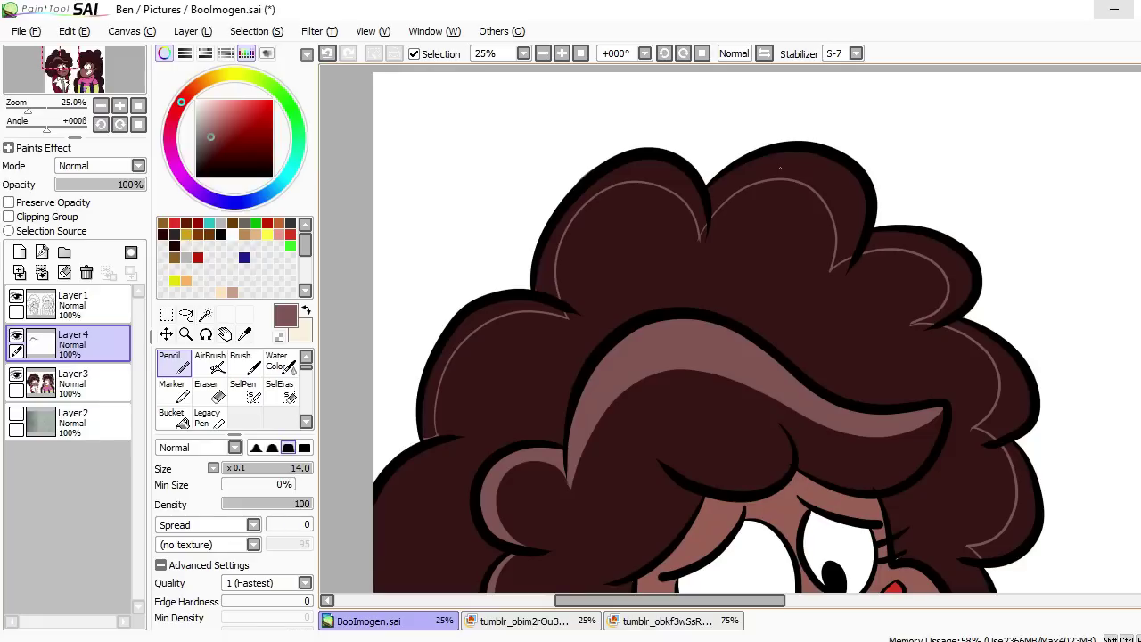
left_click_drag(781, 167, 713, 147)
left_click_drag(713, 357, 571, 172)
key("ctrl+z")
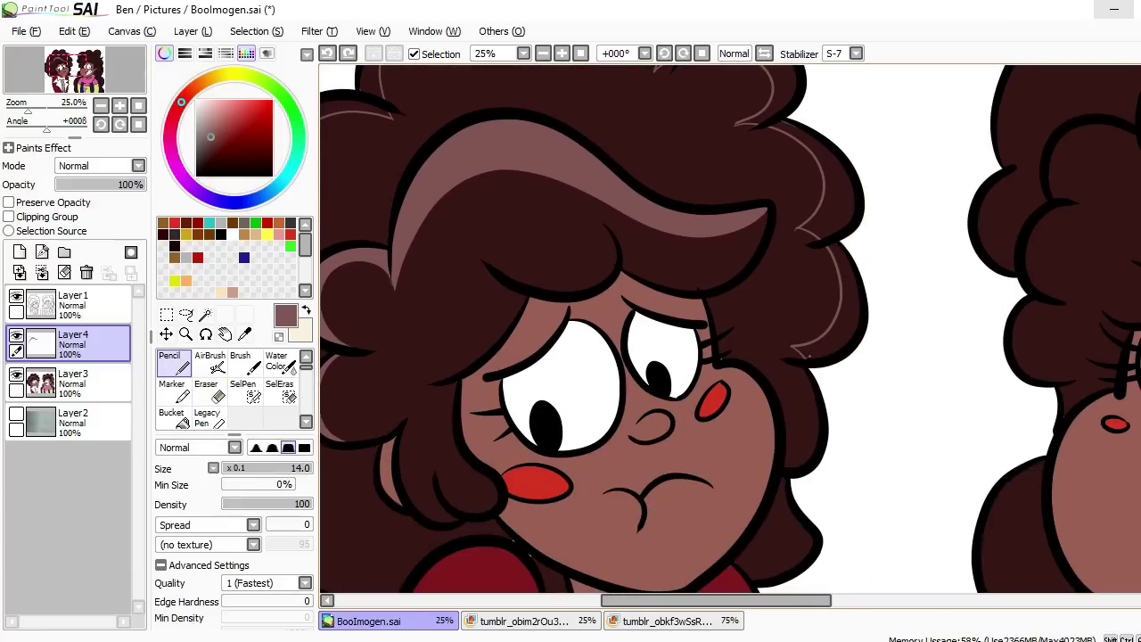
key("ctrl+alt+space")
key("ctrl+space")
- Shade the left character's lower back hair and the lock beside the face with a very dark brown on Layer4
key("alt")
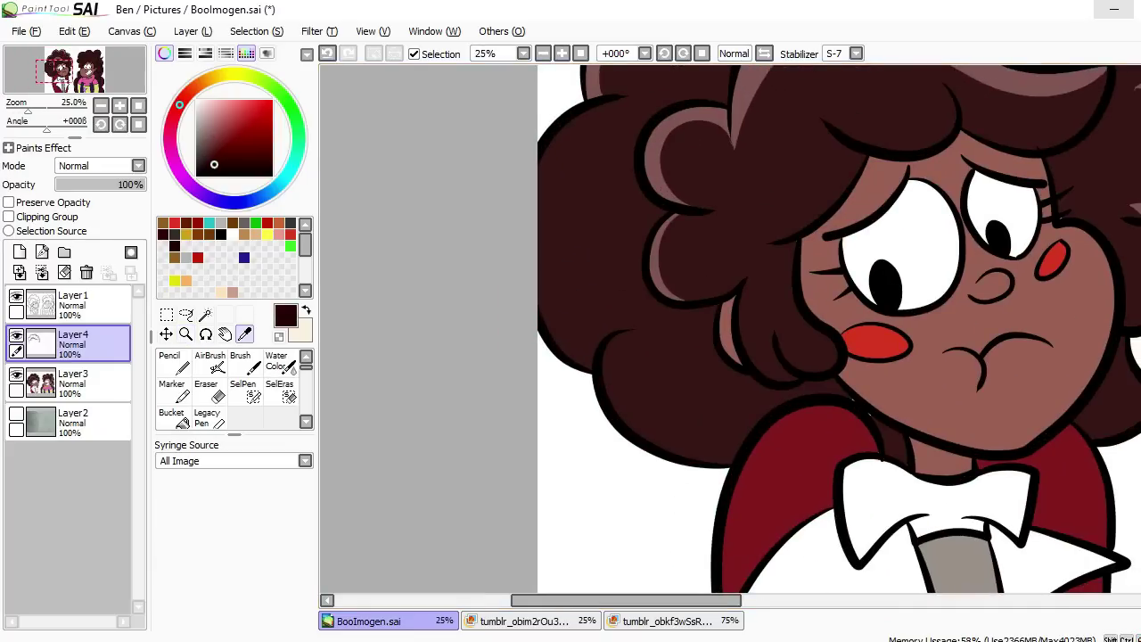
key("ctrl+z")
mouse_move(788, 303)
left_mouse_down()
mouse_move(632, 303)
mouse_move(673, 301)
mouse_move(558, 262)
mouse_move(540, 218)
left_mouse_up()
key("ctrl+z")
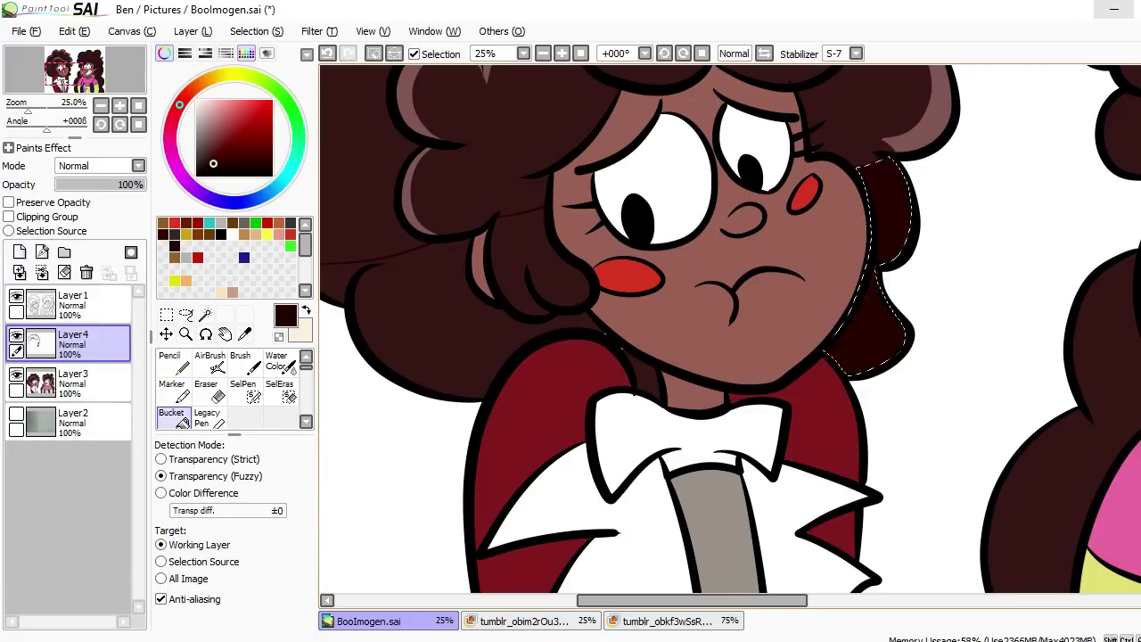
left_click_drag(571, 321, 744, 316)
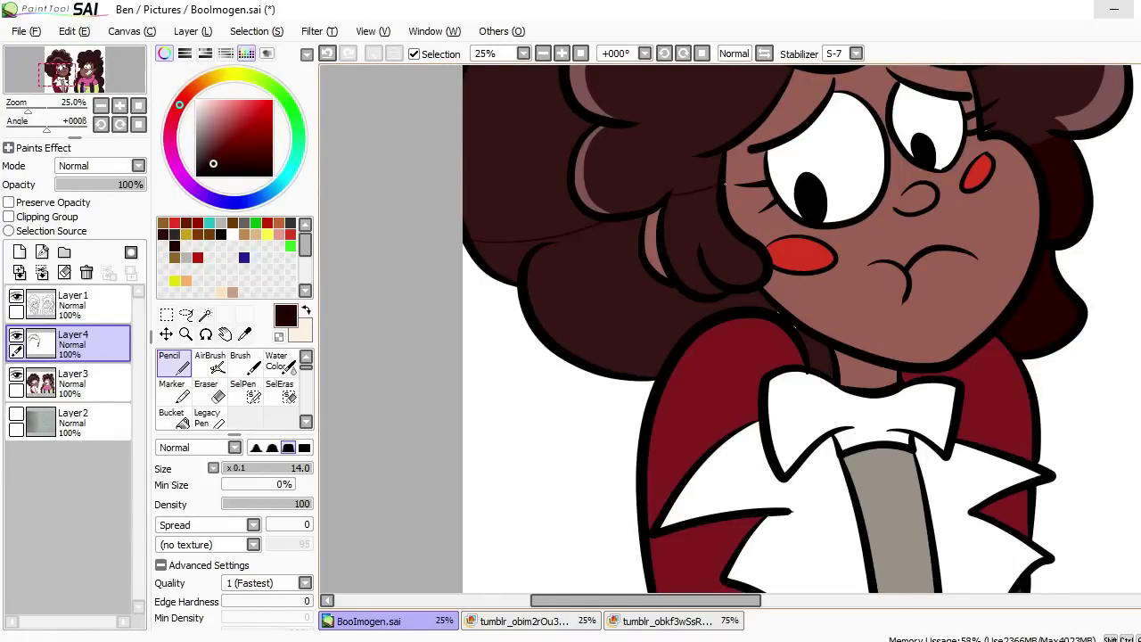
key("b")
left_click(663, 209)
key("n")
key("b")
- Select the left character's ear on Layer1, fill it with a dark red shadow on Layer4 and clear the selection
left_click(656, 240)
left_click(71, 303)
key("alt")
left_click(659, 245)
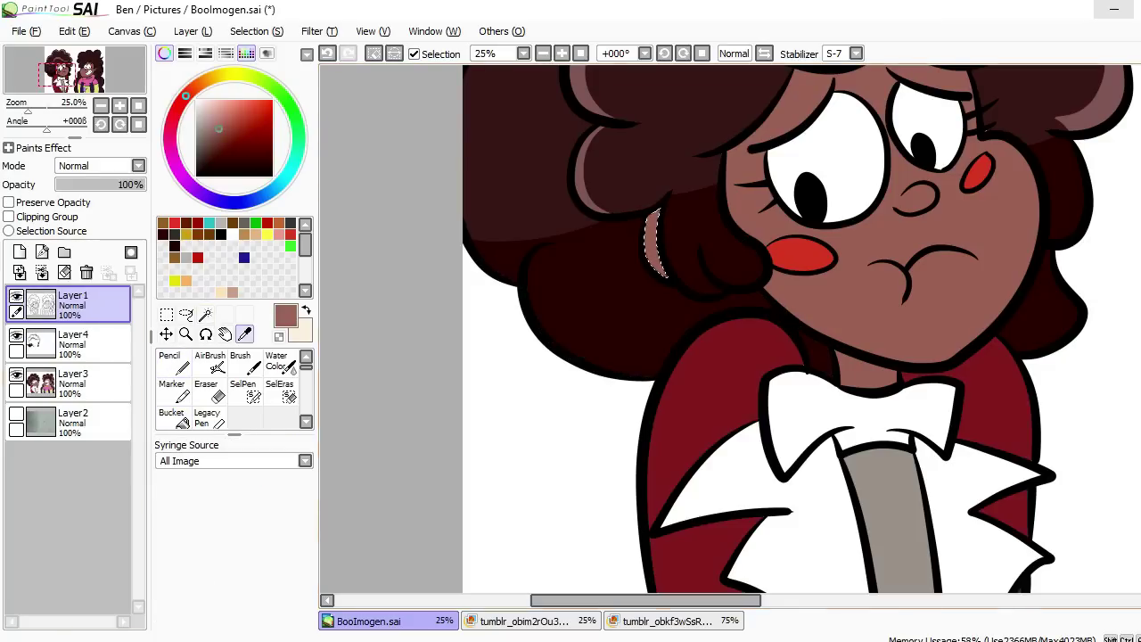
left_click(72, 343)
key("ctrl+d")
key("minus")
key("minus")
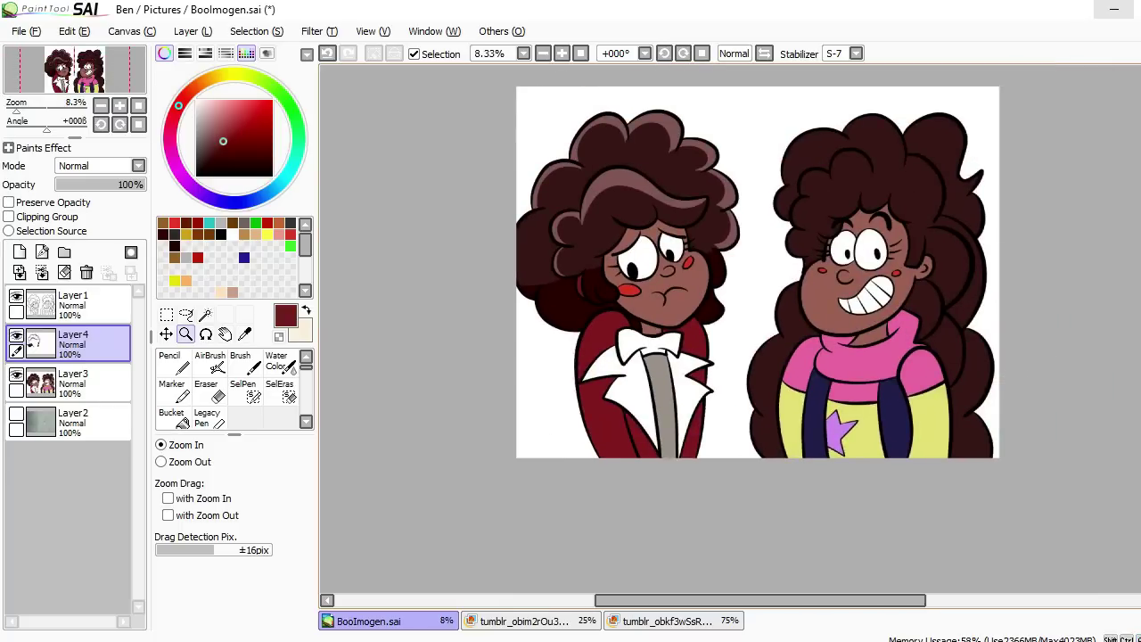
mouse_move(775, 254)
left_mouse_down()
mouse_move(770, 240)
mouse_move(787, 262)
left_mouse_up()
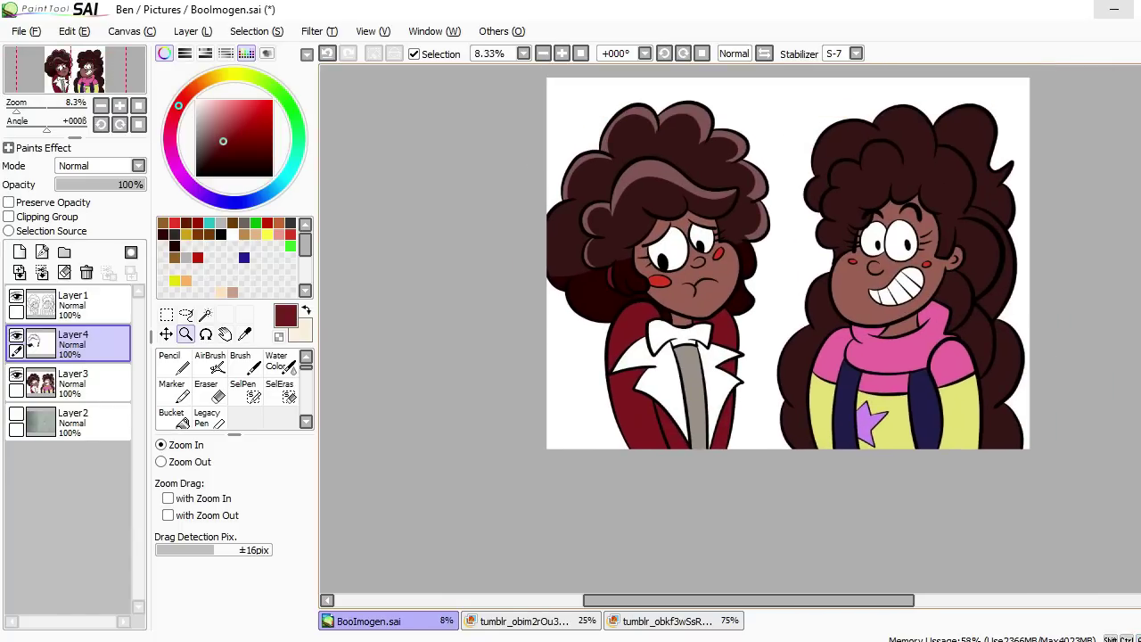
- Select all the red jacket areas of the left character from the line art on Layer1
left_click(758, 214)
scroll(757, 267, "down", 2)
left_click(244, 334)
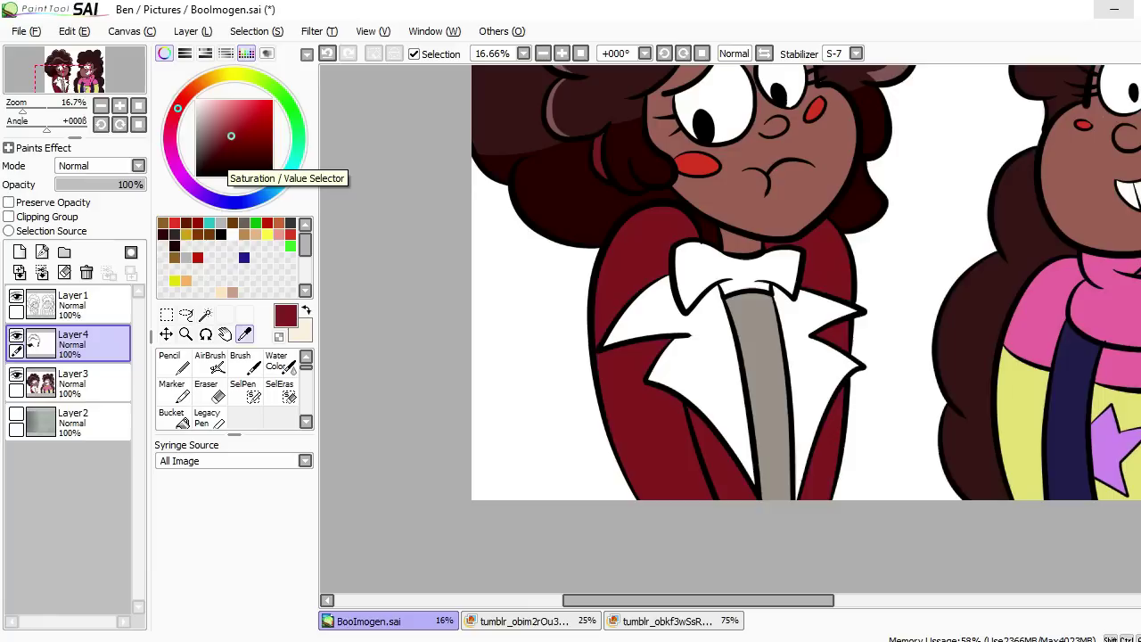
left_click(71, 303)
left_click(205, 313)
left_click(642, 267)
left_click(659, 418)
left_click(820, 258)
left_click(820, 446)
- Paint a black plaid pattern across the selected jacket areas on Layer1 with the Pencil at size 250 and clear the selection
left_click(170, 361)
left_click_drag(587, 234, 655, 252)
left_click_drag(584, 332, 677, 314)
left_click_drag(599, 450, 695, 430)
left_click_drag(677, 419, 743, 406)
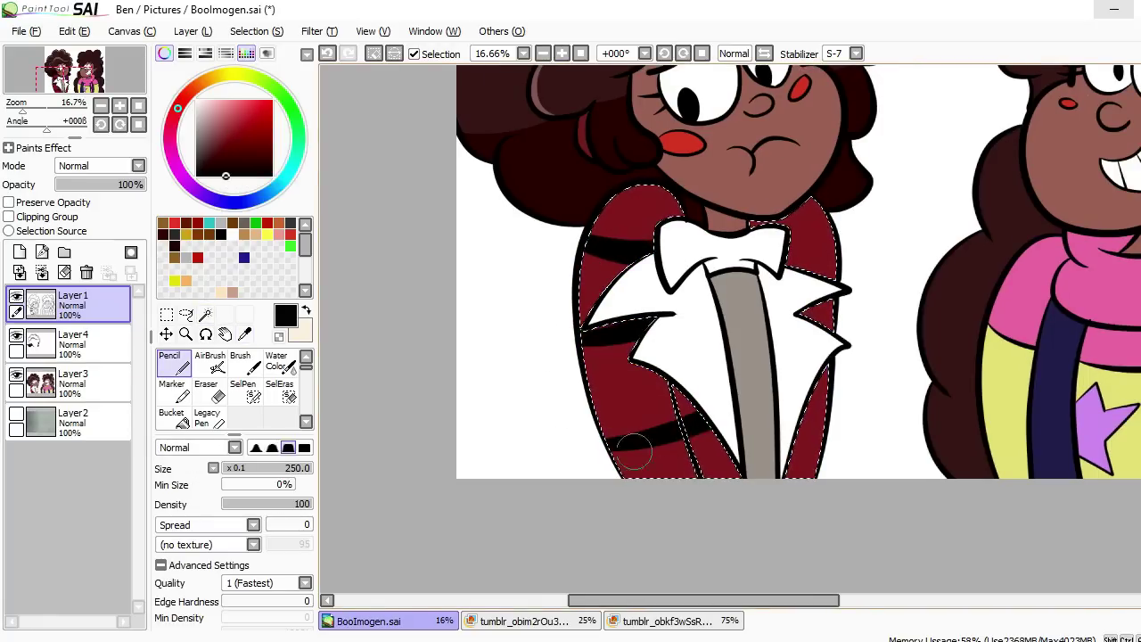
left_click_drag(784, 248, 838, 233)
left_click_drag(798, 310, 838, 299)
left_click_drag(797, 430, 827, 417)
left_click_drag(653, 170, 558, 72)
scroll(579, 71, "down", 2)
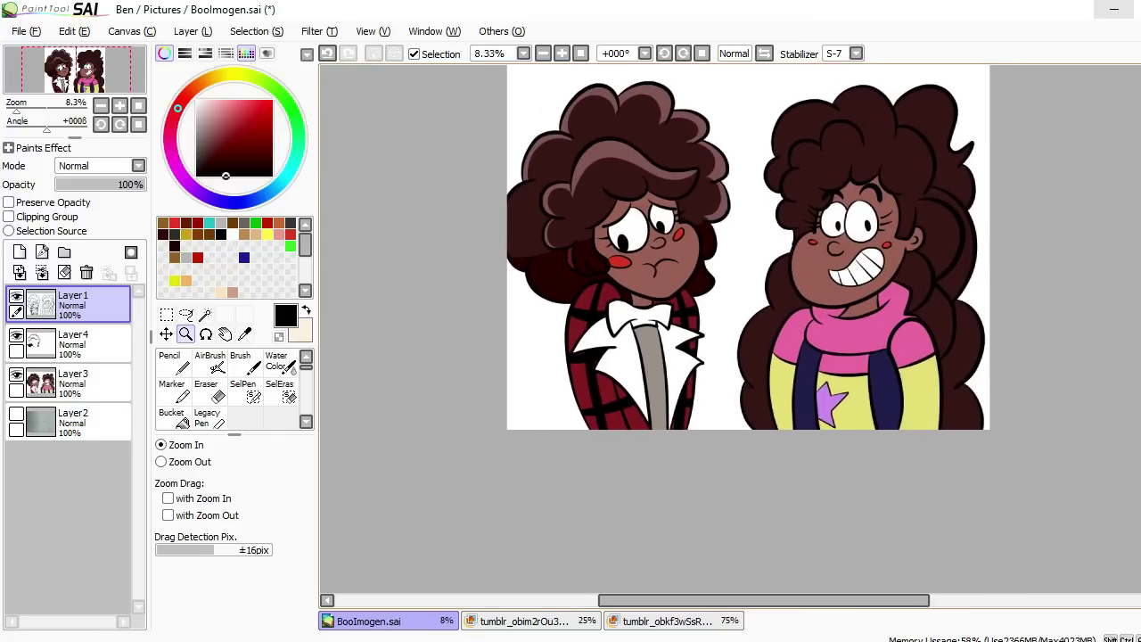
- Shade the left character's forehead beneath the fringe with dark red on Layer4, using the Pencil at size 14
scroll(660, 246, "up", 3)
left_click(428, 374, "alt")
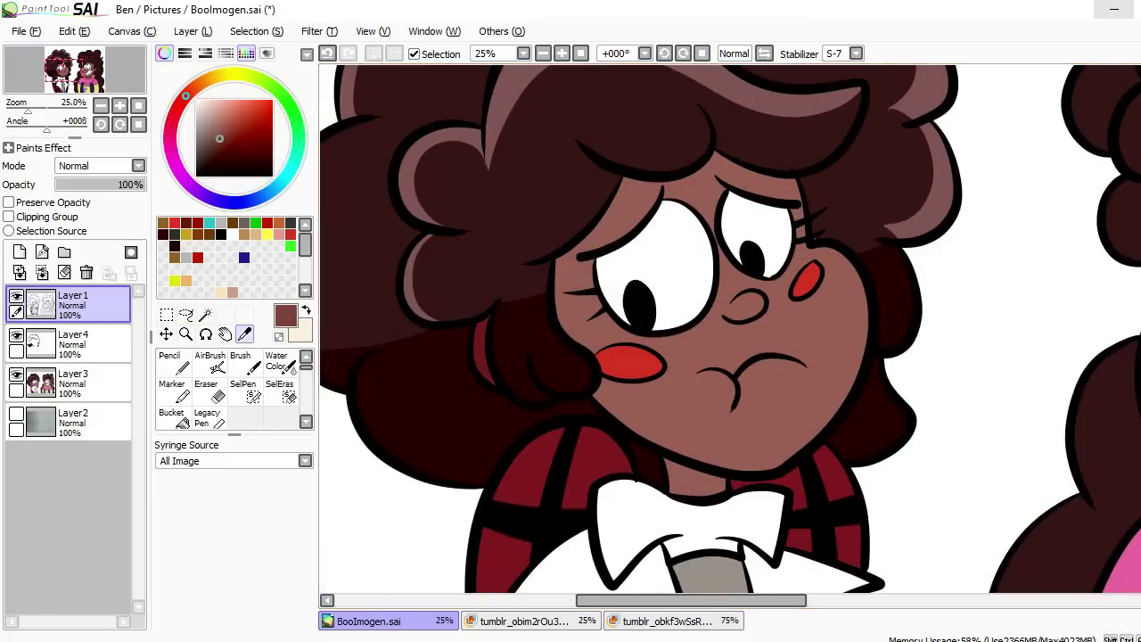
key("n")
scroll(642, 330, "down", 1)
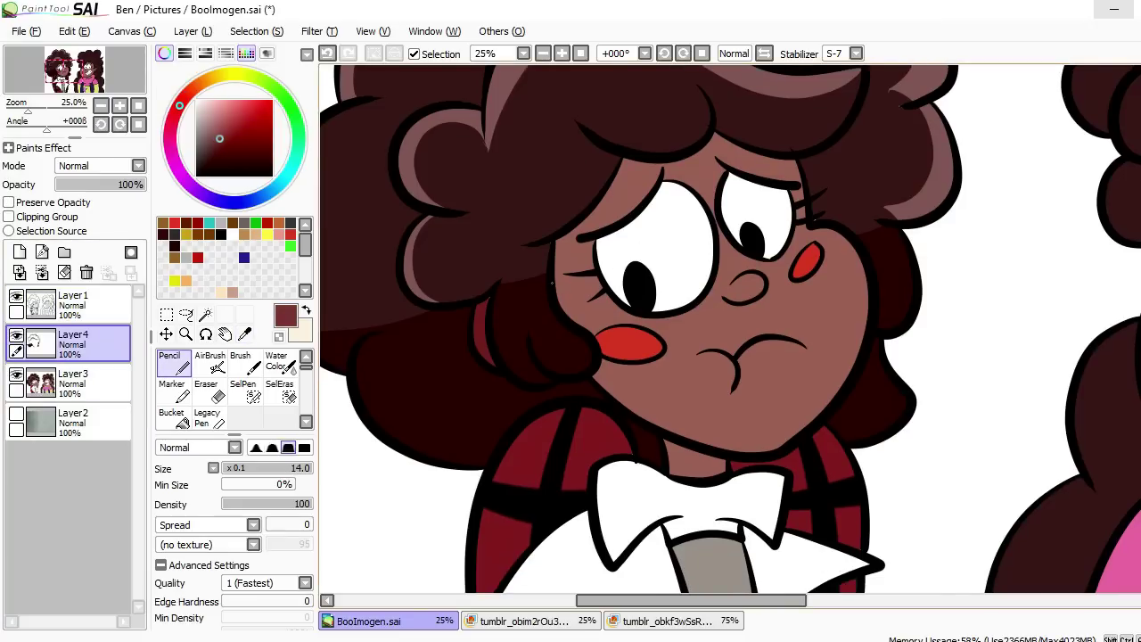
key("ctrl+z")
left_click_drag(587, 246, 558, 287)
key("ctrl+alt+space")
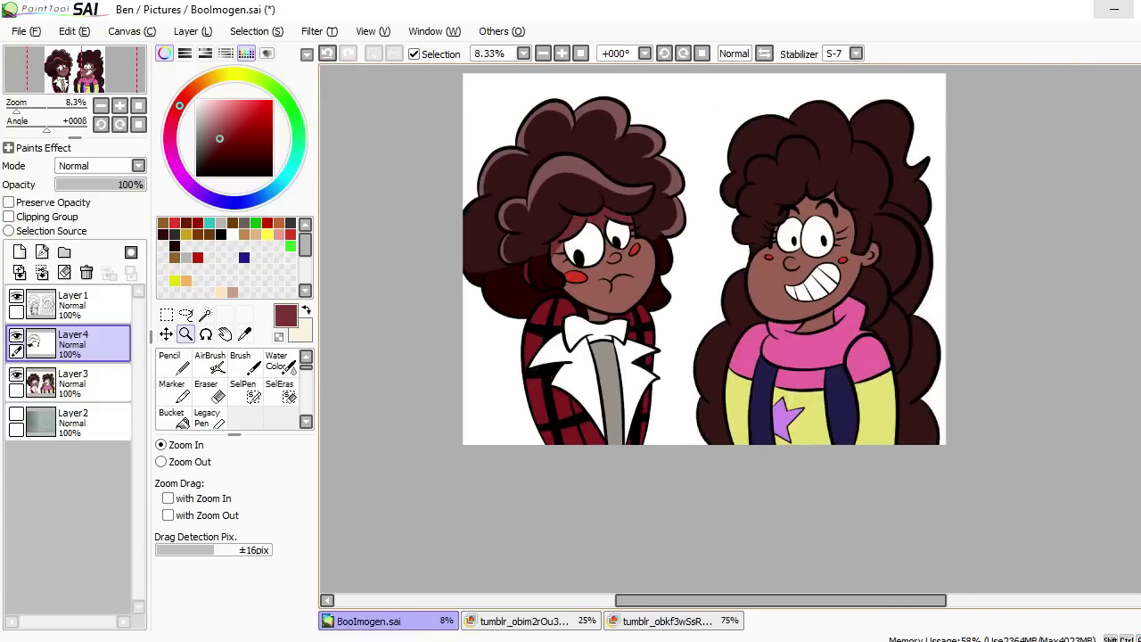
- Outline and fill a dark red shadow beneath the hair on the right character's forehead on Layer4
key("ctrl+space")
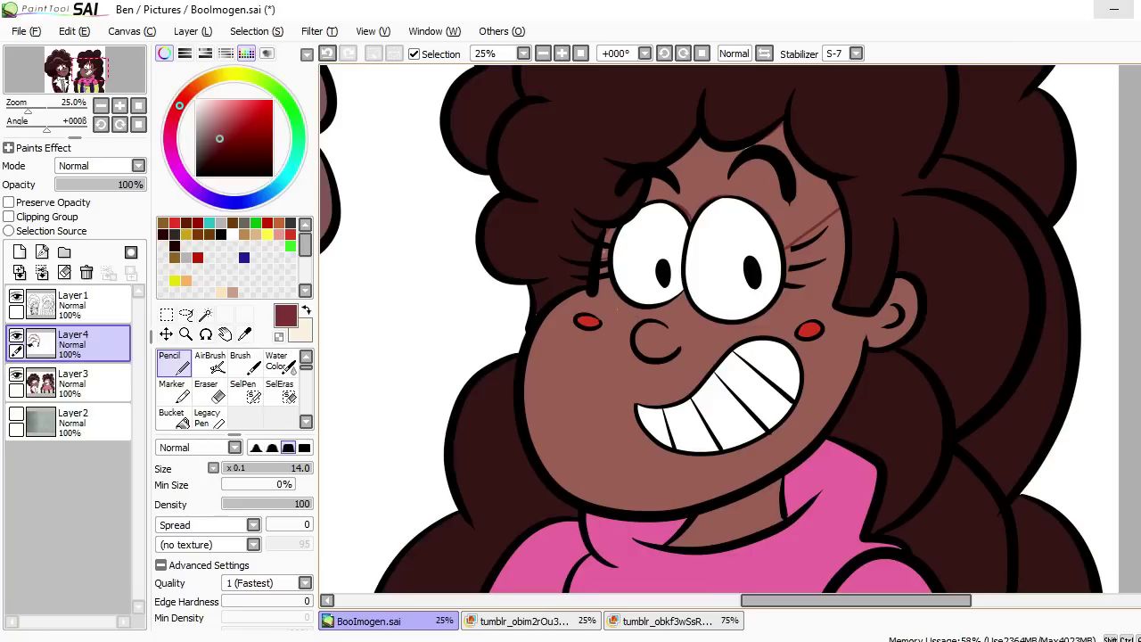
key("g")
left_click(713, 192)
key("ctrl+alt+space")
key("ctrl+space")
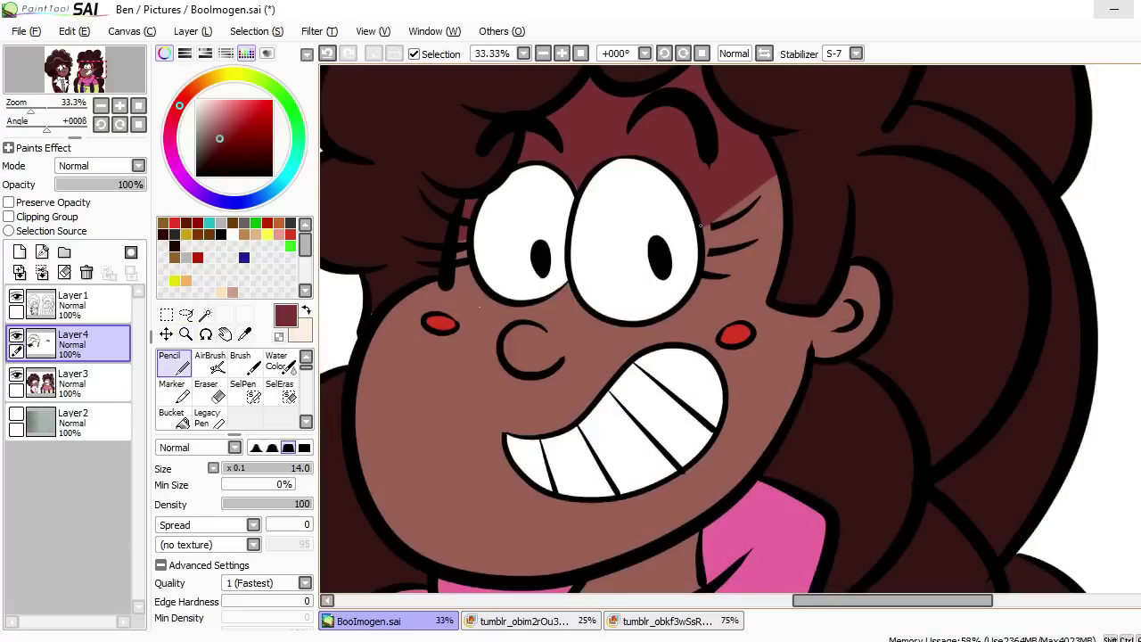
- Add dark red shadows to the undersides of both characters' noses on Layer4, and sample the skin colour with Layer3 active
key("ctrl+alt+space")
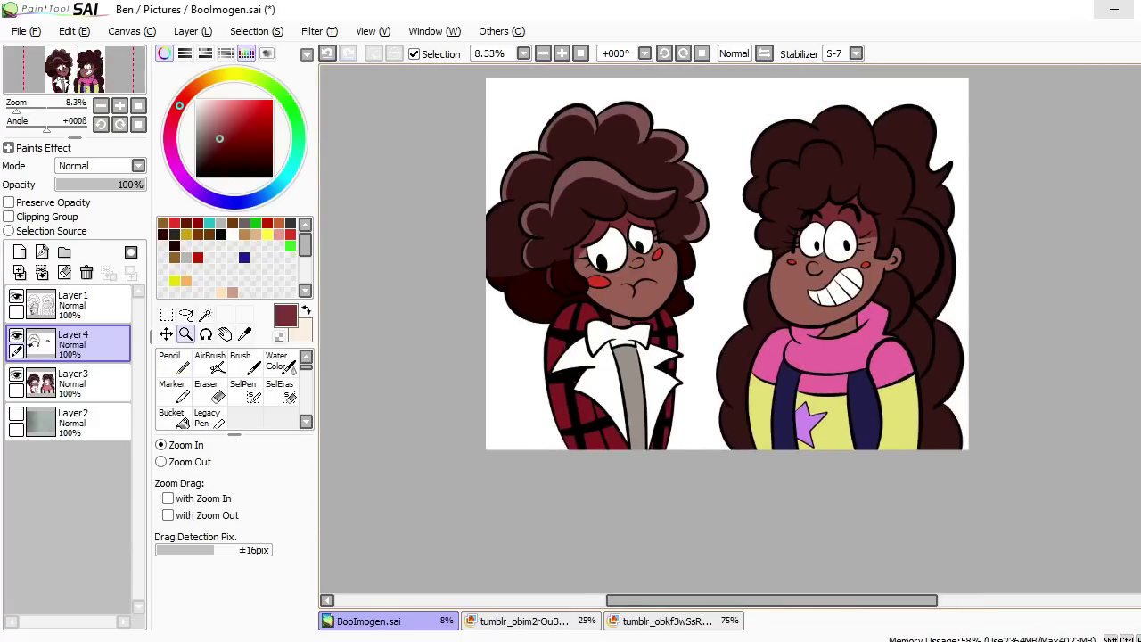
key("ctrl+space")
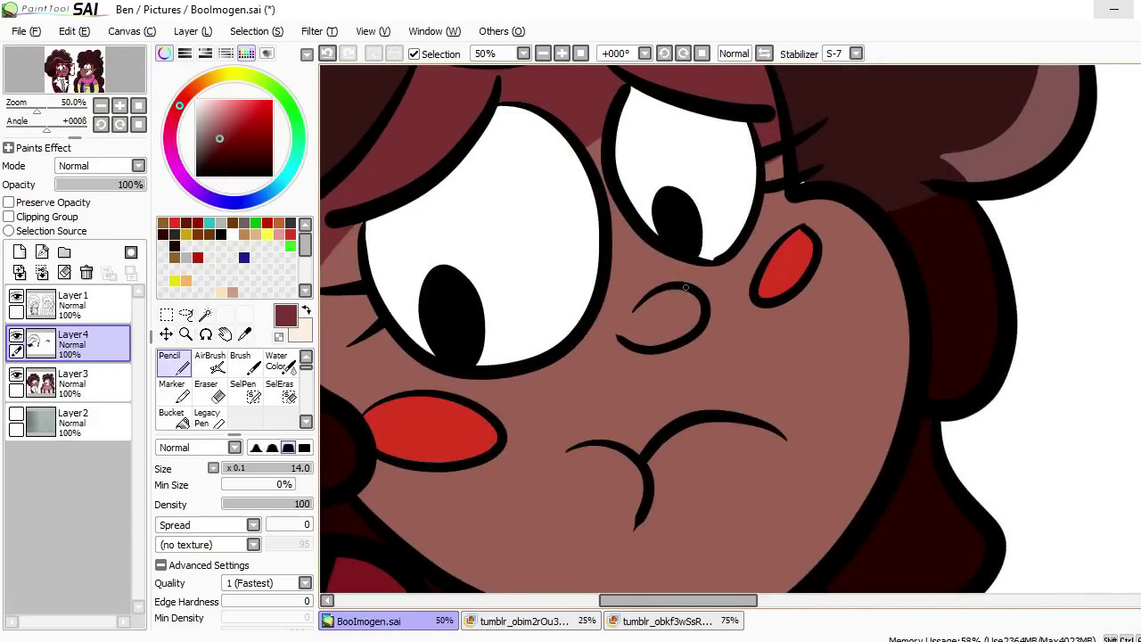
key("ctrl+alt+space")
key("ctrl+space")
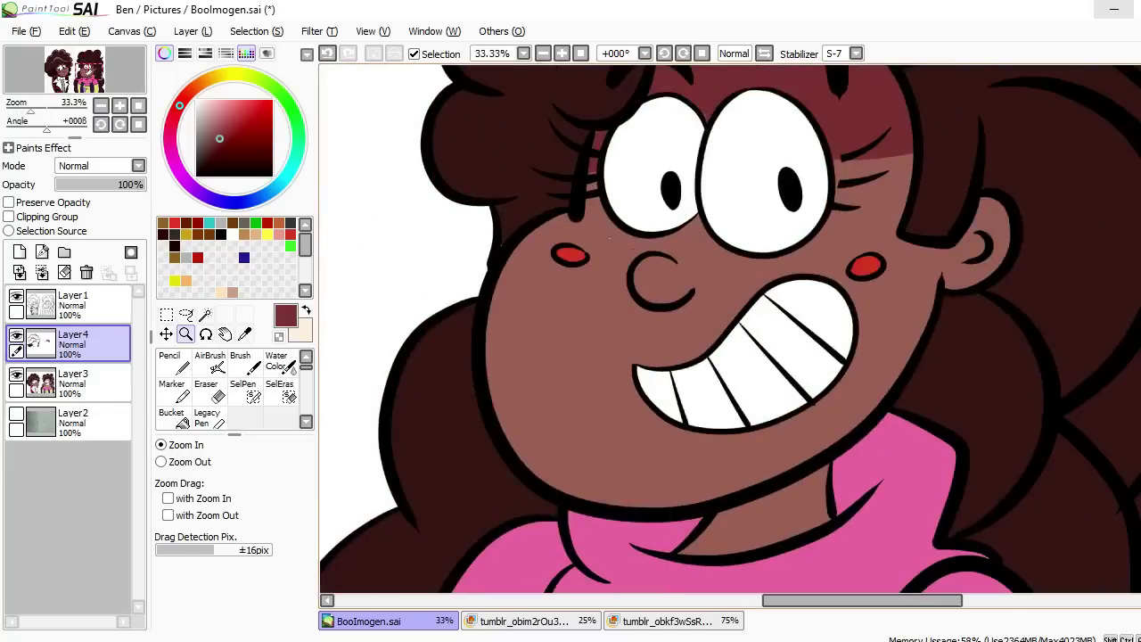
left_click_drag(638, 299, 661, 303)
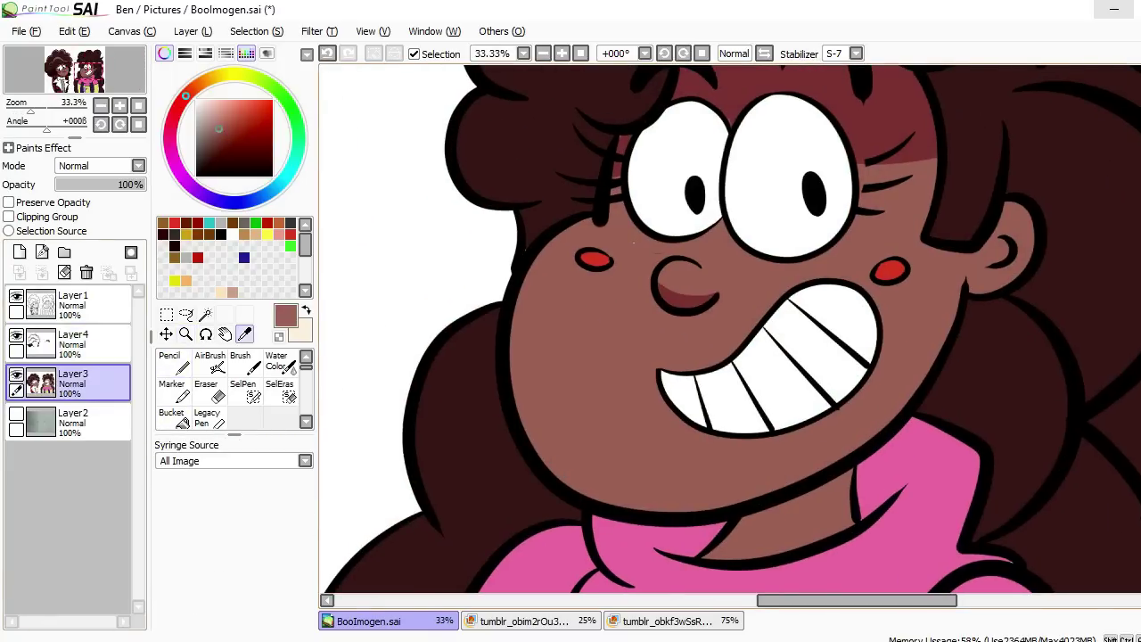
left_click(661, 303, "alt")
key("ctrl+space")
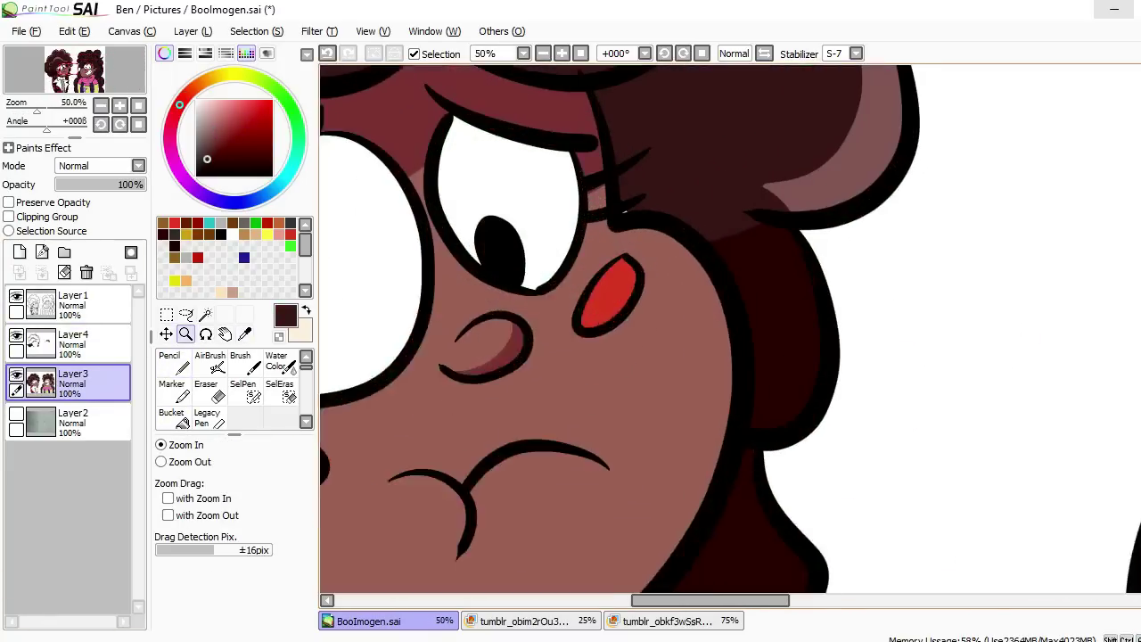
- Select the right character's pink turtleneck collar with the Magic Wand and draw thin black rib lines down it on Layer1, finishing by deselecting
key("ctrl+alt+space")
key("ctrl+space")
left_click(713, 286, "alt")
key("w")
left_click(713, 267)
key("n")
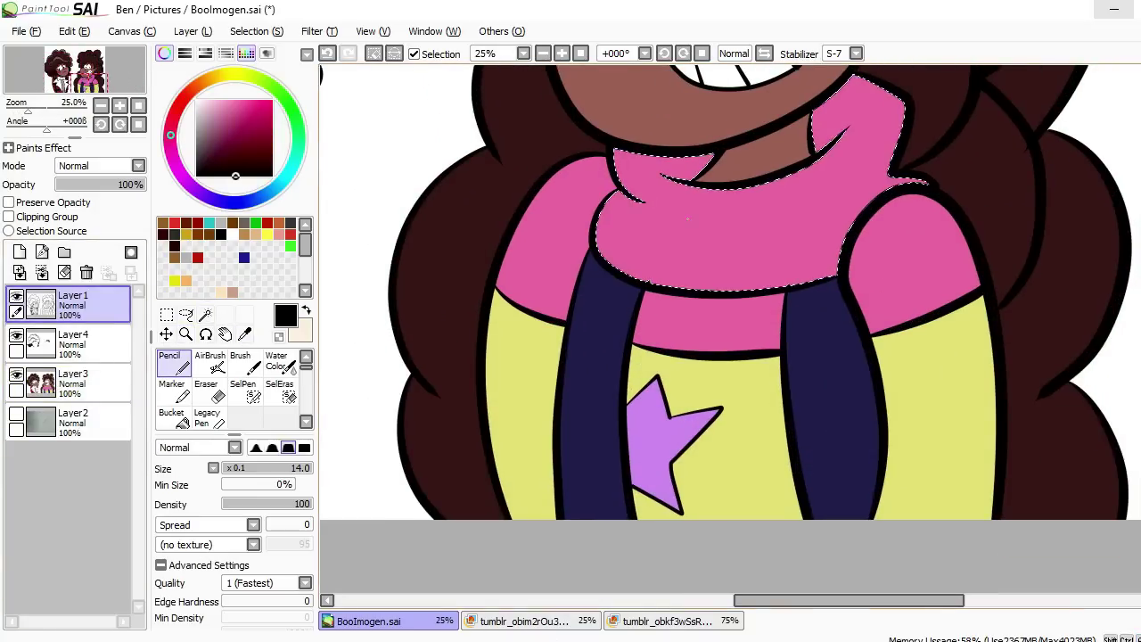
left_click_drag(636, 220, 617, 326)
left_click_drag(695, 233, 696, 337)
left_click_drag(764, 223, 784, 298)
left_click_drag(802, 189, 857, 256)
key("ctrl+z")
key("ctrl+d")
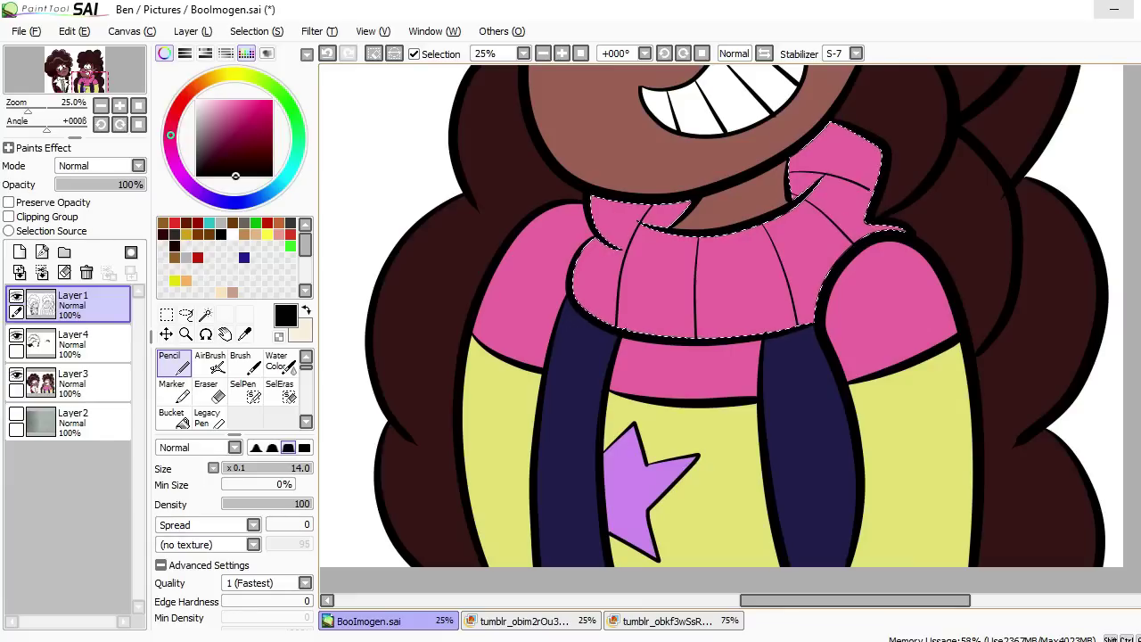
- Outline and fill dark magenta shadows on the back of the turtleneck collar and the adjoining pink shoulder on Layer4 with the Pencil at size 14
key("ctrl+alt+space")
left_click(784, 328)
left_click(73, 343)
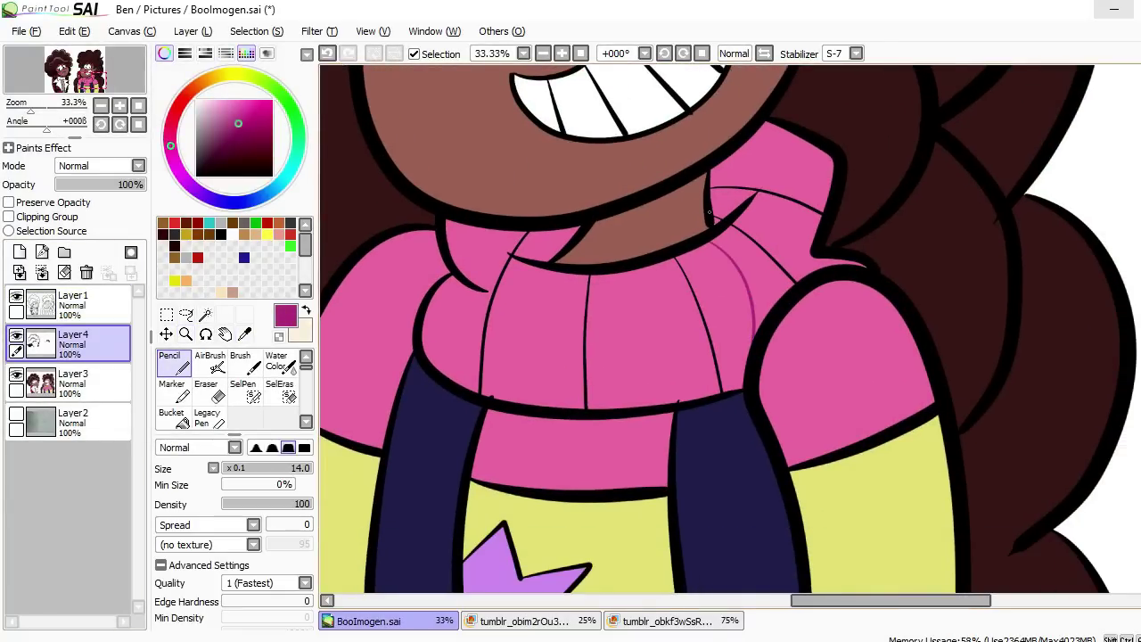
mouse_move(753, 340)
left_mouse_down()
mouse_move(646, 233)
mouse_move(758, 250)
left_mouse_up()
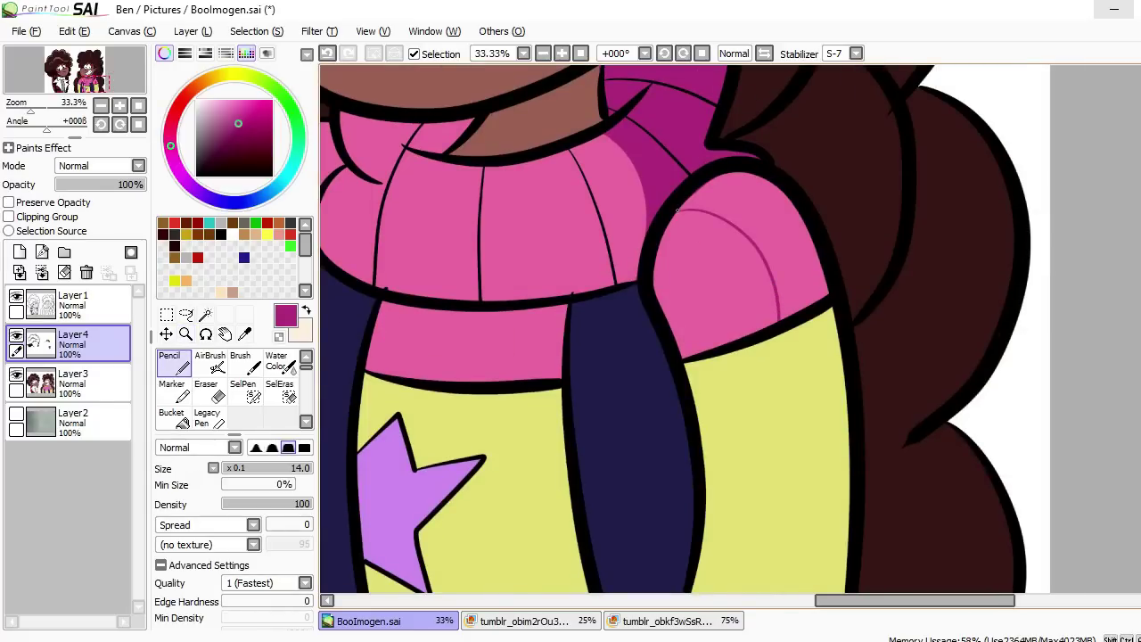
key("ctrl+alt+space")
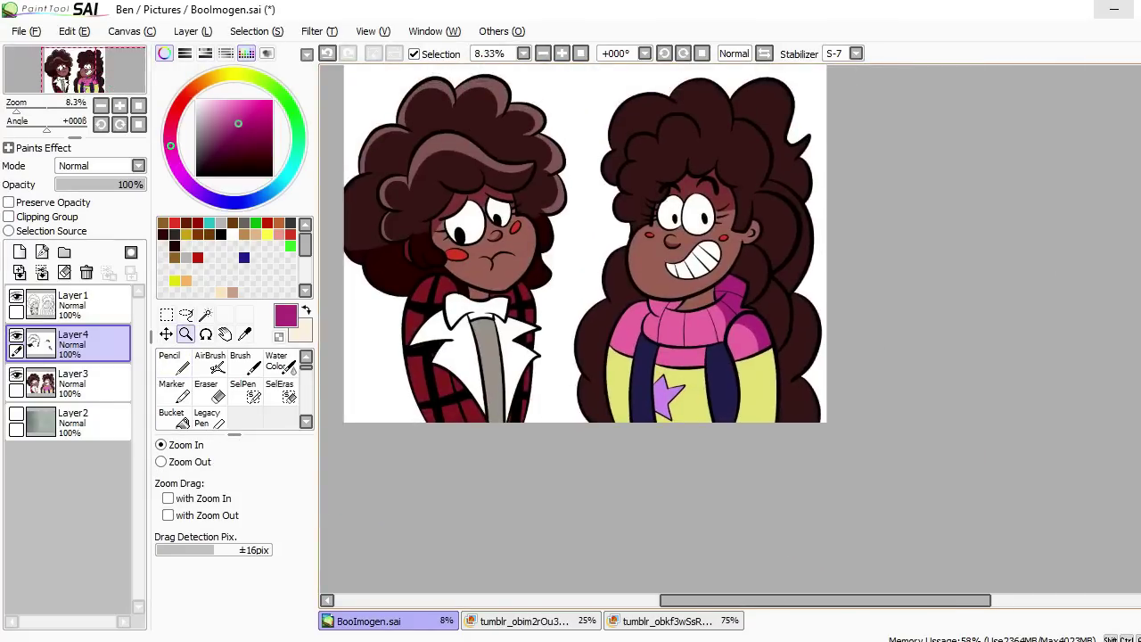
- Outline a very dark red-brown shadow across the long hair behind the right character's ear and shoulder on Layer4, and select the enclosed areas
key("ctrl+space")
left_click(936, 107, "alt")
mouse_move(892, 357)
left_mouse_down()
mouse_move(540, 356)
mouse_move(580, 396)
left_mouse_up()
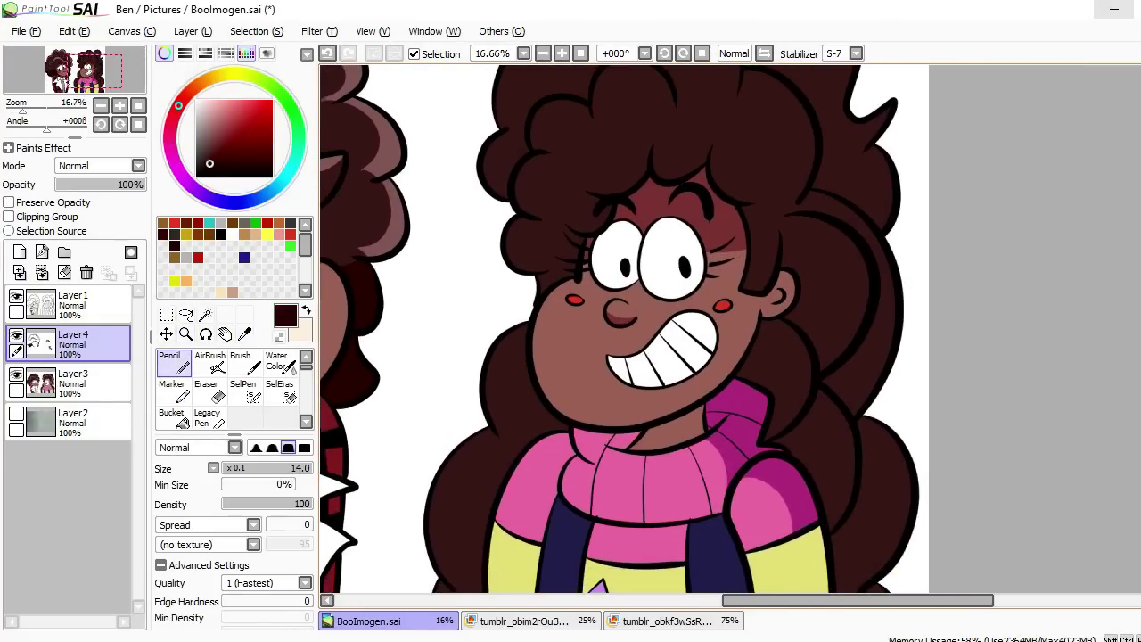
left_click_drag(882, 258, 847, 72)
left_click_drag(802, 223, 825, 353)
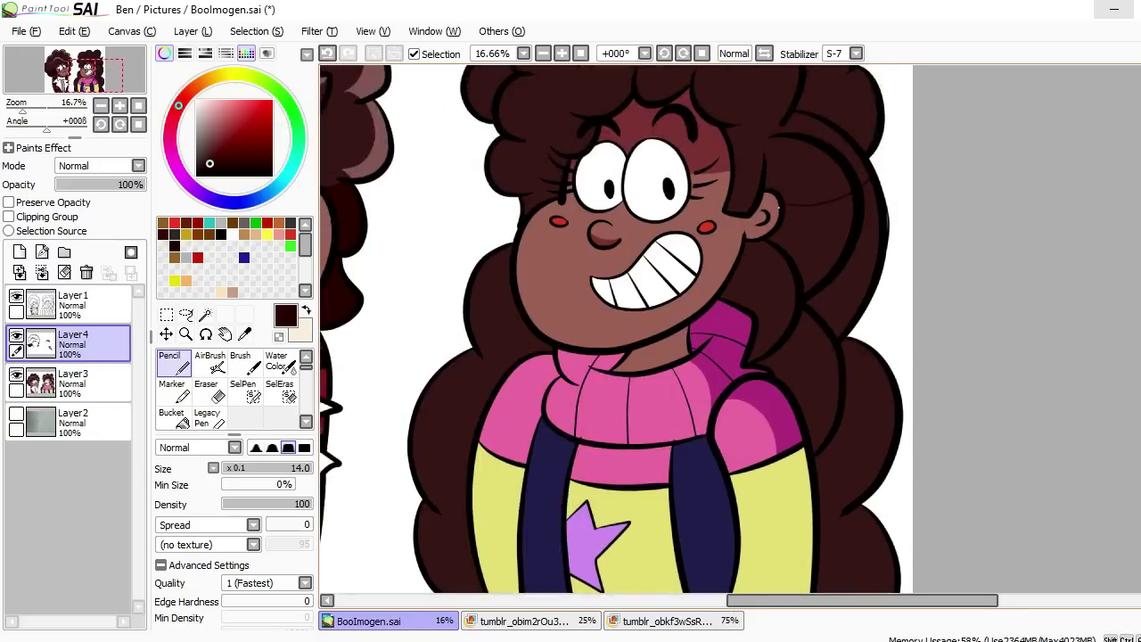
left_click_drag(751, 366, 749, 157)
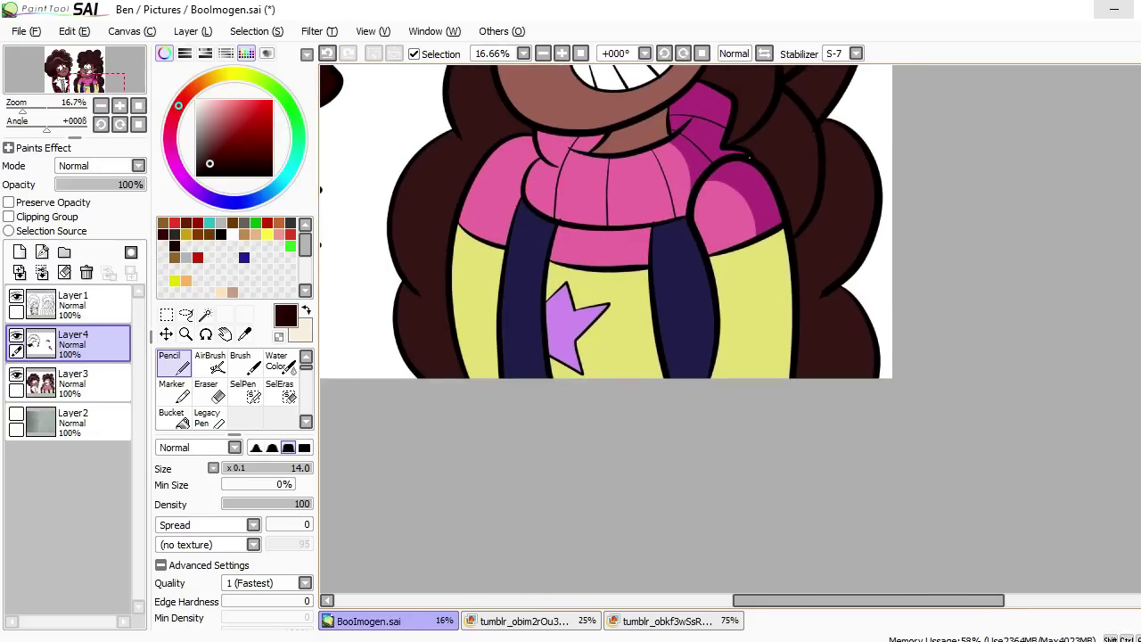
key("ctrl+z")
key("w")
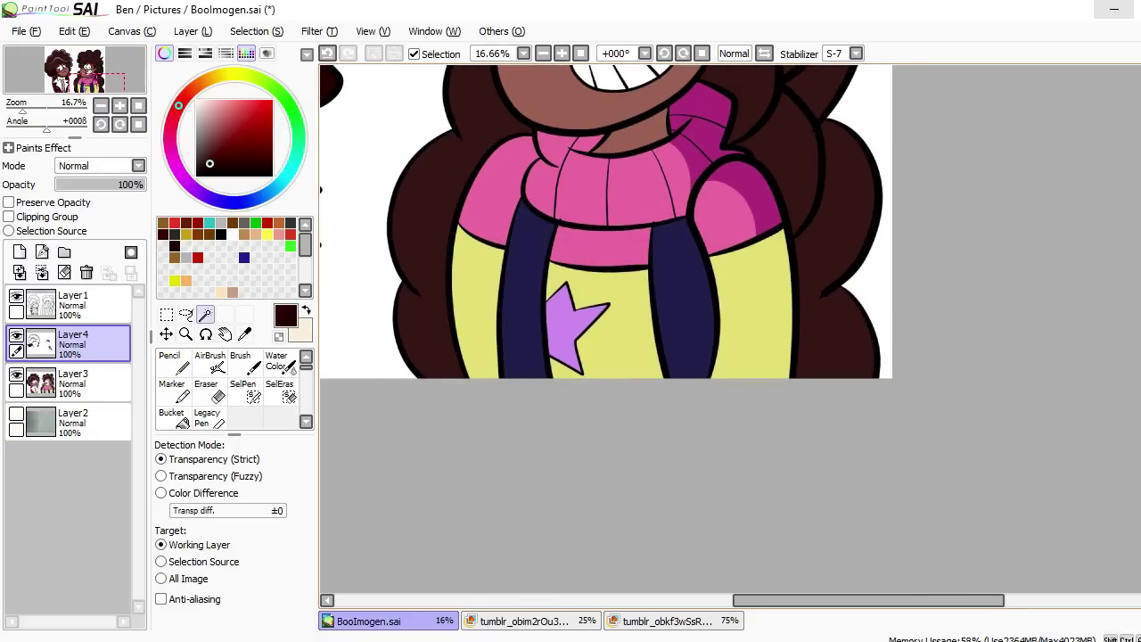
left_click(800, 350)
left_click(731, 205)
- Trace the shadow's boundary along the hair edges with Layer1 hidden, fill the hair behind the ear and shoulder with very dark red-brown, and show Layer1 again
scroll(656, 328, "down", 5)
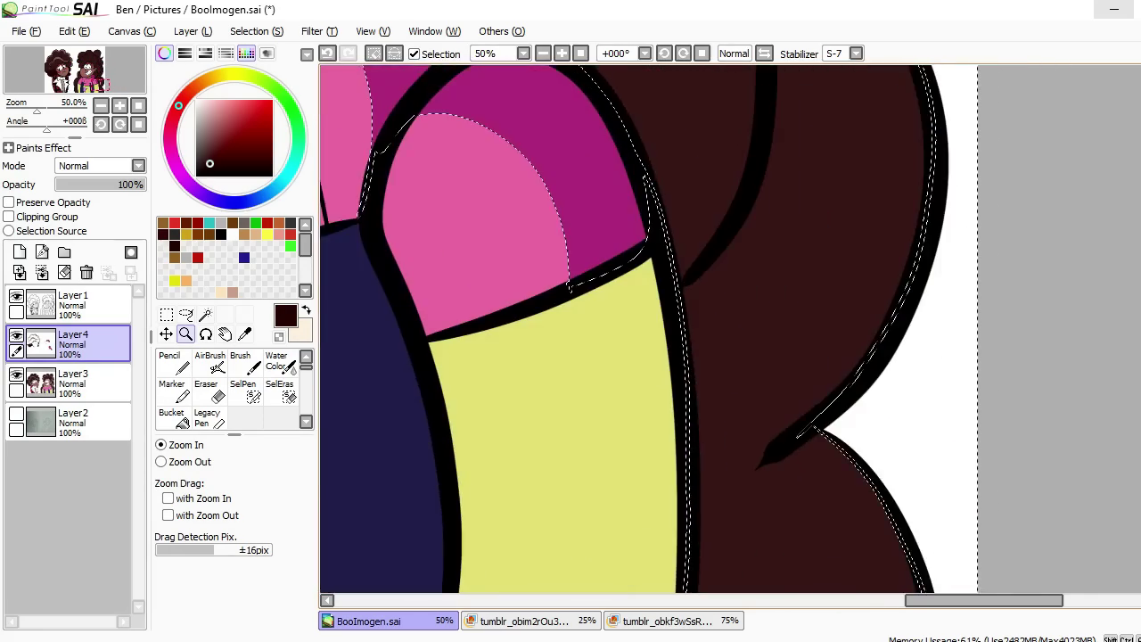
scroll(656, 328, "down", 3)
scroll(575, 213, "up", 2)
scroll(656, 328, "up", 2)
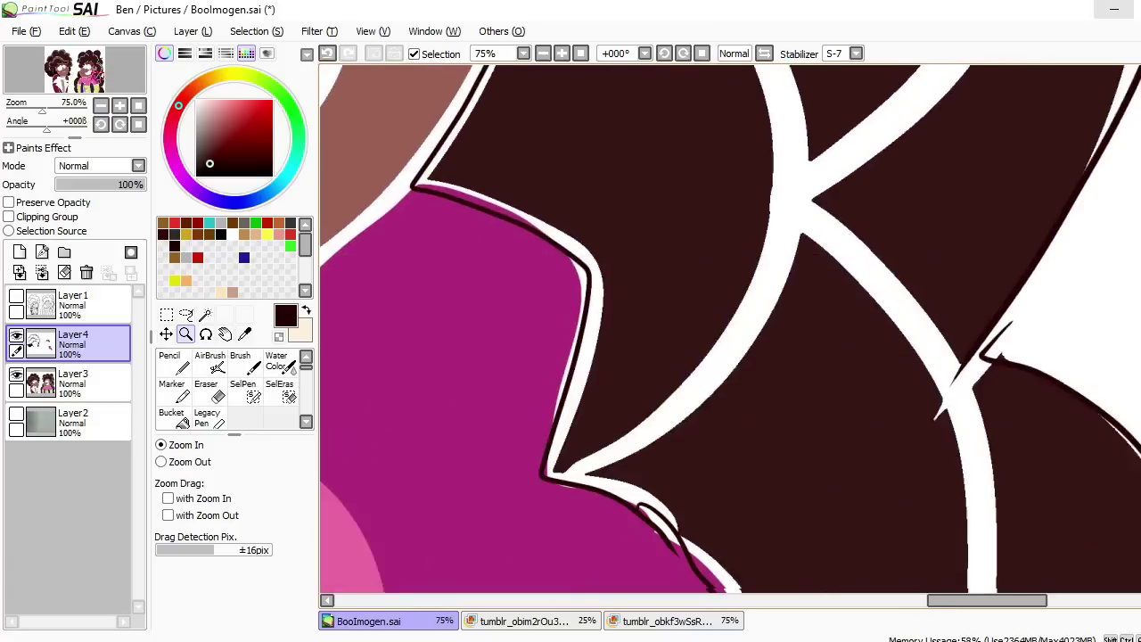
scroll(656, 328, "down", 8)
scroll(656, 328, "up", 3)
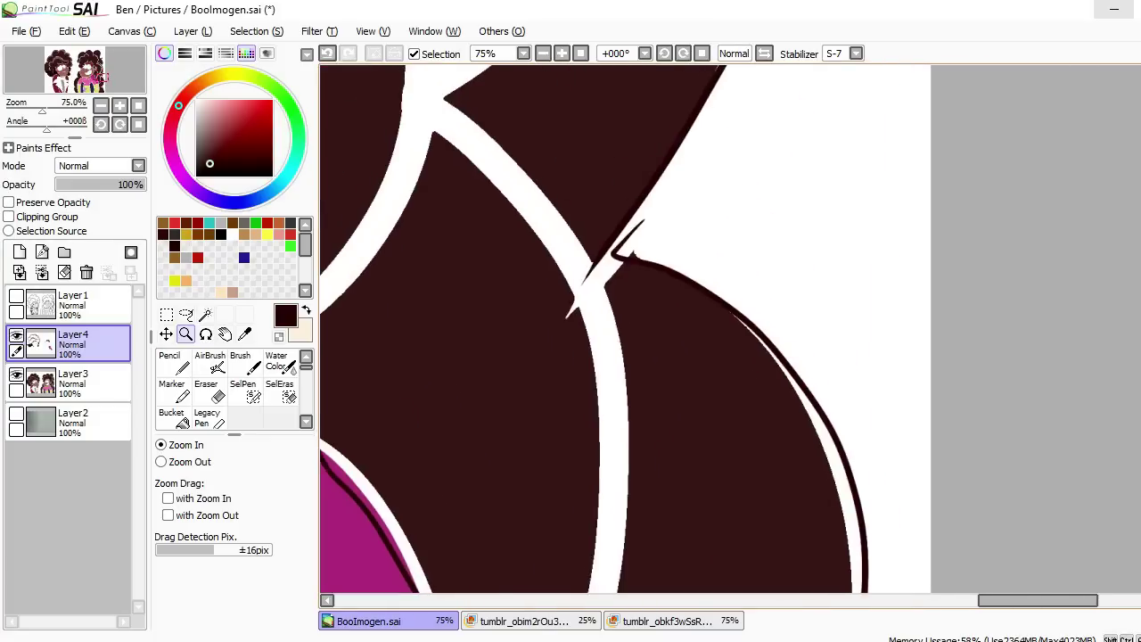
scroll(656, 328, "down", 4)
scroll(656, 328, "down", 1)
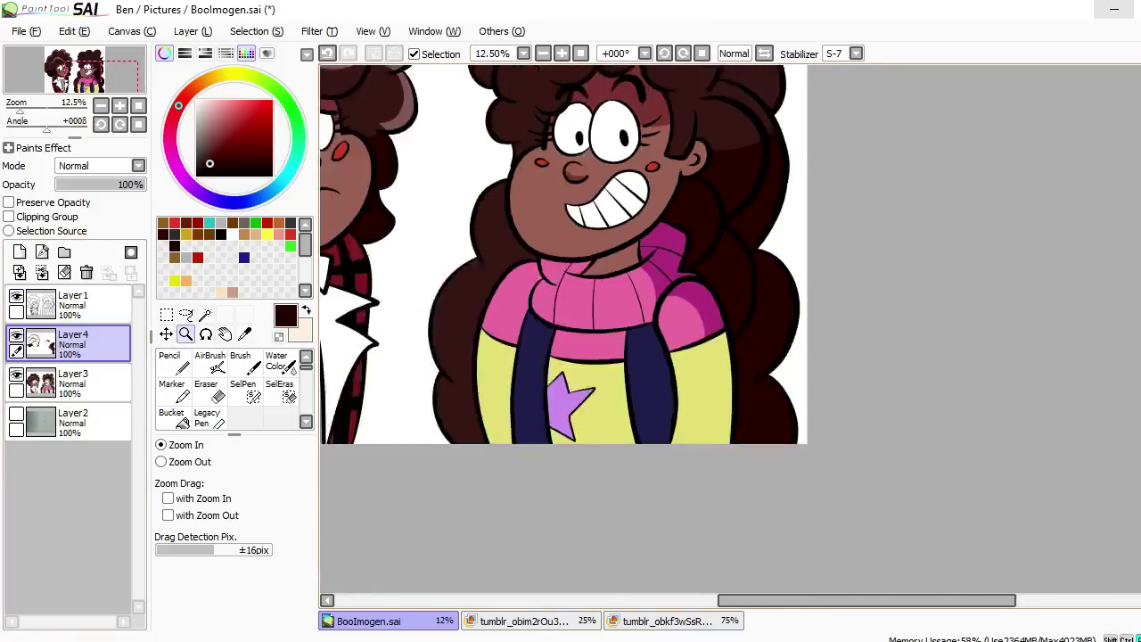
- Outline and fill the hair beside the right character's cheek and front arm with the very dark red-brown shadow colour on Layer4
scroll(656, 328, "up", 2)
key("n")
scroll(656, 328, "down", 2)
scroll(656, 328, "down", 3)
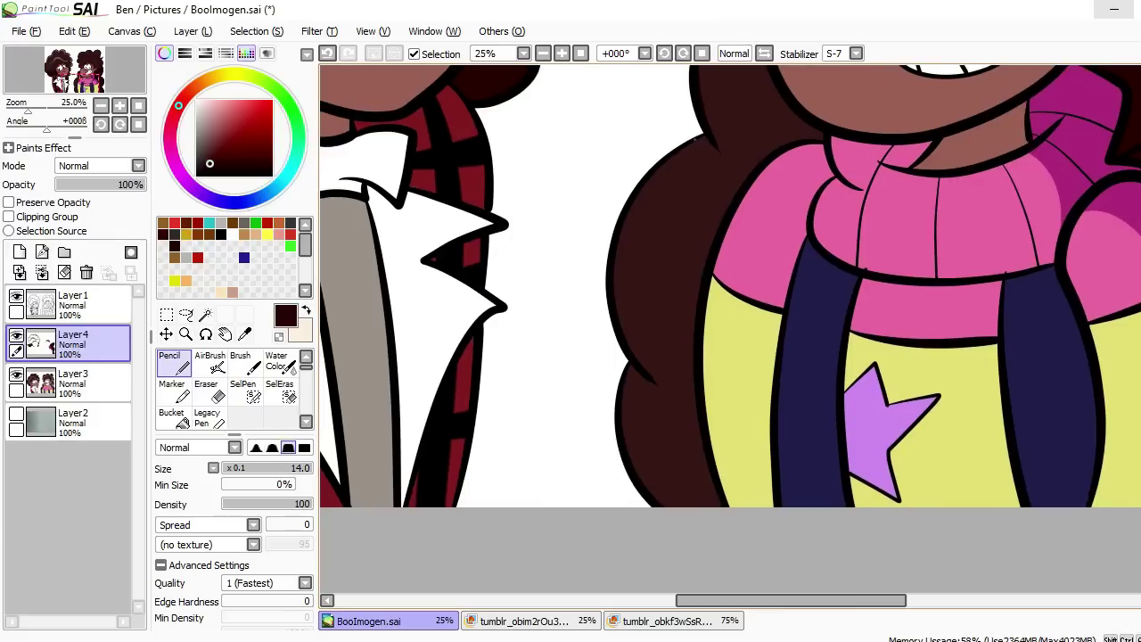
scroll(631, 475, "up", 2)
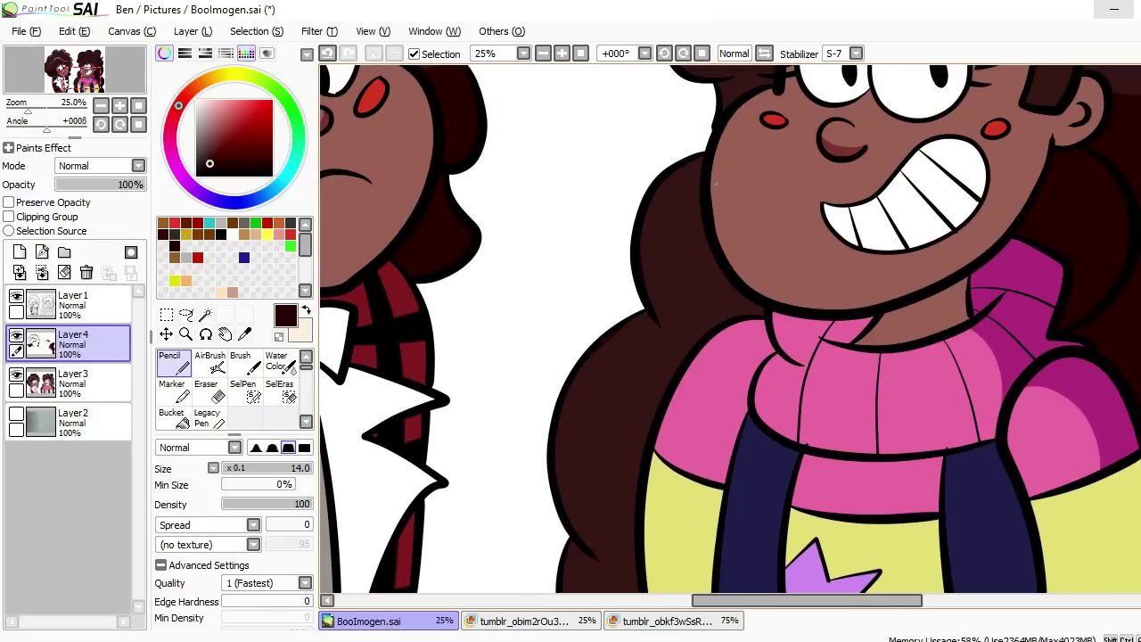
scroll(643, 487, "down", 3)
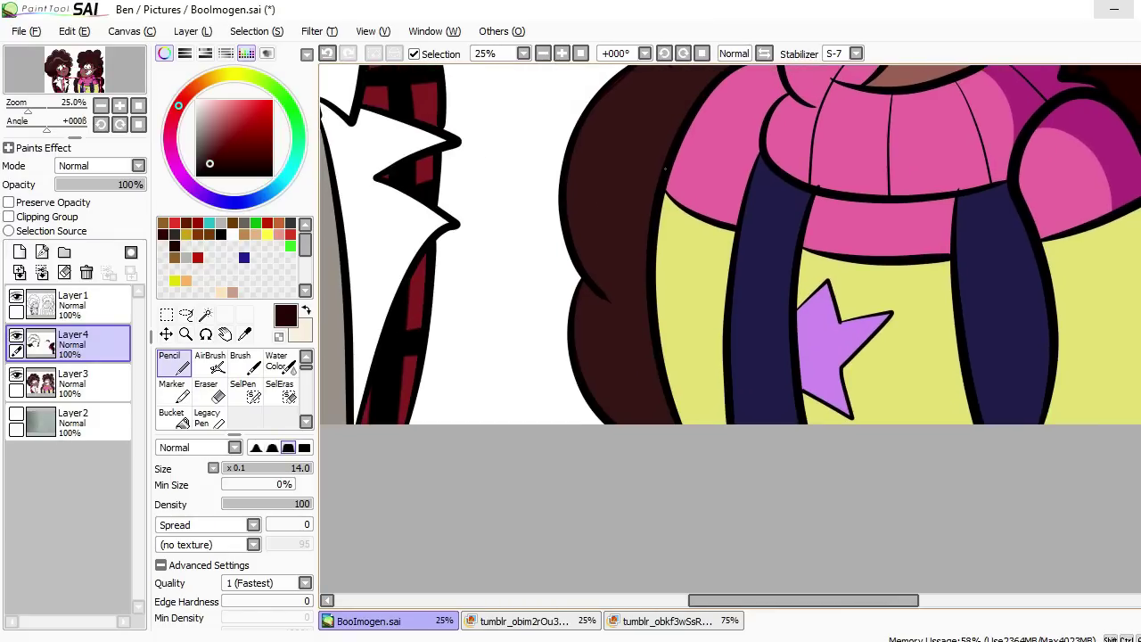
scroll(642, 486, "down", 2)
- Sample the dusty mauve hair highlight colour and outline highlights inside the right character's inner fringe curls on Layer4 with the Pencil
scroll(770, 254, "up", 3)
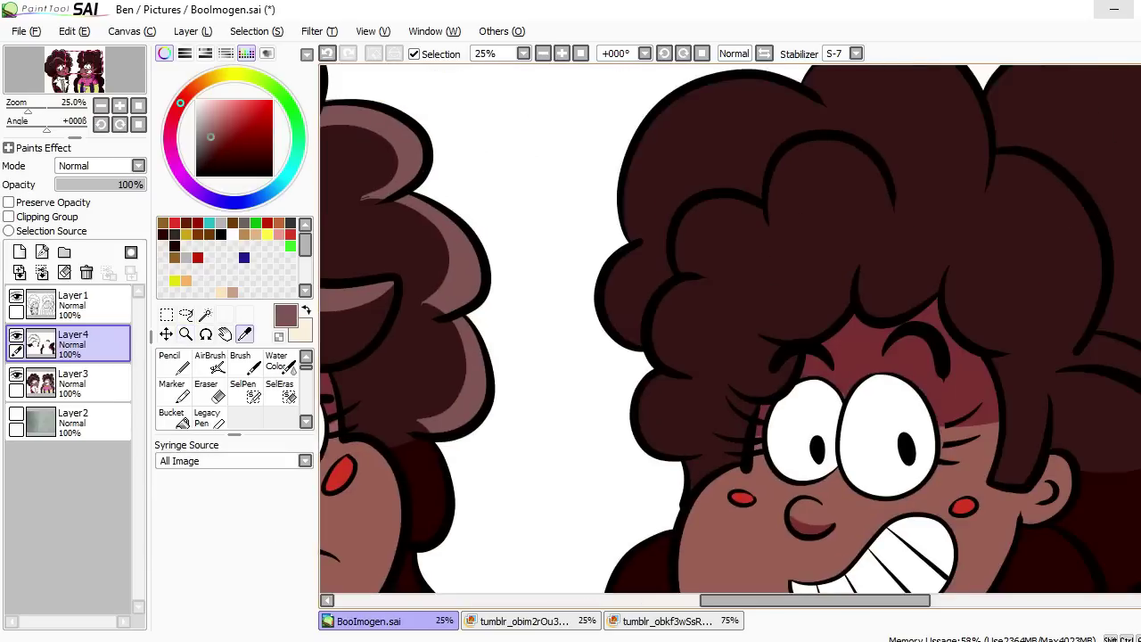
key("n")
scroll(902, 184, "down", 1)
scroll(902, 183, "down", 3)
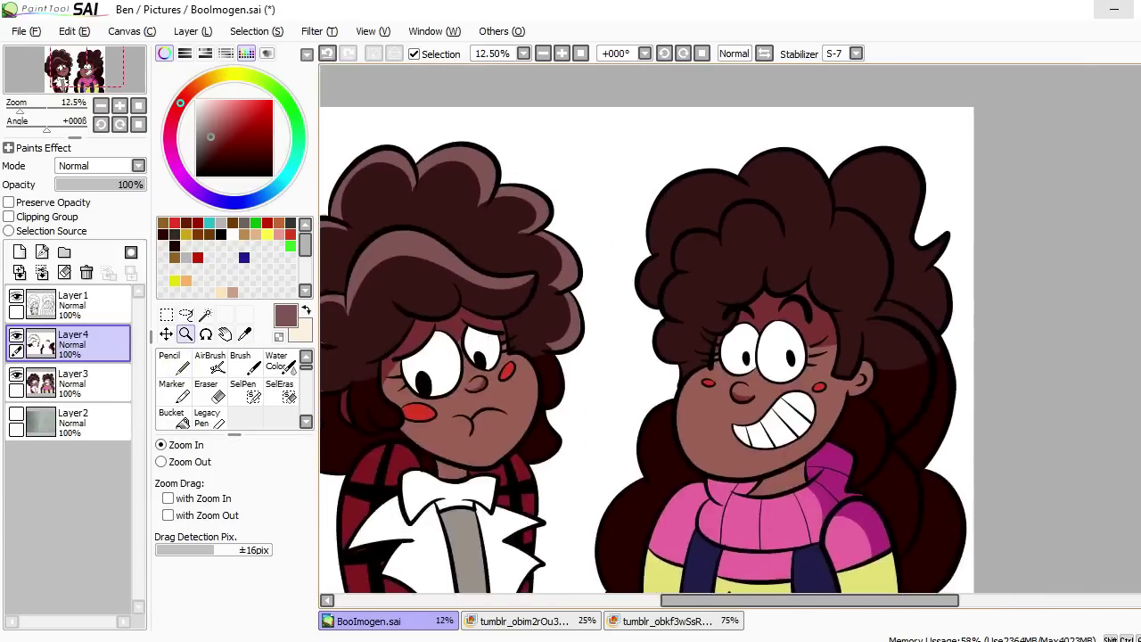
scroll(650, 241, "up", 2)
mouse_move(651, 224)
left_mouse_down()
mouse_move(648, 259)
mouse_move(759, 221)
mouse_move(734, 226)
left_mouse_up()
key("ctrl+z")
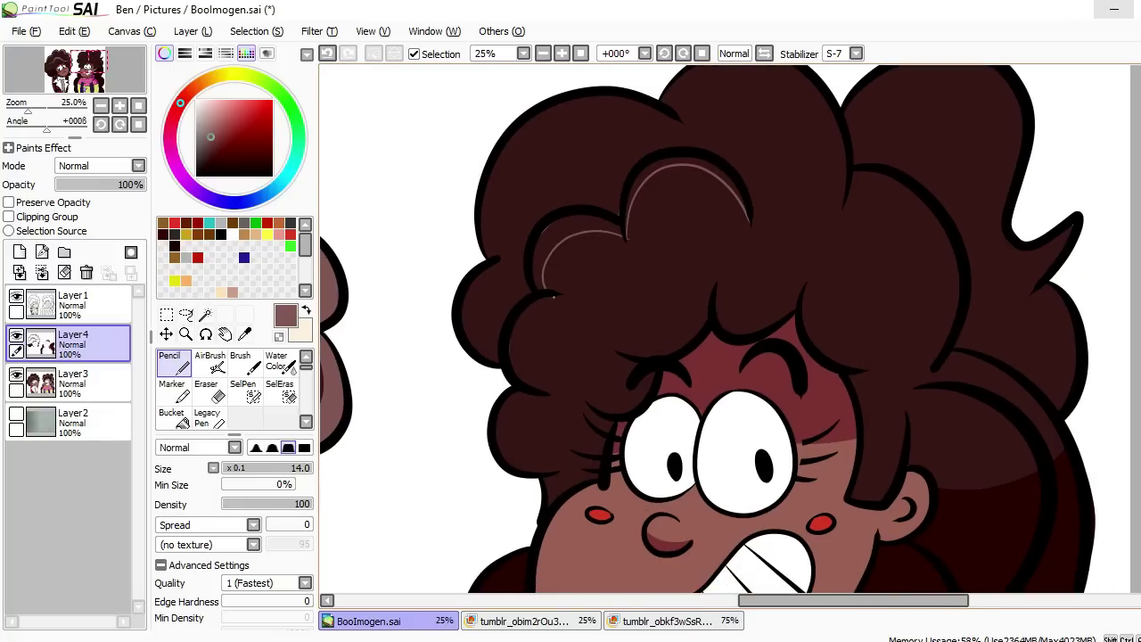
- Select the outlined highlight areas on the inner fringe curls with the Magic Wand, fill them with dusty mauve and clean up stray marks
key("w")
left_click(537, 283)
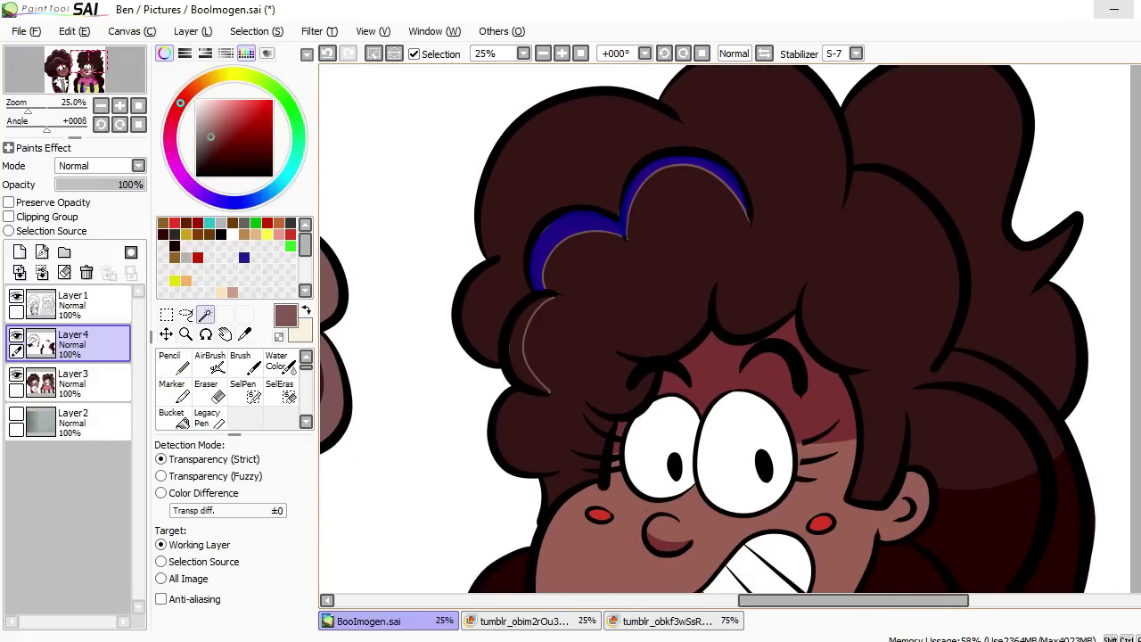
key("minus")
key("plus")
key("e")
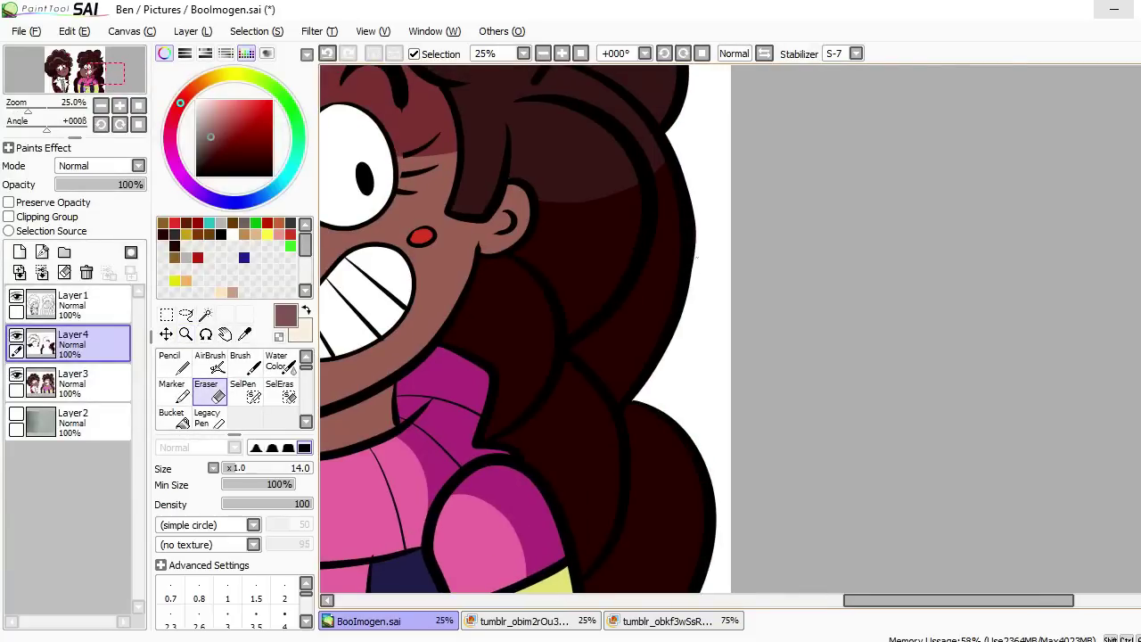
key("minus")
key("plus")
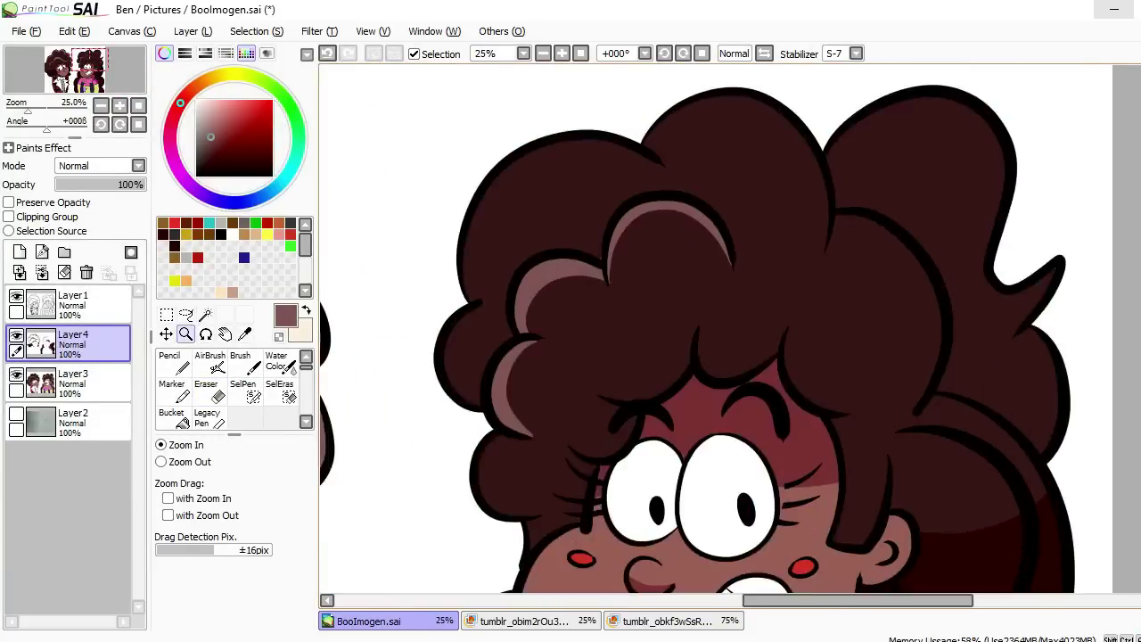
- Outline dusty mauve highlights along the upper edges of the right character's outer hair curls on Layer4 with the Pencil
key("plus")
key("n")
key("ctrl+z")
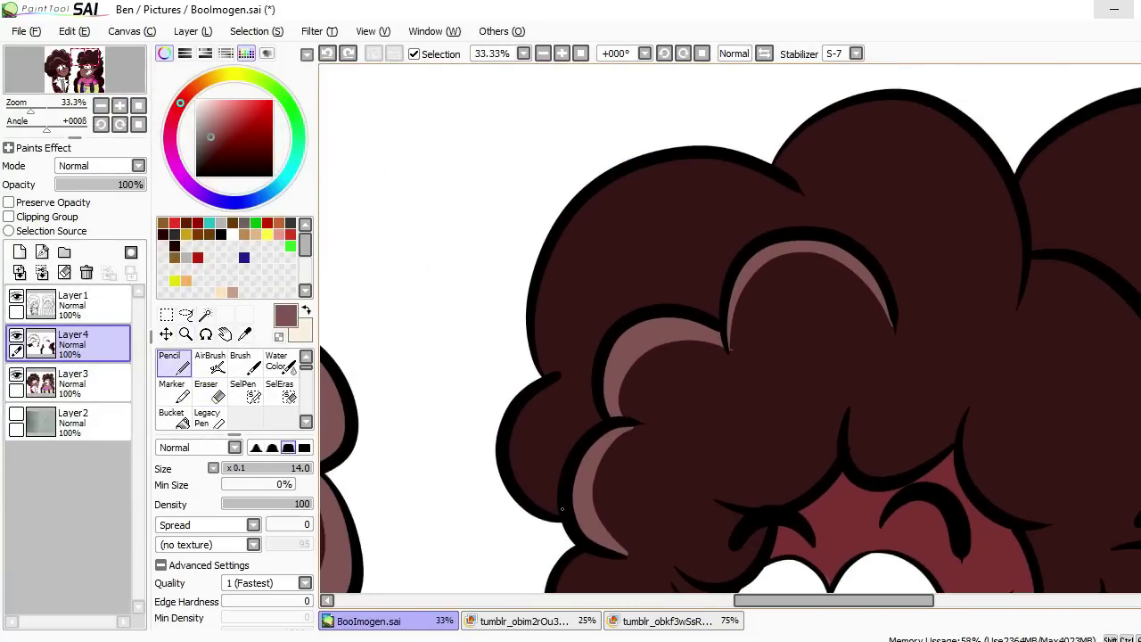
mouse_move(561, 385)
left_mouse_down()
mouse_move(594, 235)
mouse_move(863, 164)
mouse_move(914, 299)
mouse_move(852, 154)
mouse_move(996, 272)
mouse_move(979, 362)
mouse_move(900, 259)
mouse_move(960, 450)
left_mouse_up()
left_click_drag(840, 165, 911, 264)
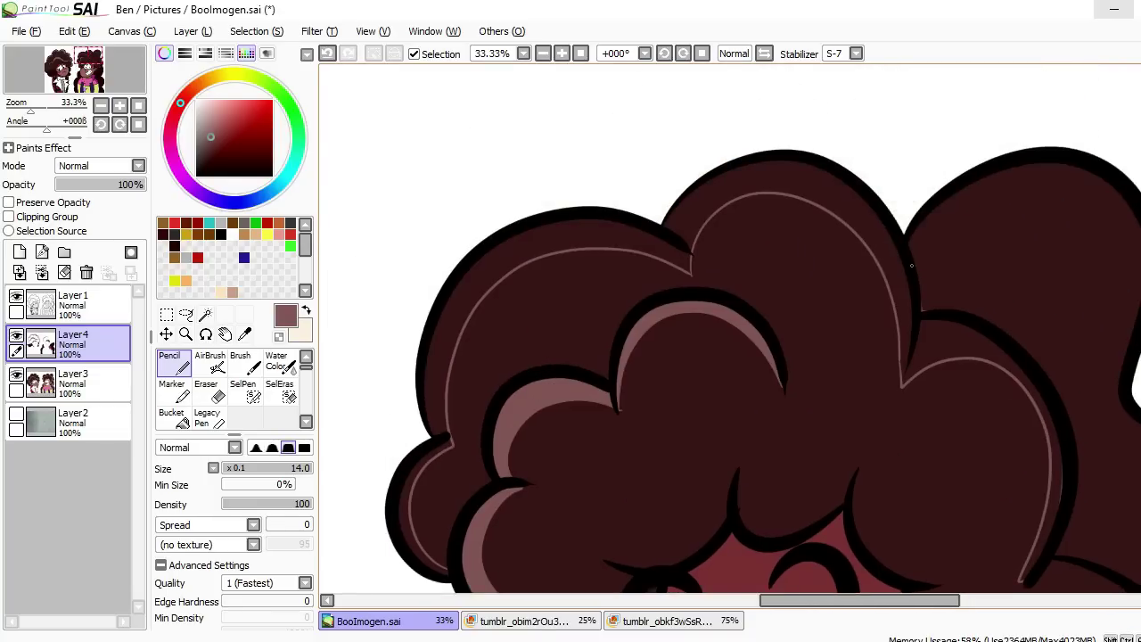
key("ctrl+z")
left_click_drag(837, 167, 907, 135)
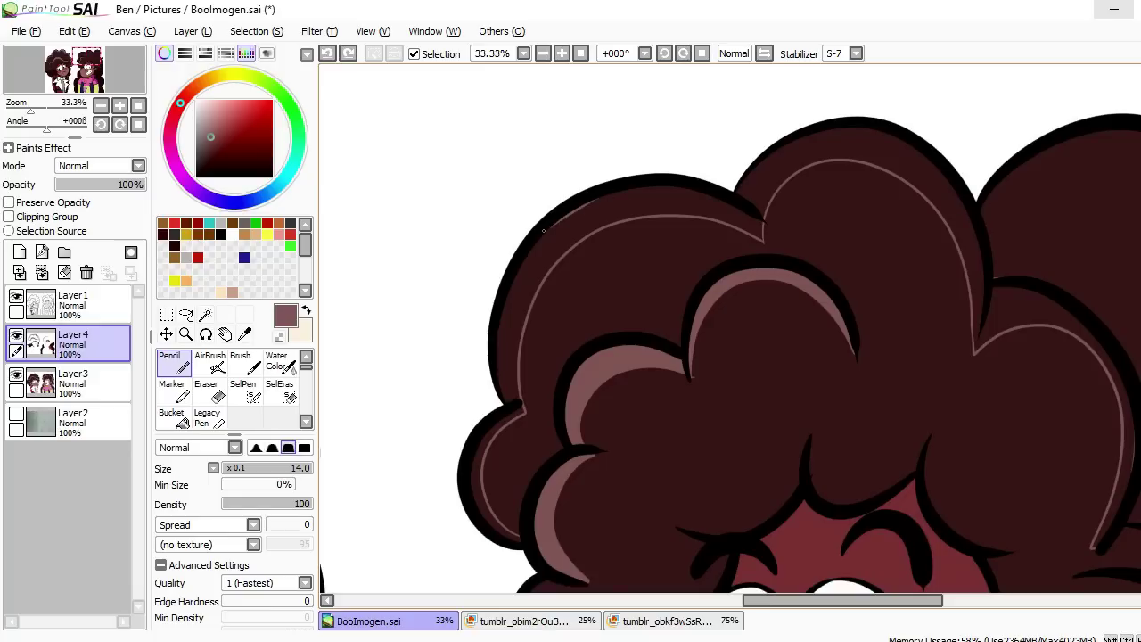
- Fill the outlined highlight areas on the outer hair curls with dusty mauve and clear the selection
key("ctrl+a")
key("ctrl+d")
key("minus")
key("minus")
key("minus")
- Outline a highlight along the right character's pointed hair tuft, fill it with dusty mauve on Layer4 and save the drawing
key("plus")
key("plus")
key("plus")
key("n")
mouse_move(645, 189)
left_mouse_down()
mouse_move(708, 128)
mouse_move(802, 221)
mouse_move(813, 319)
left_mouse_up()
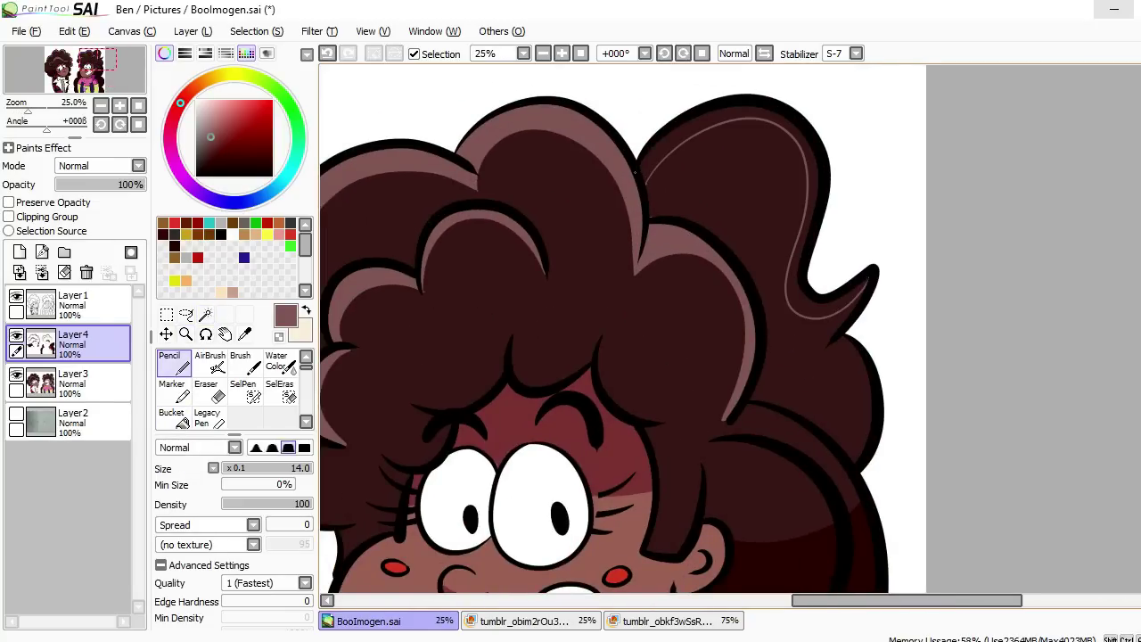
key("b")
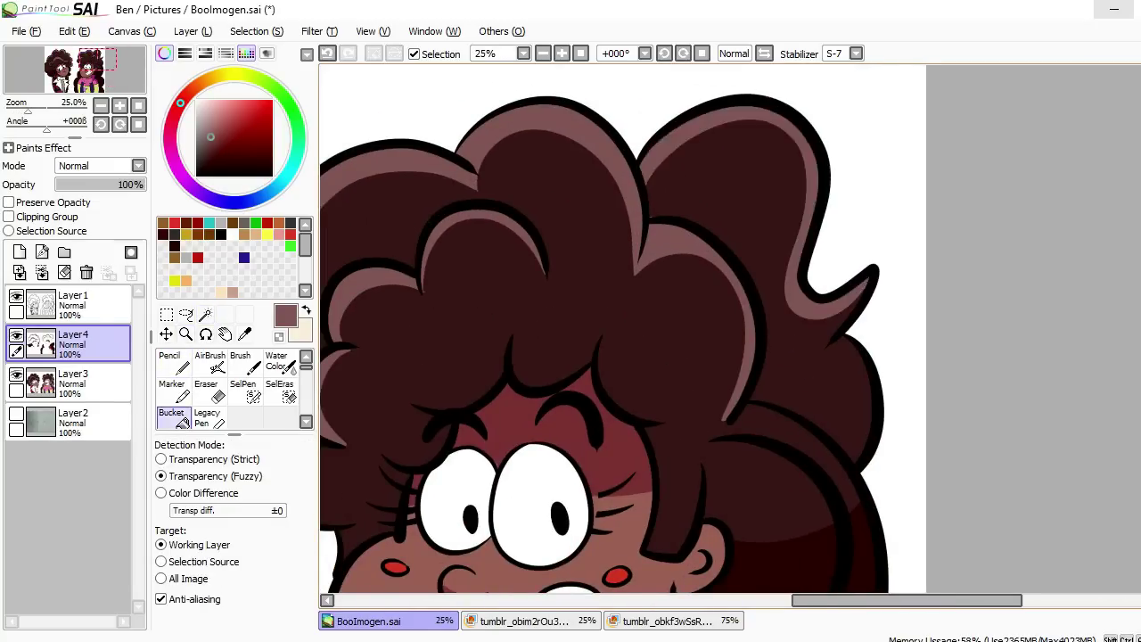
key("minus")
key("minus")
key("minus")
scroll(577, 263, "up", 1)
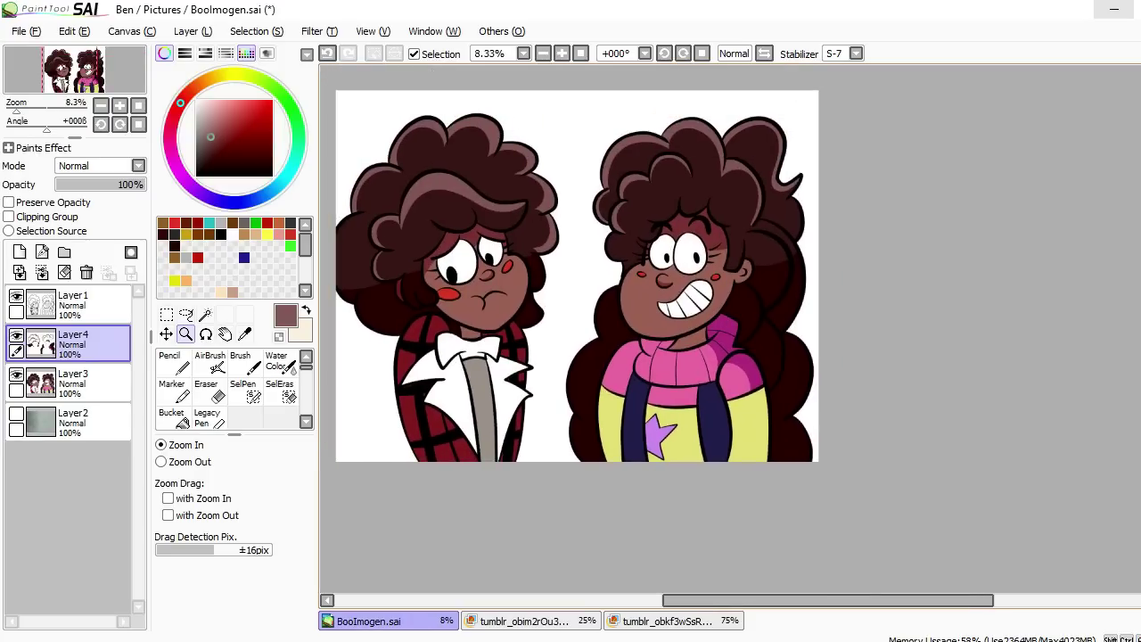
scroll(612, 280, "left", 2)
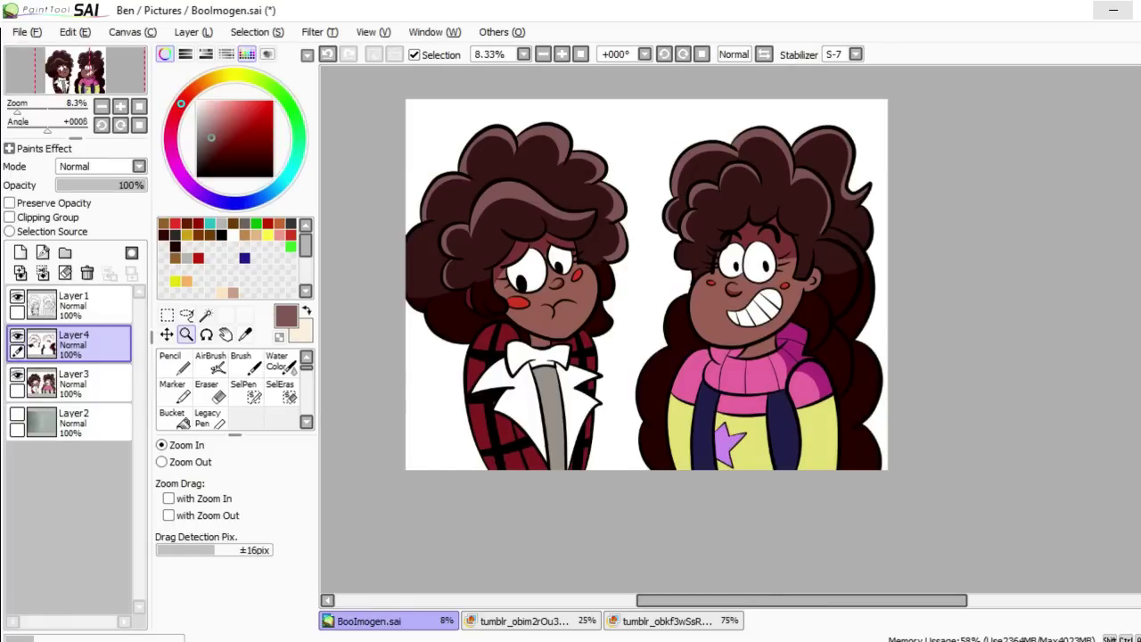
- Sample the dark red skin shadow, select the neck beneath the right character's chin on Layer1 with the Magic Wand and fill it on Layer4
key("ctrl+plus")
key("ctrl+plus")
key("ctrl+plus")
key("ctrl+plus")
key("n")
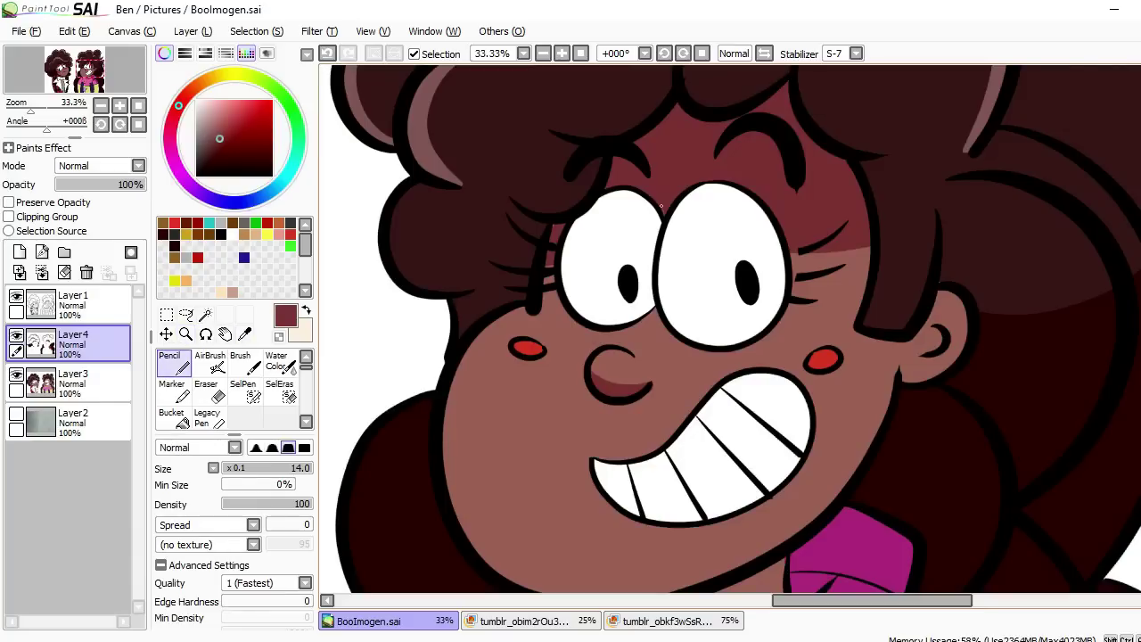
scroll(730, 336, "down", 3)
scroll(642, 268, "down", 3)
left_click_drag(660, 188, 626, 243)
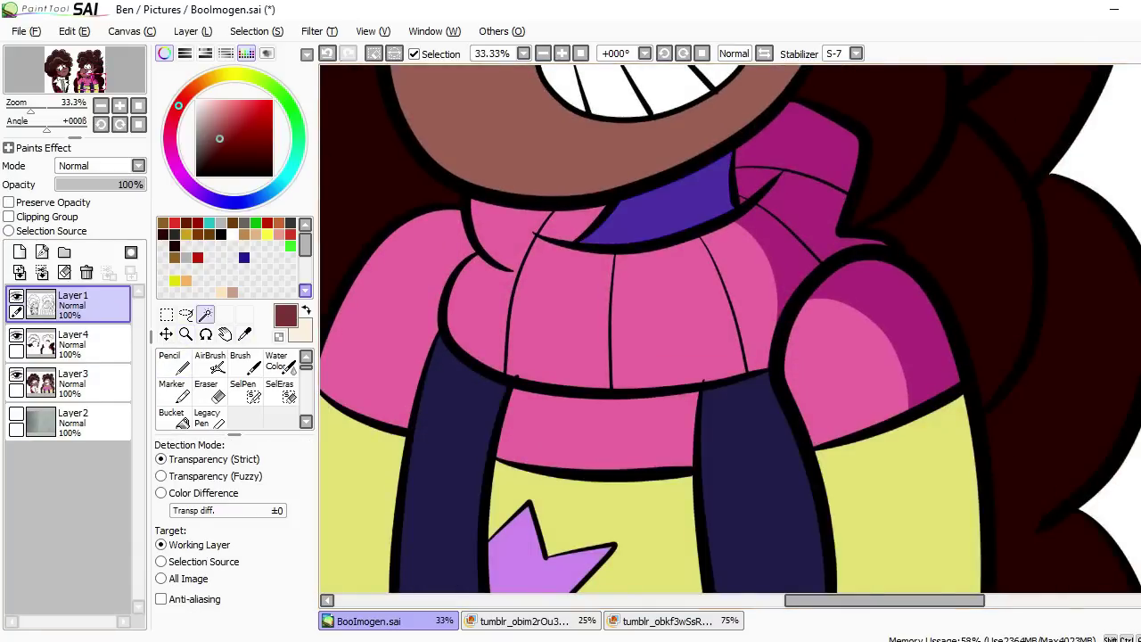
key("ctrl+minus")
key("ctrl+minus")
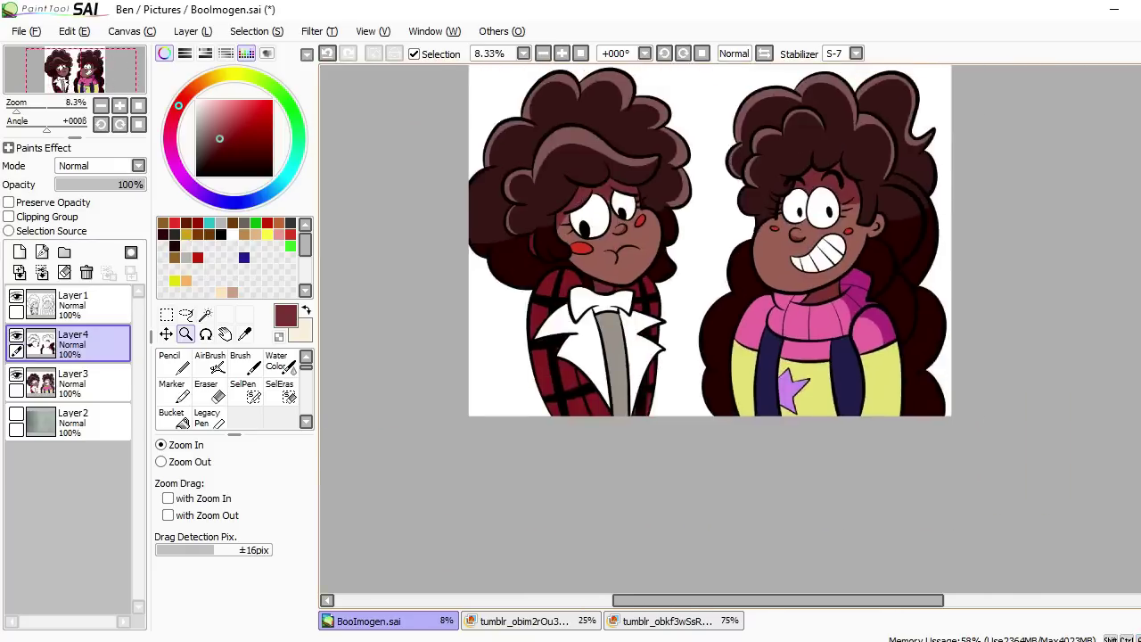
- Outline a dark yellow shadow down the outer side of the right character's yellow sleeve on Layer4 and fill it with the Bucket
key("ctrl+plus")
key("ctrl+plus")
left_click(170, 361)
scroll(641, 222, "down", 1)
mouse_move(784, 141)
left_mouse_down()
mouse_move(785, 220)
mouse_move(771, 348)
left_mouse_up()
key("b")
left_click(827, 306)
key("ctrl+minus")
key("ctrl+minus")
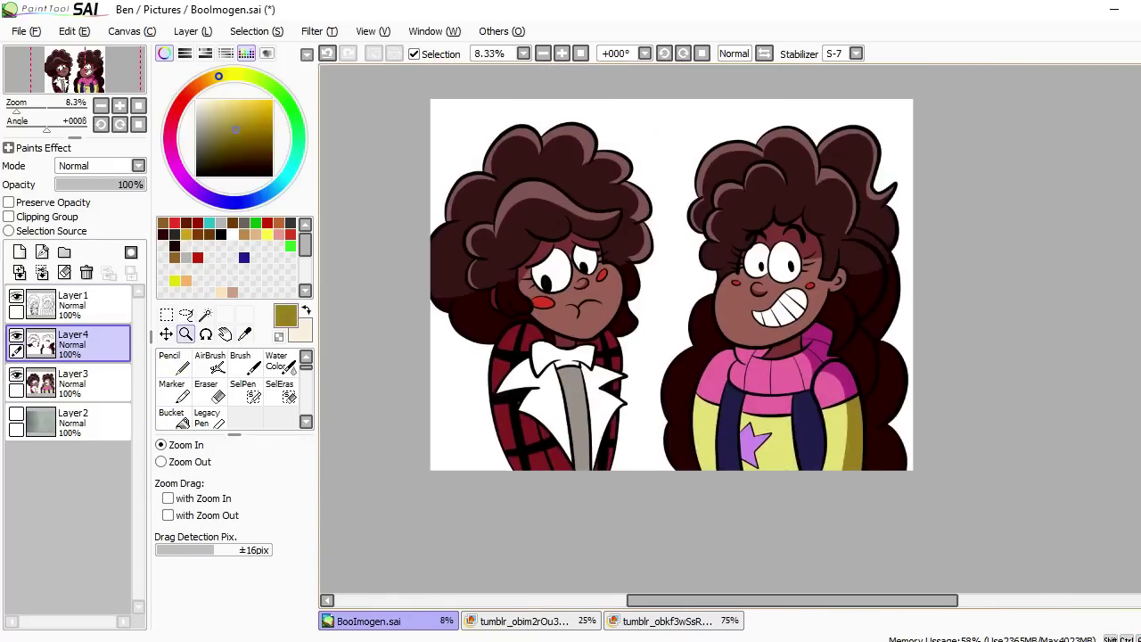
- Choose a dark red for the left character's plaid jacket shadow and undo the first trial stroke on Layer4
key("ctrl+plus")
key("ctrl+plus")
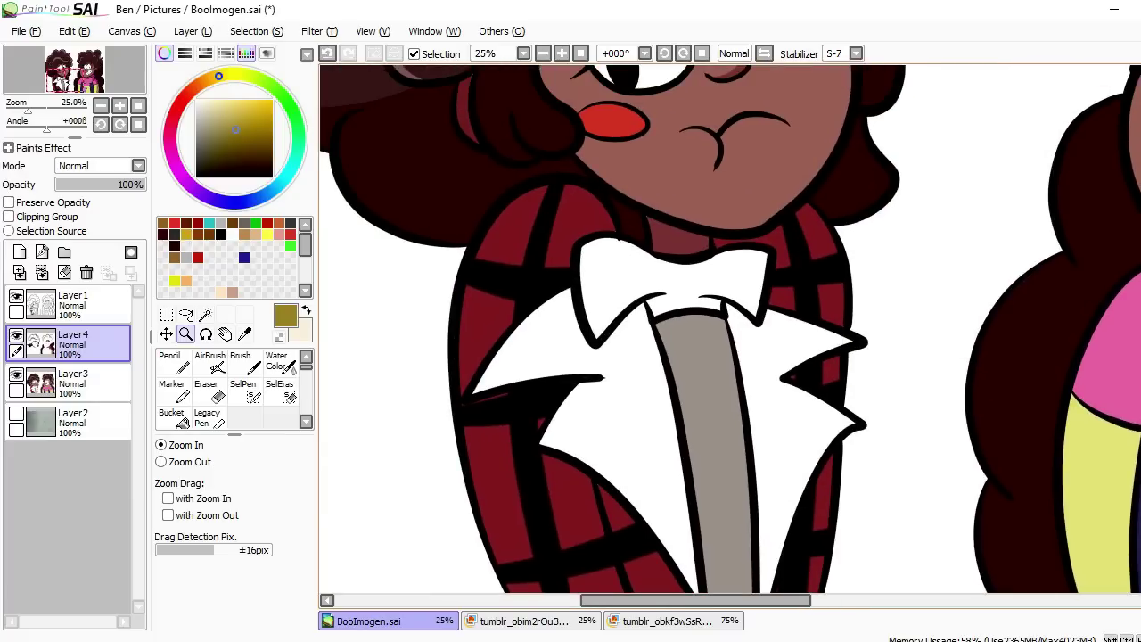
left_click(591, 105)
key("n")
scroll(591, 104, "down", 1)
key("ctrl+z")
scroll(588, 140, "down", 2)
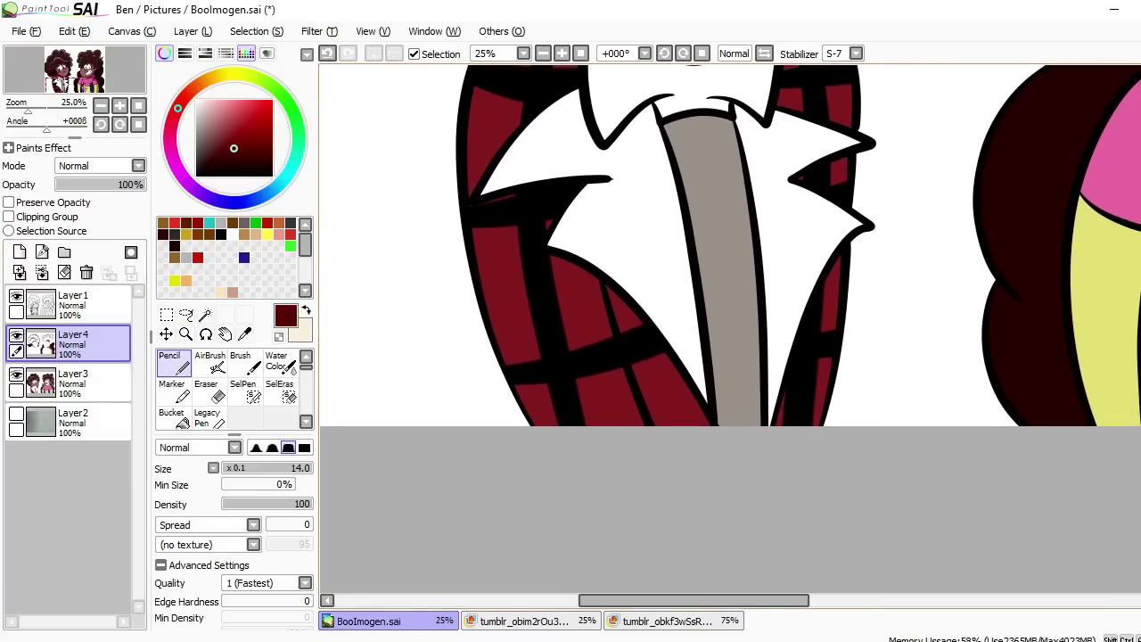
scroll(588, 140, "up", 3)
scroll(730, 317, "down", 3)
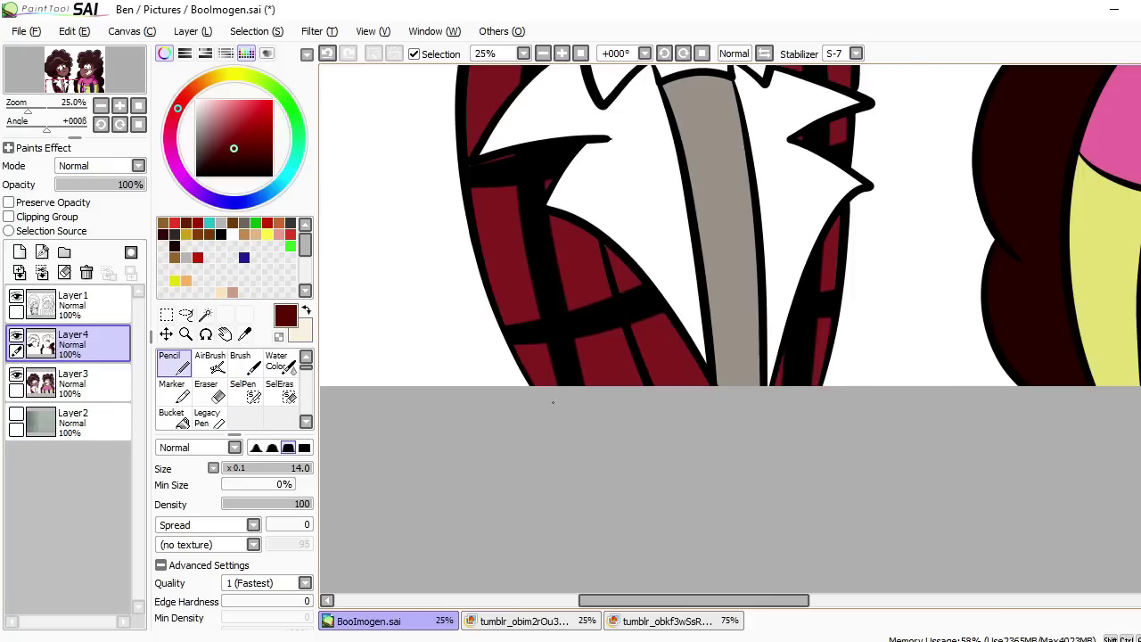
key("w")
key("ctrl+a")
scroll(730, 316, "up", 3)
key("n")
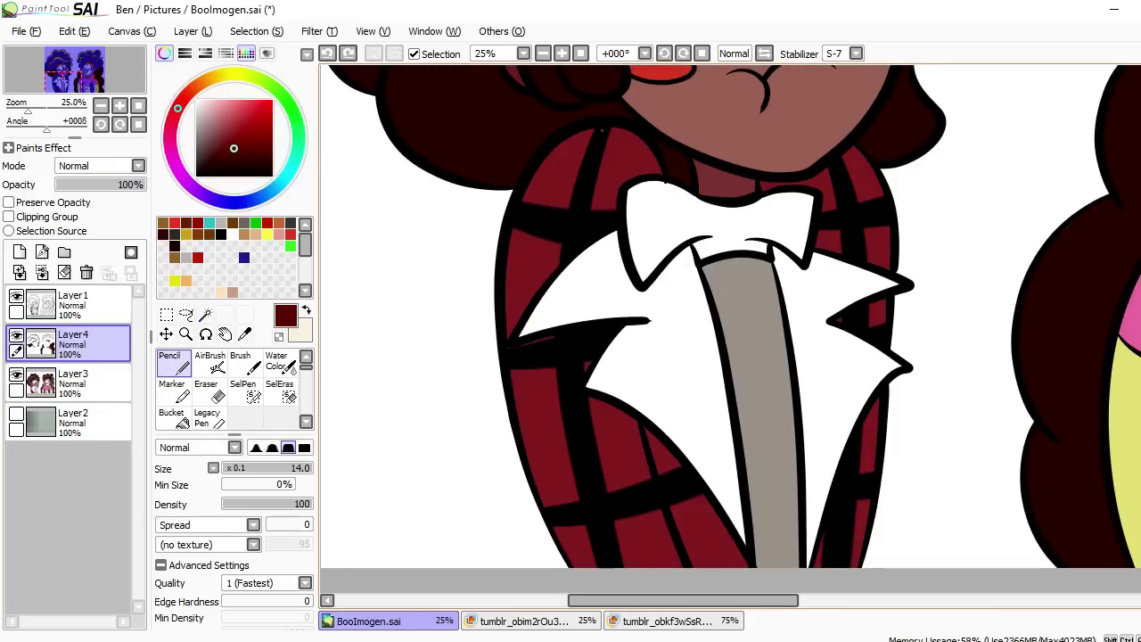
key("w")
key("ctrl+plus")
scroll(730, 317, "up", 5)
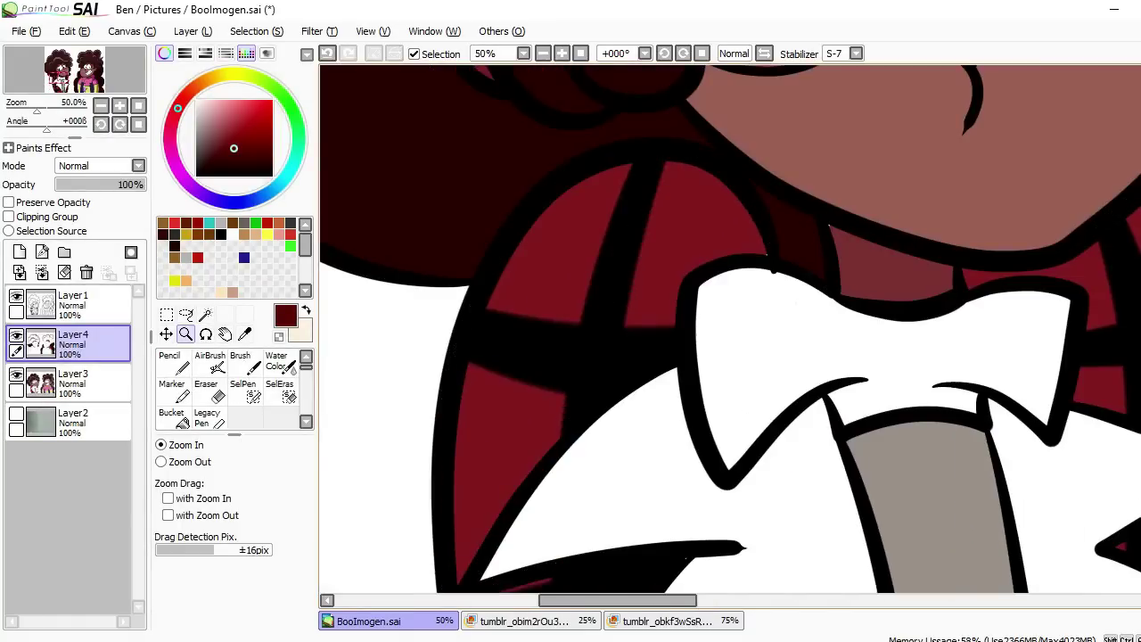
- With Layer1 hidden, outline and fill a dark red shadow down the outer side of the left character's jacket on Layer4, and show Layer1 again
left_click(16, 295)
key("n")
scroll(730, 316, "down", 5)
key("ctrl+minus")
key("ctrl+minus")
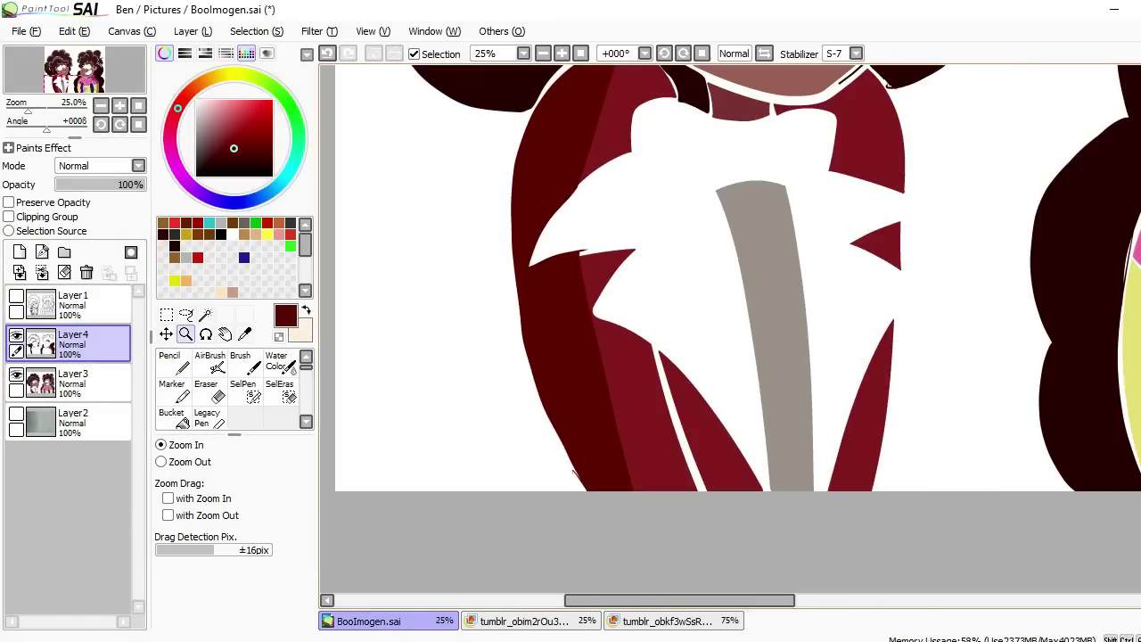
left_click(16, 295)
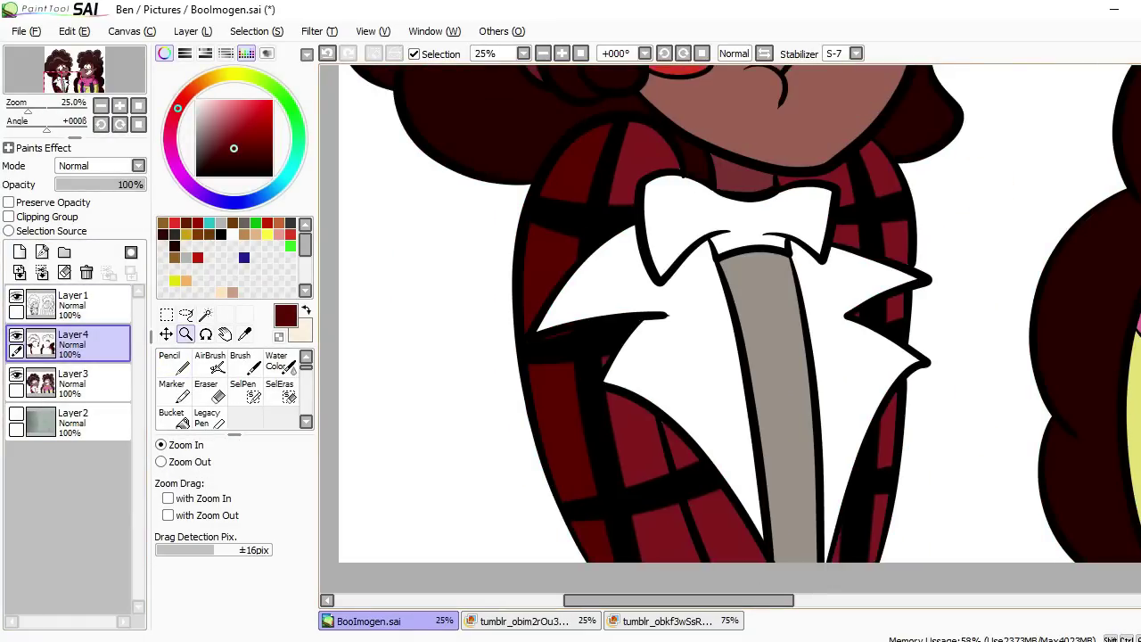
- Pick a pale pink highlight colour and create the new layer Layer5 above Layer4
key("ctrl+minus")
key("ctrl+minus")
key("ctrl+minus")
key("ctrl+plus")
scroll(730, 316, "down", 3)
key("ctrl+minus")
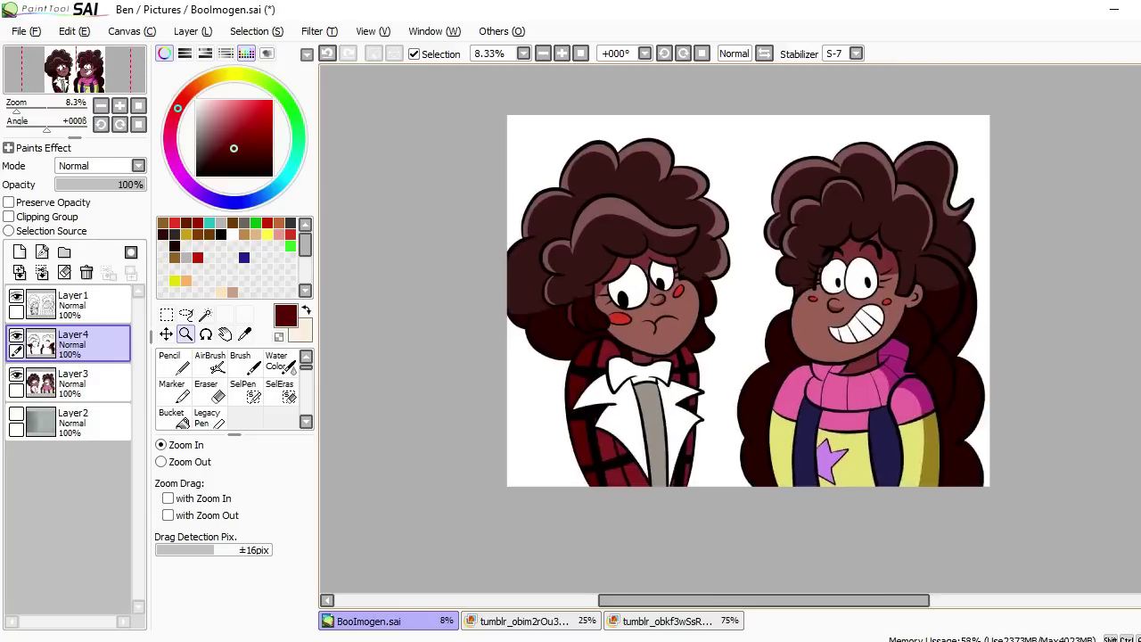
key("ctrl+plus")
key("ctrl+plus")
key("ctrl+plus")
key("ctrl+plus")
key("ctrl+plus")
left_click(244, 334)
left_click(20, 253)
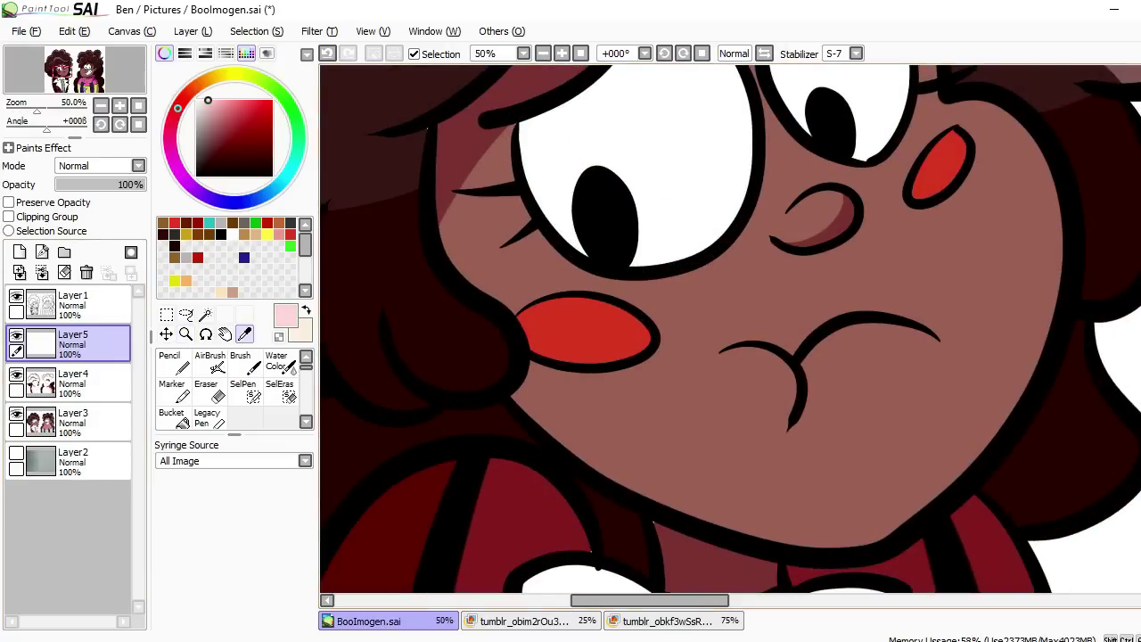
- Outline and fill small pale pink highlights on the left character's red cheek spots on Layer5
left_click(169, 360)
key("g")
left_click(568, 304)
key("n")
left_click_drag(570, 303, 433, 339)
mouse_move(775, 167)
left_mouse_down()
mouse_move(791, 158)
mouse_move(662, 389)
mouse_move(662, 272)
mouse_move(500, 284)
left_mouse_up()
- Outline and fill small pale pink highlights on the right character's red cheek spots on Layer5
left_click(500, 284, "ctrl+alt")
left_click(446, 407, "ctrl")
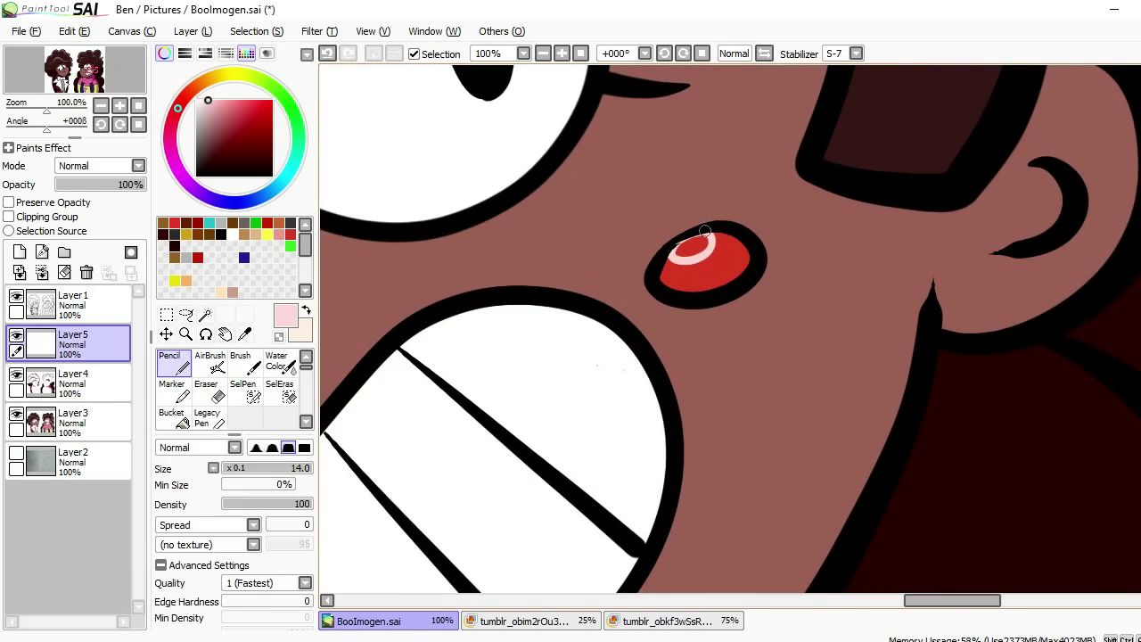
left_click_drag(706, 234, 486, 391)
left_click(486, 390, "ctrl")
left_click(693, 285, "ctrl+alt")
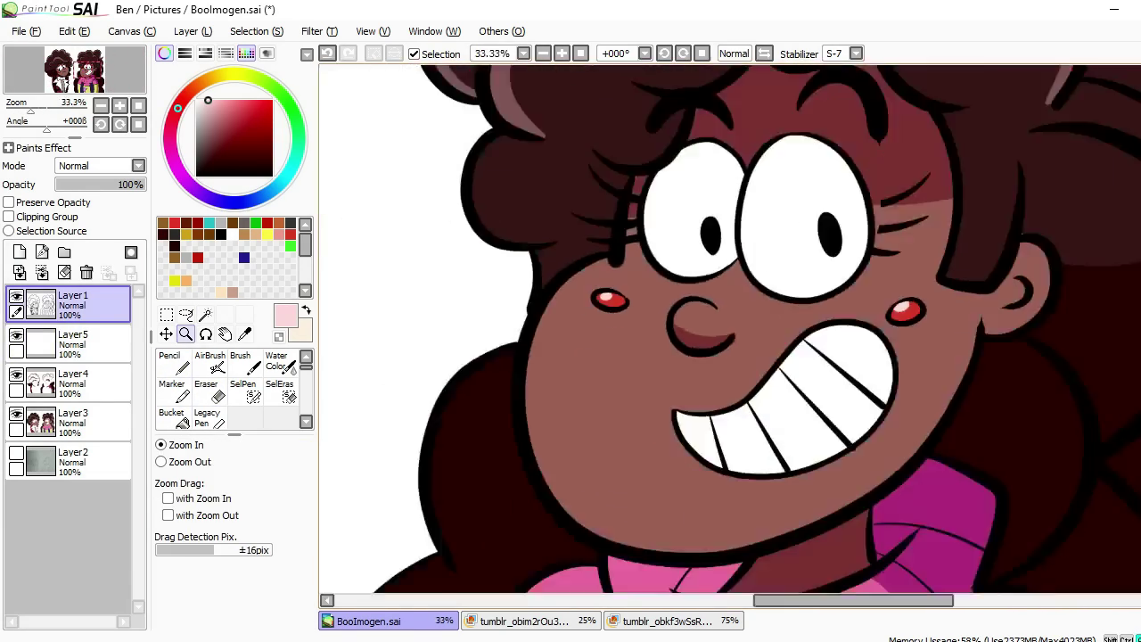
- Try a pale pink oval highlight on the left character's large front curl and undo it
left_click(624, 339, "ctrl+alt")
left_click(499, 374, "ctrl")
left_click_drag(499, 375, 561, 214)
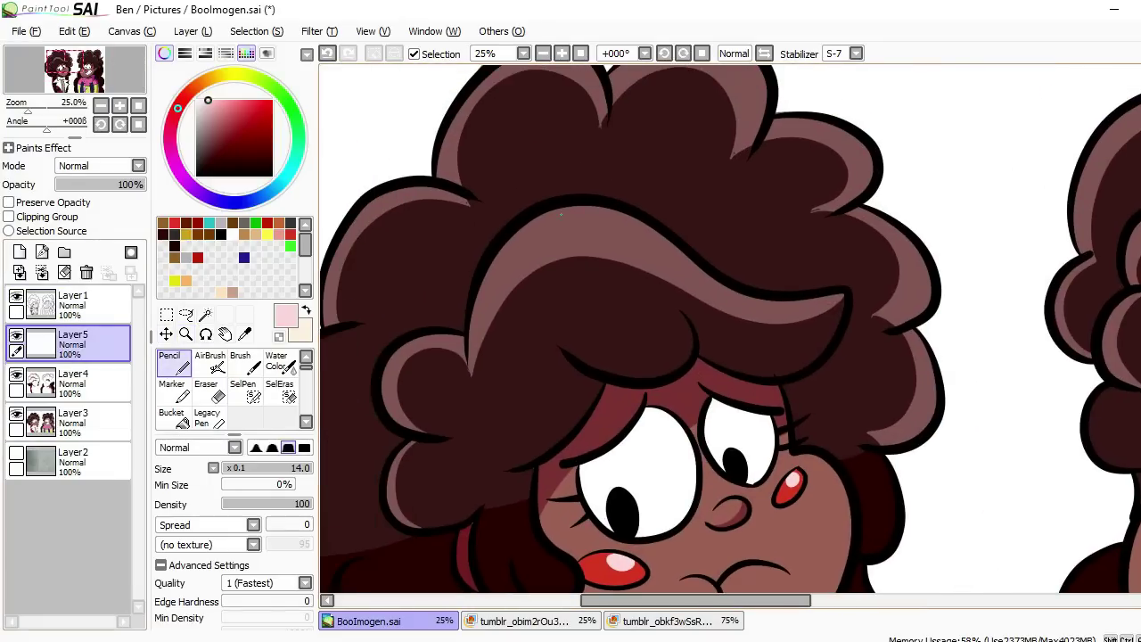
key("ctrl+z")
key("b")
left_click(536, 218)
scroll(537, 217, "up", 3)
key("n")
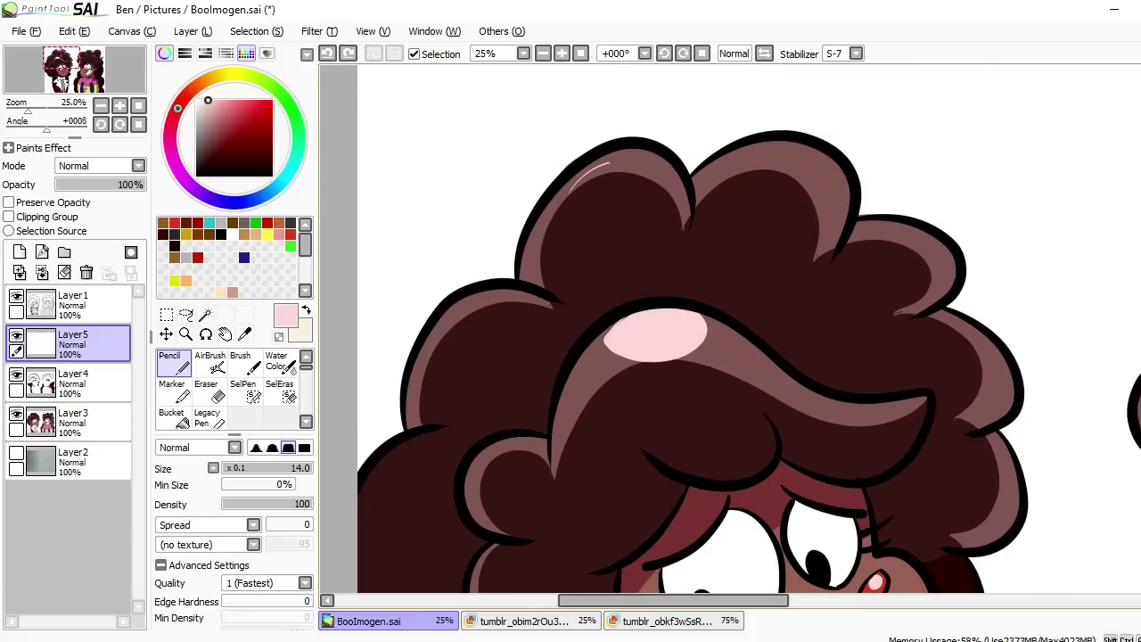
left_click(615, 162, "ctrl+alt")
key("ctrl+z")
- Outline oval highlights on the left character's front curl and first top curl on Layer5 and fill them with dusty pink
key("n")
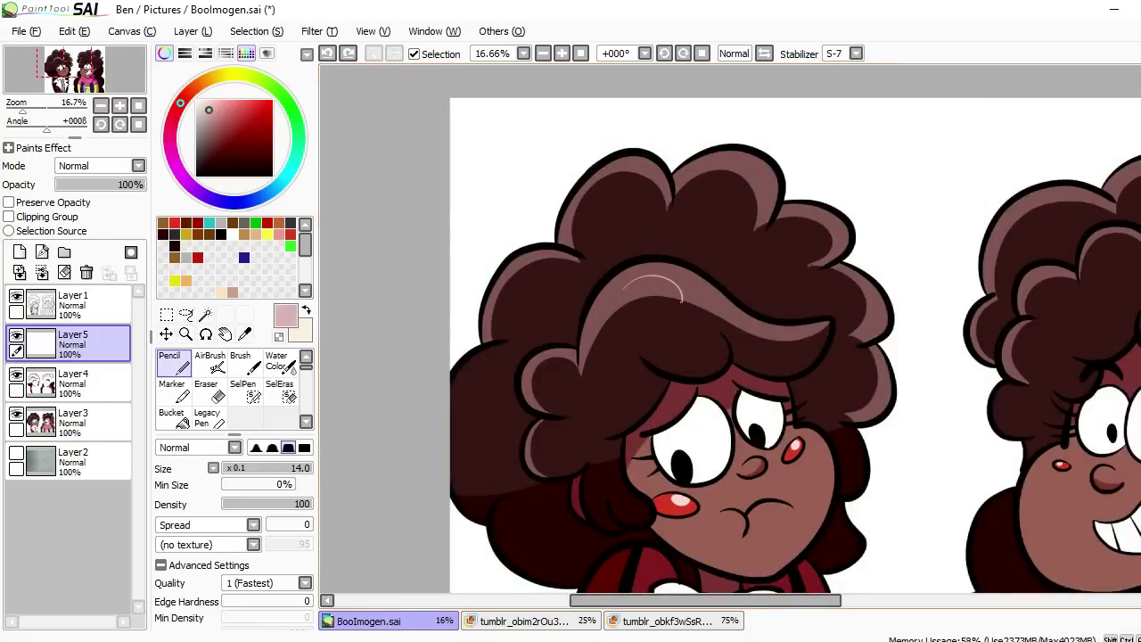
key("b")
left_click(651, 298)
scroll(638, 197, "up", 2)
key("n")
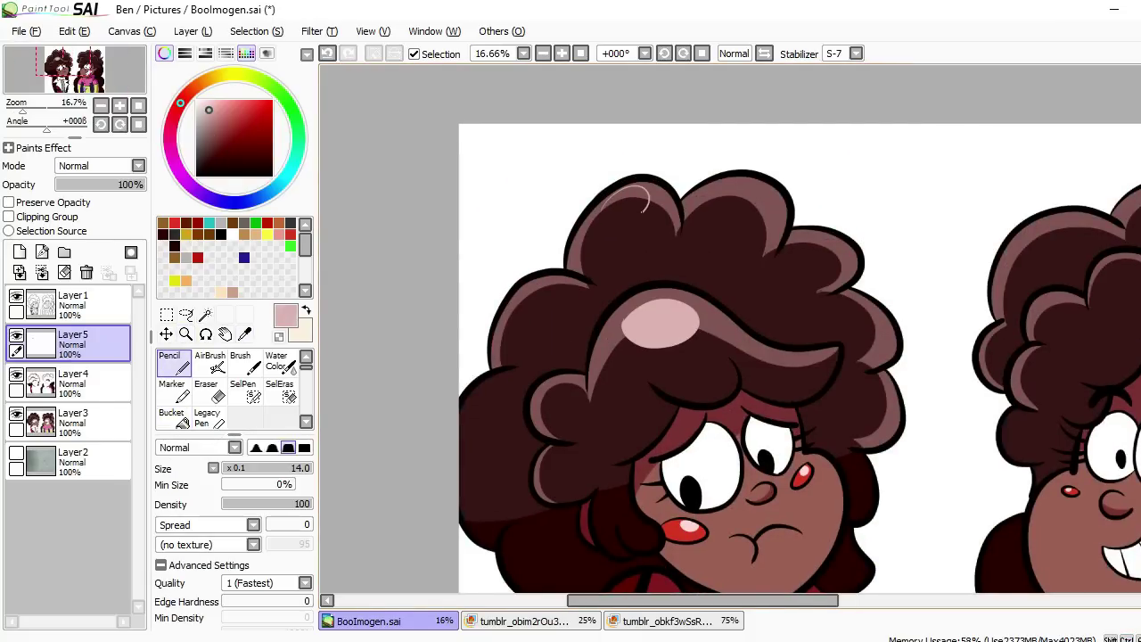
key("b")
left_click(625, 204)
- Add smaller dusty pink oval highlights to the left character's remaining top and side curls and set Layer5's opacity to 74%
scroll(625, 205, "right", 2)
key("n")
key("ctrl+z")
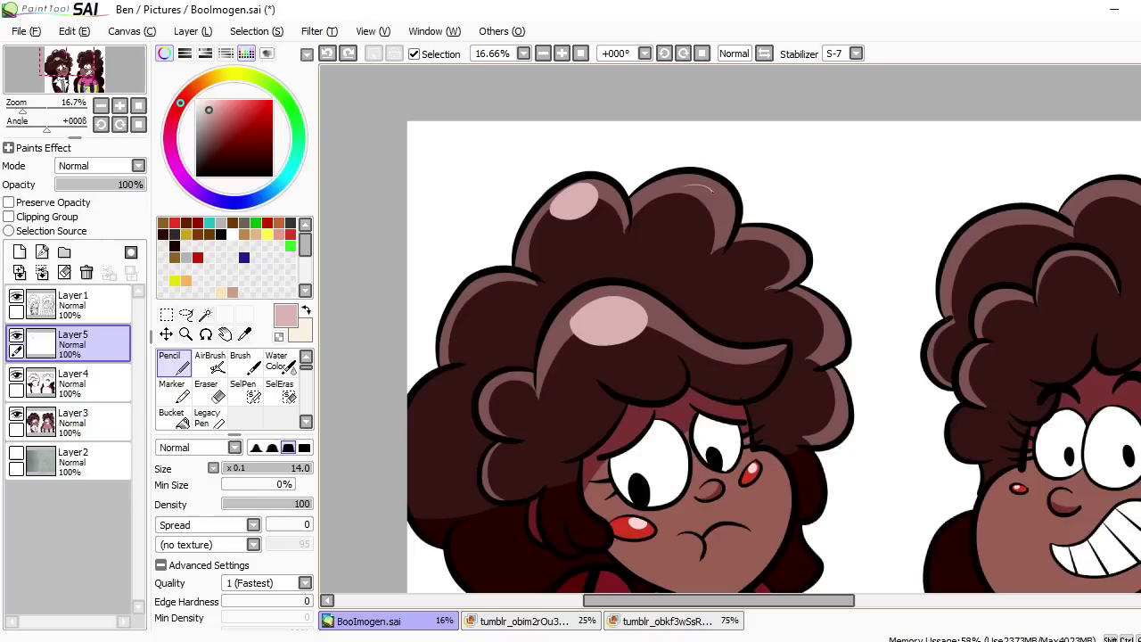
key("b")
left_click(697, 197)
scroll(697, 197, "down", 2)
scroll(697, 197, "right", 2)
key("n")
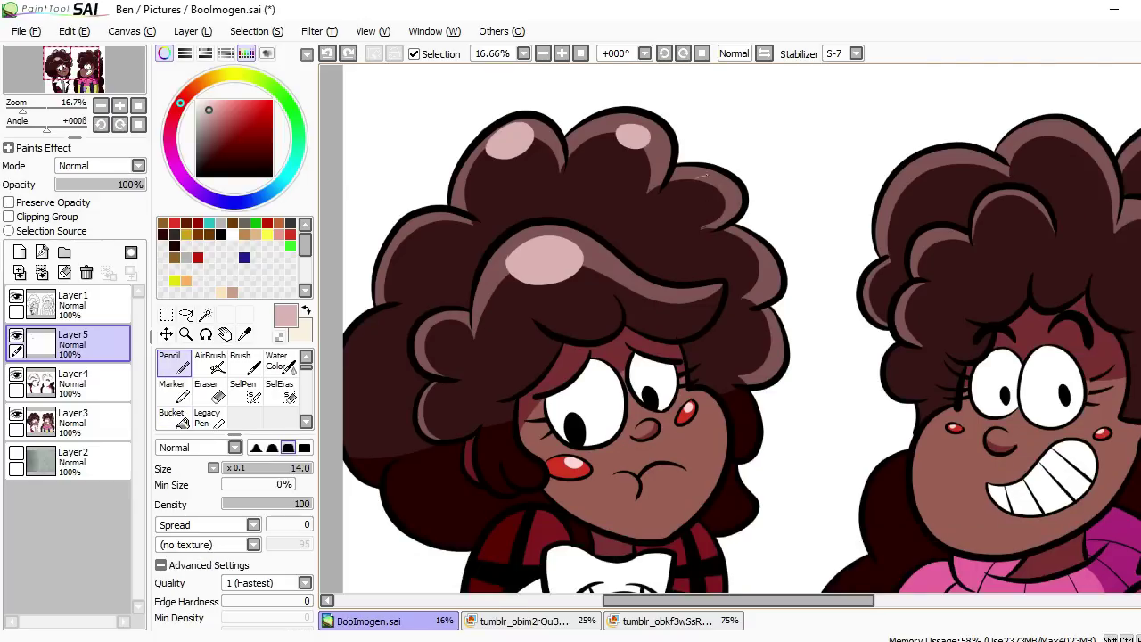
left_click(711, 184, "ctrl+alt")
left_click(693, 201, "ctrl")
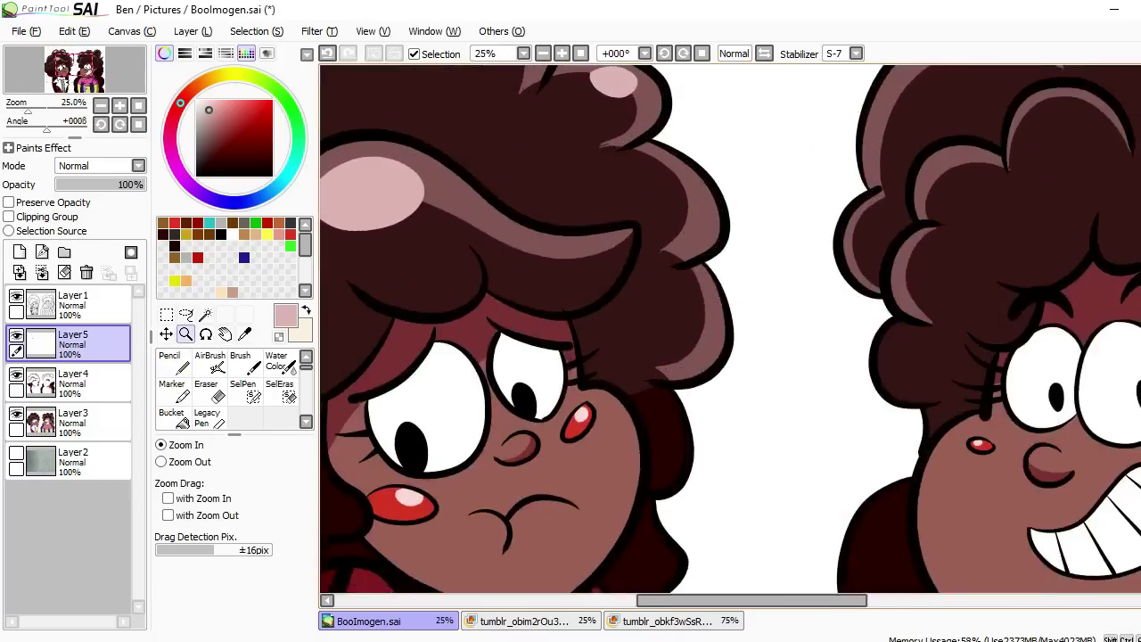
left_click(693, 202, "ctrl+alt")
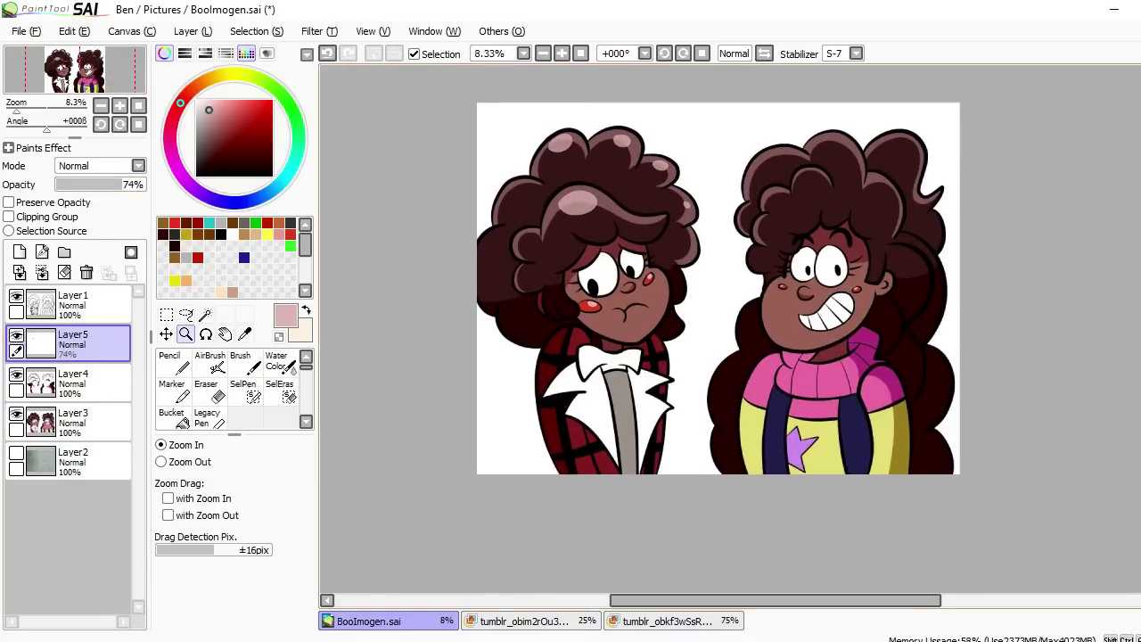
- Outline an oval highlight on the right character's large outer curl on Layer5 and fill it with dusty pink
left_click(704, 120)
key("n")
scroll(739, 187, "left", 3)
left_click_drag(710, 191, 772, 185)
key("g")
left_click(733, 200)
- Add dusty pink oval highlights to the right character's top curl and pointed hair tuft on Layer5
key("n")
left_click_drag(592, 230, 629, 227)
key("g")
left_click(614, 229)
scroll(614, 229, "right", 5)
key("n")
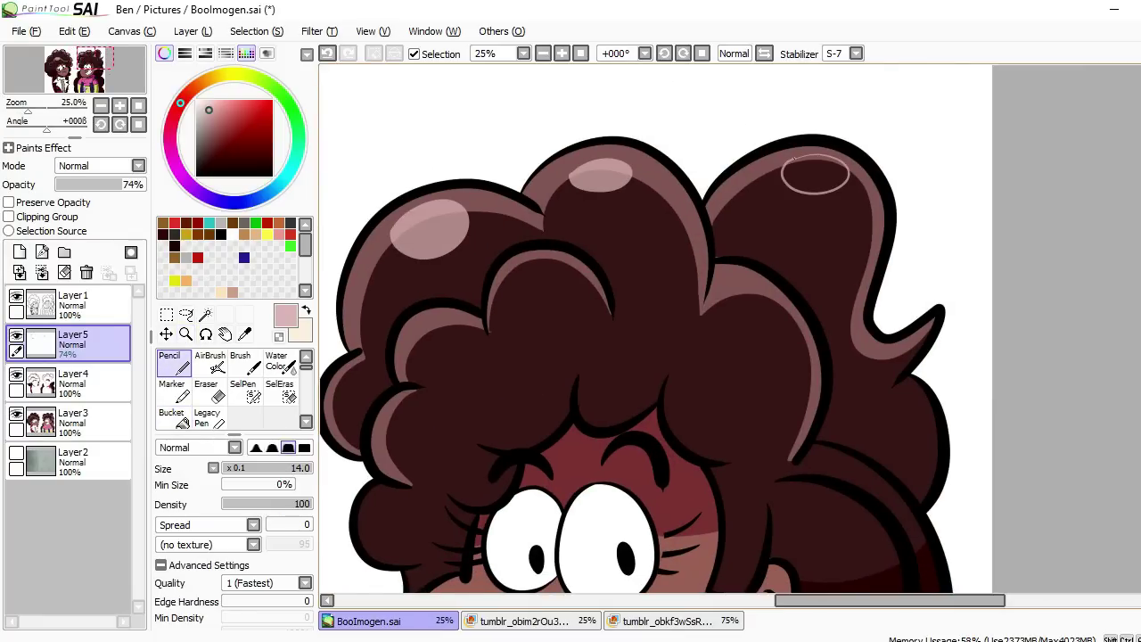
left_click(815, 174, "ctrl+alt")
- Create Layer6 beneath Layer3, fill a large red oval behind both characters on it and clear the selection
left_click(20, 253)
left_click_drag(80, 343, 80, 450)
left_click(197, 257)
key("n")
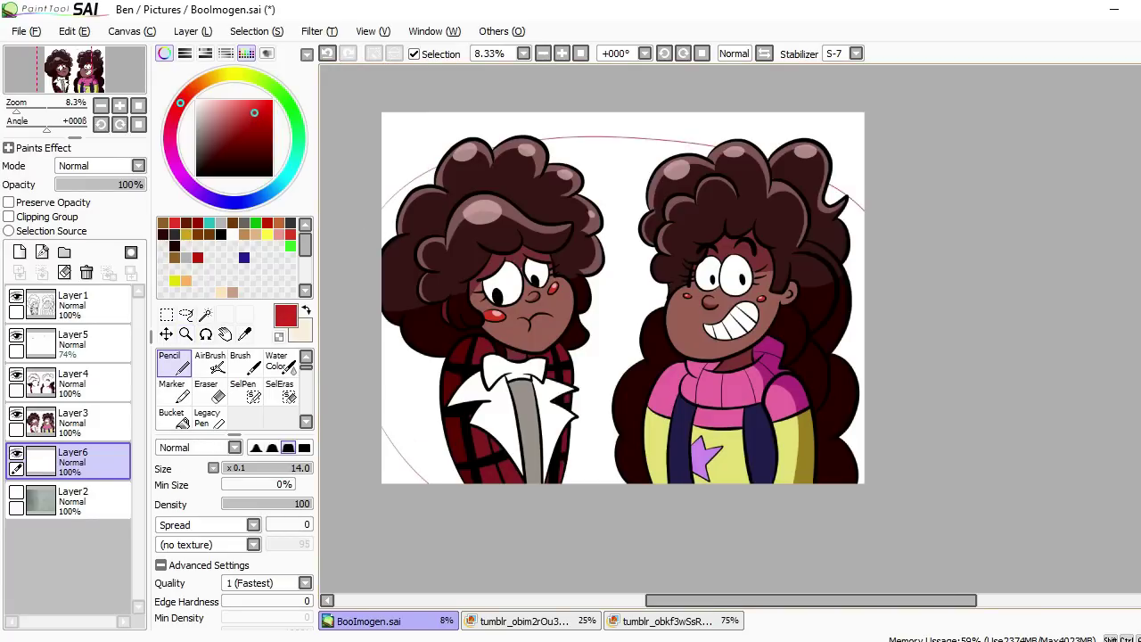
key("b")
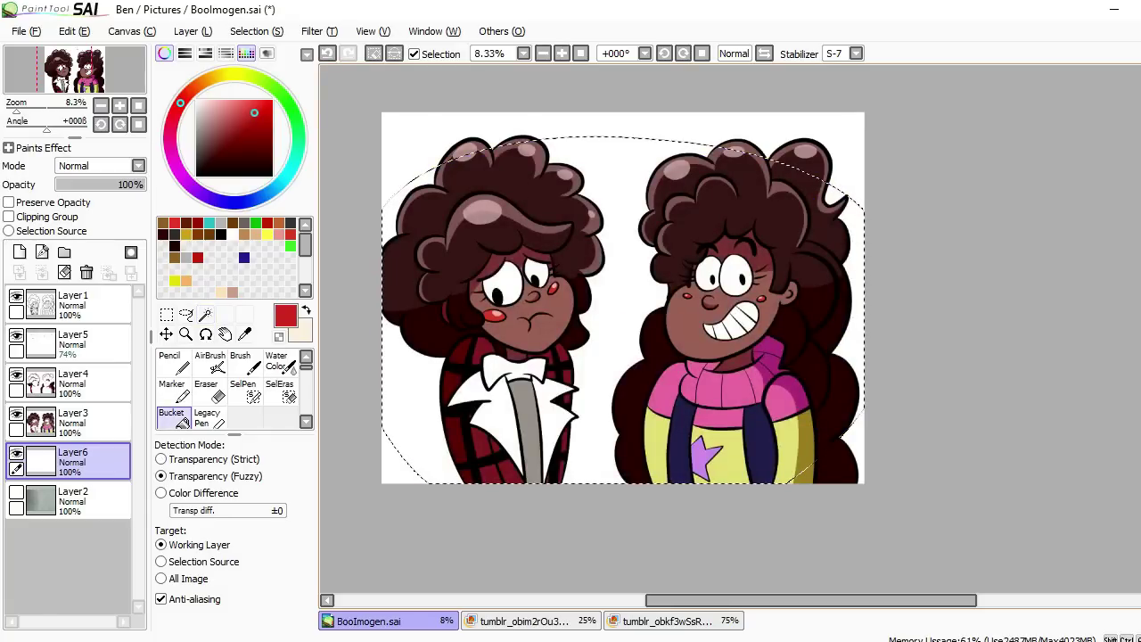
left_click(615, 294)
key("ctrl+d")
- Select the right character's teeth on Layer1 with the Magic Wand and fill them with white on Layer3
left_click(73, 303)
key("w")
key("b")
left_click(73, 421)
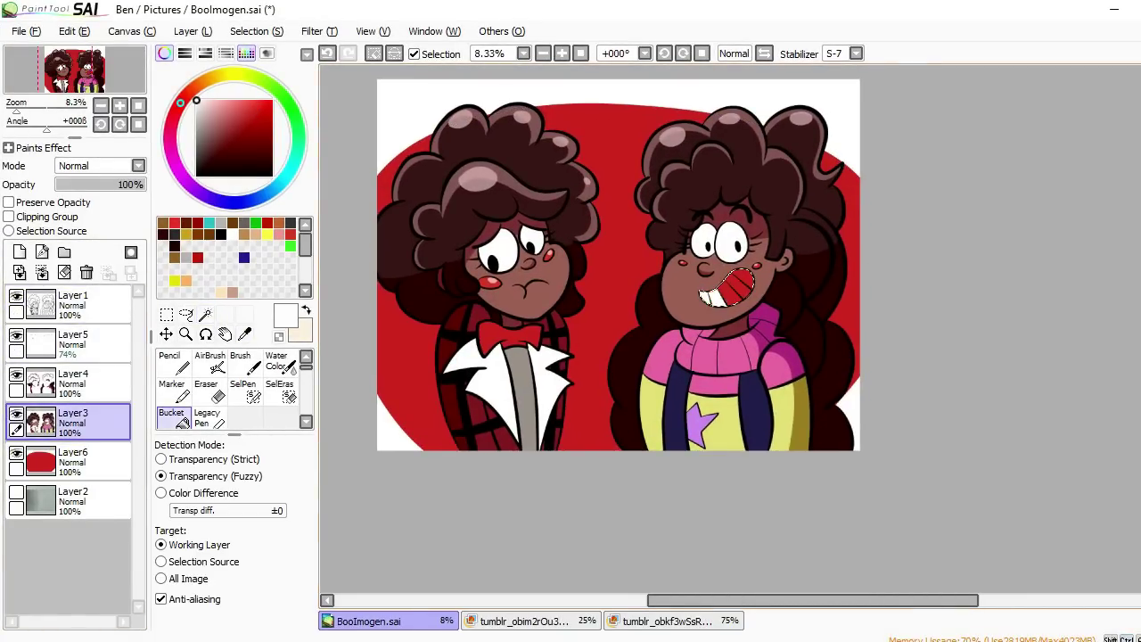
left_click(727, 287)
- Select the corners outside the red oval on Layer6 with the Magic Wand, fill them with black and clear the selection
left_click(73, 303)
left_click(73, 460)
key("w")
left_click(624, 111)
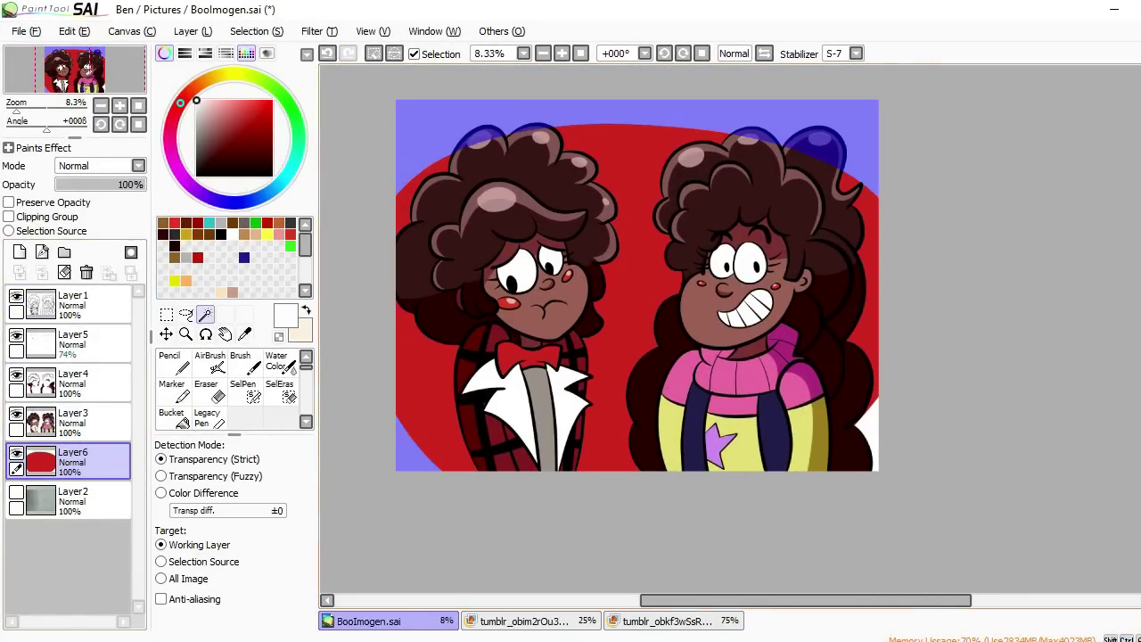
key("b")
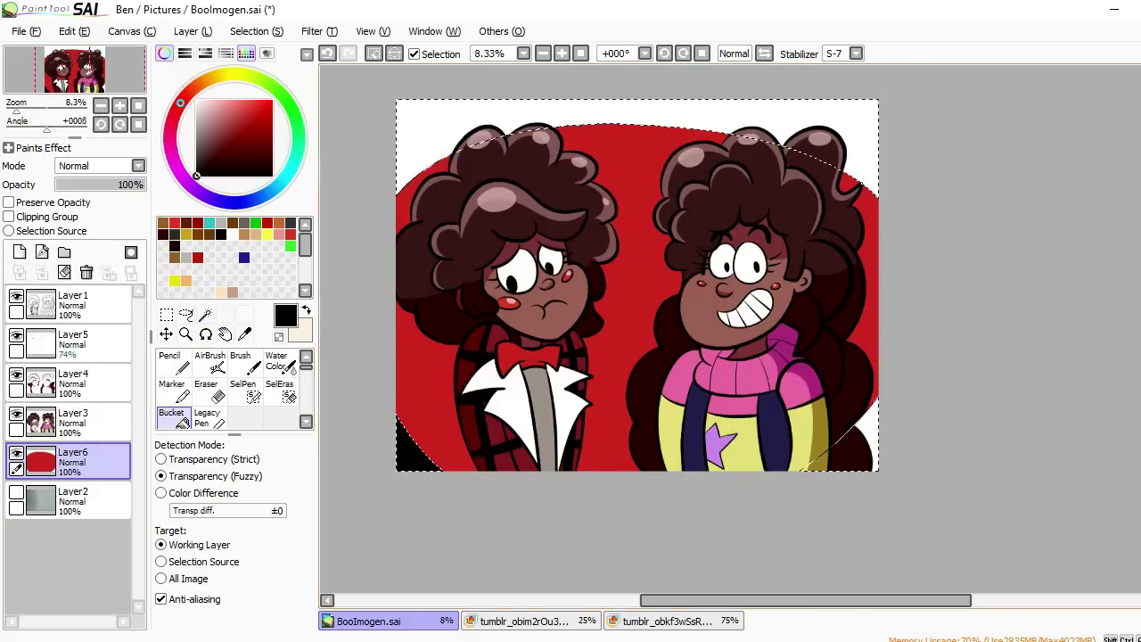
key("ctrl+d")
- Close both reference images and fill the left character's bow tie with white on Layer3
key("ctrl+Tab")
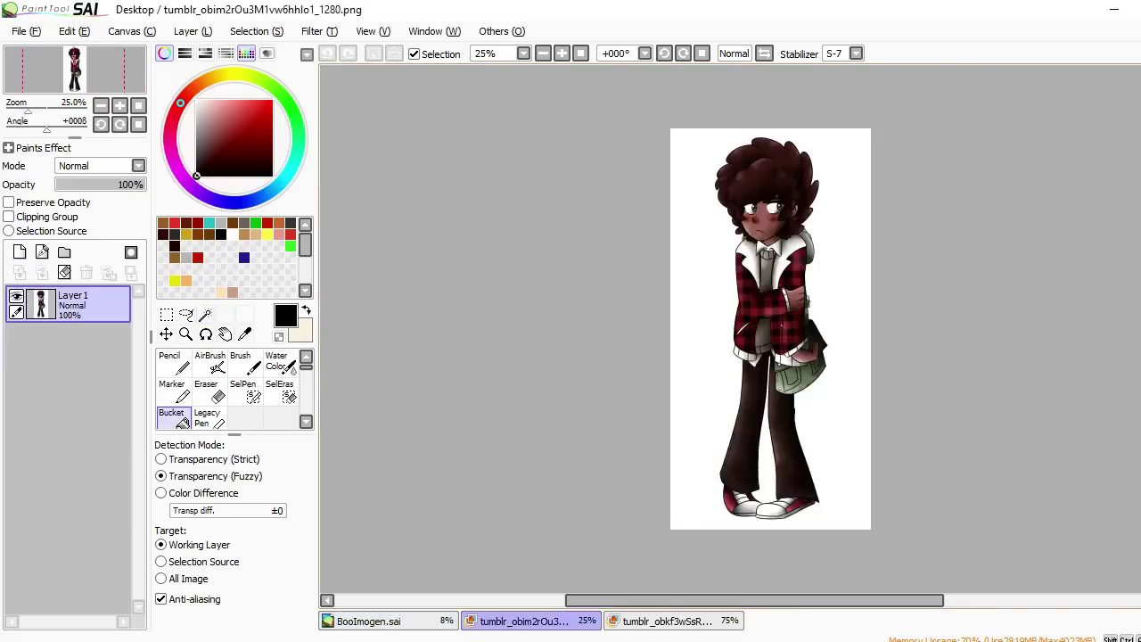
key("ctrl+w")
key("ctrl+Tab")
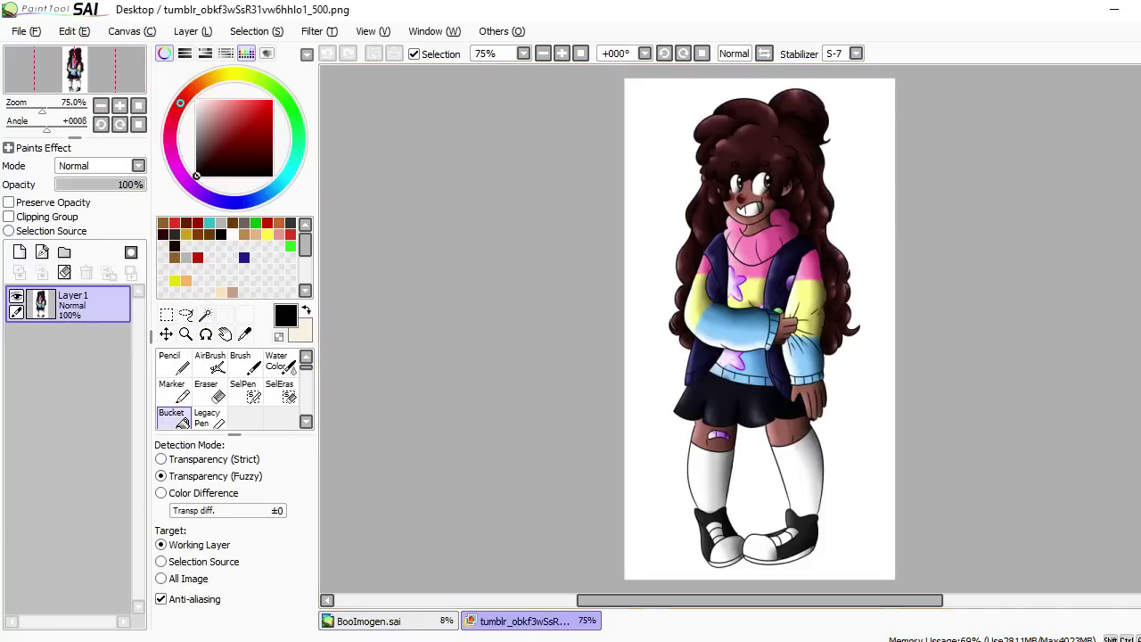
key("ctrl+w")
left_click(71, 423)
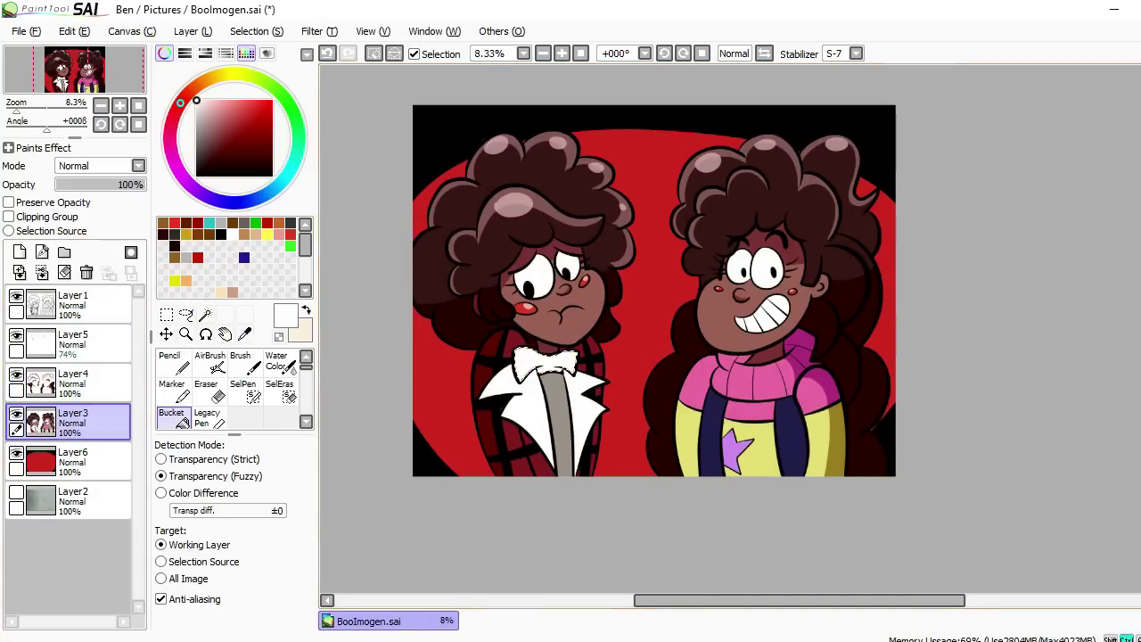
- Select both characters' silhouettes using the Layer1 line art and create Layer7 between Layer3 and Layer6
left_click(72, 305)
left_click(256, 31)
key("Escape")
left_click(20, 252)
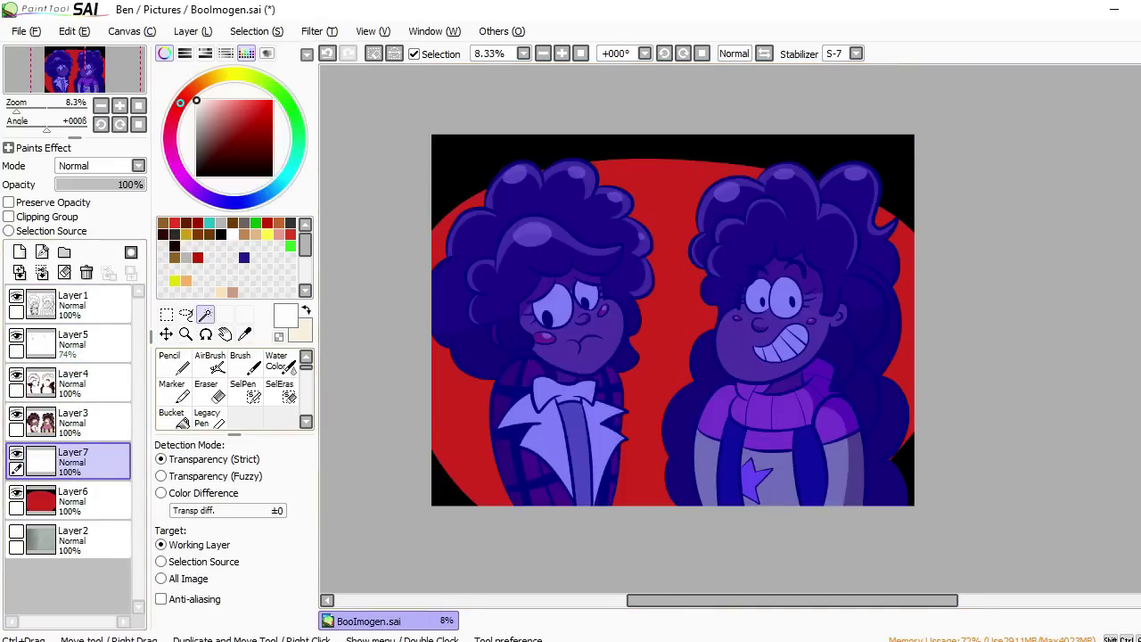
- Expand the silhouette selection outward with repeated Increment commands until it leaves an even border around both characters
left_click(678, 297, "ctrl")
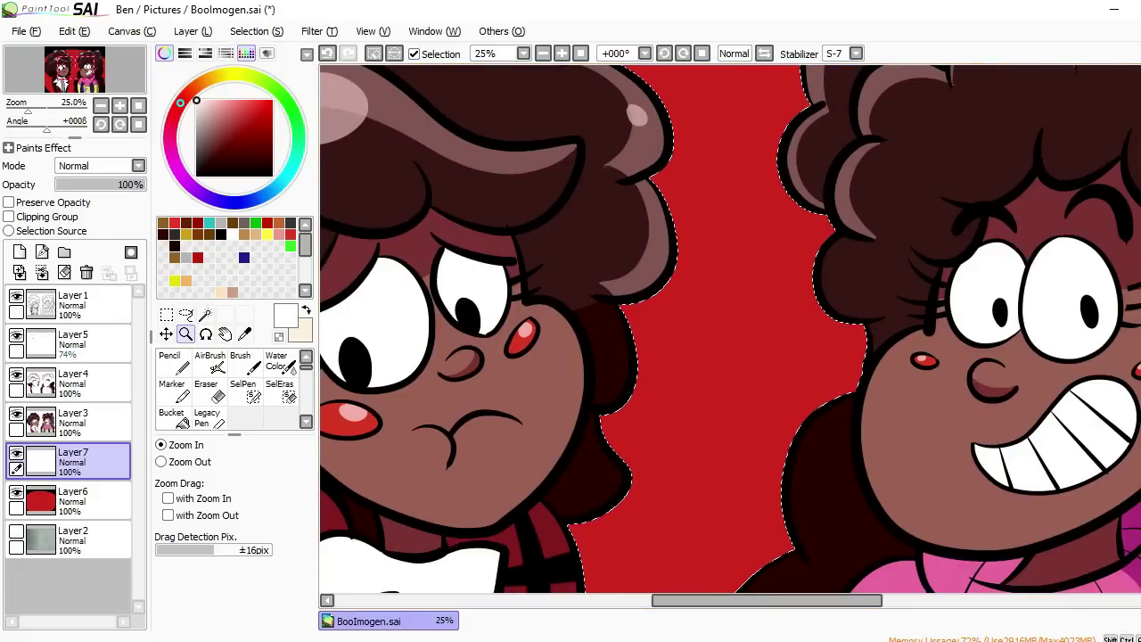
left_click(256, 31)
left_click(256, 31)
left_click(255, 31)
left_click(256, 32)
left_click(256, 32)
left_click(256, 31)
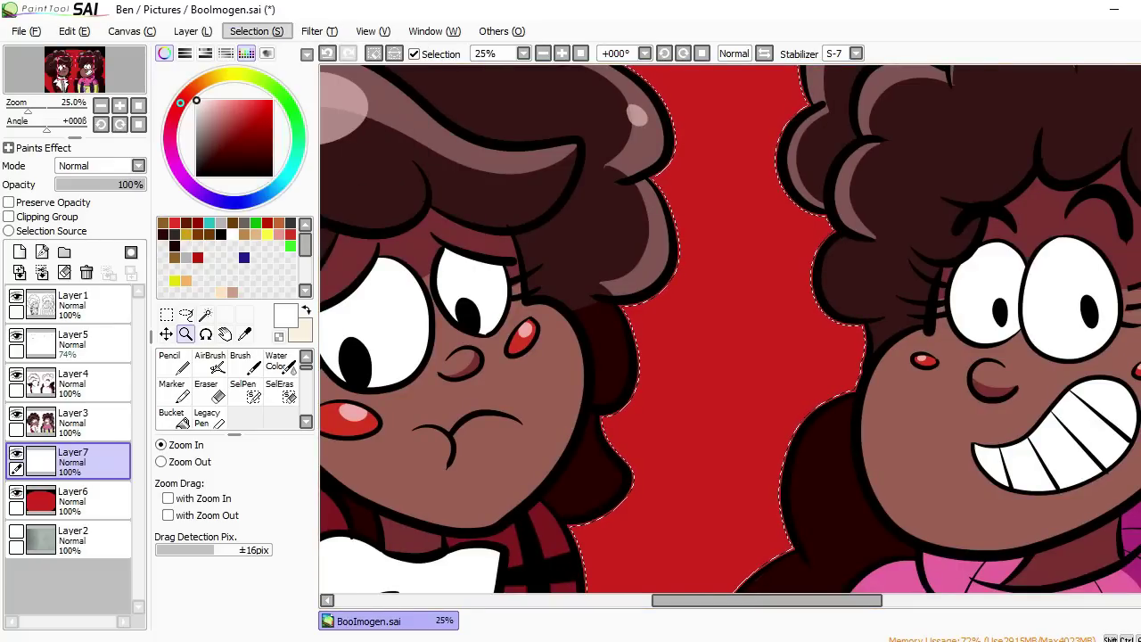
left_click(256, 31)
left_click(256, 31)
left_click(256, 31)
left_click(255, 32)
left_click(255, 32)
left_click(255, 31)
left_click(256, 31)
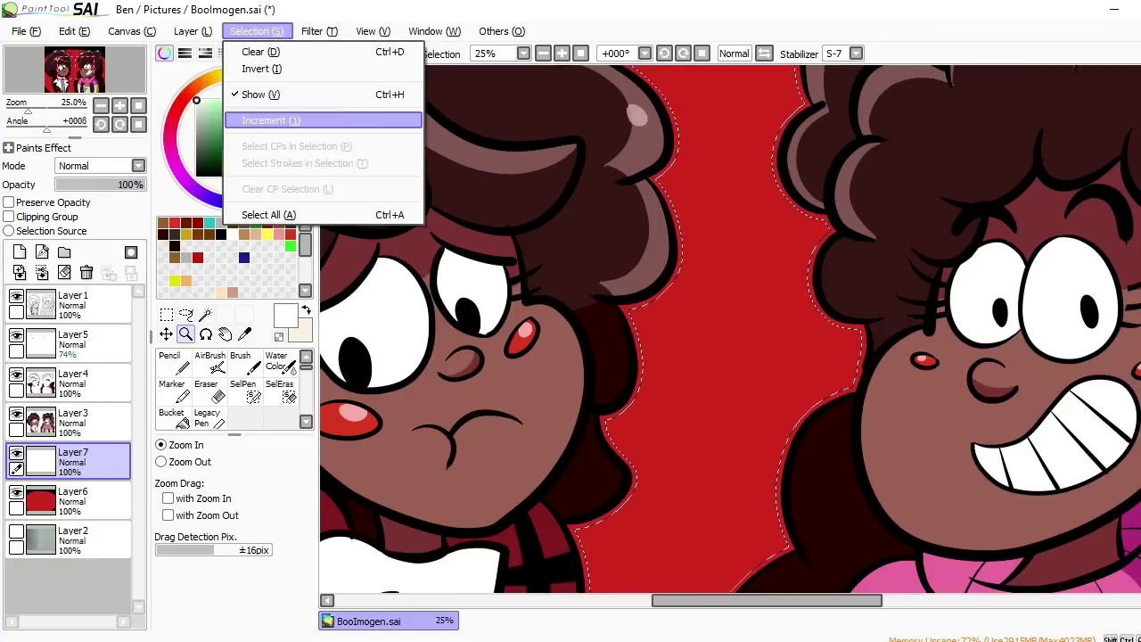
left_click(259, 49)
left_click(256, 31)
left_click(256, 32)
left_click(256, 31)
left_click(255, 31)
left_click(255, 31)
left_click(256, 31)
left_click(256, 32)
left_click(255, 31)
left_click(256, 31)
left_click(255, 31)
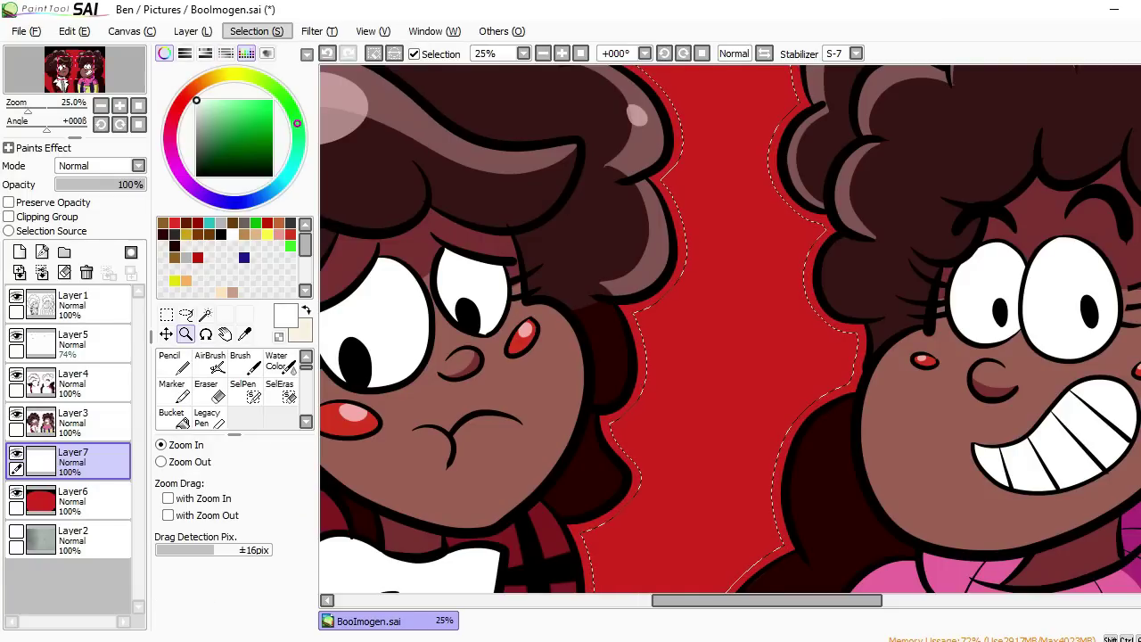
- Fill the expanded silhouette selection with white on Layer7 and clear the selection
key("minus")
key("minus")
key("minus")
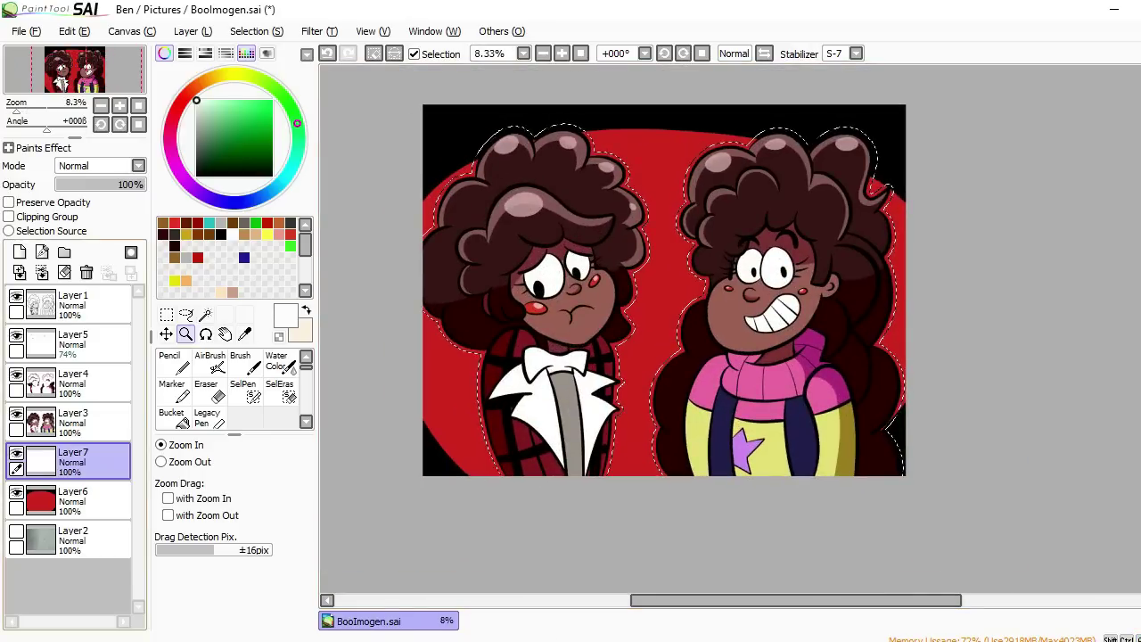
key("b")
key("ctrl+d")
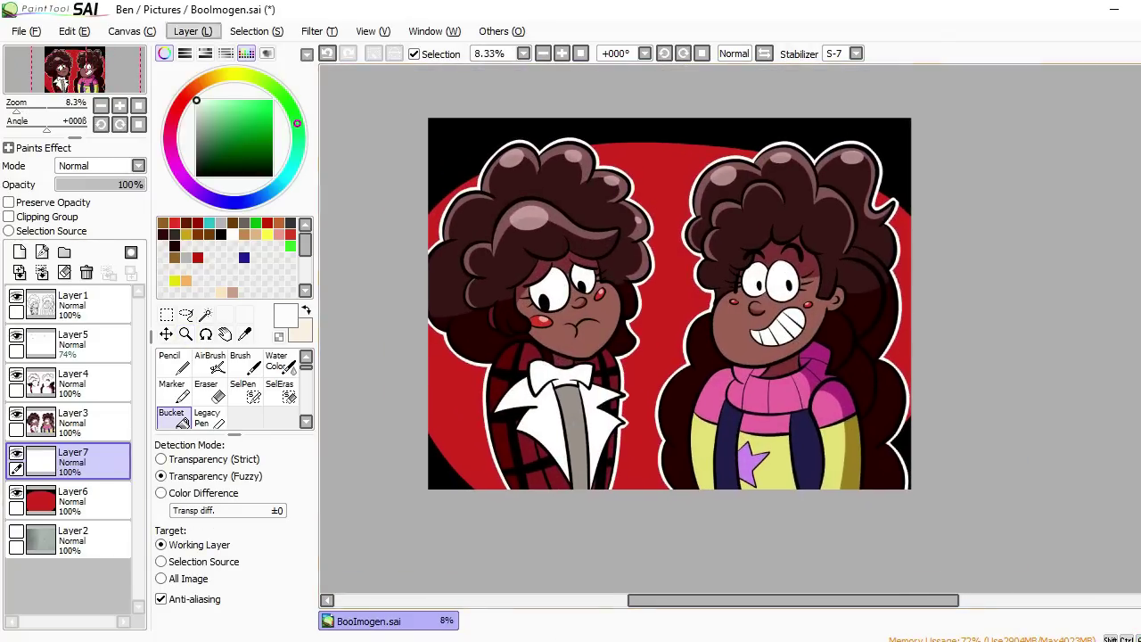
- Switch to the unsaved canvas with the pencil sketch and trace the hair's outer contour in green with the Pencil at size 80
key("alt+Tab")
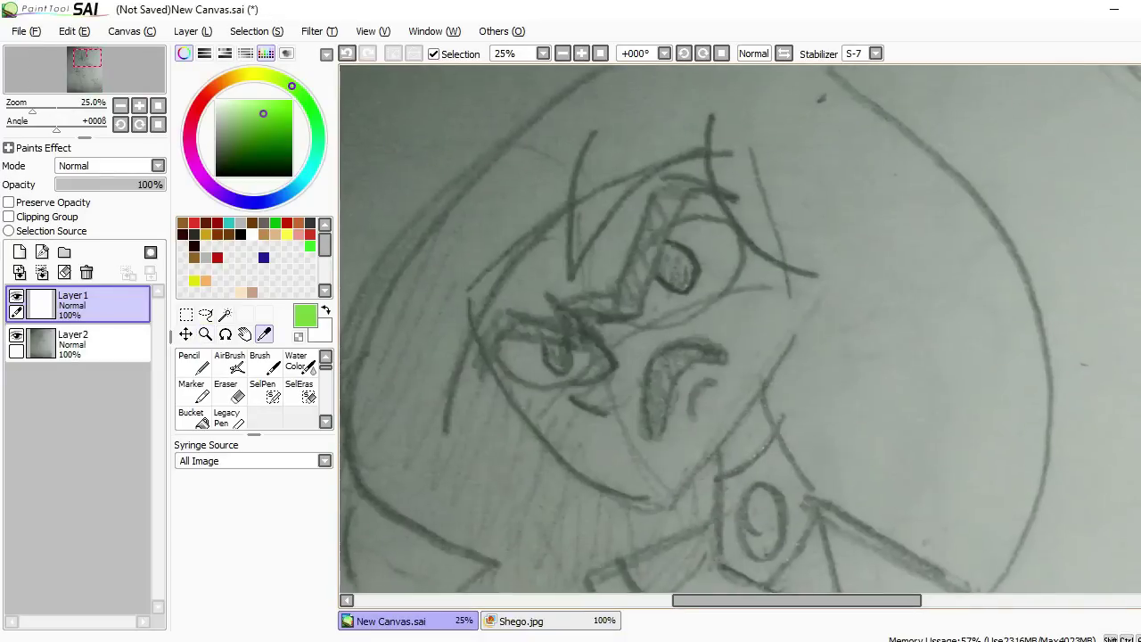
left_click(606, 362, "ctrl+alt")
key("n")
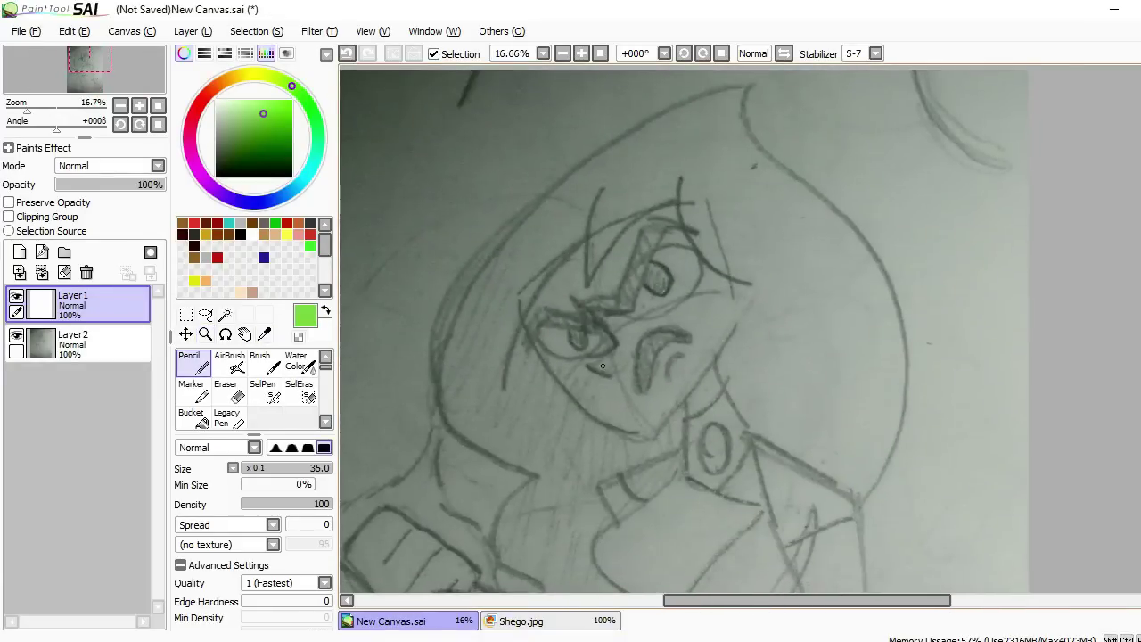
mouse_move(737, 99)
left_mouse_down()
mouse_move(741, 168)
mouse_move(847, 525)
left_mouse_up()
left_click_drag(704, 142, 464, 481)
key("ctrl+z")
key("alt")
scroll(708, 189, "down", 1)
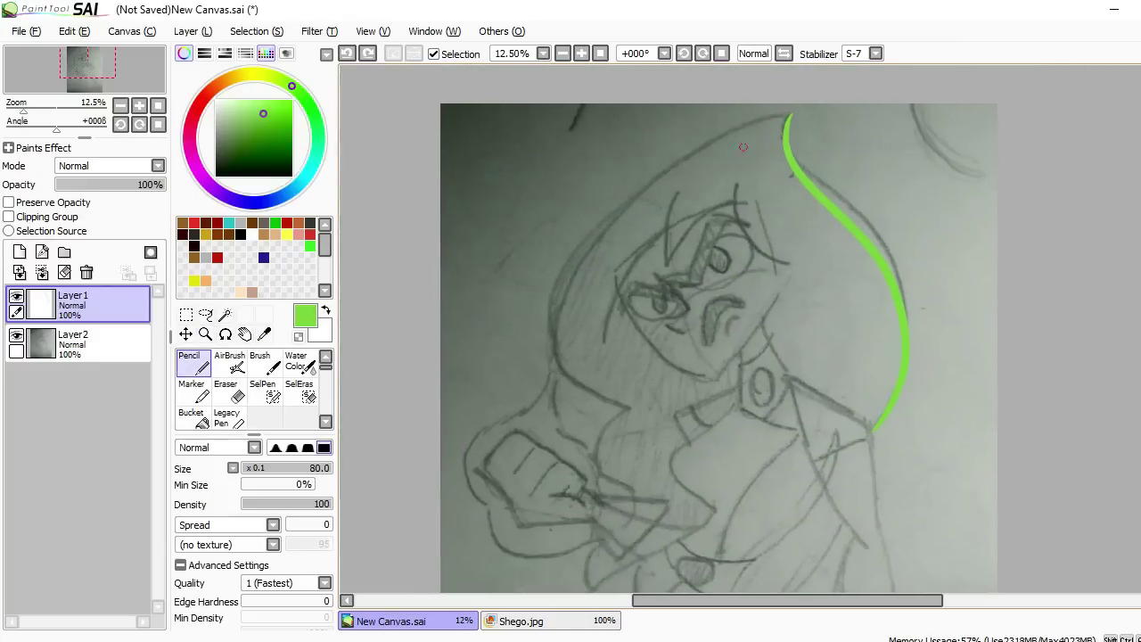
key("ctrl+z")
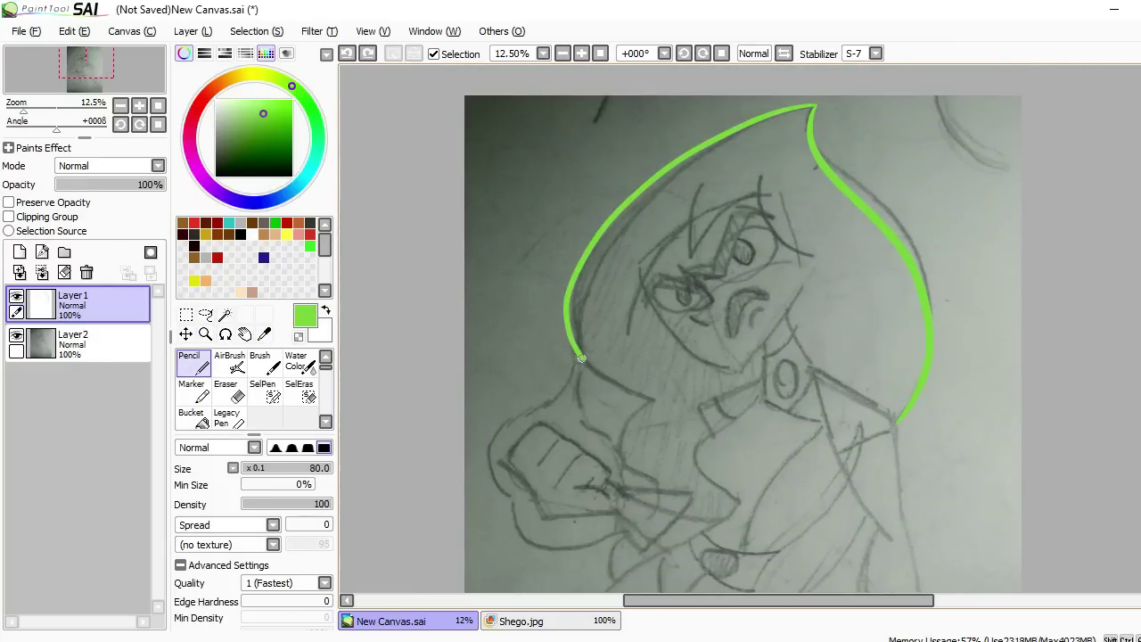
- Trace the lower hair wave above the raised fist and the hair edge beside the hip in green
left_click_drag(581, 358, 635, 395)
scroll(635, 395, "down", 2)
left_click_drag(632, 285, 616, 319)
scroll(615, 303, "down", 2)
scroll(624, 294, "right", 2)
scroll(703, 289, "up", 1)
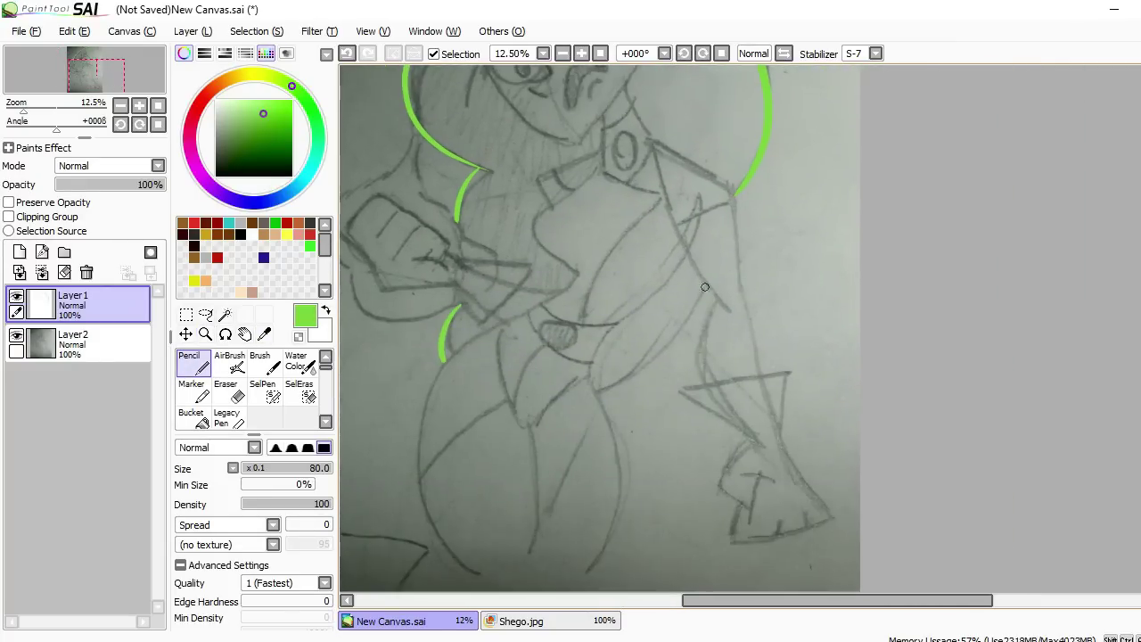
- Trace the pointed bangs over the forehead in green and check them against Shego.jpg
scroll(567, 331, "up", 2)
scroll(568, 331, "left", 1)
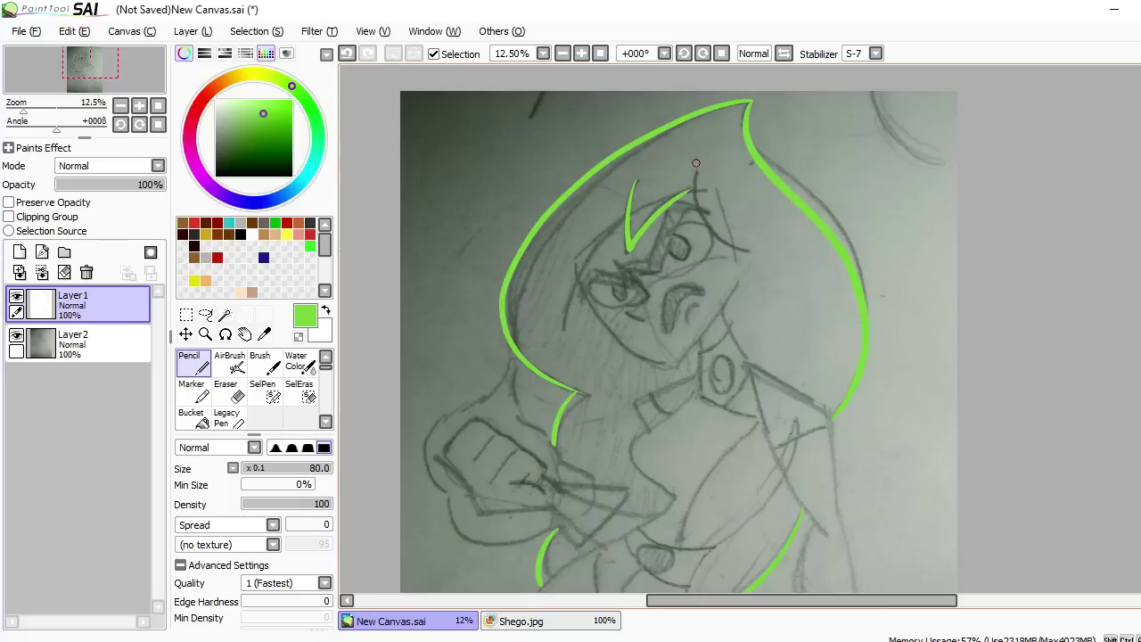
scroll(696, 163, "left", 1)
left_click(205, 334)
left_click(624, 295)
left_click(522, 620)
left_click(391, 620)
- Trace the sleeve and forearm edges of the lowered arm in green on Layer1
scroll(639, 218, "down", 1)
key("n")
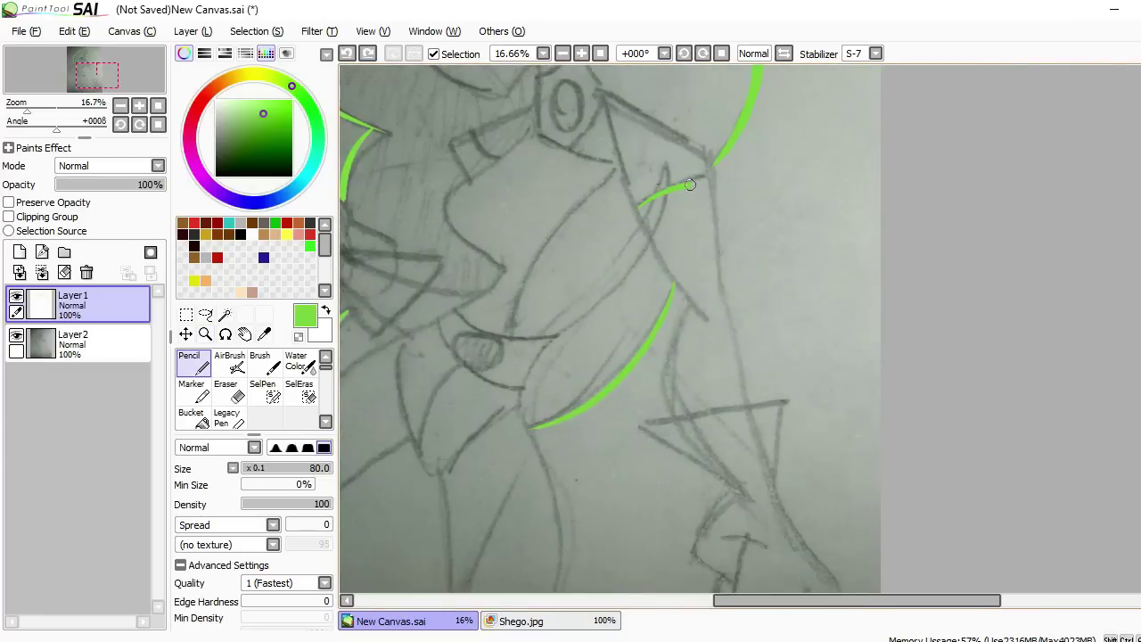
scroll(729, 332, "left", 1)
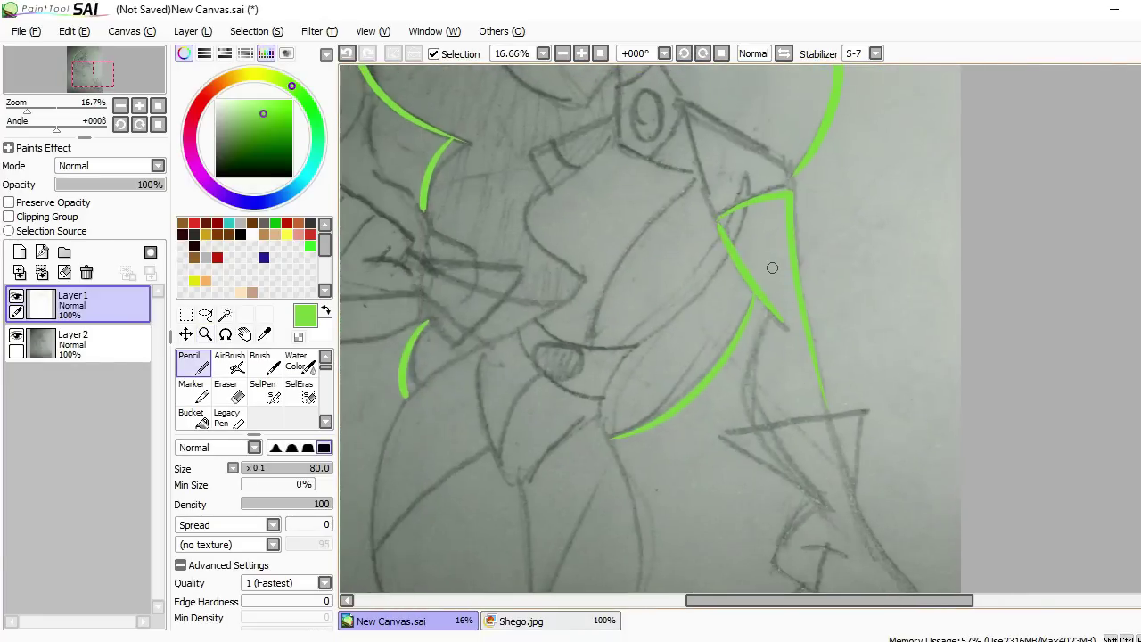
scroll(772, 428, "up", 3)
left_click_drag(662, 194, 835, 478)
key("ctrl+z")
key("e")
left_click(632, 173, "ctrl+alt")
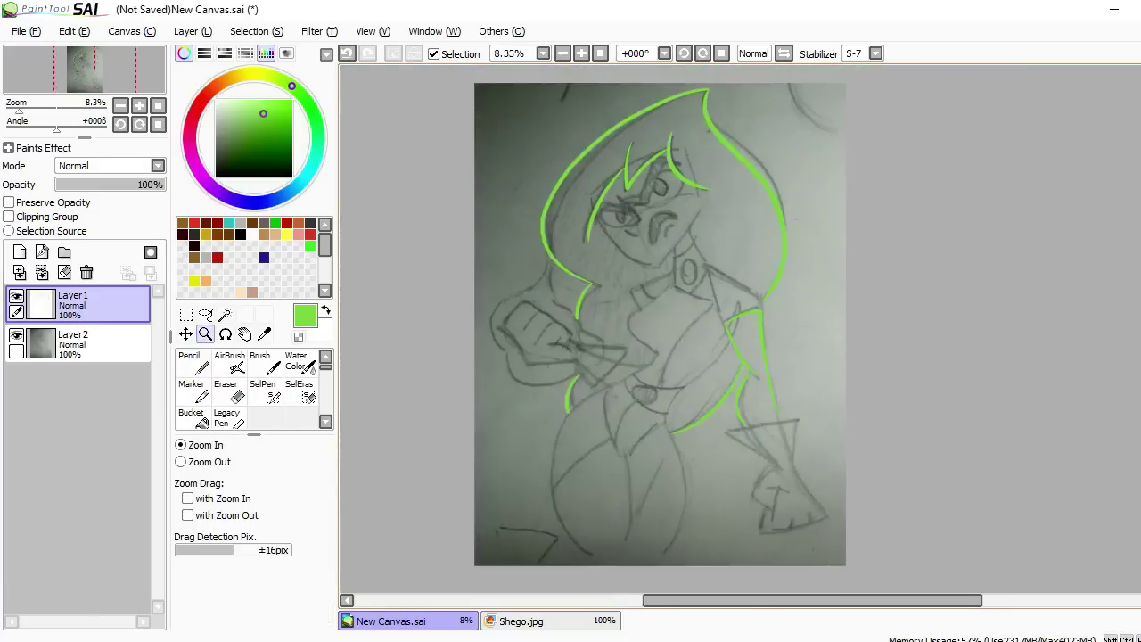
- Trace the hips and both thighs in green on Layer1, comparing the costume pattern with Shego.jpg
left_click(521, 621)
left_click(391, 621)
key("n")
scroll(656, 166, "up", 3)
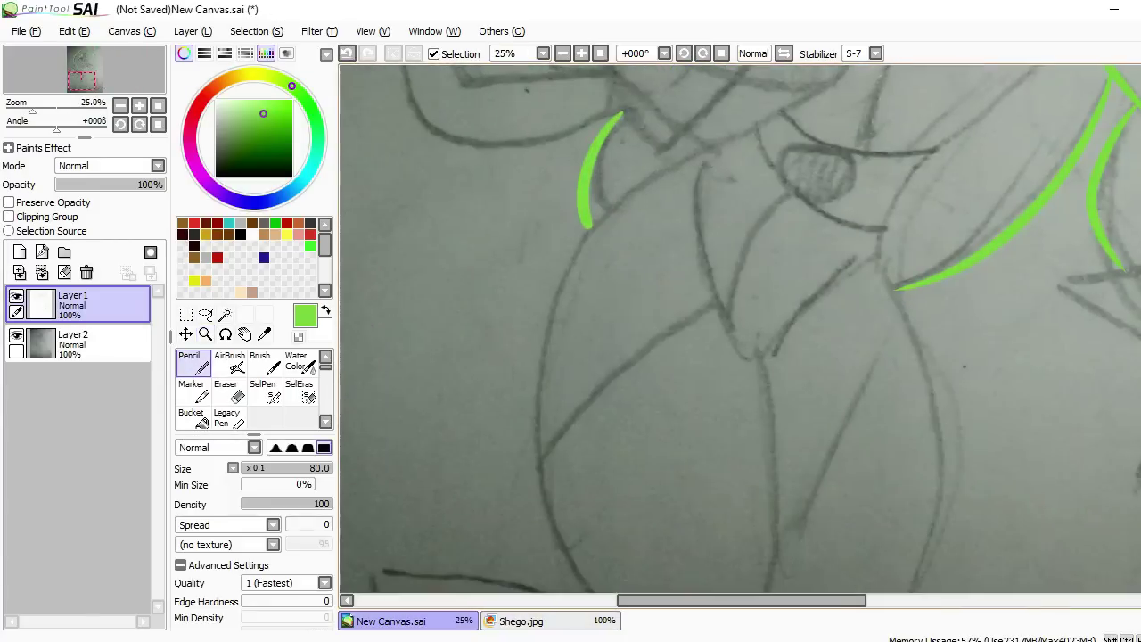
key("ctrl+z")
mouse_move(700, 152)
left_mouse_down()
mouse_move(543, 458)
mouse_move(661, 360)
mouse_move(624, 222)
mouse_move(629, 239)
mouse_move(731, 134)
left_mouse_up()
left_click_drag(816, 91, 798, 145)
mouse_move(669, 253)
left_mouse_down()
mouse_move(642, 267)
mouse_move(663, 242)
mouse_move(624, 294)
left_mouse_up()
left_click(521, 621)
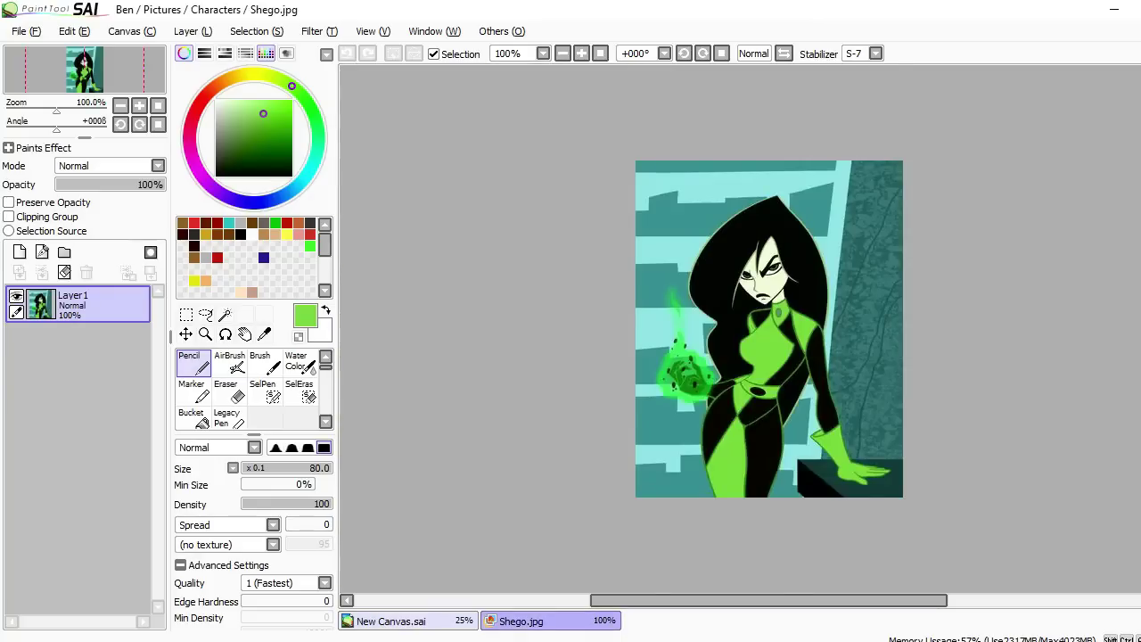
left_click(390, 620)
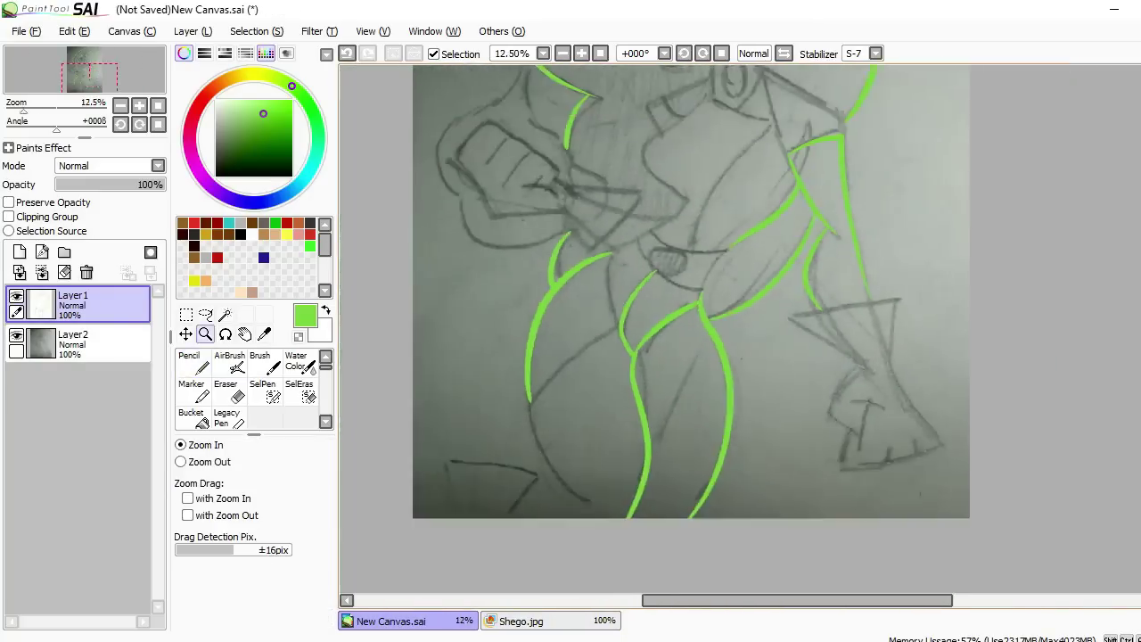
- Trace the belt's upper and lower edges in green, checking its shape against Shego.jpg
left_click(521, 620)
left_click(391, 620)
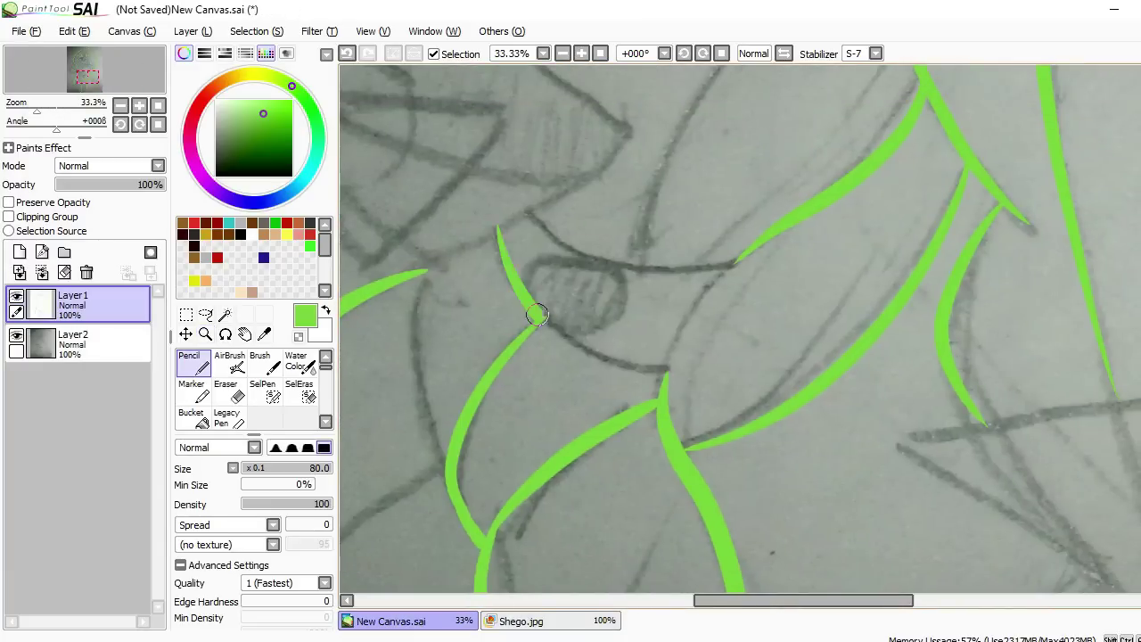
left_click_drag(724, 262, 784, 533)
left_click(522, 621)
left_click(391, 620)
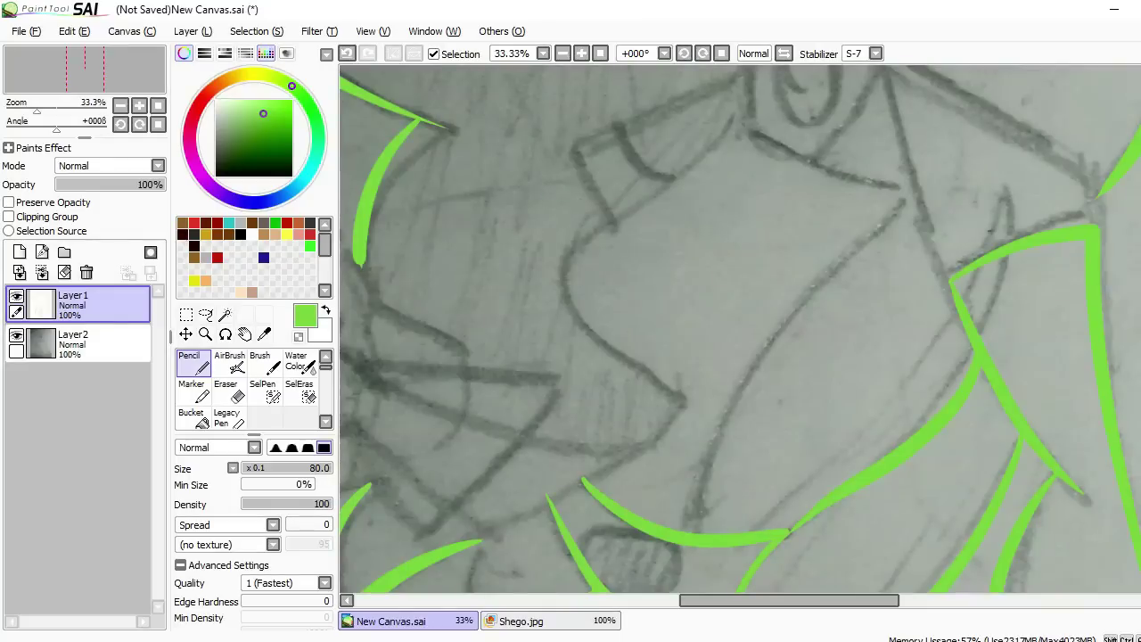
- Trace the chest's front contour down to the waist in green and compare it with Shego.jpg
left_click_drag(767, 138, 597, 332)
mouse_move(550, 541)
left_mouse_down()
mouse_move(667, 300)
mouse_move(644, 348)
mouse_move(952, 407)
left_mouse_up()
key("e")
left_click(521, 620)
left_click(390, 620)
- Trace the raised fist in green, including its finger lines and the flared glove cuff
key("n")
mouse_move(606, 436)
left_mouse_down()
mouse_move(510, 300)
mouse_move(662, 215)
left_mouse_up()
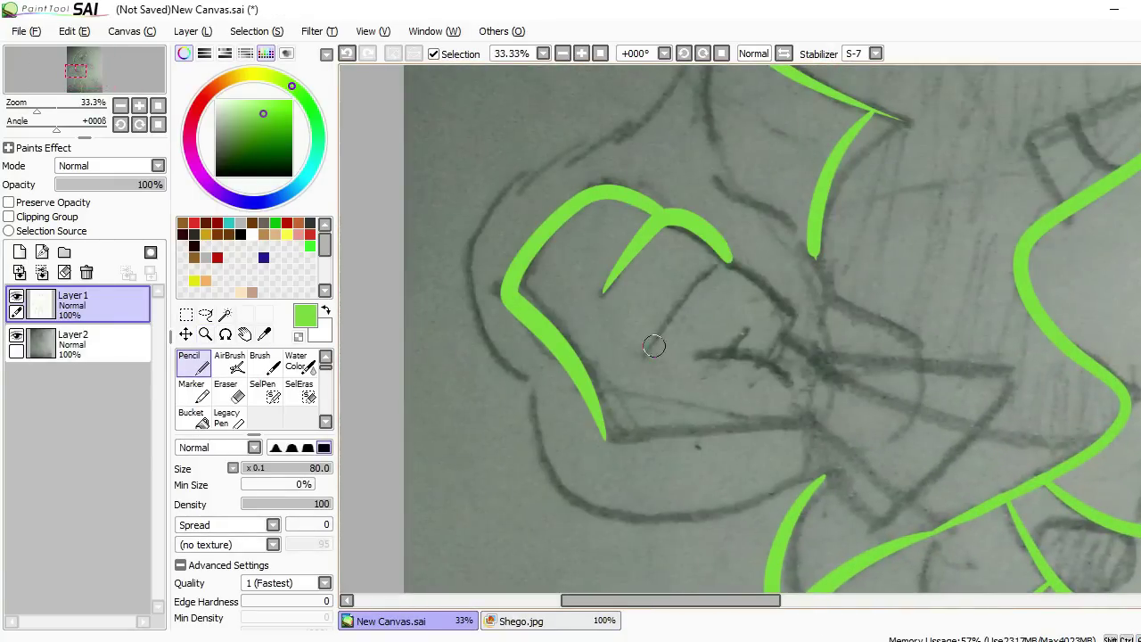
left_click_drag(733, 355, 608, 305)
mouse_move(481, 387)
left_mouse_down()
mouse_move(704, 432)
mouse_move(898, 321)
mouse_move(691, 302)
left_mouse_up()
- Trace the far shoulder piece beside the neck in green, using Shego.jpg as a guide
left_click(205, 333)
left_click(521, 620)
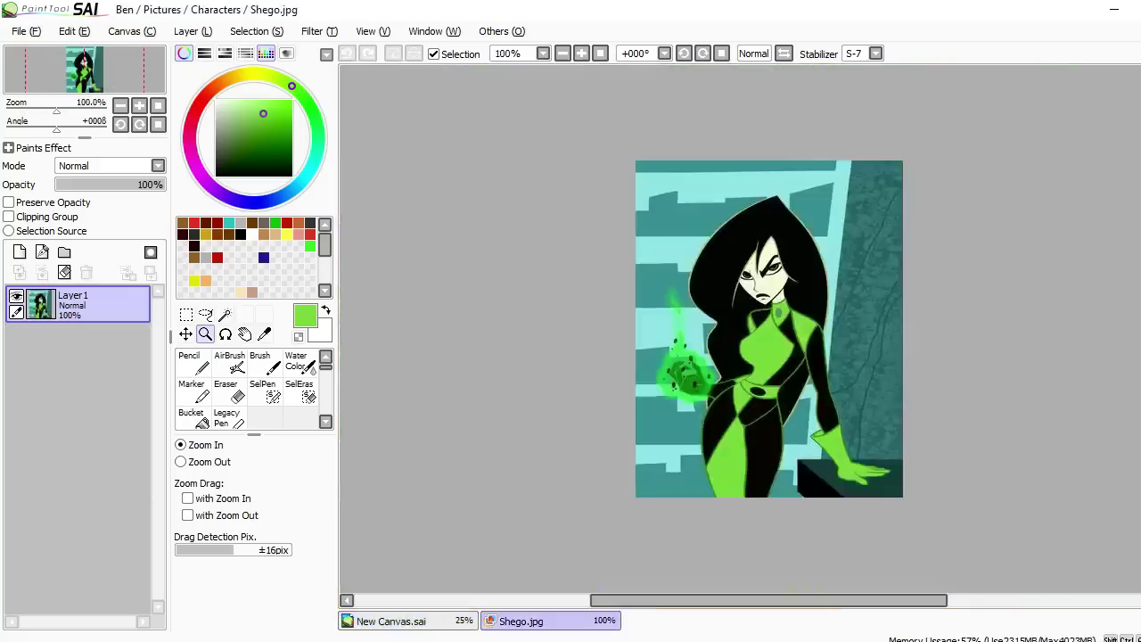
left_click(390, 620)
left_click(693, 185)
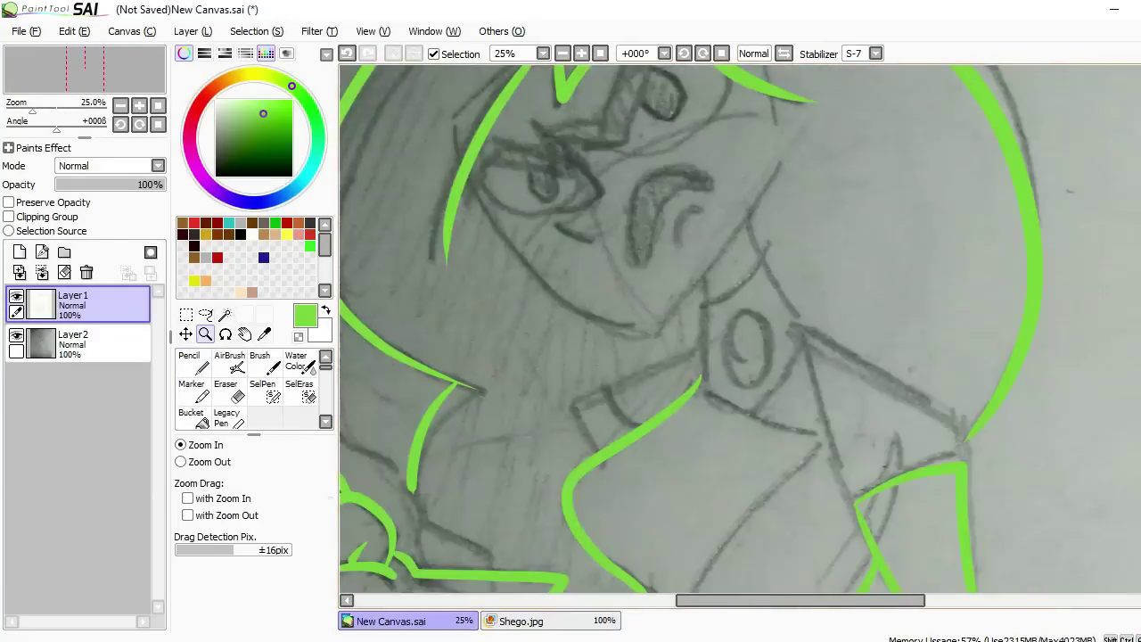
key("n")
key("ctrl+z")
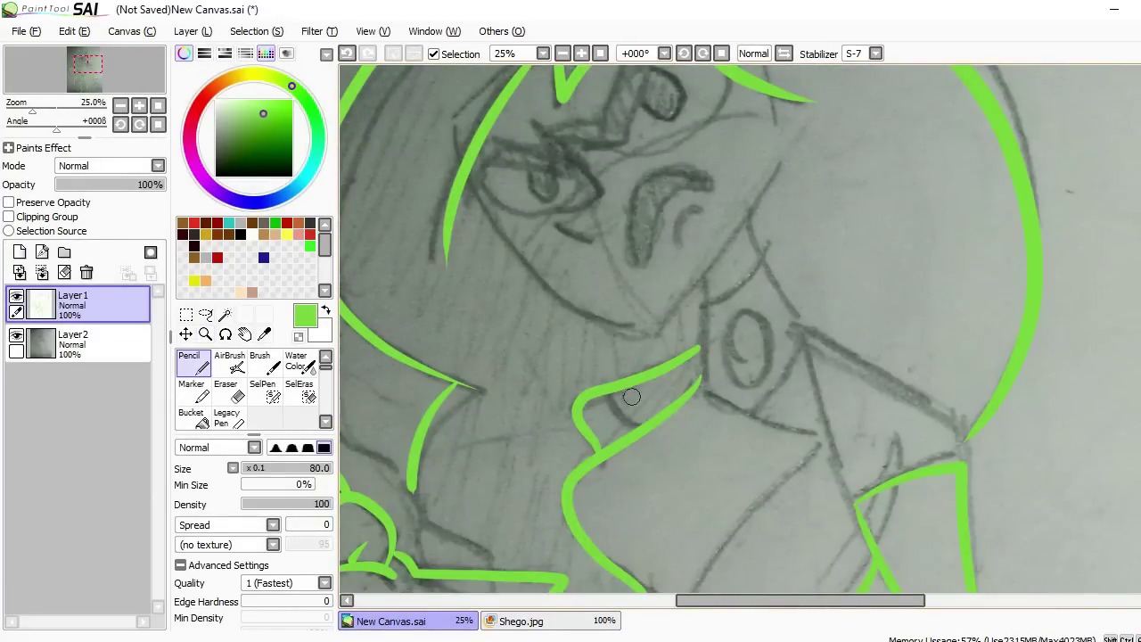
left_click(604, 440, "alt")
- Switch to the YouTube playlist, answer the ad survey with None of the above, and return to the drawing
left_click(678, 641)
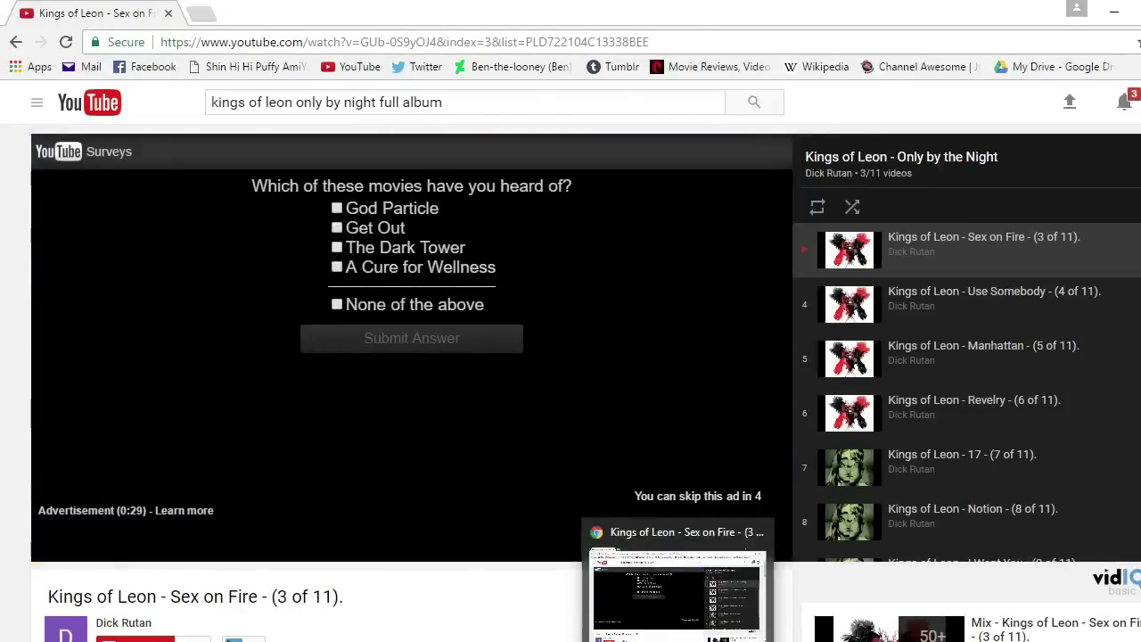
left_click(337, 304)
left_click(404, 331)
key("alt+Tab")
- Check the face in Shego.jpg and try tracing the eyebrow in green on the sketch
left_click(521, 620)
left_click(391, 620)
left_click(704, 178)
key("n")
left_click_drag(577, 312, 611, 314)
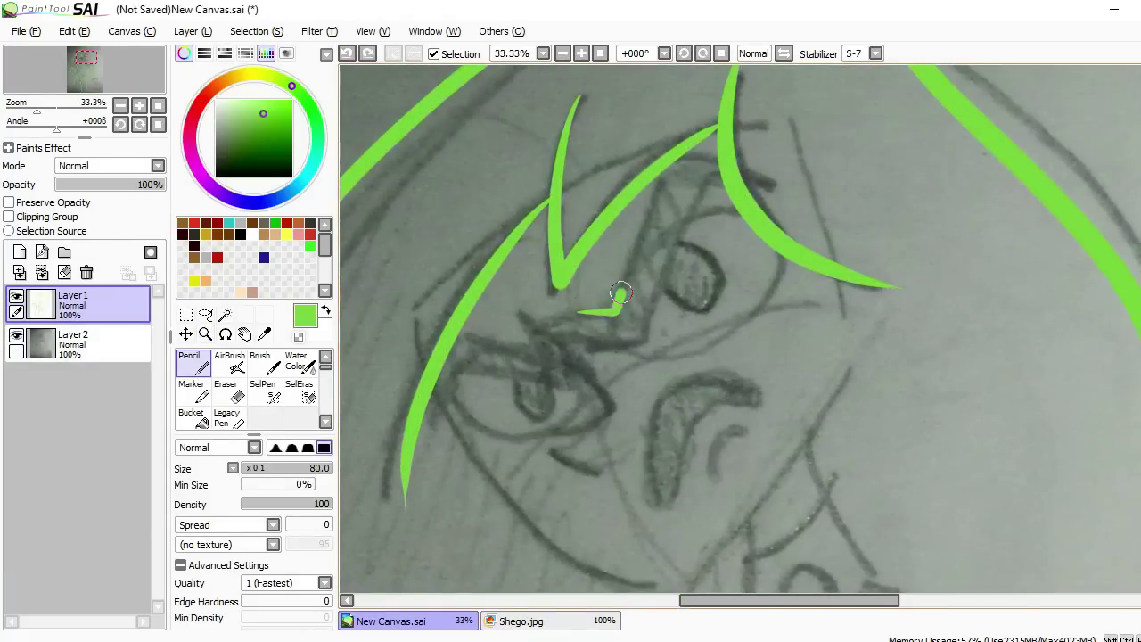
- Switch the colour to black and trace the outer lower thigh down to the canvas edge
left_click(205, 334)
left_click(240, 233)
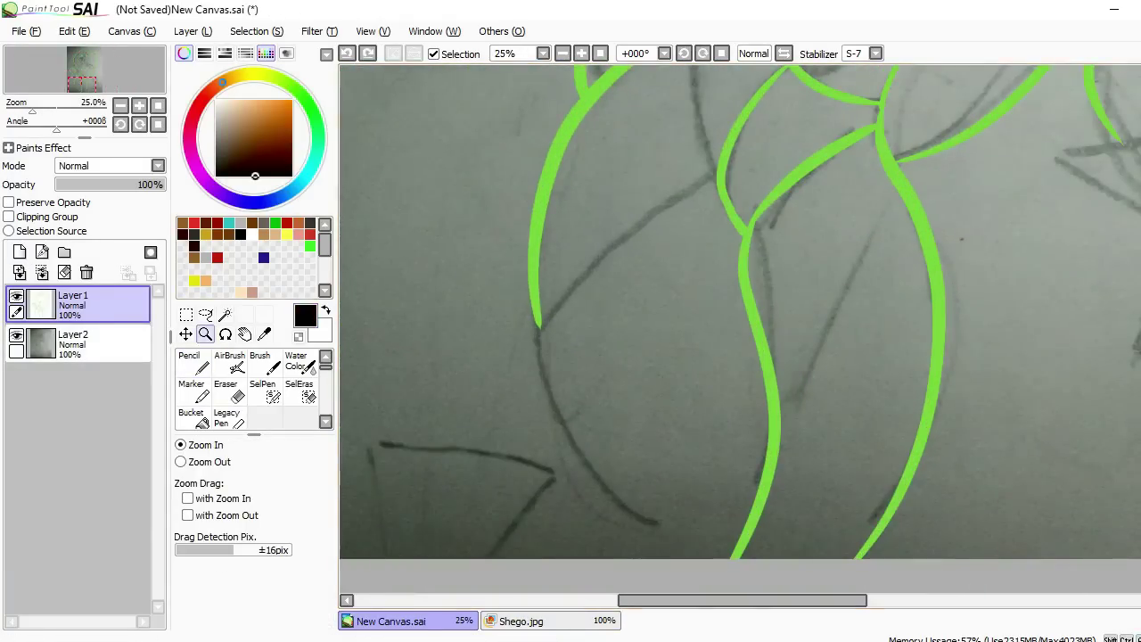
scroll(740, 311, "down", 1)
key("n")
left_click_drag(554, 344, 602, 419)
key("ctrl+z")
key("ctrl+z")
mouse_move(621, 481)
left_mouse_down()
mouse_move(532, 294)
mouse_move(521, 229)
left_mouse_up()
key("ctrl+z")
left_click_drag(591, 453, 517, 255)
scroll(517, 258, "up", 2)
- Trace the diagonal costume seam across the thigh and the inner hip line in black
left_click_drag(713, 216, 545, 355)
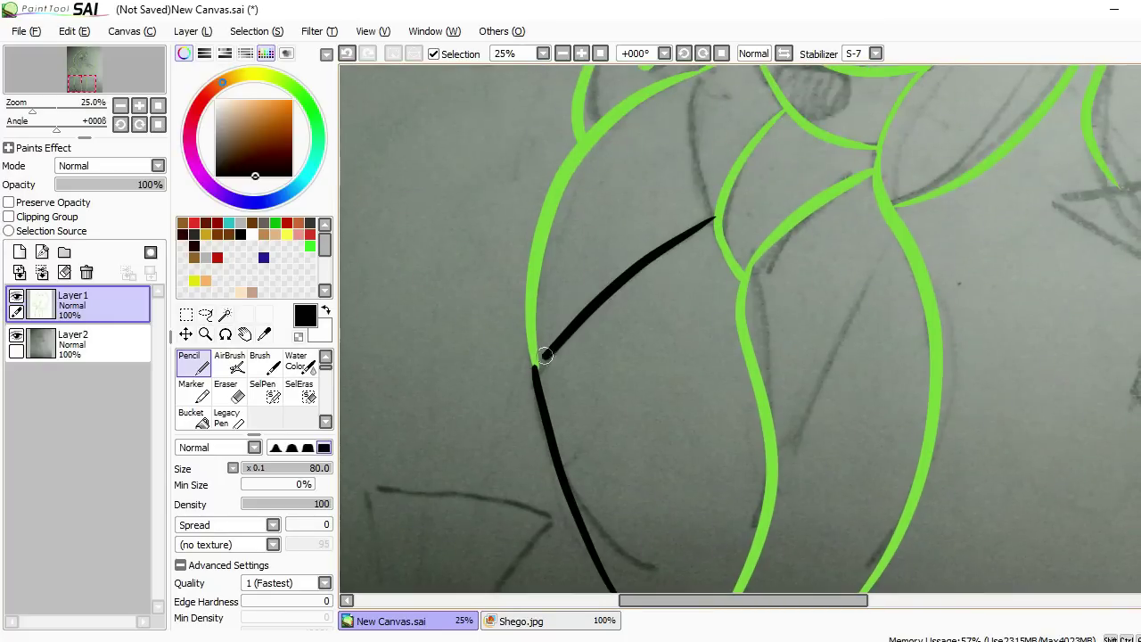
scroll(656, 210, "up", 2)
key("ctrl+z")
left_click_drag(670, 339, 490, 488)
scroll(535, 445, "up", 1)
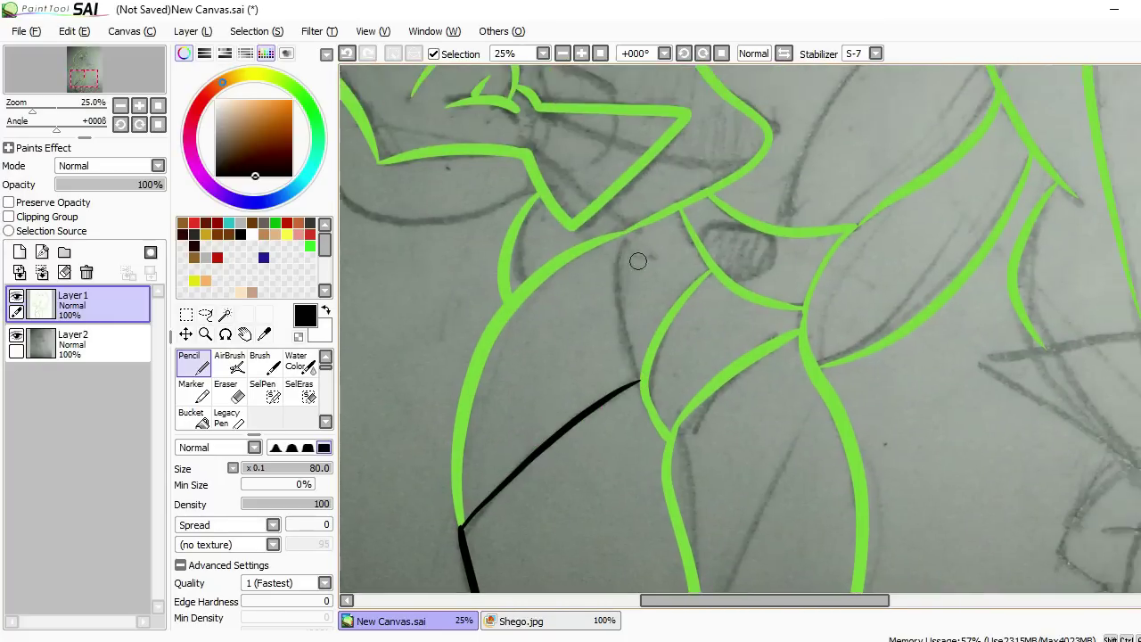
scroll(629, 366, "down", 2)
- Trace the collar base, the chest panel seam and the near shoulder piece in black
scroll(654, 206, "up", 2)
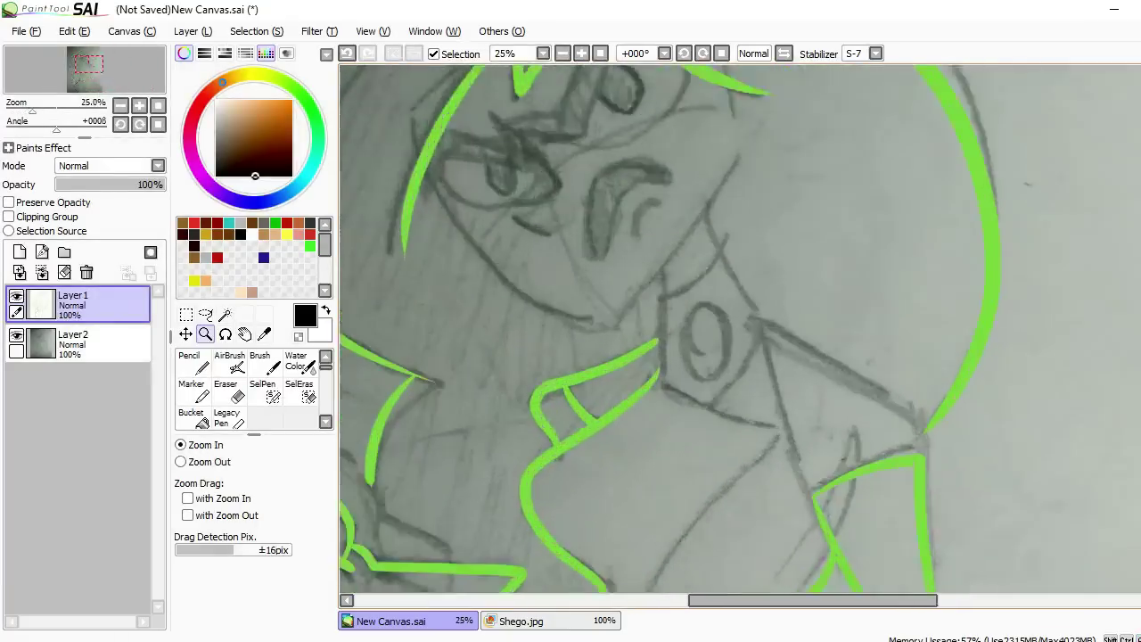
scroll(619, 239, "up", 1)
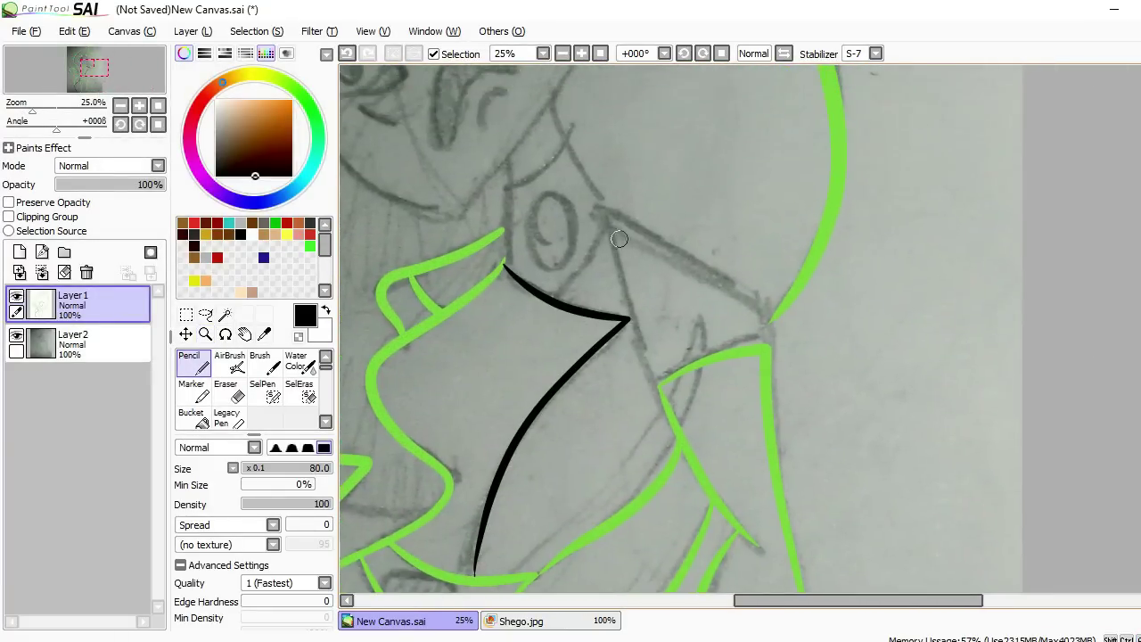
scroll(756, 302, "down", 2)
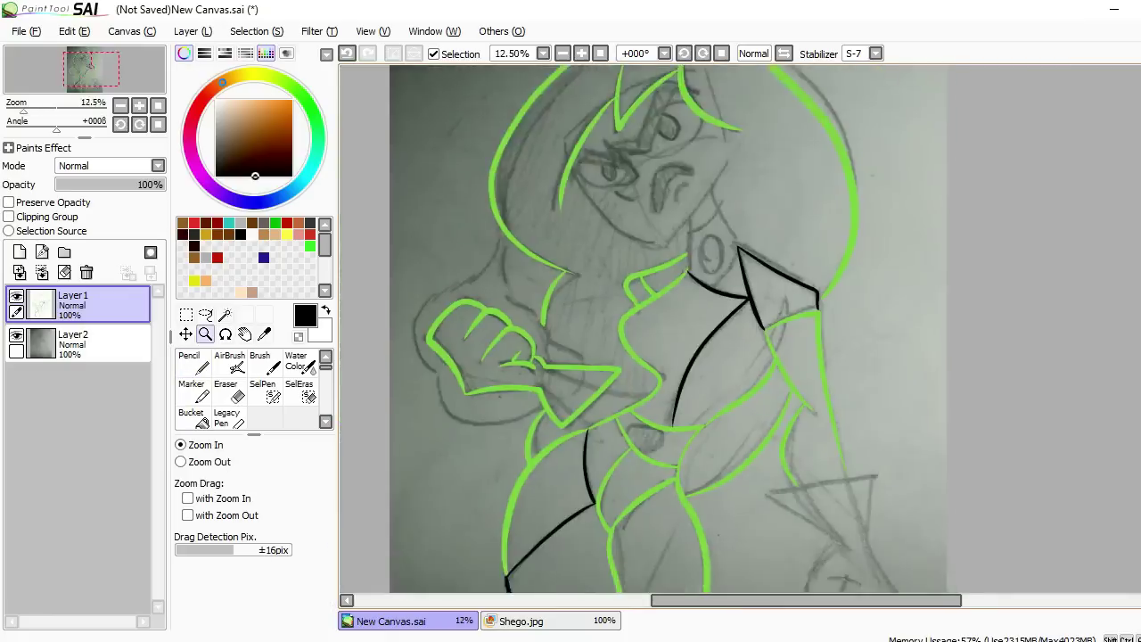
- Trace the lowered hand's glove in black, including the flared cuff, thumb and finger lines
scroll(528, 219, "up", 2)
left_click_drag(660, 189, 788, 454)
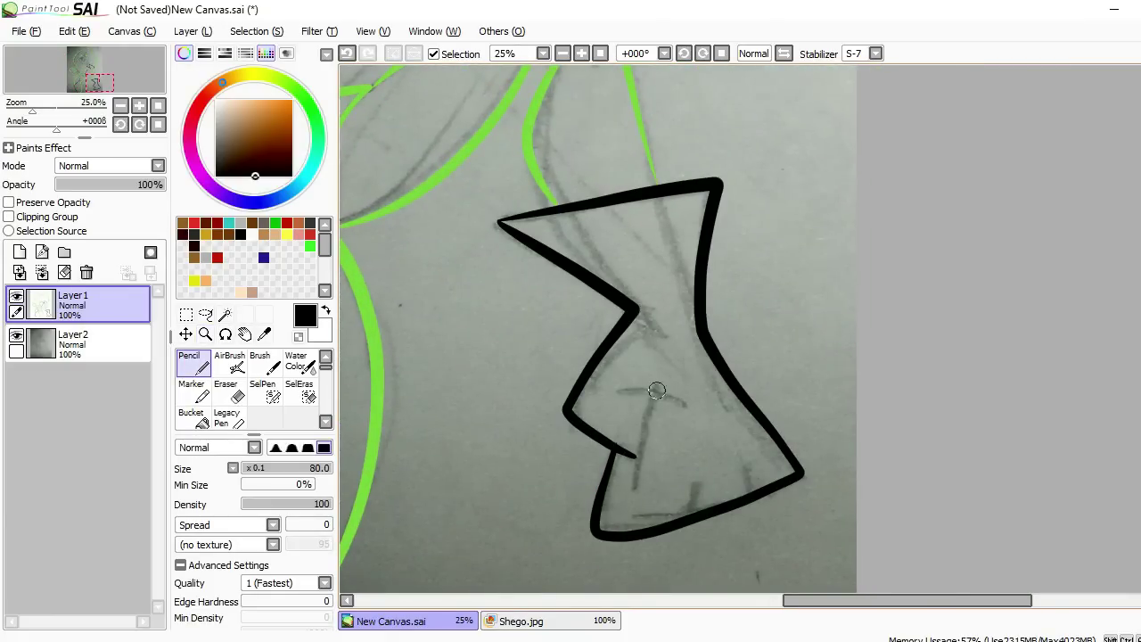
scroll(673, 431, "down", 2)
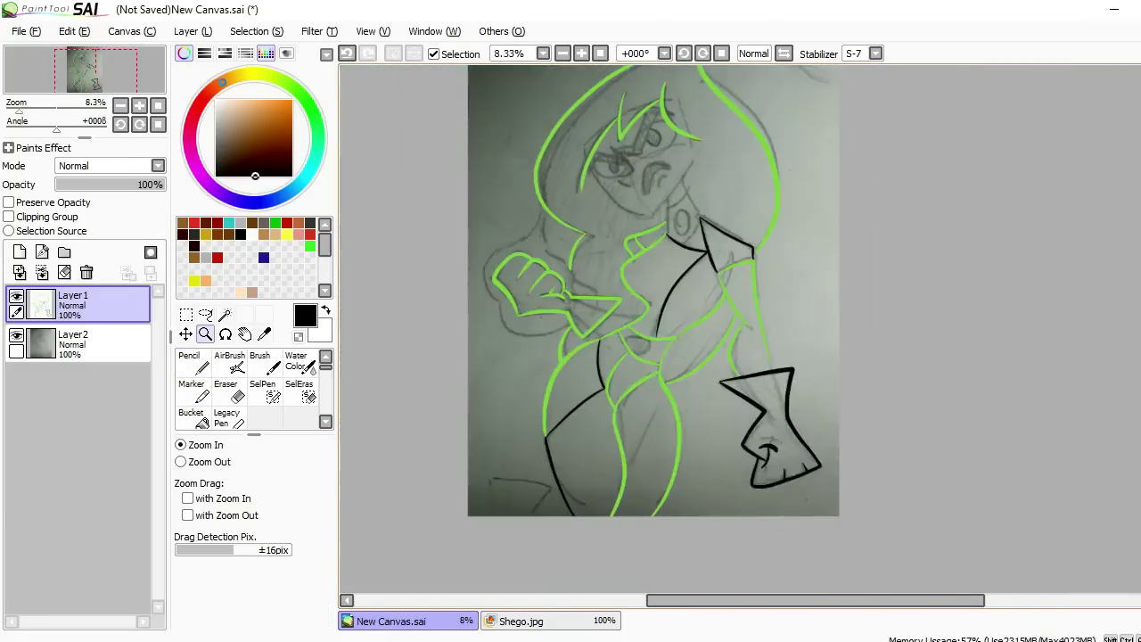
- Trace both sides of the neck and high collar in black
scroll(640, 203, "up", 4)
left_click_drag(635, 210, 707, 361)
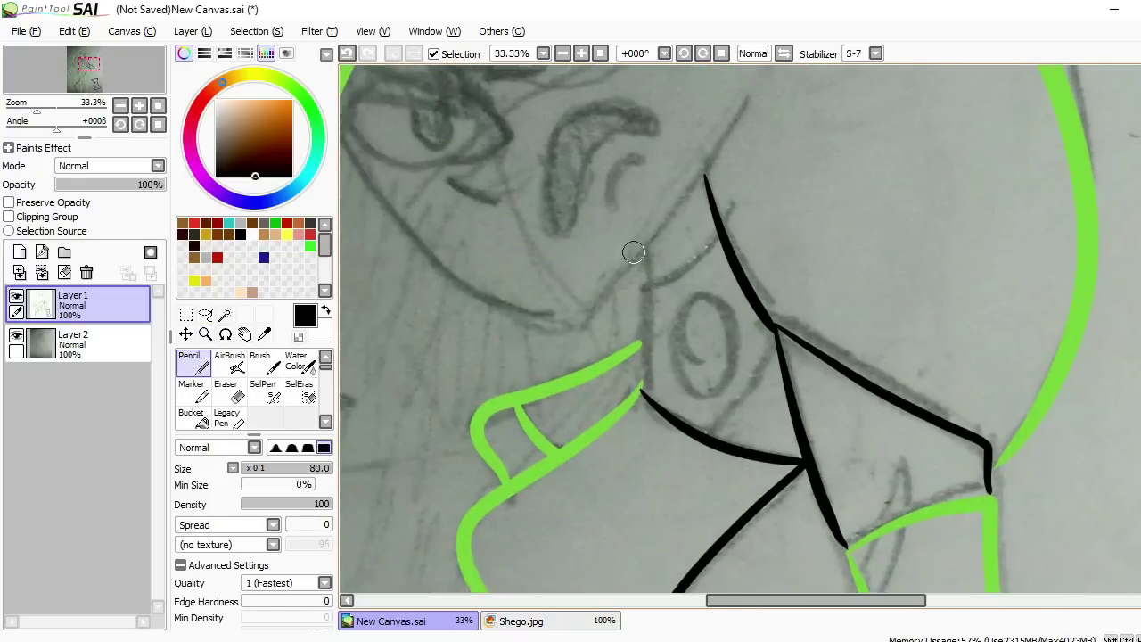
left_click_drag(639, 284, 641, 338)
key("ctrl+z")
scroll(641, 338, "down", 1)
scroll(643, 357, "down", 4)
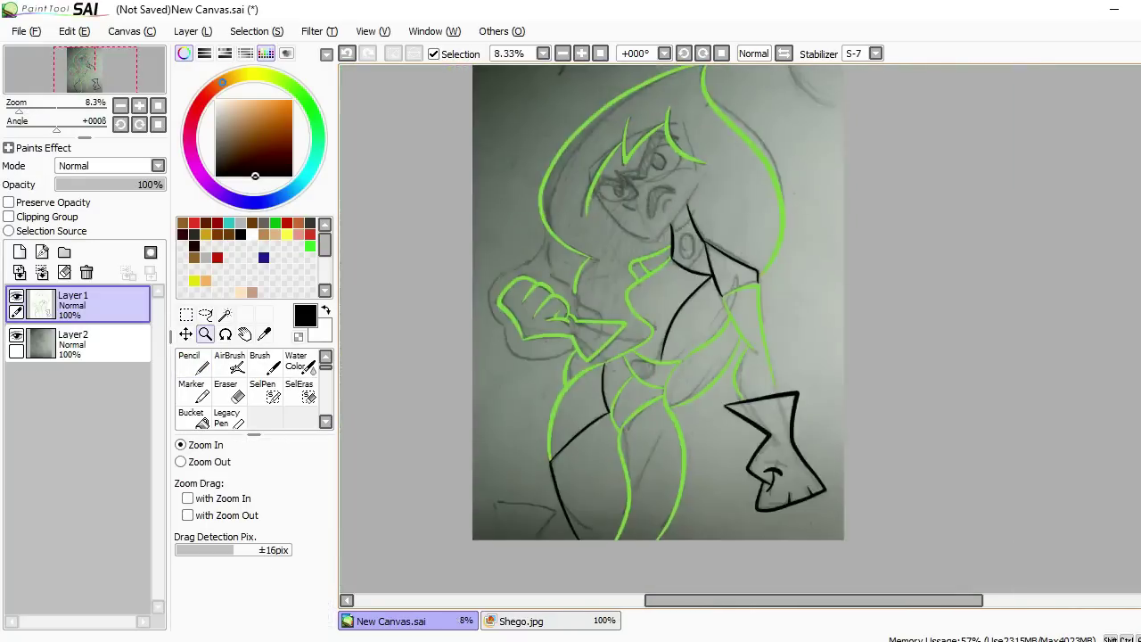
- Outline the oval belt buckle in black
scroll(603, 322, "up", 5)
key("ctrl+z")
left_click_drag(574, 309, 651, 352)
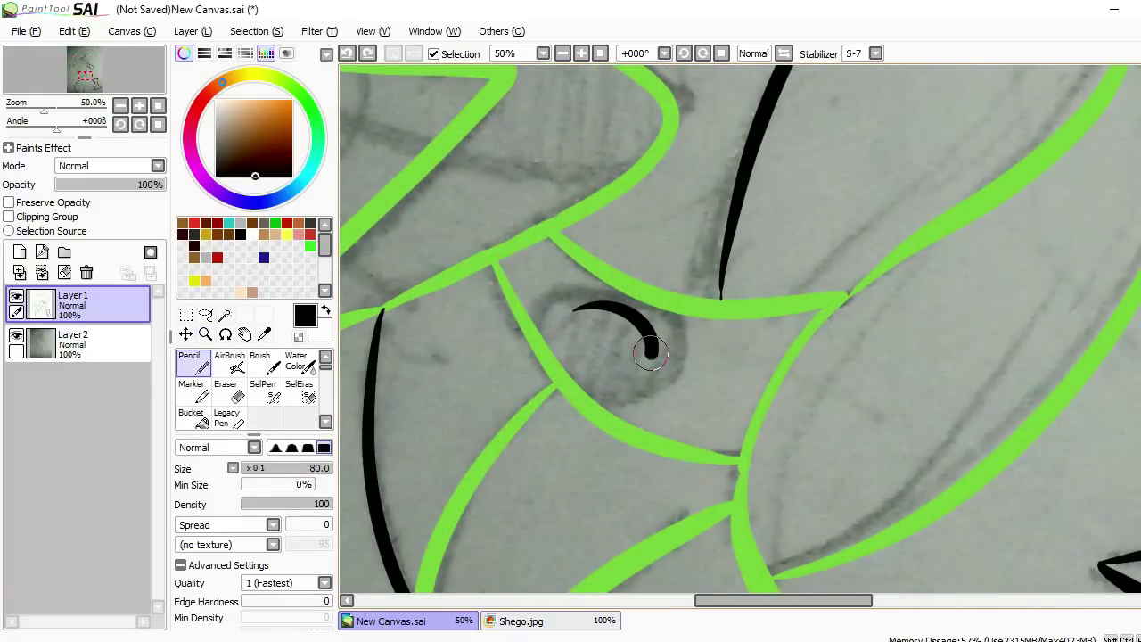
scroll(610, 306, "down", 5)
- Trace the collar's remaining edges and the oval emblem on its front in black
scroll(561, 339, "up", 3)
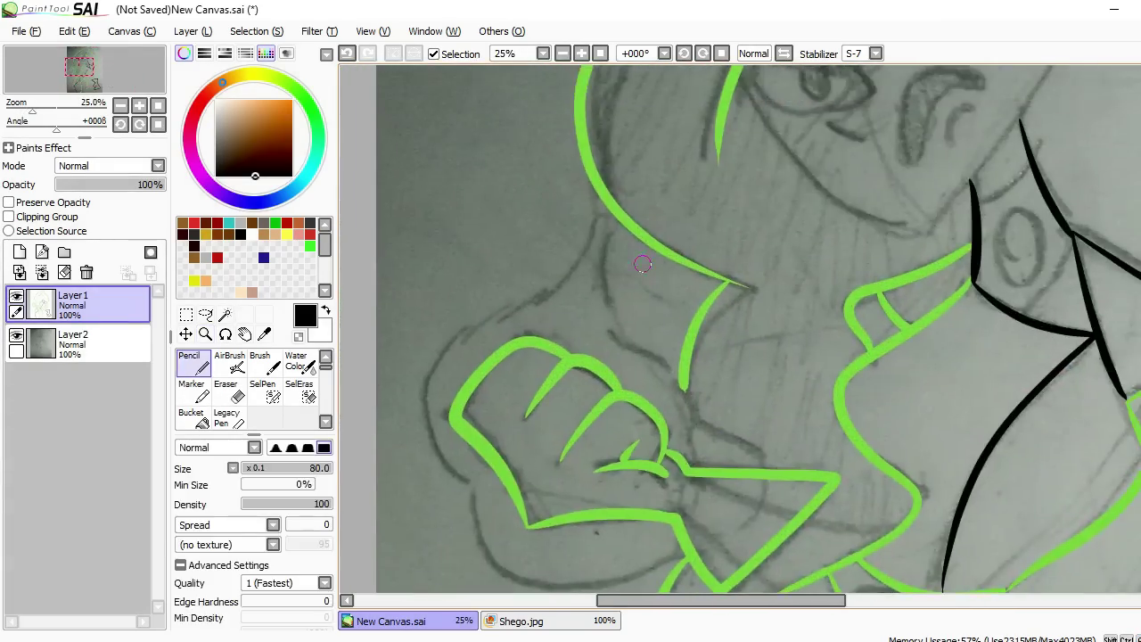
scroll(561, 339, "down", 3)
scroll(735, 289, "up", 4)
scroll(680, 184, "up", 2)
scroll(680, 184, "down", 3)
left_click_drag(668, 386, 733, 301)
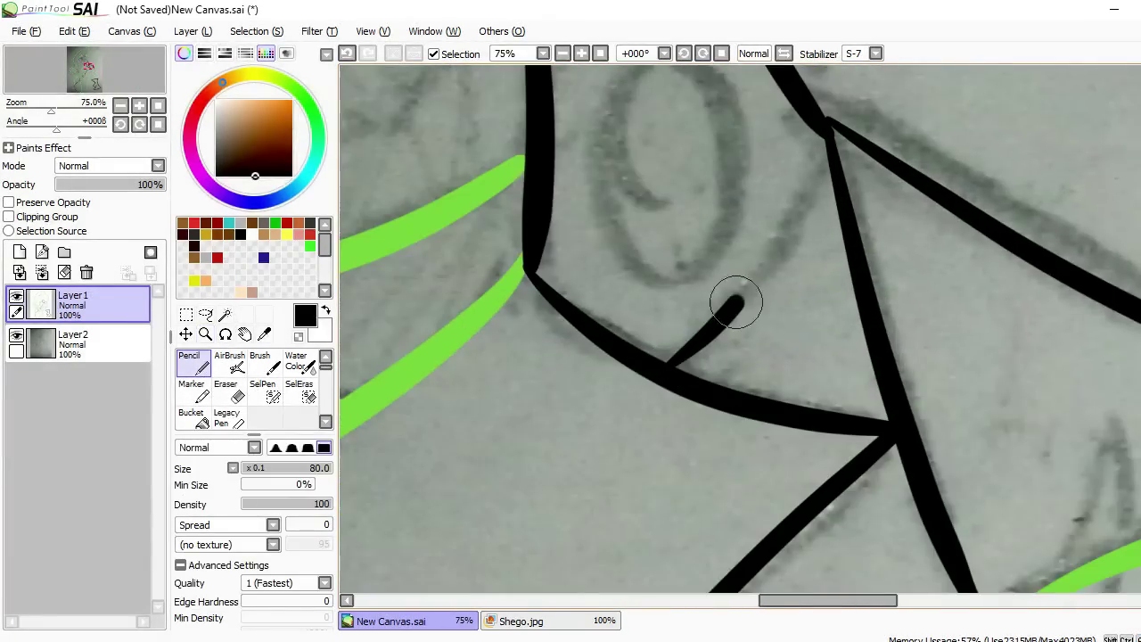
scroll(734, 300, "down", 1)
scroll(678, 374, "down", 3)
scroll(678, 374, "up", 2)
scroll(677, 402, "up", 2)
mouse_move(693, 436)
left_mouse_down()
mouse_move(662, 396)
mouse_move(745, 354)
mouse_move(696, 437)
left_mouse_up()
scroll(695, 437, "down", 2)
- Compare the drawing with the Shego.jpg reference and undo the last strokes
left_click(612, 152, "alt")
left_click(520, 620)
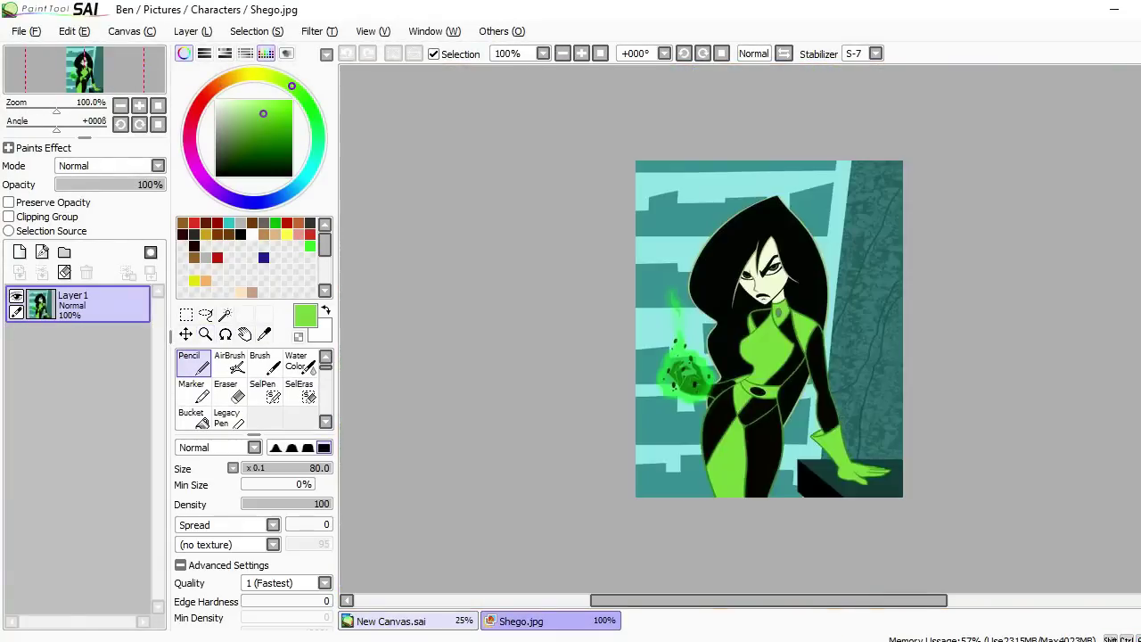
left_click(390, 621)
scroll(695, 437, "up", 1)
left_click(802, 410, "alt")
left_click(521, 620)
left_click(390, 620)
key("ctrl+z")
key("ctrl+z")
key("ctrl+z")
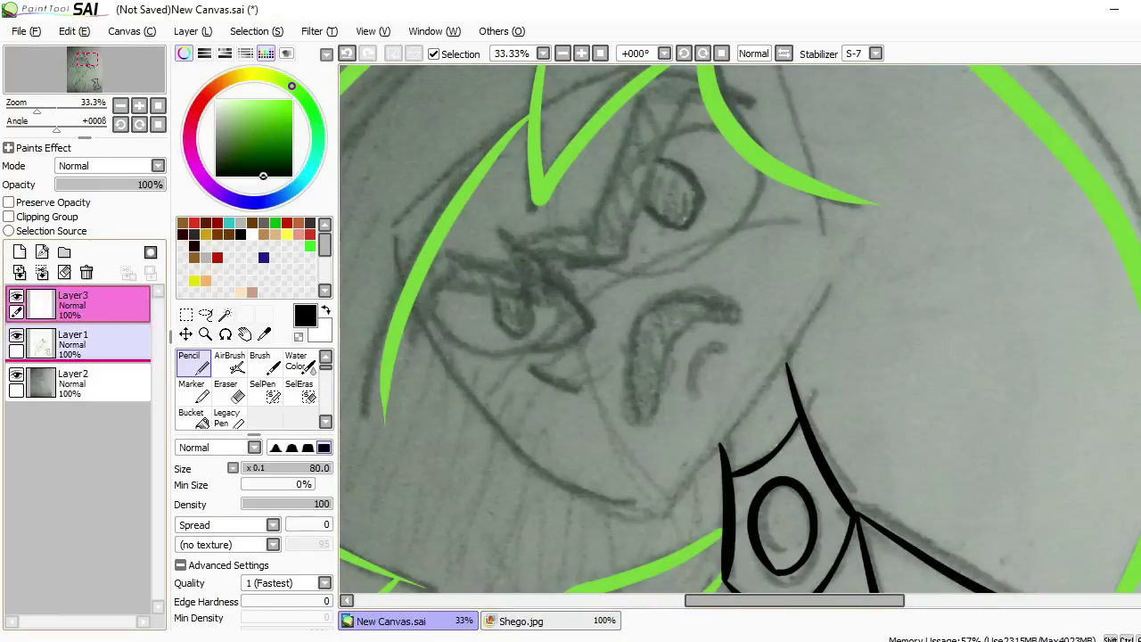
- Trace the cheeks, jaw and pointed chin in black on a separate layer beneath the green lines and merge the two layers
mouse_move(820, 188)
left_mouse_down()
mouse_move(833, 297)
mouse_move(713, 444)
mouse_move(538, 458)
mouse_move(406, 303)
left_mouse_up()
left_click_drag(93, 80, 95, 84)
key("ctrl+z")
key("ctrl+z")
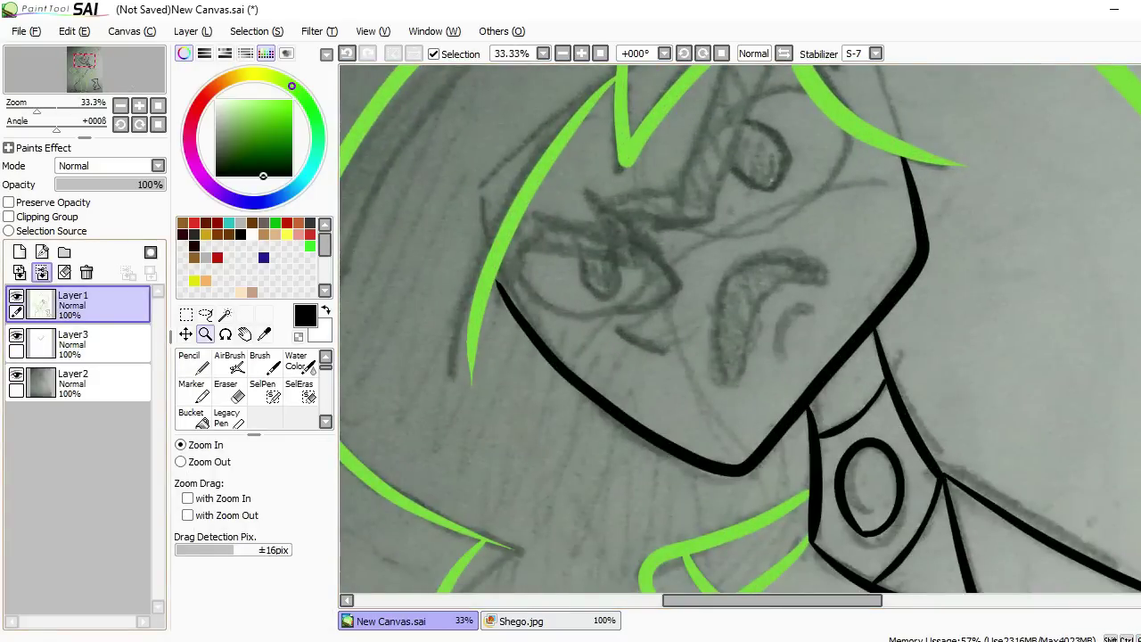
key("n")
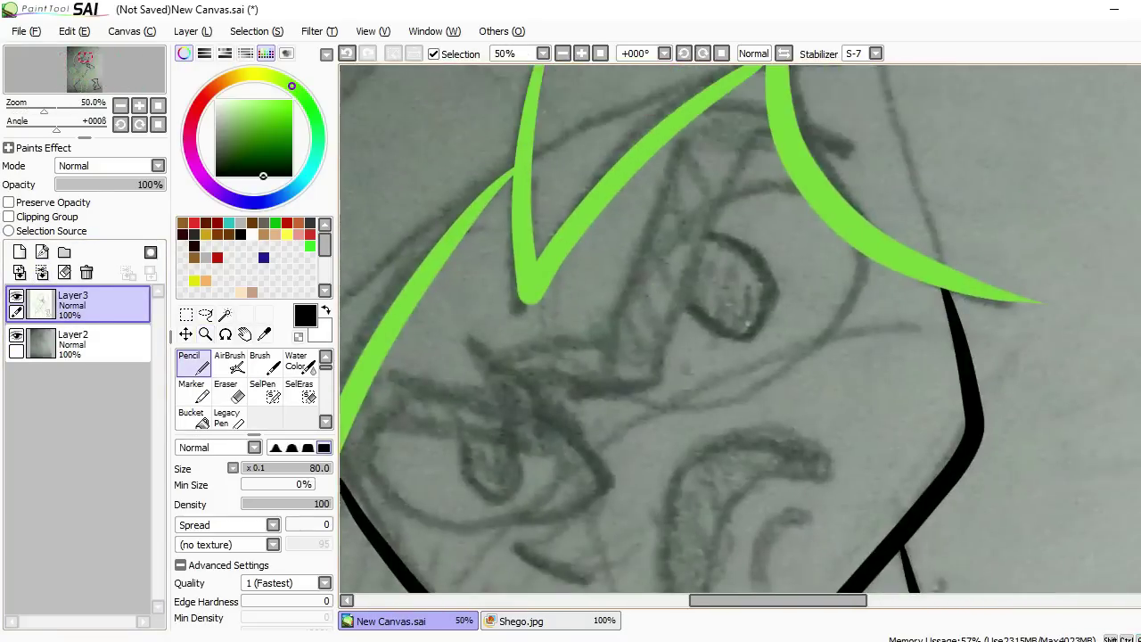
mouse_move(631, 296)
left_mouse_down()
mouse_move(788, 177)
mouse_move(798, 183)
left_mouse_up()
left_click(521, 620)
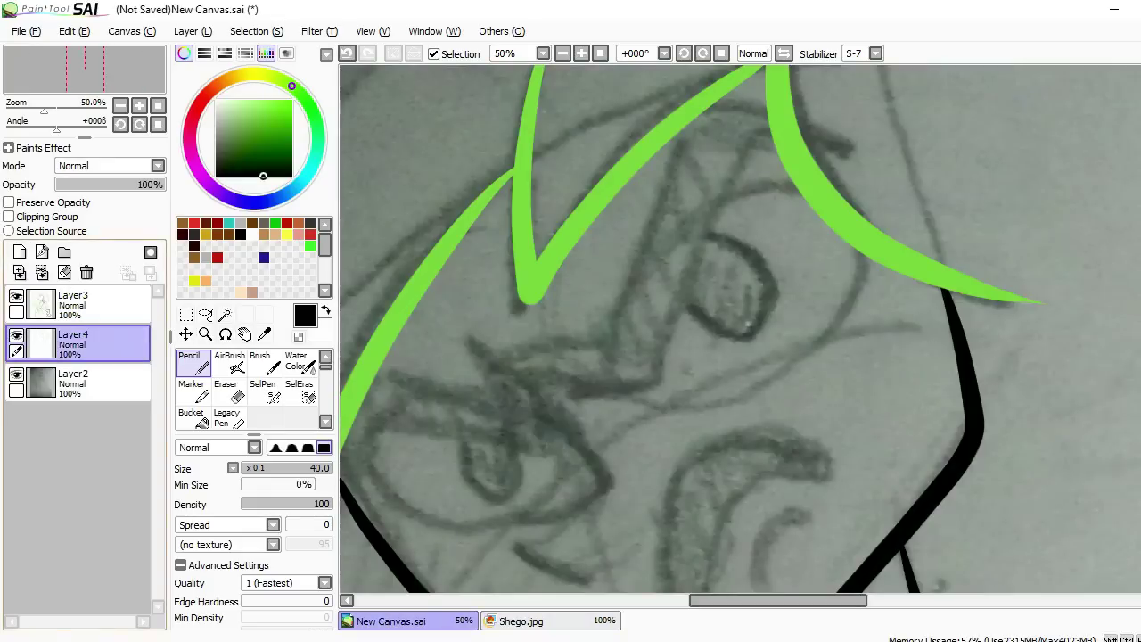
left_click_drag(558, 329, 646, 220)
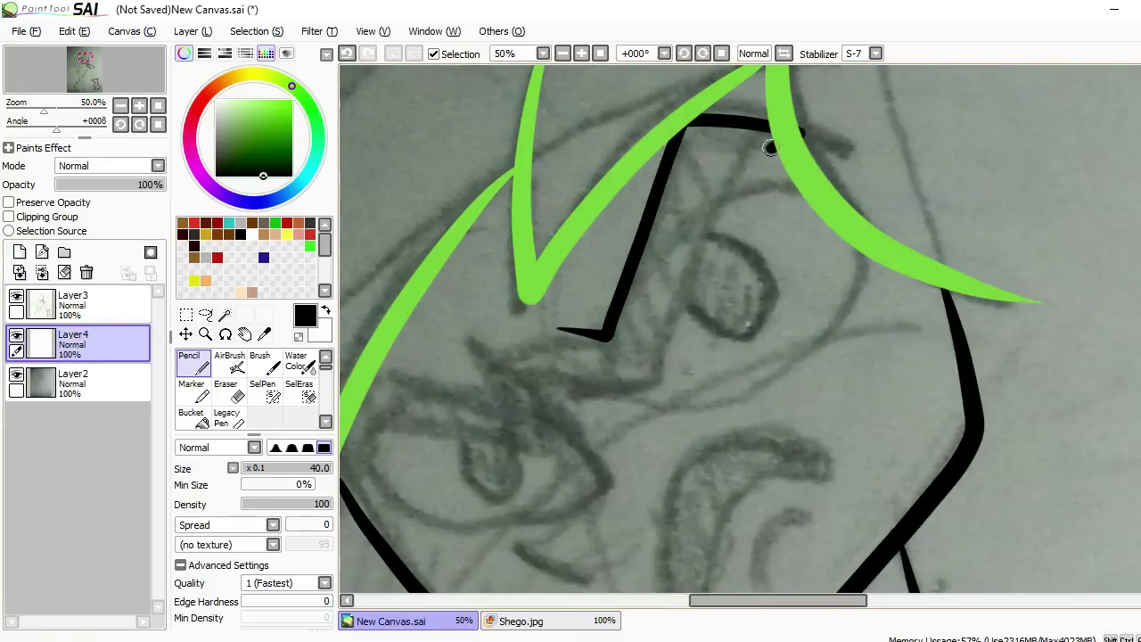
key("ctrl+z")
left_click_drag(573, 362, 628, 406)
left_click_drag(615, 357, 677, 146)
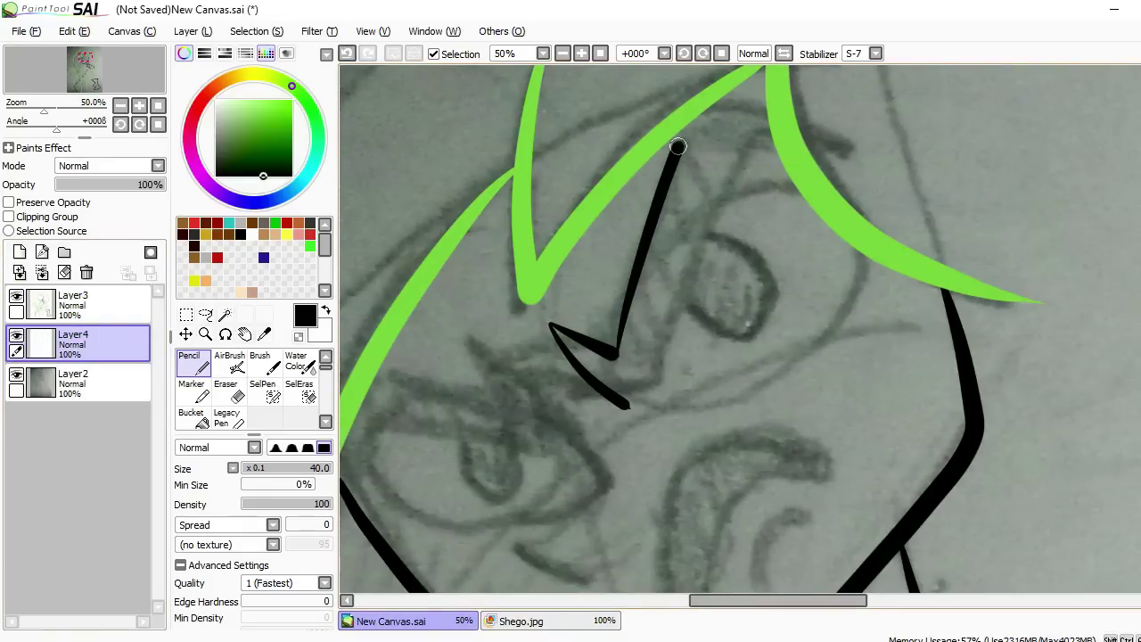
left_click(204, 334)
left_click(521, 620)
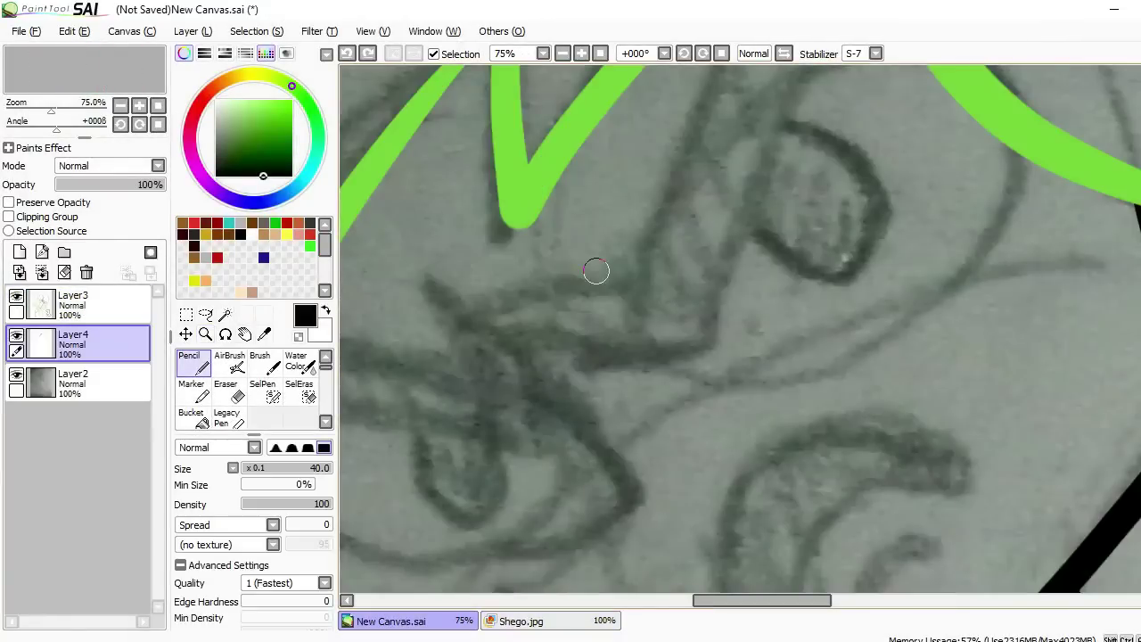
- Outline the steep angular eyebrow under the forehead hair strands in black with brush size 40 on the layer beneath the line art
left_click_drag(573, 267, 662, 285)
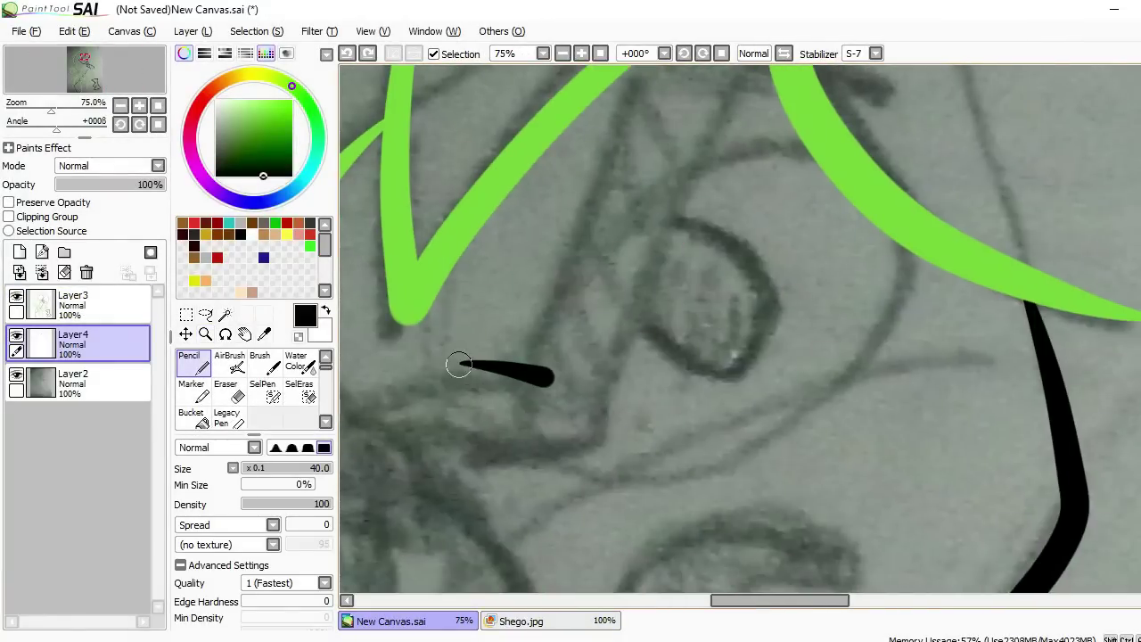
mouse_move(458, 364)
left_mouse_down()
mouse_move(659, 288)
mouse_move(693, 122)
left_mouse_up()
mouse_move(545, 384)
left_mouse_down()
mouse_move(659, 122)
mouse_move(759, 109)
left_mouse_up()
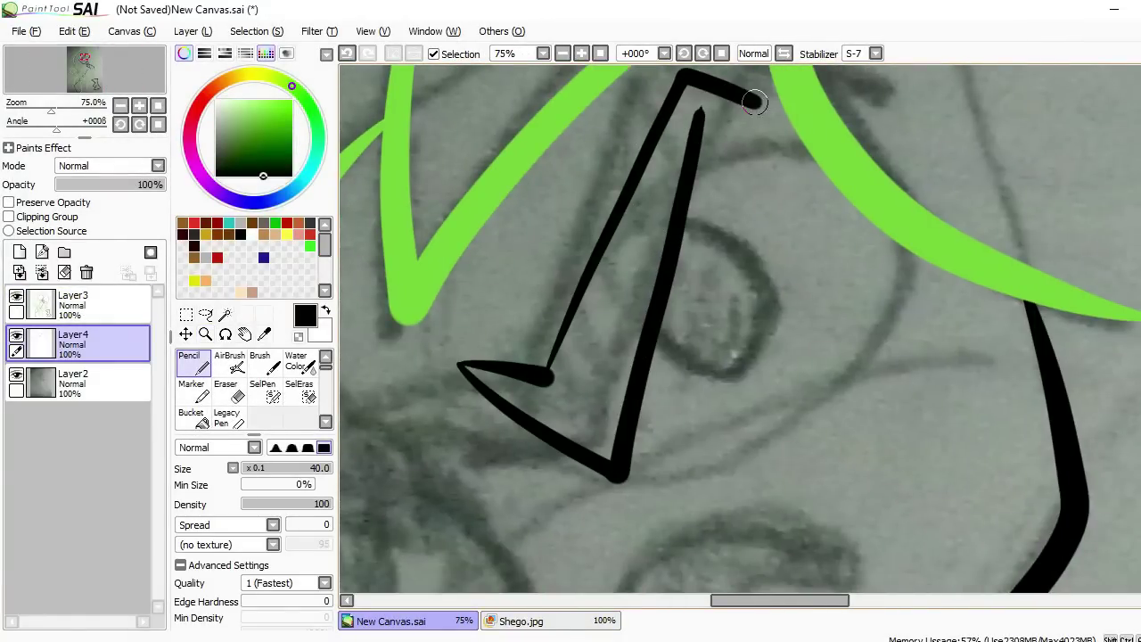
left_click(753, 138, "ctrl+alt")
key("n")
- Outline the other jagged eyebrow beside the long hair strand in black, checking its shape against Shego.jpg
left_click_drag(485, 354, 712, 243)
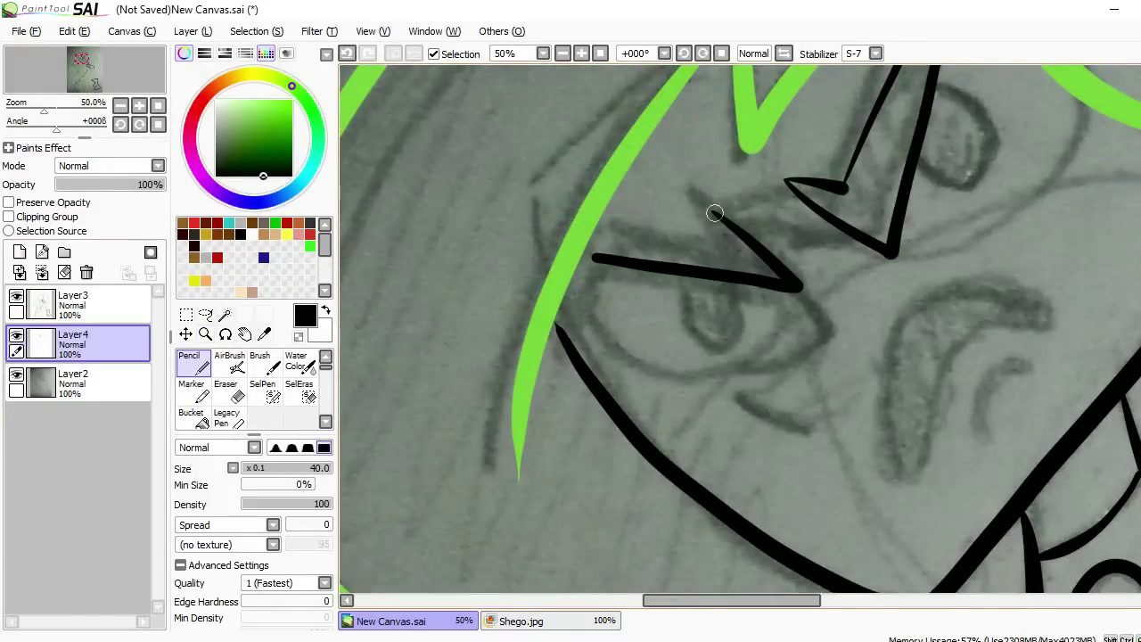
left_click(595, 262, "ctrl+alt")
left_click(737, 241, "ctrl")
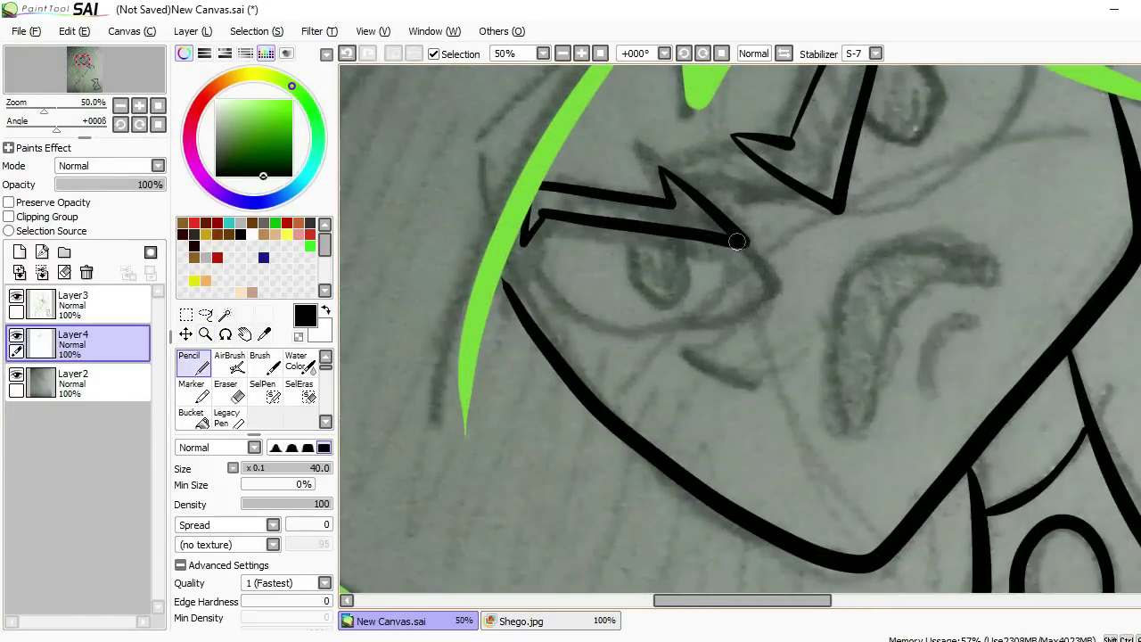
left_click(603, 202, "ctrl+alt")
left_click(521, 621)
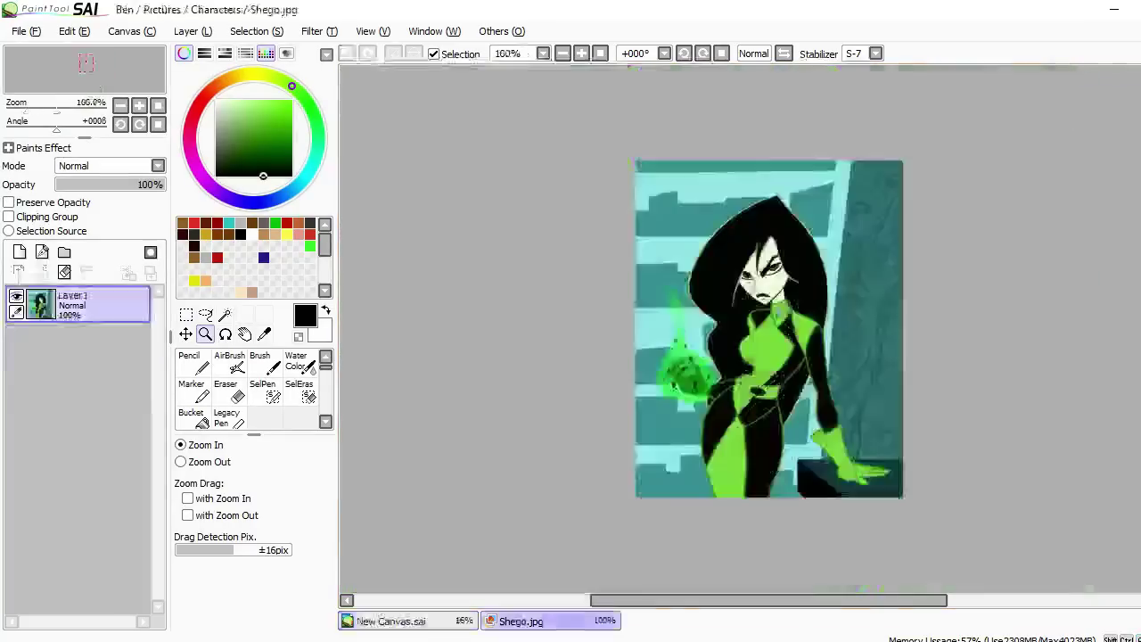
left_click(390, 620)
- Trace the rounded eye outlines beneath both eyebrows in black
left_click(553, 203, "ctrl")
left_click_drag(554, 203, 790, 262)
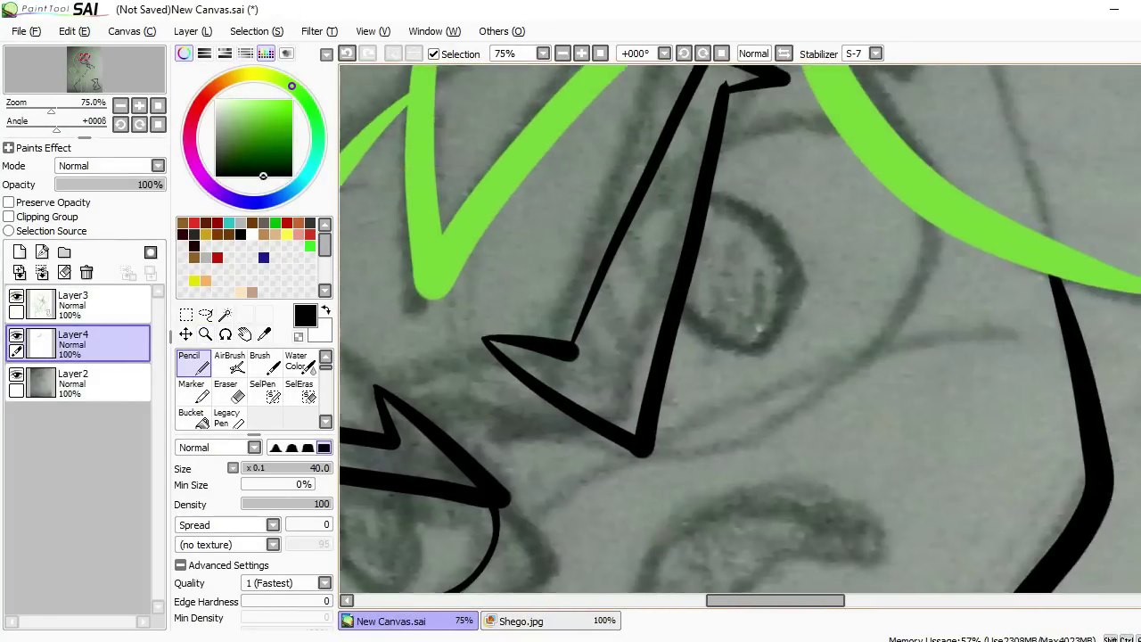
left_click_drag(629, 465, 825, 267)
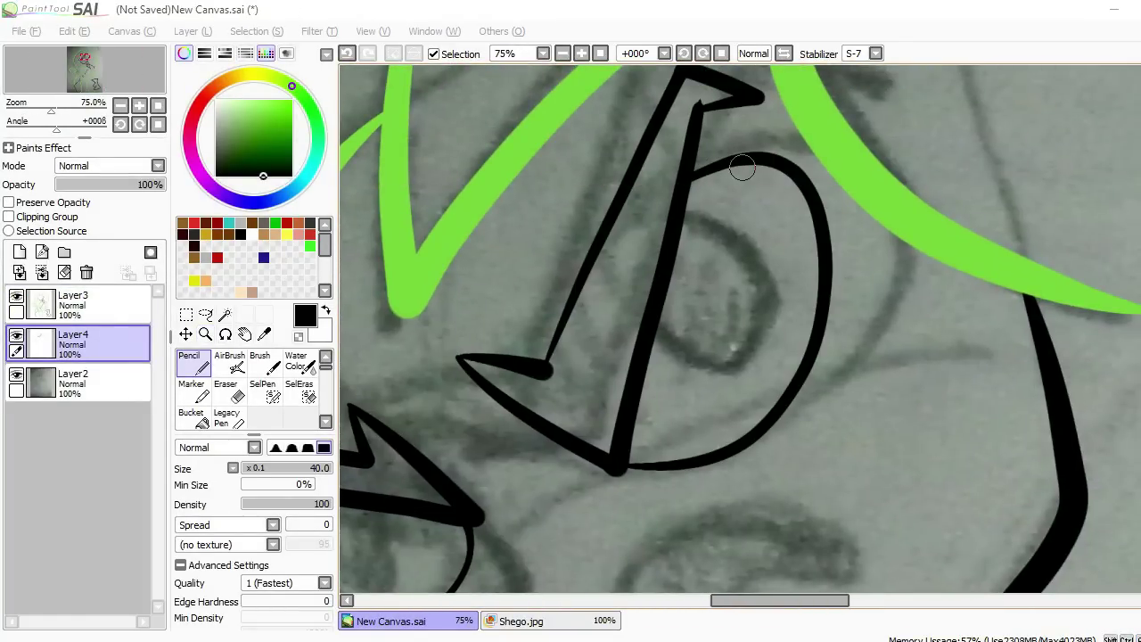
left_click(713, 179, "ctrl+alt")
- Trace the nose and the frowning mouth in black, filling the mouth solid black and adding the short line beneath it
left_click(686, 271, "ctrl")
left_click_drag(683, 270, 713, 352)
mouse_move(780, 432)
left_mouse_down()
mouse_move(706, 468)
mouse_move(811, 315)
left_mouse_up()
left_click(521, 620)
left_click(390, 620)
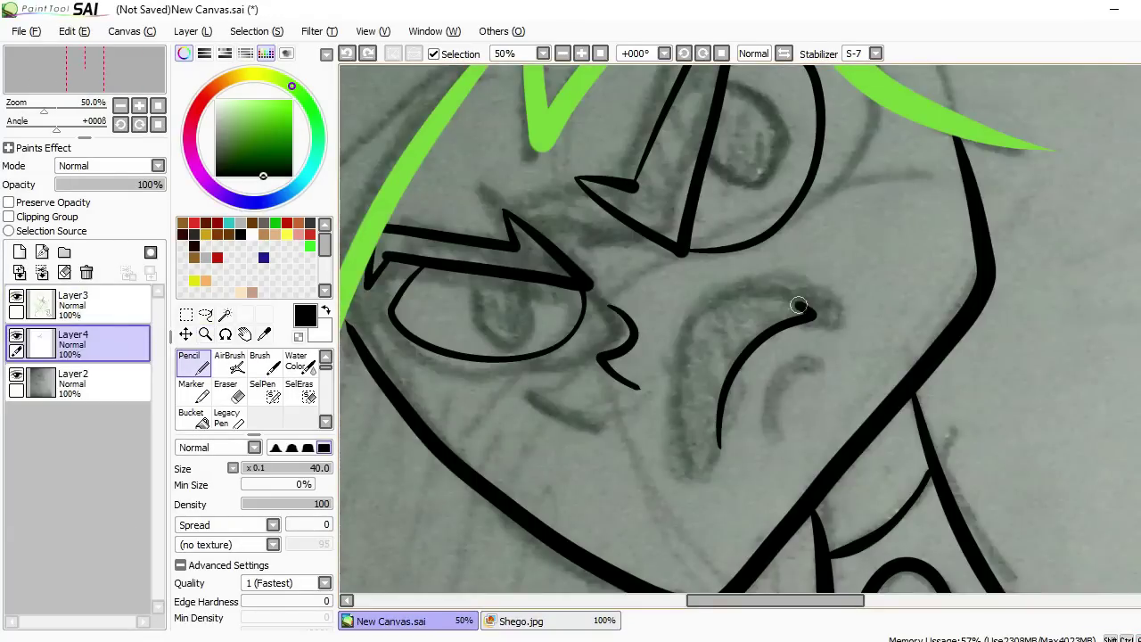
scroll(794, 355, "down", 1)
scroll(766, 267, "up", 2)
- Outline the iris inside each eye in black
mouse_move(731, 182)
left_mouse_down()
mouse_move(802, 286)
mouse_move(807, 239)
left_mouse_up()
key("ctrl+z")
left_click_drag(355, 454, 650, 293)
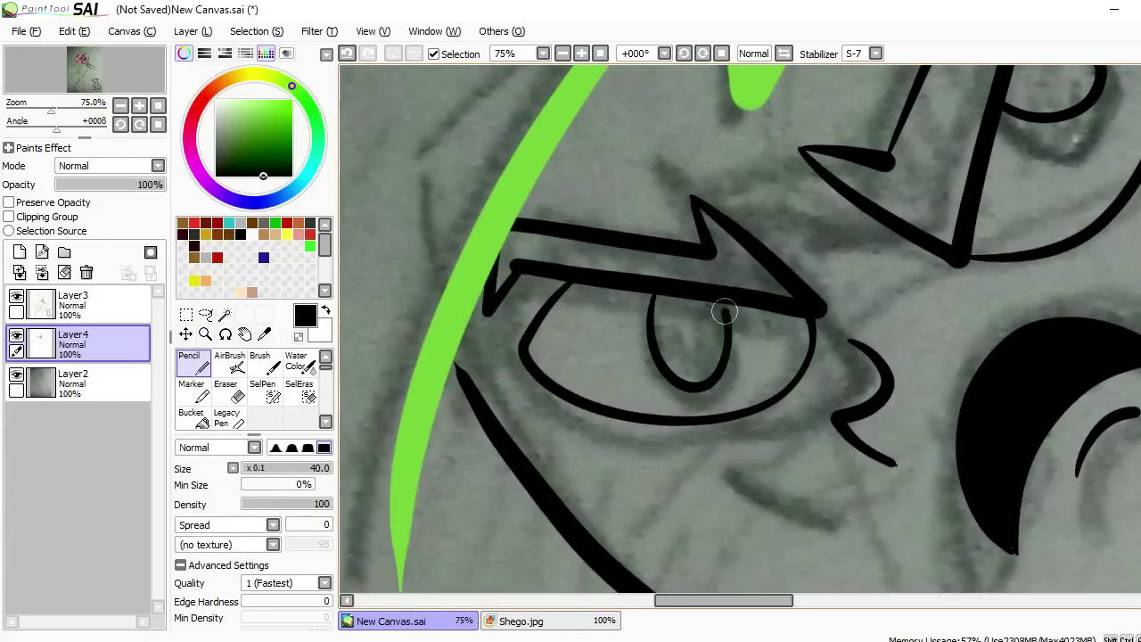
- Select both irises and fill them with dark grey, checking the eyes against Shego.jpg
scroll(724, 311, "down", 4)
scroll(724, 311, "up", 2)
left_click(722, 265)
scroll(723, 266, "down", 3)
scroll(723, 265, "up", 3)
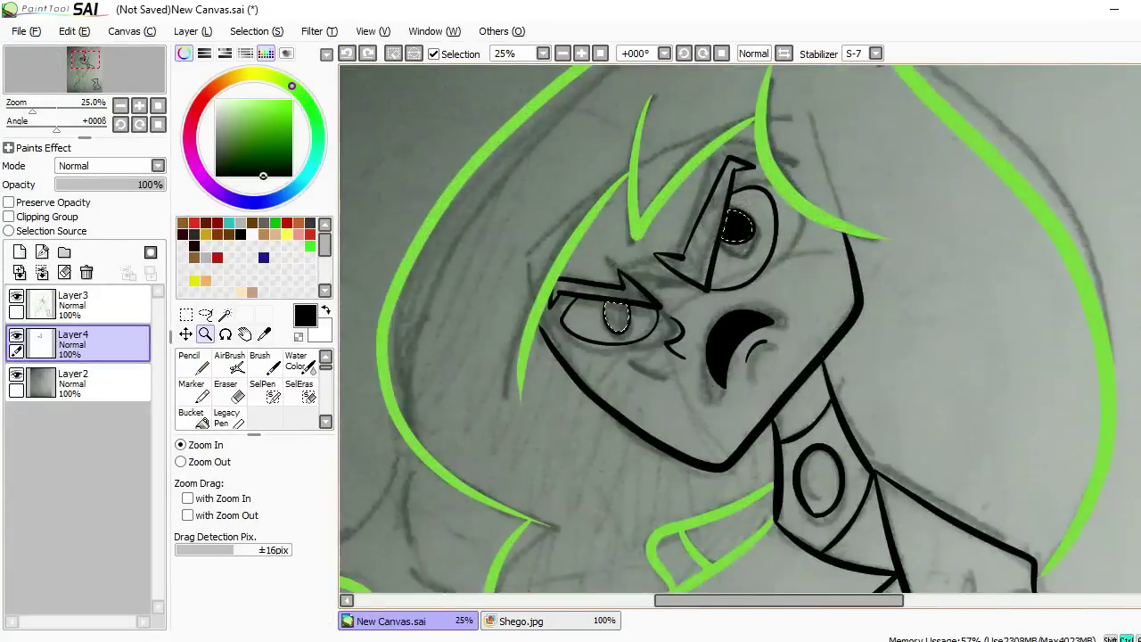
scroll(739, 329, "down", 1)
key("ctrl+Tab")
key("ctrl+Tab")
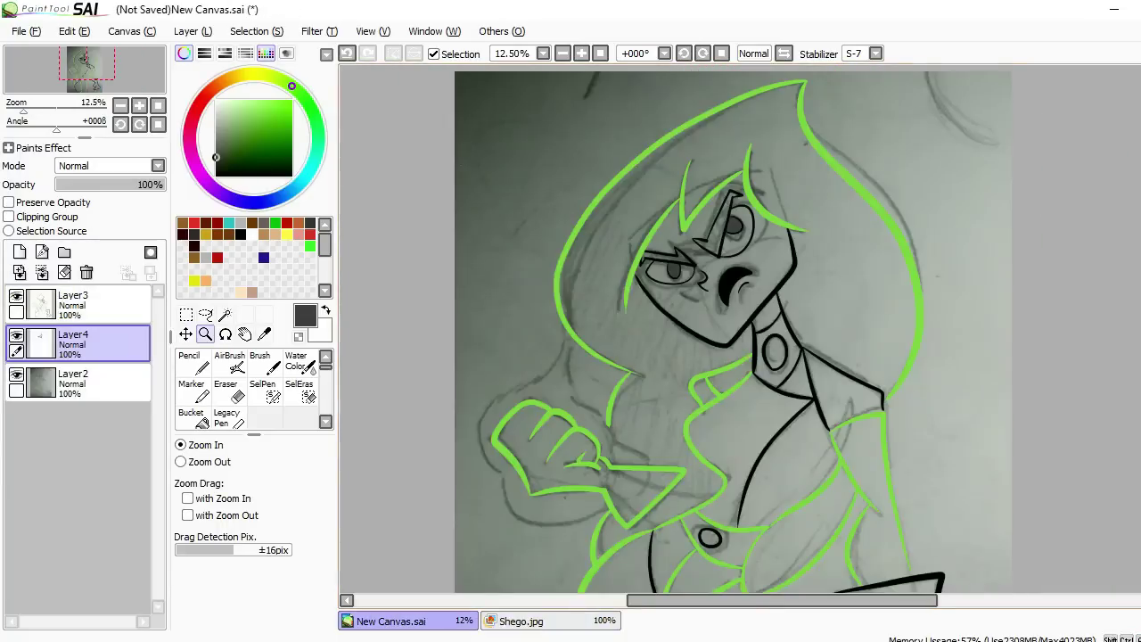
- Fill both eyebrows solid black and merge the main line art down onto the facial features layer
scroll(739, 329, "up", 2)
key("w")
left_click(73, 304)
key("ctrl+e")
scroll(660, 347, "up", 1)
key("n")
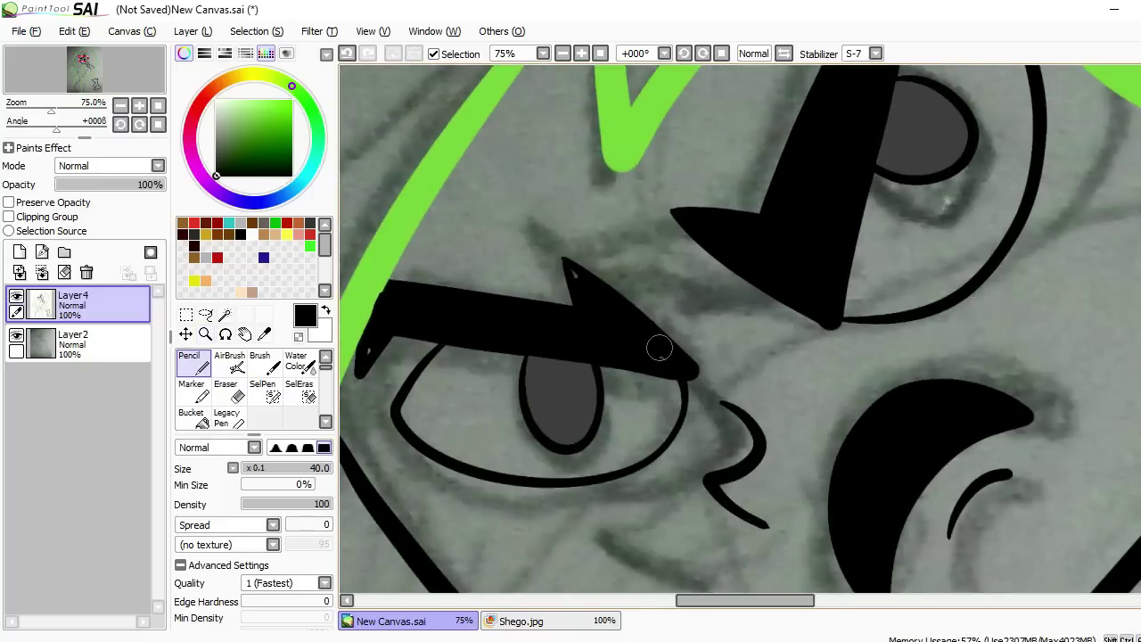
- Select the whites of both eyes and fill them white on a new layer beneath the line art
key("w")
left_click(641, 414)
left_click(963, 249, "shift")
key("ctrl+shift+n")
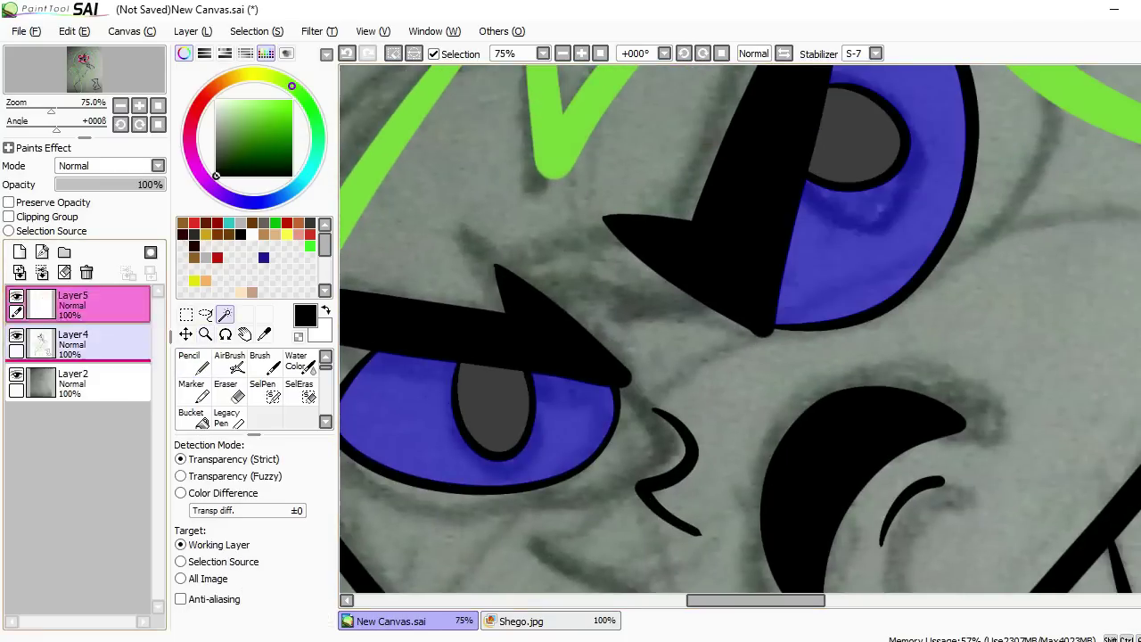
key("z")
scroll(740, 330, "down", 7)
scroll(740, 330, "up", 3)
- Trace the flame-like glow around the raised fist in a light tint of the line art's green on a new top layer
key("ctrl+shift+n")
left_click_drag(73, 343, 73, 301)
left_click(686, 285, "alt")
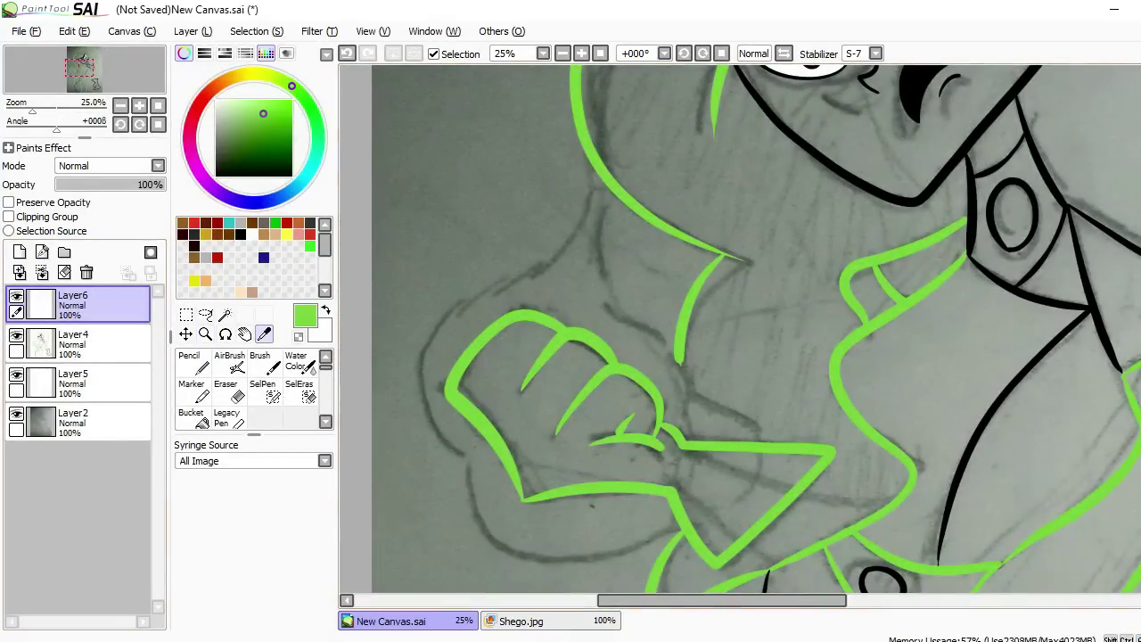
scroll(651, 267, "up", 1)
key("n")
left_click_drag(658, 367, 753, 460)
scroll(753, 461, "down", 3)
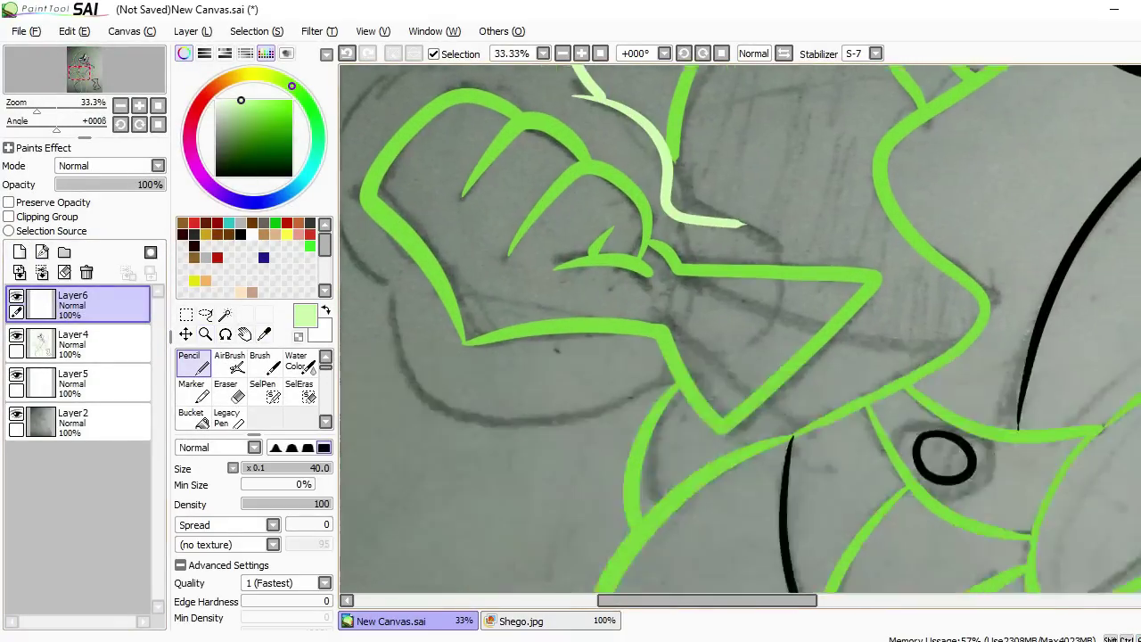
mouse_move(686, 356)
left_mouse_down()
mouse_move(436, 412)
mouse_move(374, 298)
left_mouse_up()
scroll(374, 299, "up", 3)
mouse_move(709, 272)
left_mouse_down()
mouse_move(794, 187)
mouse_move(534, 508)
left_mouse_up()
scroll(678, 303, "down", 2)
- Fill the glow shape with light green, lower its layer opacity to 30% and merge it into the line art
key("w")
left_click(678, 303)
left_click(191, 417)
left_click(678, 304)
scroll(740, 330, "right", 2)
left_click_drag(165, 184, 90, 184)
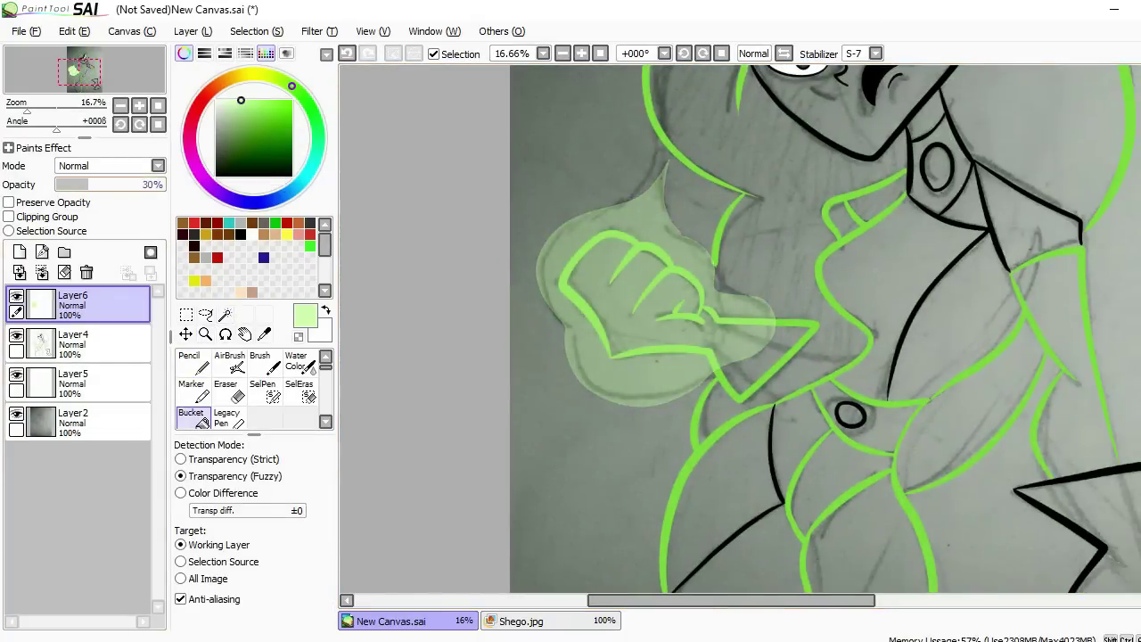
scroll(740, 330, "right", 2)
key("ctrl+d")
left_click(42, 272)
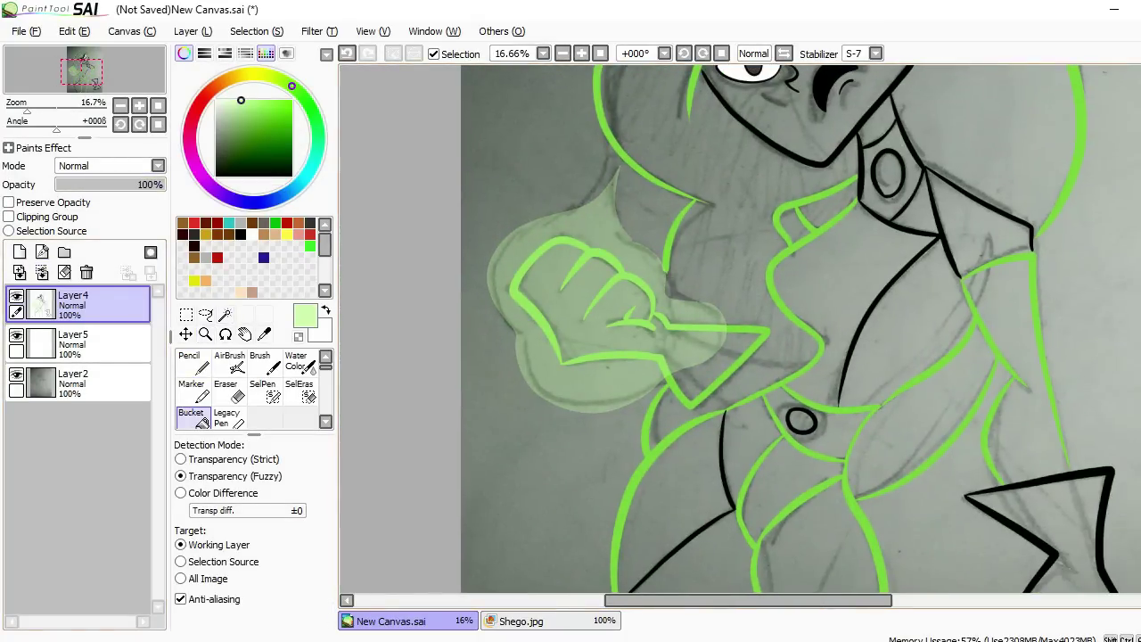
- Trace the raised arm's edges between the glove cuff and torso in black on a new layer placed beneath the line art
left_click(453, 357, "ctrl+alt")
left_click(16, 374)
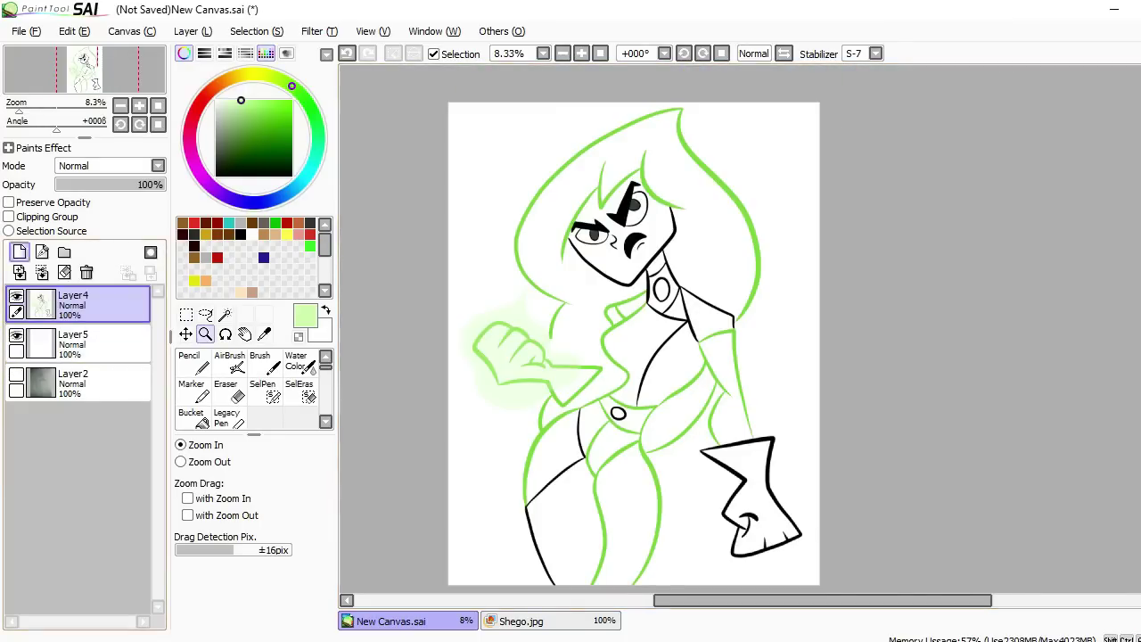
left_click(16, 374)
scroll(586, 397, "up", 2)
left_click(189, 361)
left_click(19, 252)
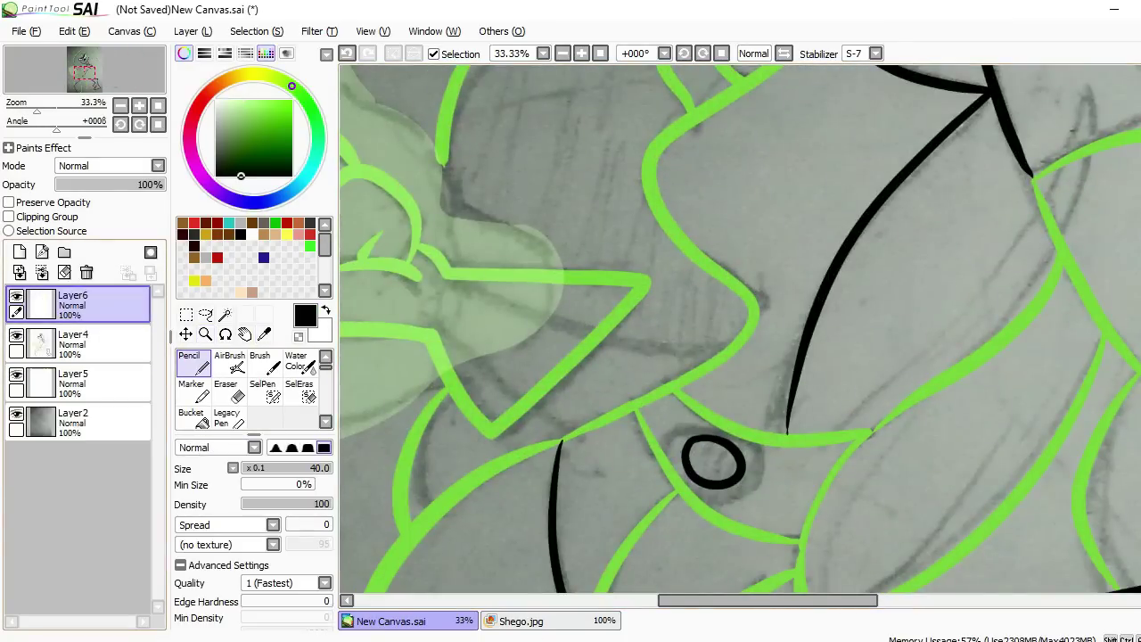
left_click_drag(71, 303, 71, 348)
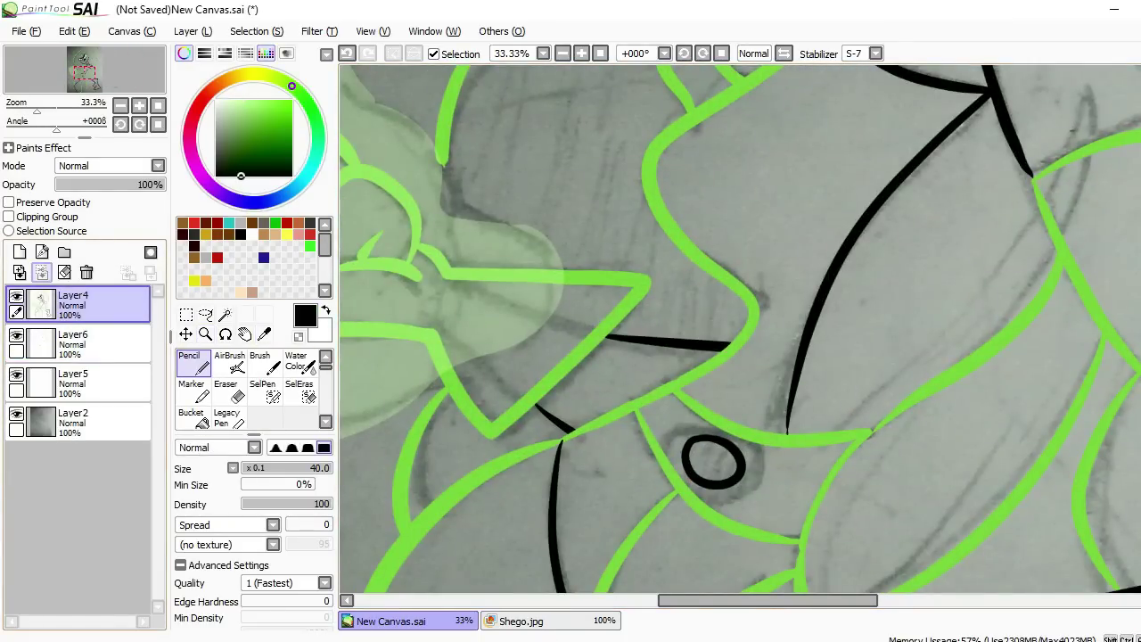
- Hide the pencil sketch layer and save the drawing as Shego.sai
left_click(205, 334)
scroll(740, 330, "down", 5)
left_click(25, 31)
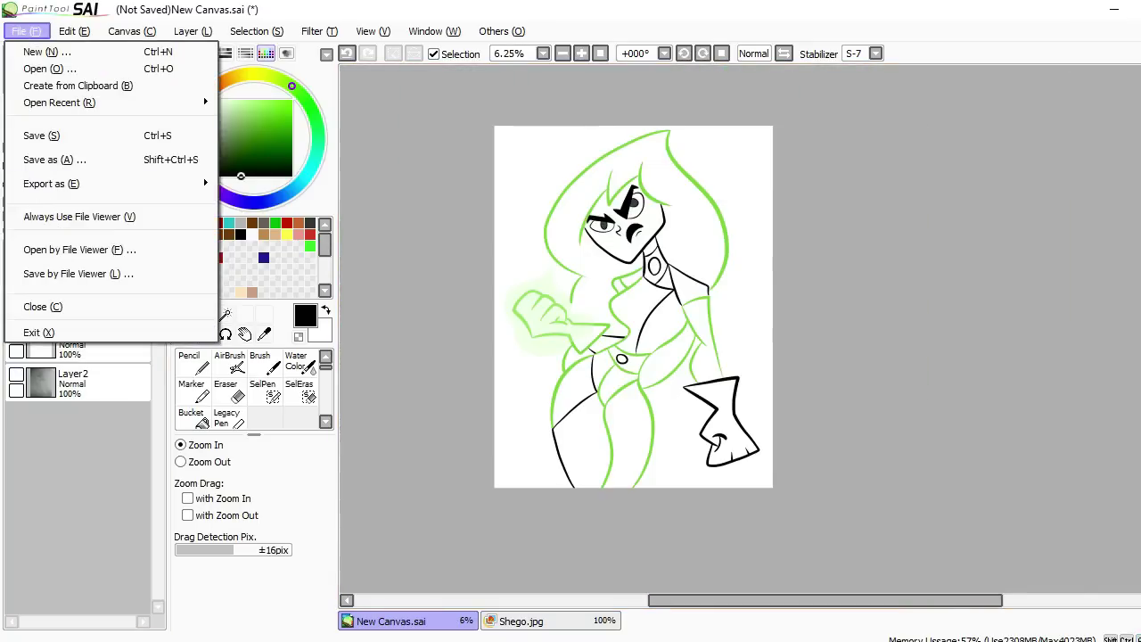
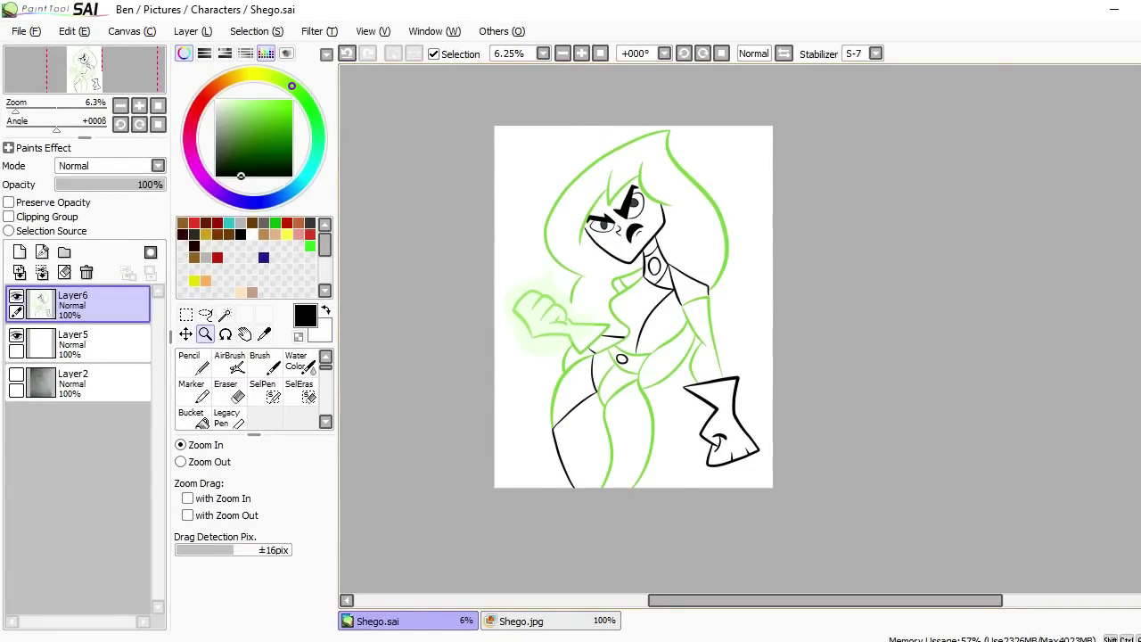
- Sample the suit's green from the leg in Shego.jpg as the drawing colour
left_click(521, 620)
left_click(264, 333)
left_click(719, 446)
left_click(377, 620)
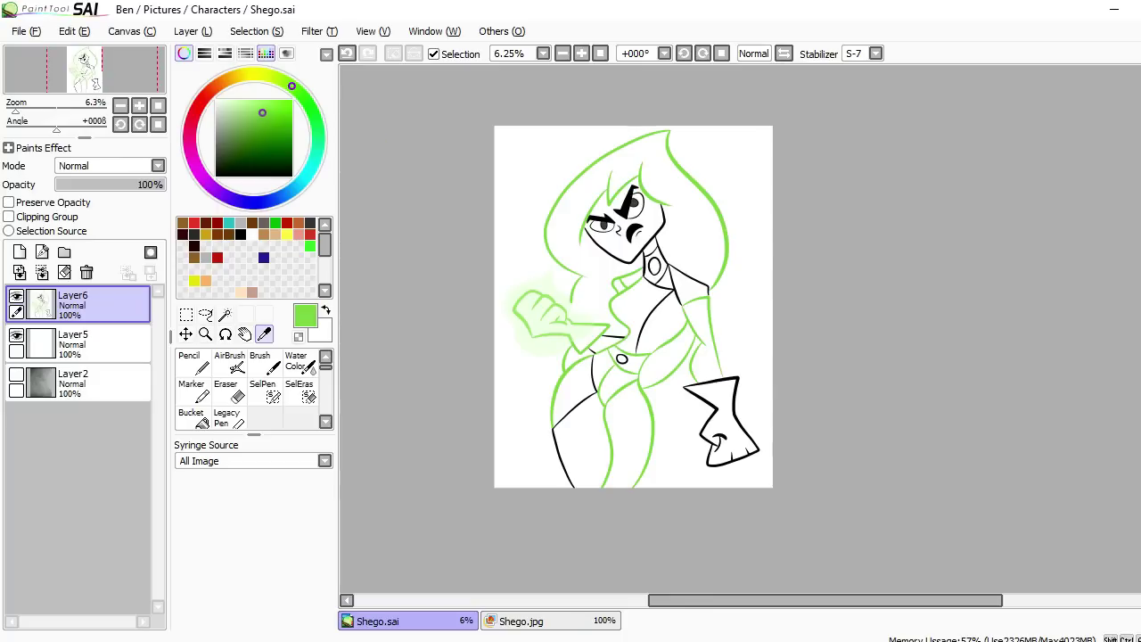
- Select the suit's collar, torso, shoulder, hip and leg panels and the lowered glove with the Magic Wand, following Shego.jpg
left_click(205, 333)
left_click(658, 322)
left_click(225, 313)
left_click(636, 289)
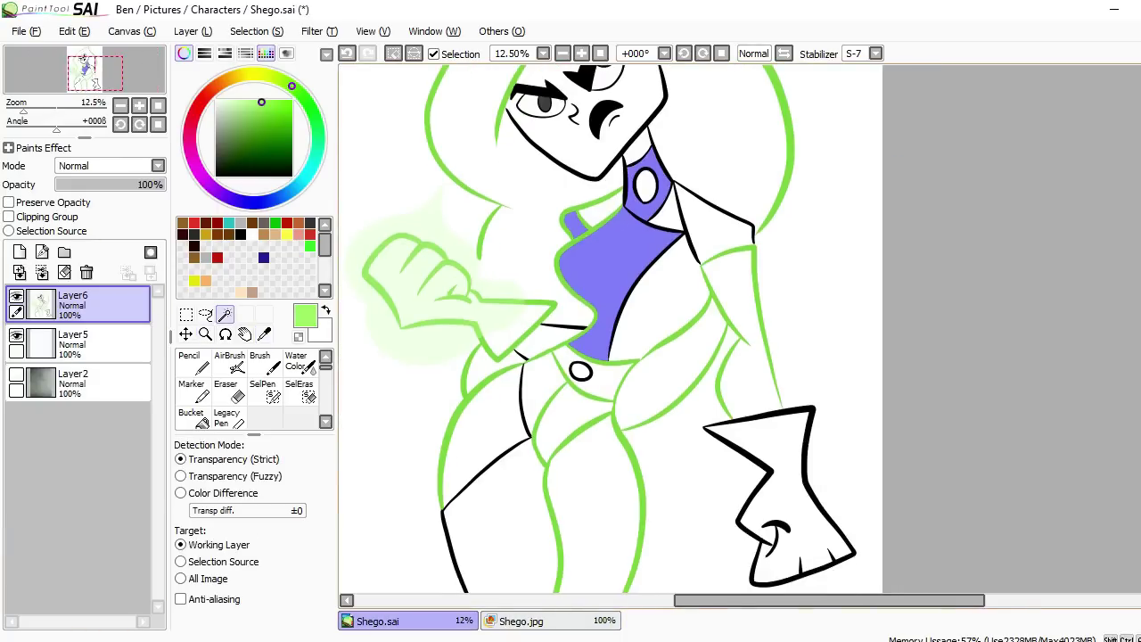
left_click(521, 620)
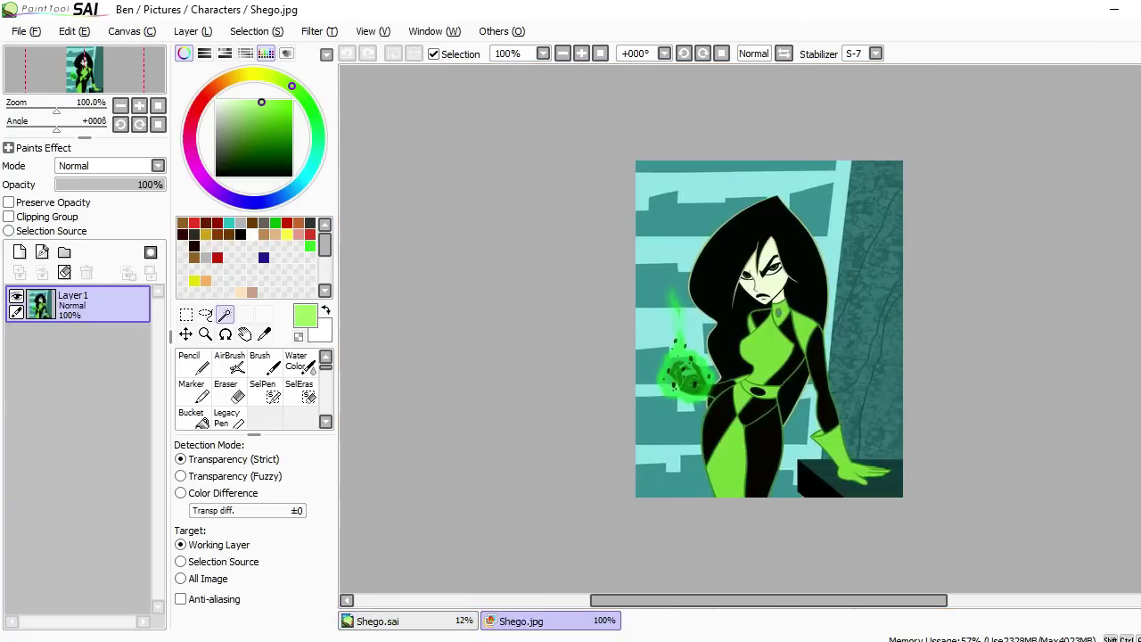
left_click(377, 620)
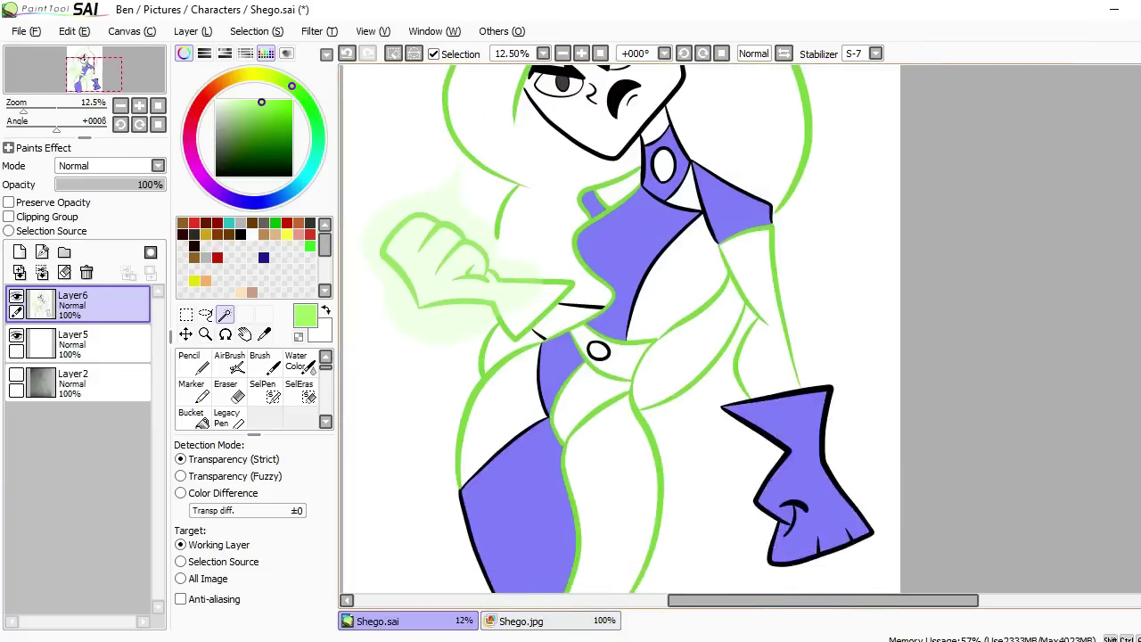
- Fill the selected suit panels and glove with bright light green on the layer beneath the line art
left_click(73, 343)
key("ctrl+f")
scroll(623, 330, "up", 5)
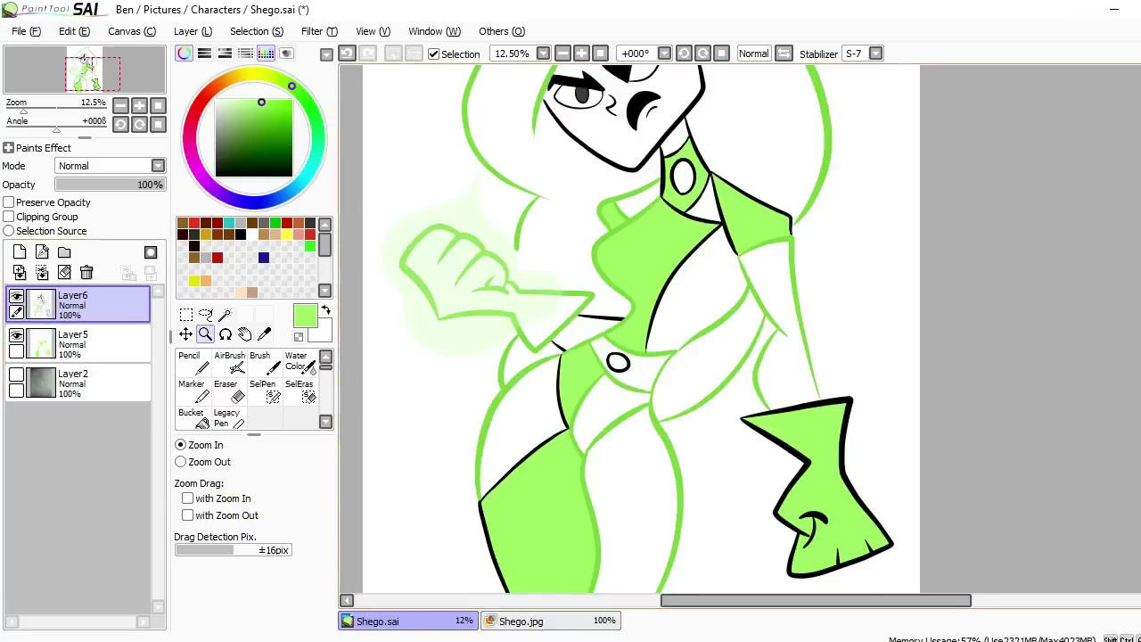
- Select the belt panel around the buckle with the Magic Wand and fill it light green on the layer beneath the line art
scroll(623, 330, "up", 3)
left_click(618, 443)
left_click(685, 256)
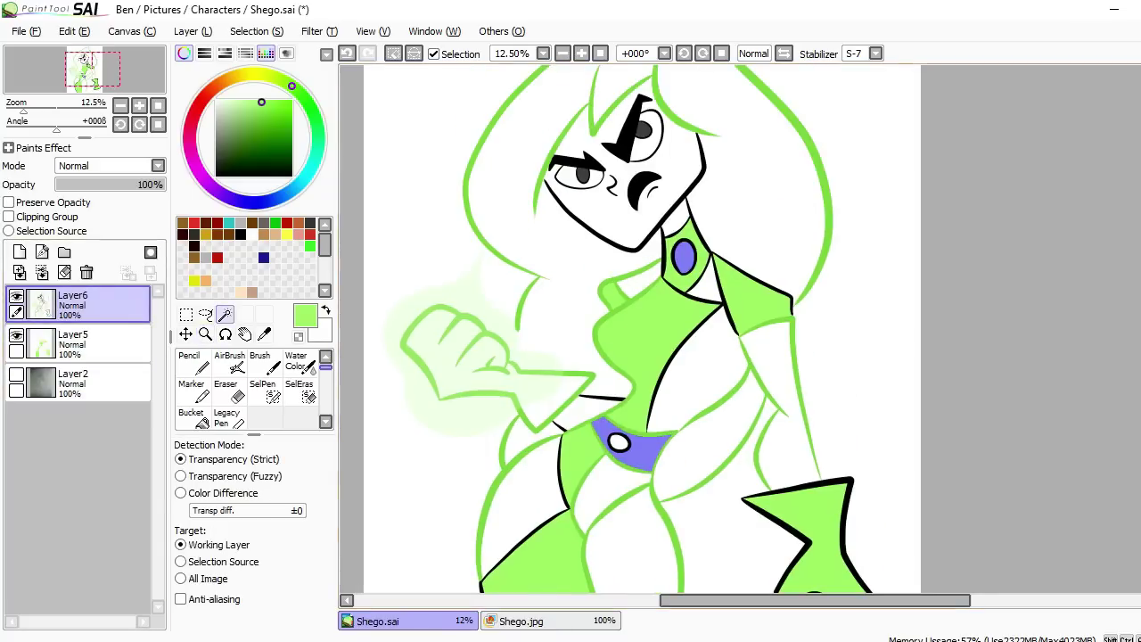
key("b")
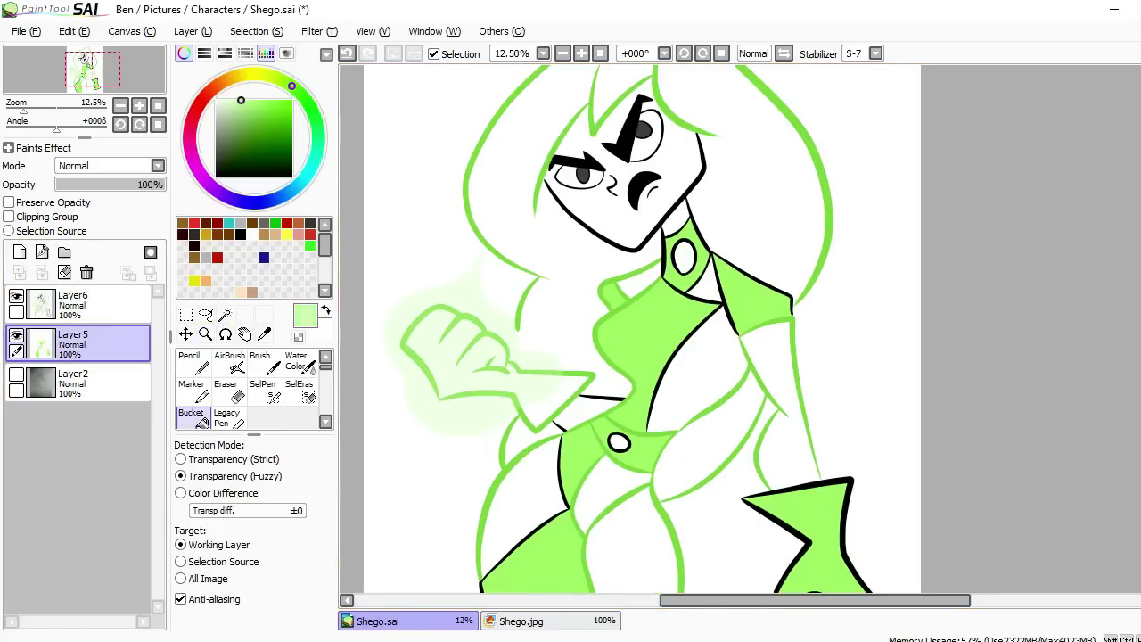
- Fill the collar gem dark green and the suit's dark torso, arm, hip and leg panels black, using colours sampled from Shego.jpg
left_click(551, 620)
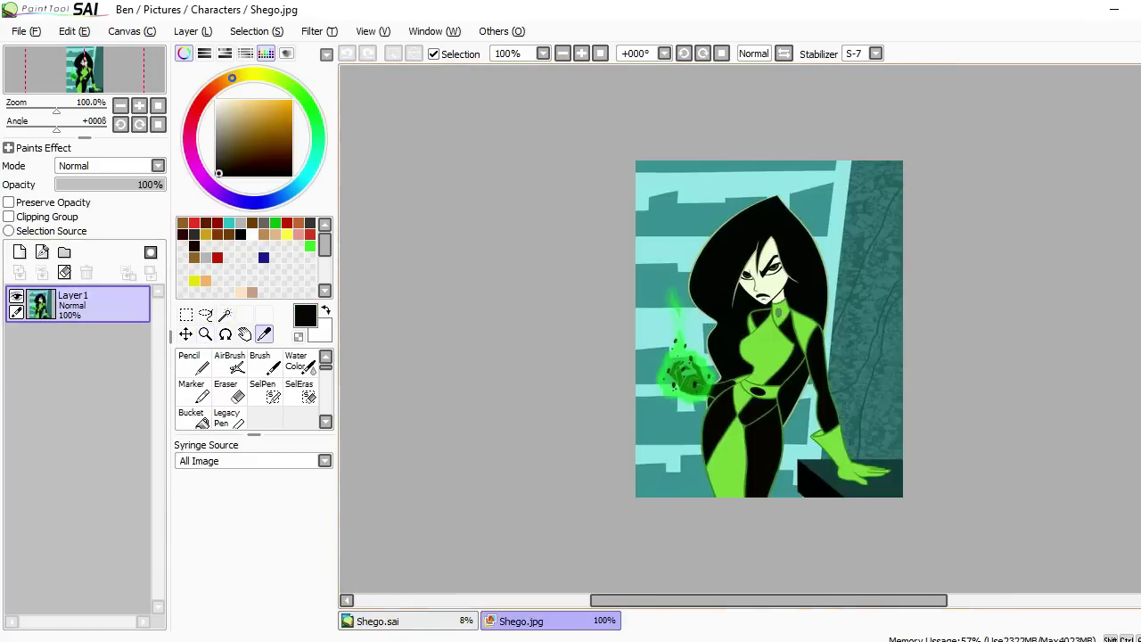
left_click(377, 620)
left_click(521, 620)
left_click(377, 621)
left_click(73, 339)
key("b")
left_click(575, 419)
left_click(696, 303)
left_click(749, 357)
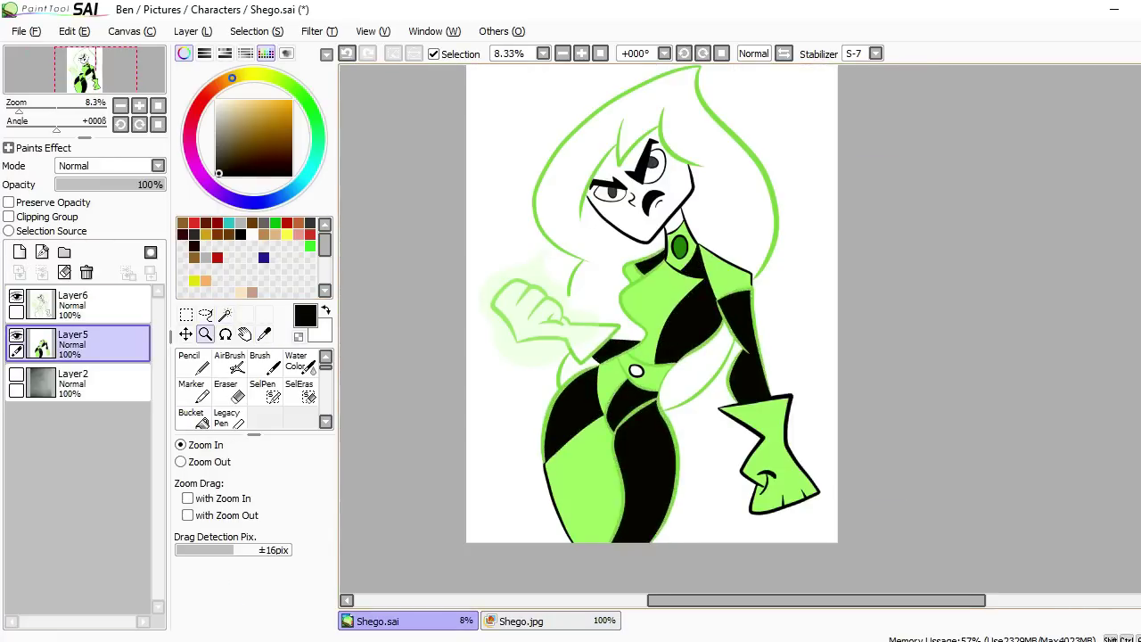
- Select the hair areas on the line art layer and fill them black on the colour layer beneath
left_click(73, 300)
left_click(731, 196)
left_click(73, 339)
left_click(731, 196)
scroll(650, 303, "down", 1)
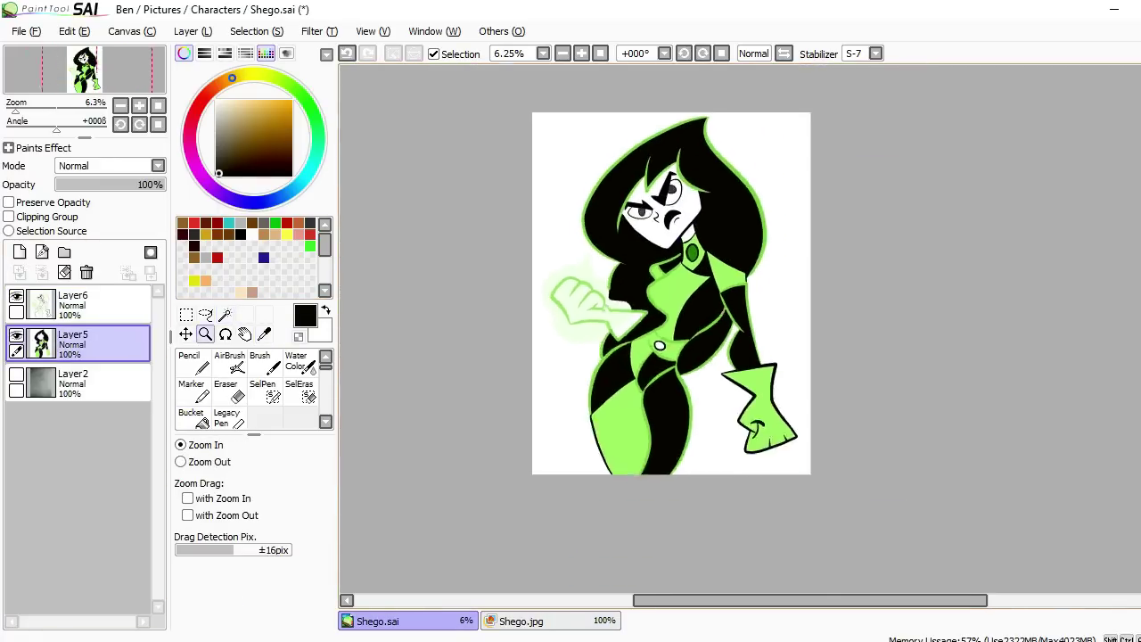
- Select the raised glove from the line art and fill it with black sampled from Shego.jpg on the colour layer
left_click(521, 620)
left_click(377, 620)
left_click(73, 299)
left_click(225, 314)
left_click(512, 330)
left_click(73, 338)
left_click(264, 333)
left_click(522, 620)
left_click(377, 620)
left_click(191, 418)
left_click(503, 334)
left_click(205, 333)
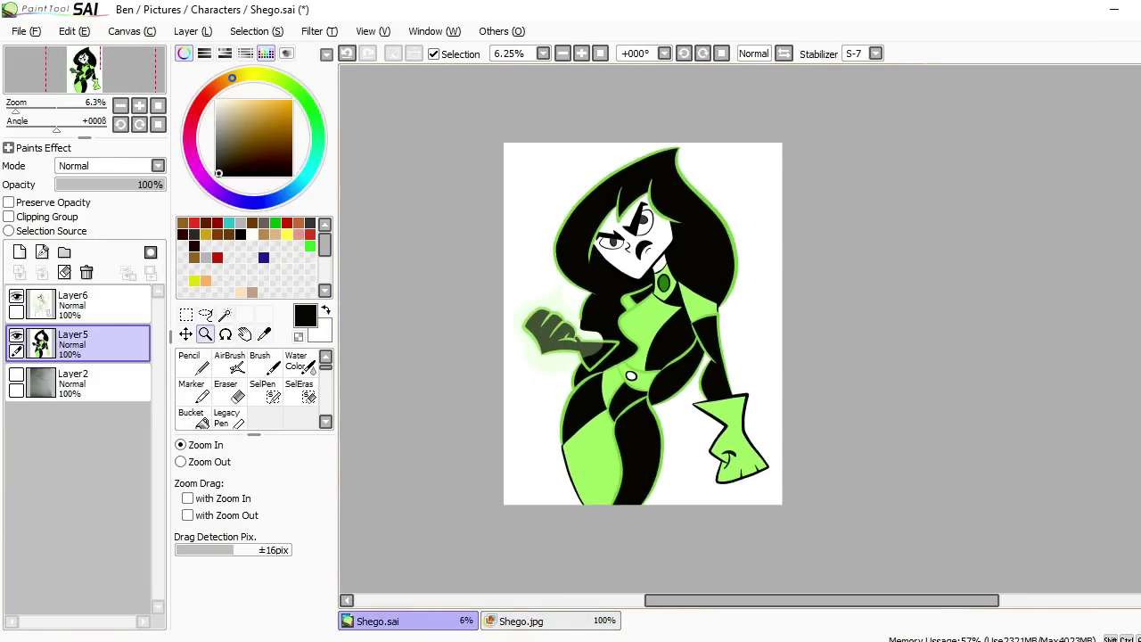
- Add a new layer, sample the outline's green and erase the black waist lines beside the raised glove's cuff from the line art
left_click(646, 358)
left_click(20, 252)
left_click(264, 333)
left_click(568, 328)
key("n")
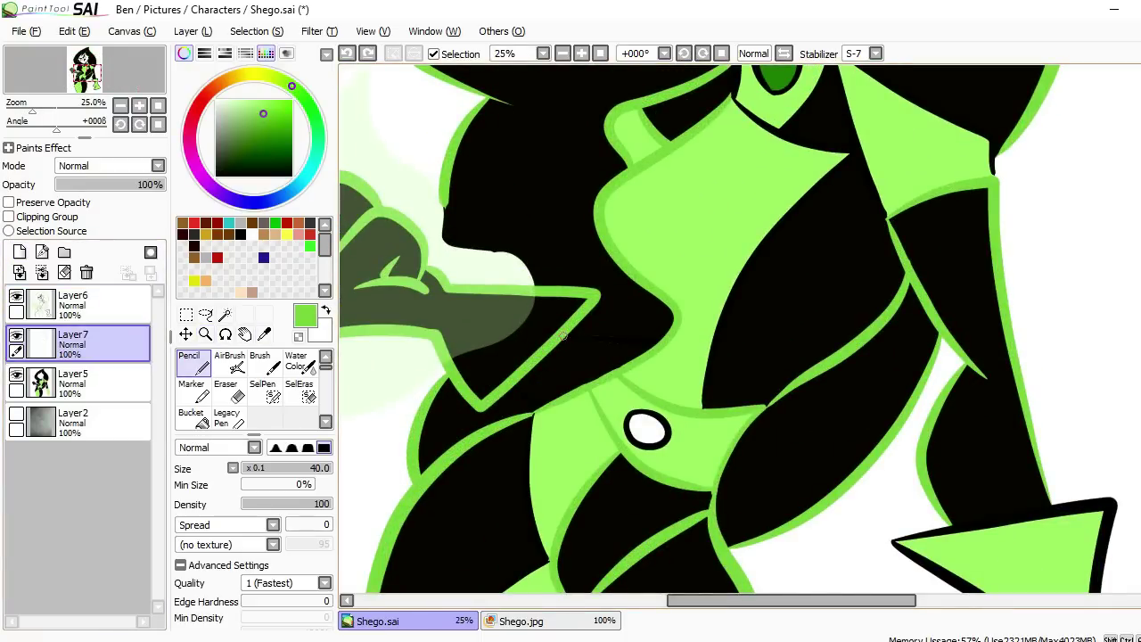
key("e")
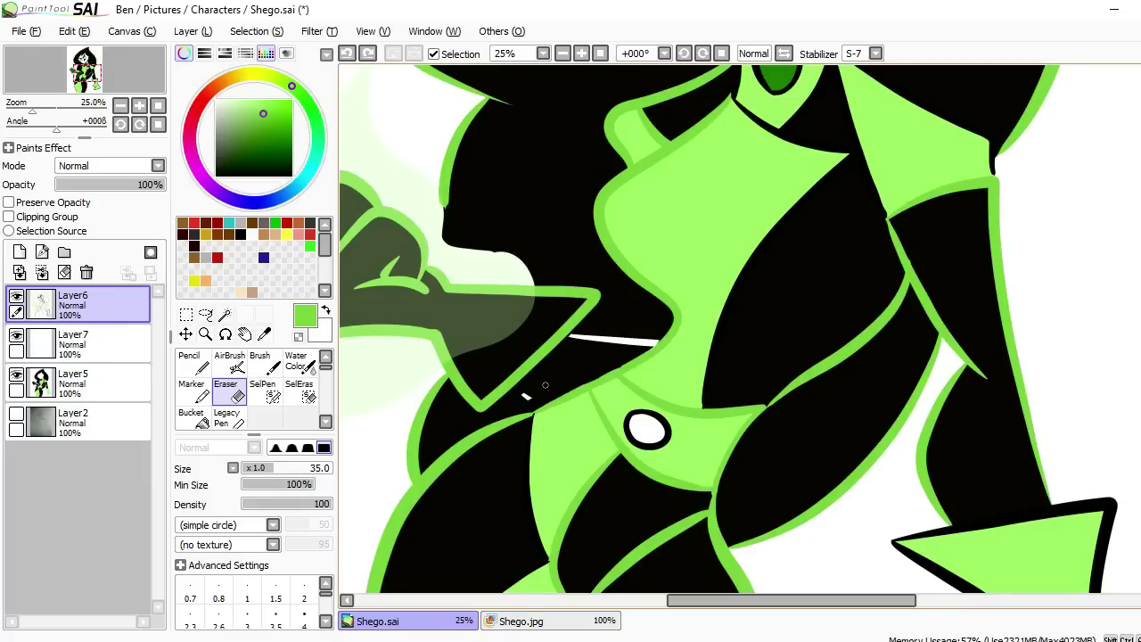
- Redraw the two waist lines in green with the Pencil on another new layer and merge it with the line art layer
key("ctrl+shift+n")
key("n")
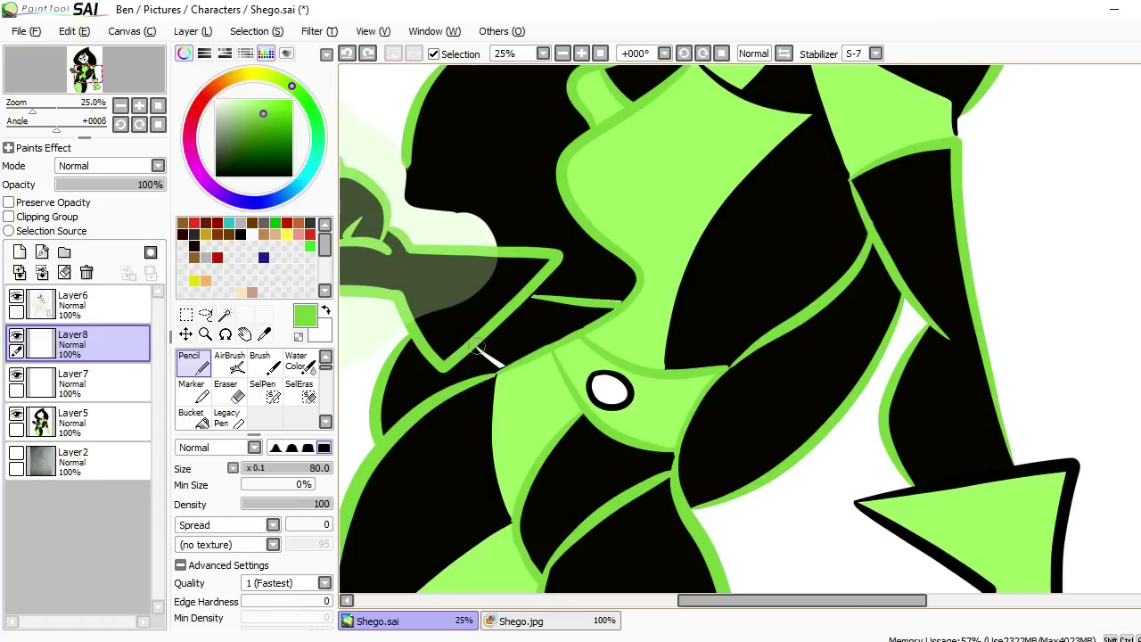
key("ctrl+minus")
key("w")
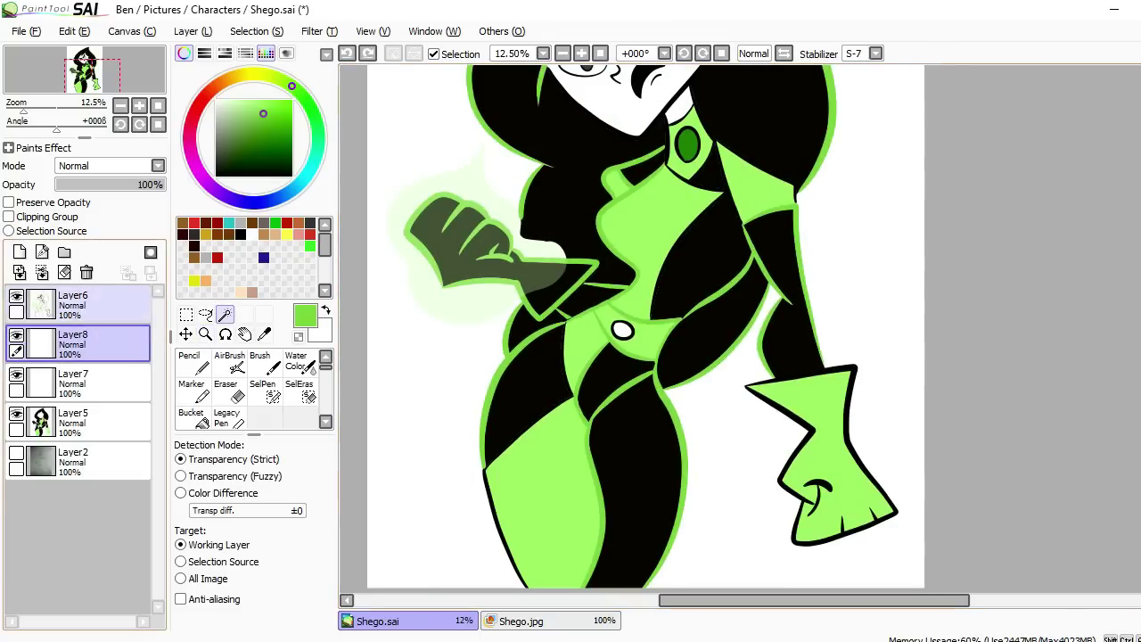
key("ctrl+e")
- Fill the waist panel between the two new green lines with the suit's light green
left_click(81, 344)
left_click(80, 383)
key("z")
key("ctrl+minus")
key("ctrl+plus")
- Fill the belt buckle with black sampled from Shego.jpg and merge Layer7 down into the colour layer
key("ctrl+Tab")
key("ctrl+Tab")
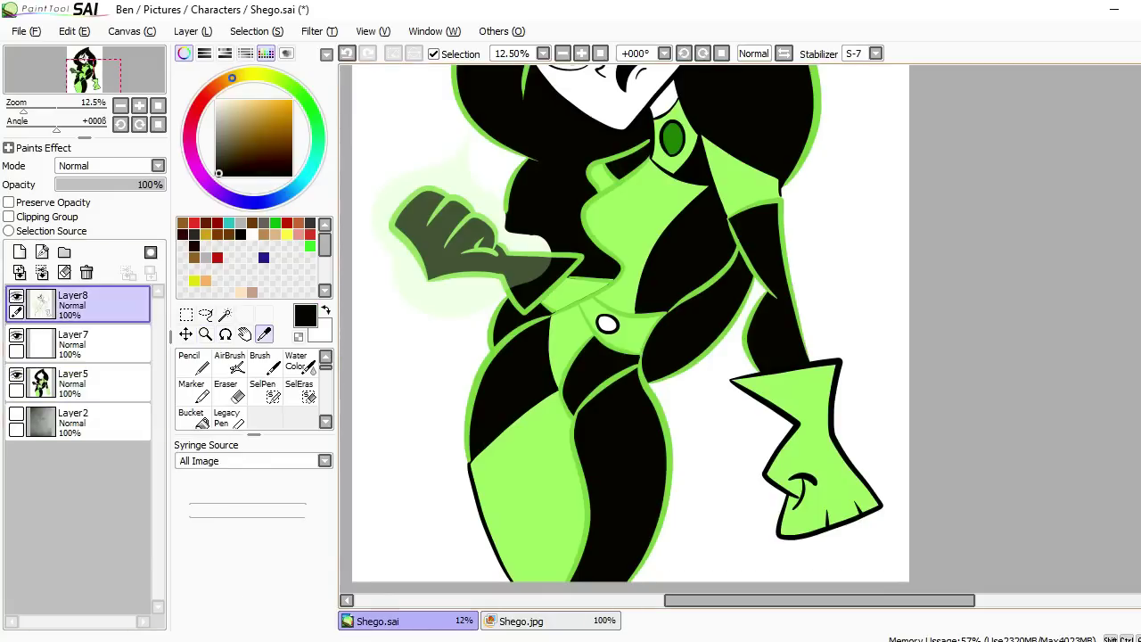
key("b")
scroll(624, 321, "up", 3)
left_click(80, 345)
key("ctrl+e")
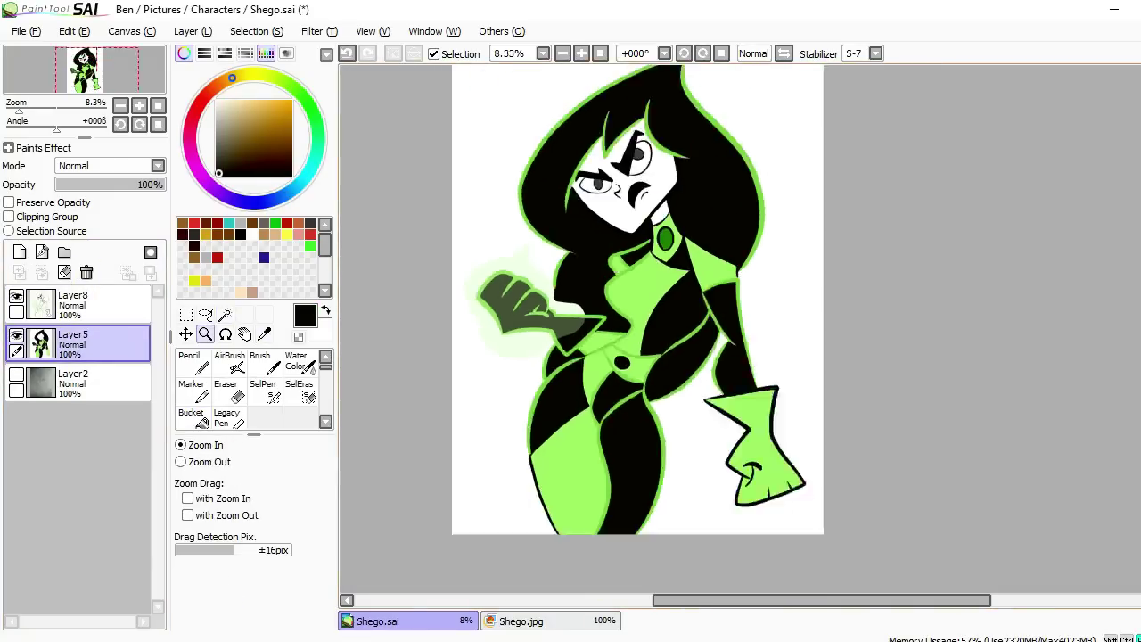
- Compare the coloured figure with Shego.jpg and save Shego.sai
key("z")
key("ctrl+minus")
key("ctrl+plus")
key("ctrl+Tab")
key("ctrl+Tab")
key("ctrl+Tab")
key("ctrl+Tab")
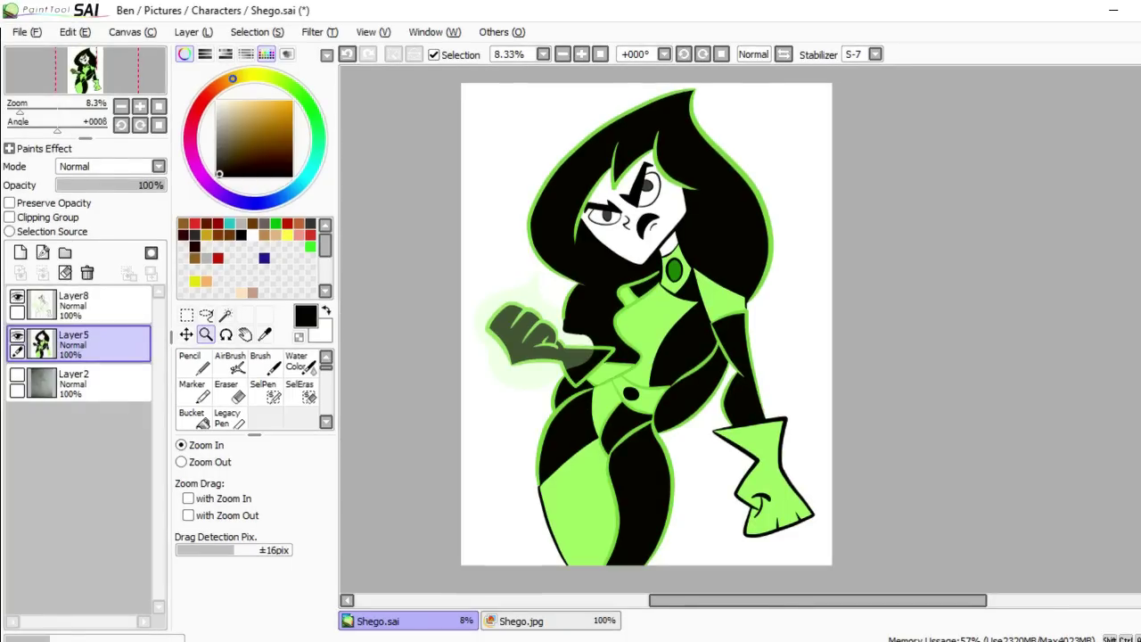
key("ctrl+Tab")
key("ctrl+Tab")
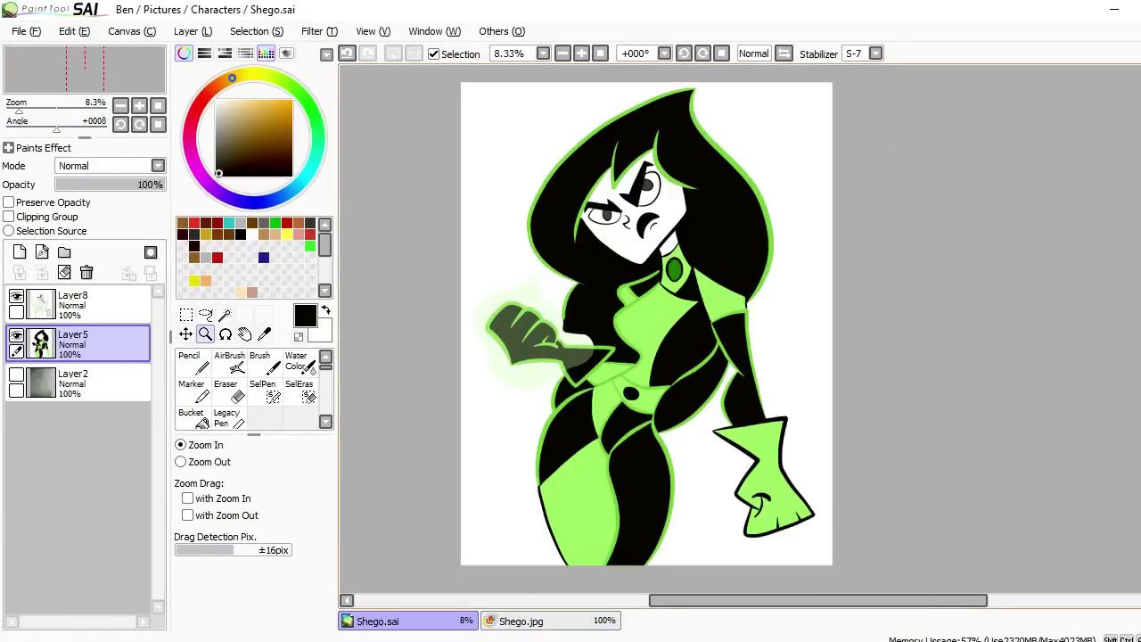
- Sample the pale skin colour from Shego.jpg and fill the face and neck with it, leaving the eyes white
key("ctrl+plus")
key("ctrl+Tab")
key("alt")
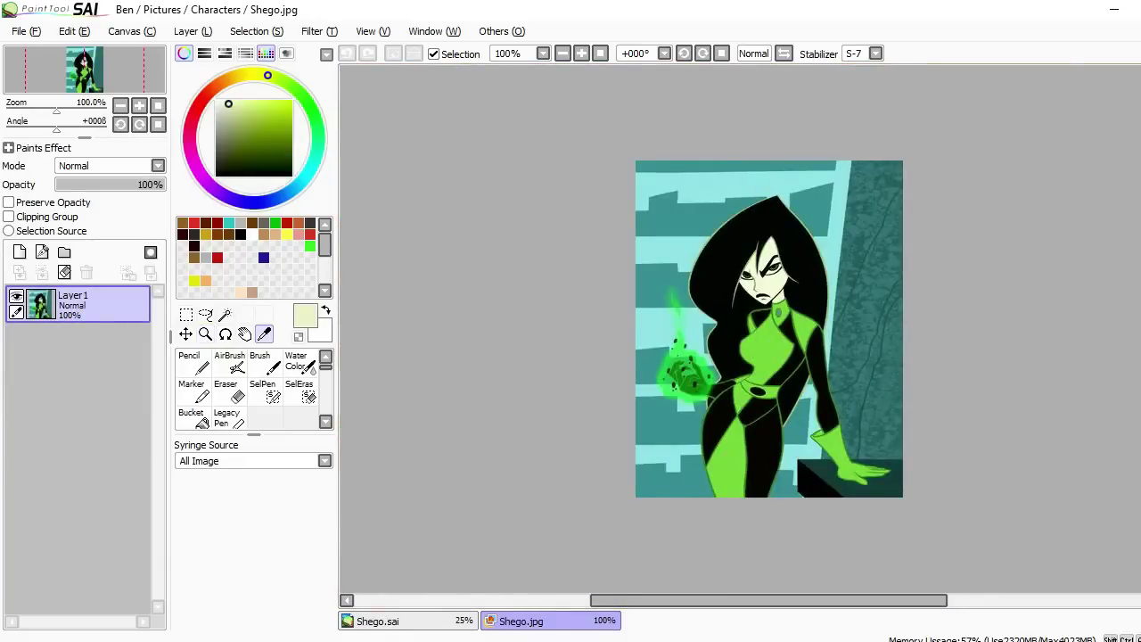
key("ctrl+Tab")
key("ctrl+plus")
key("ctrl+plus")
key("ctrl+plus")
- Outline and fill muted green hair shadows on the forehead, temple and neck on Layer9, using the Pencil at size 14
key("alt")
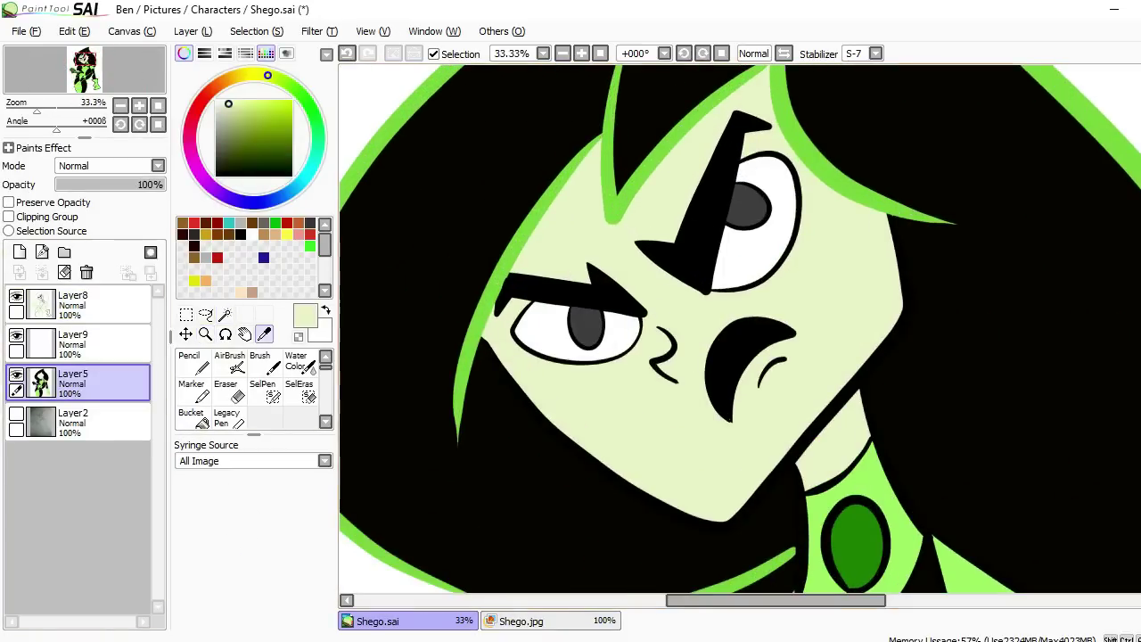
left_click(71, 344)
key("n")
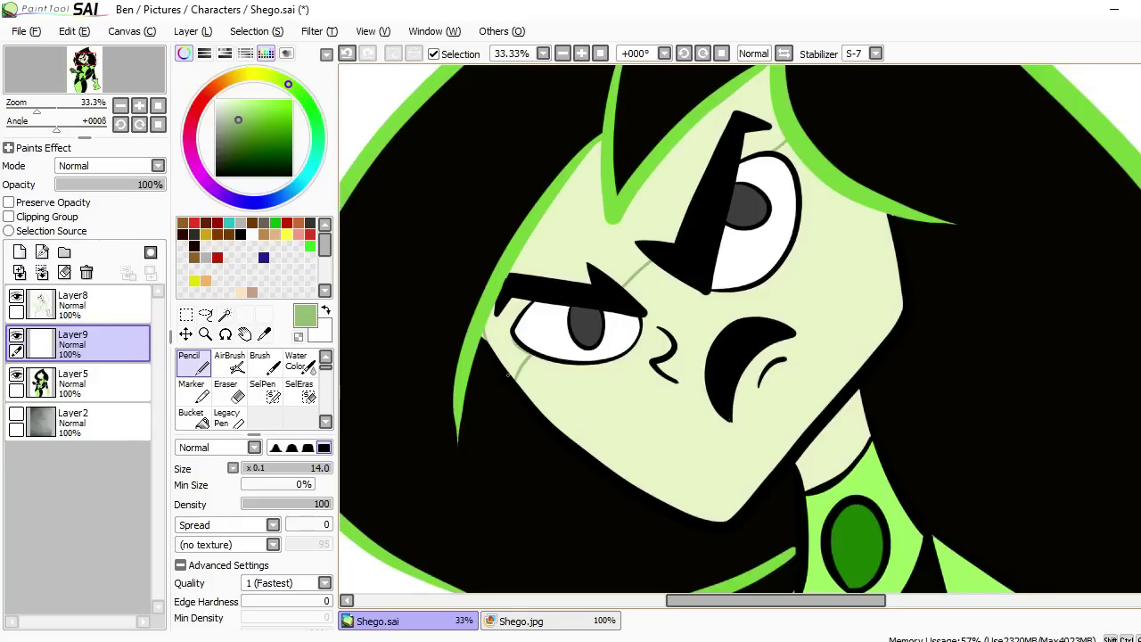
key("ctrl+minus")
key("ctrl+minus")
key("ctrl+minus")
key("ctrl+minus")
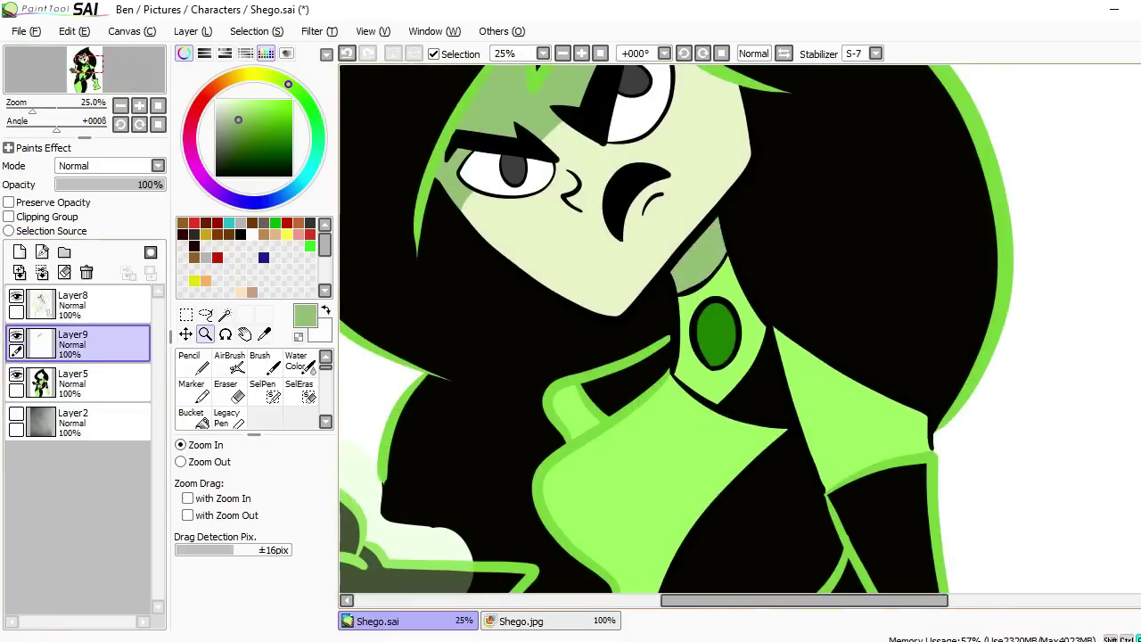
- Paint curved medium green flame strokes around the raised glove on a new layer above the figure's colours, using the Pencil at size 160
key("ctrl+minus")
key("ctrl+minus")
key("ctrl+minus")
key("ctrl+minus")
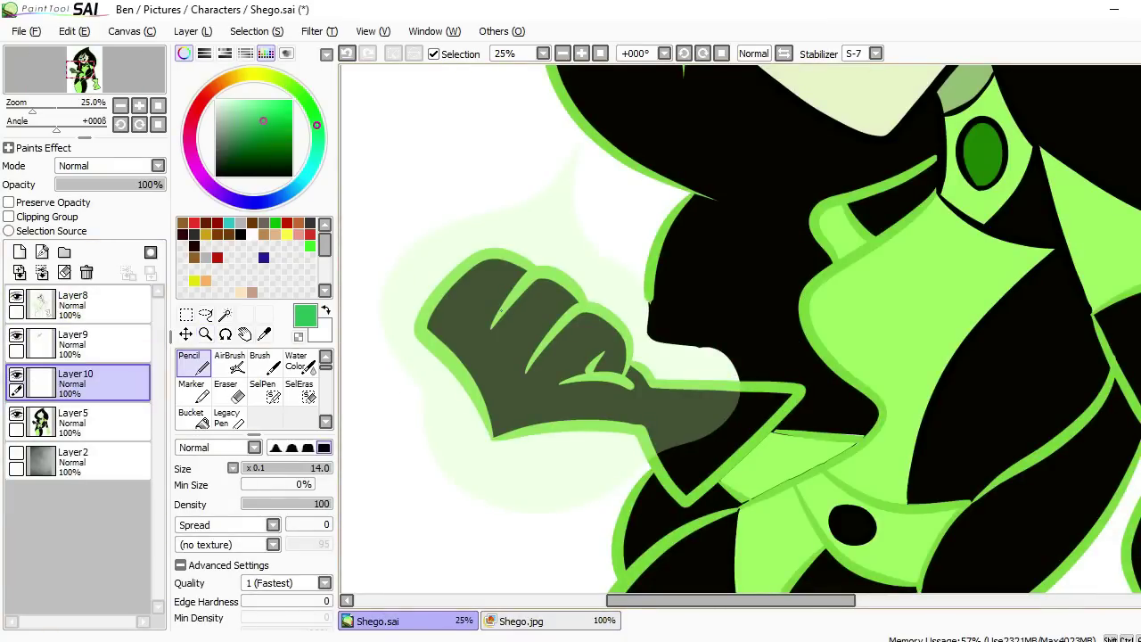
left_click_drag(490, 233, 415, 299)
left_click_drag(462, 392, 481, 439)
left_click_drag(606, 415, 586, 456)
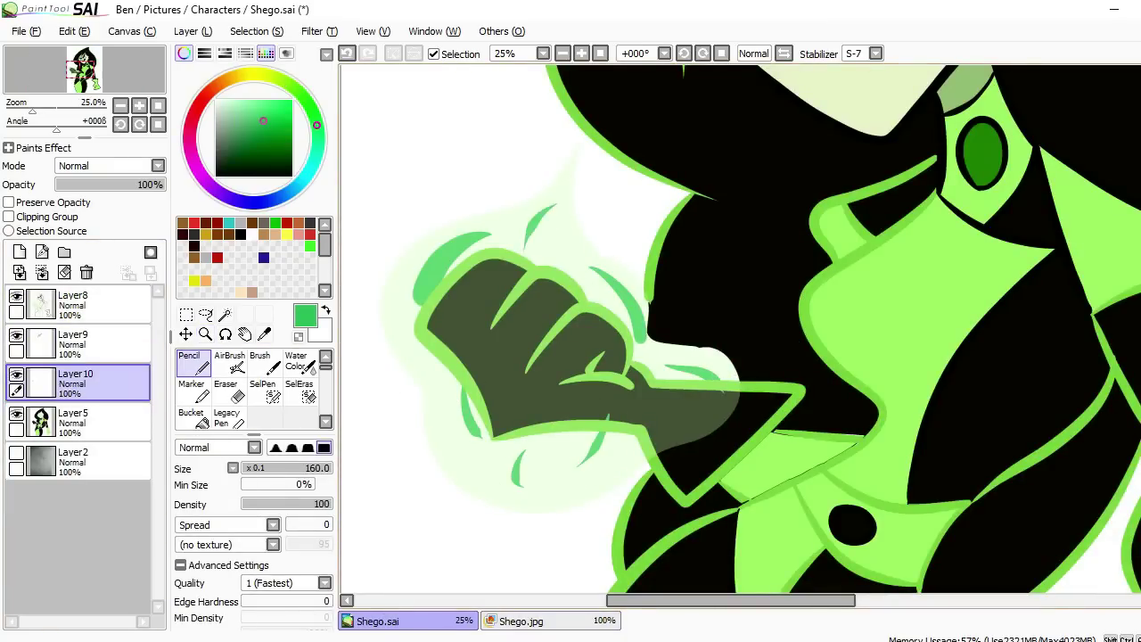
- Dot black spots over and around the raised glove on a new top layer, using the Pencil at up to size 500
key("ctrl+shift+n")
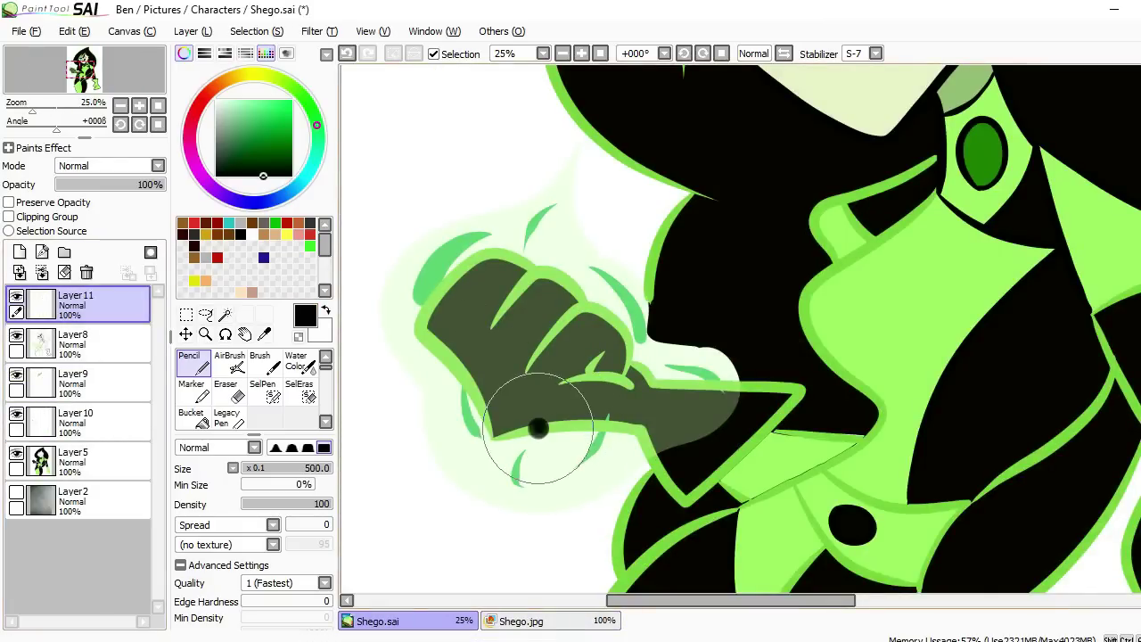
left_click(472, 465)
left_click(658, 355)
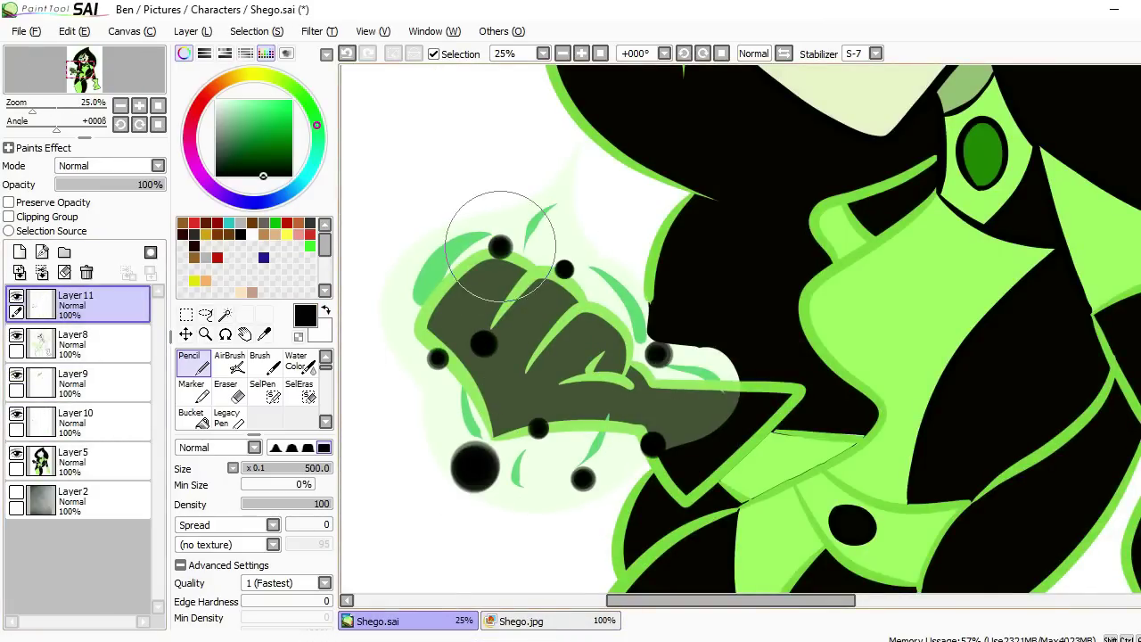
key("ctrl+alt+space")
- Draw a slanted line in pale cyan sampled from Shego.jpg on a new layer behind the figure and fill the background's larger side
left_click(76, 462)
key("ctrl+shift+n")
left_click(522, 621)
left_click(375, 620)
key("n")
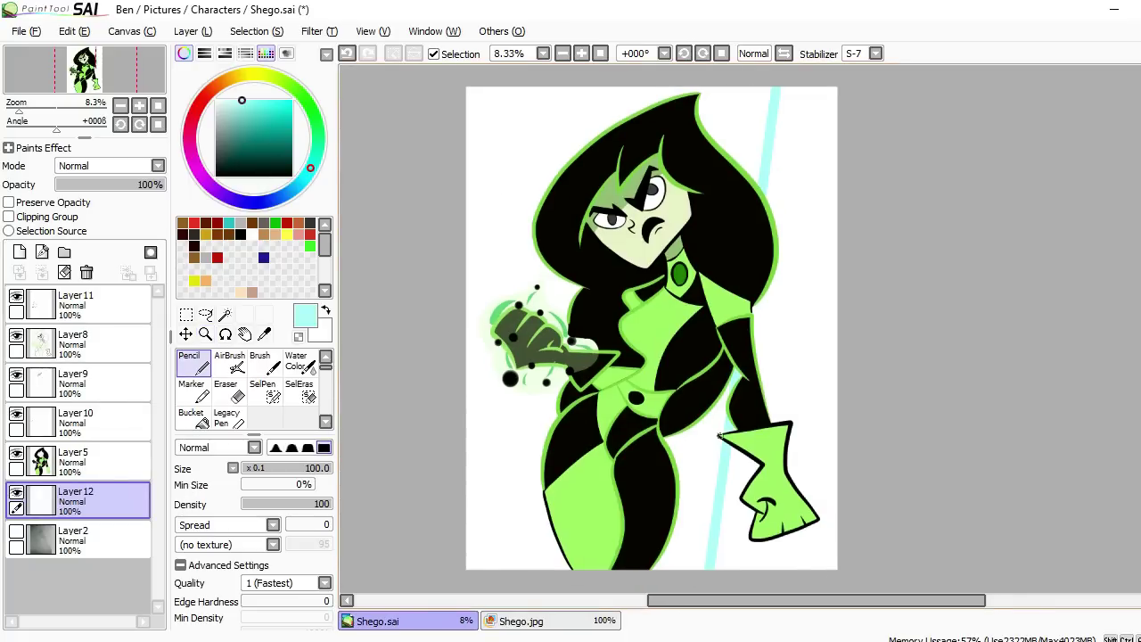
key("b")
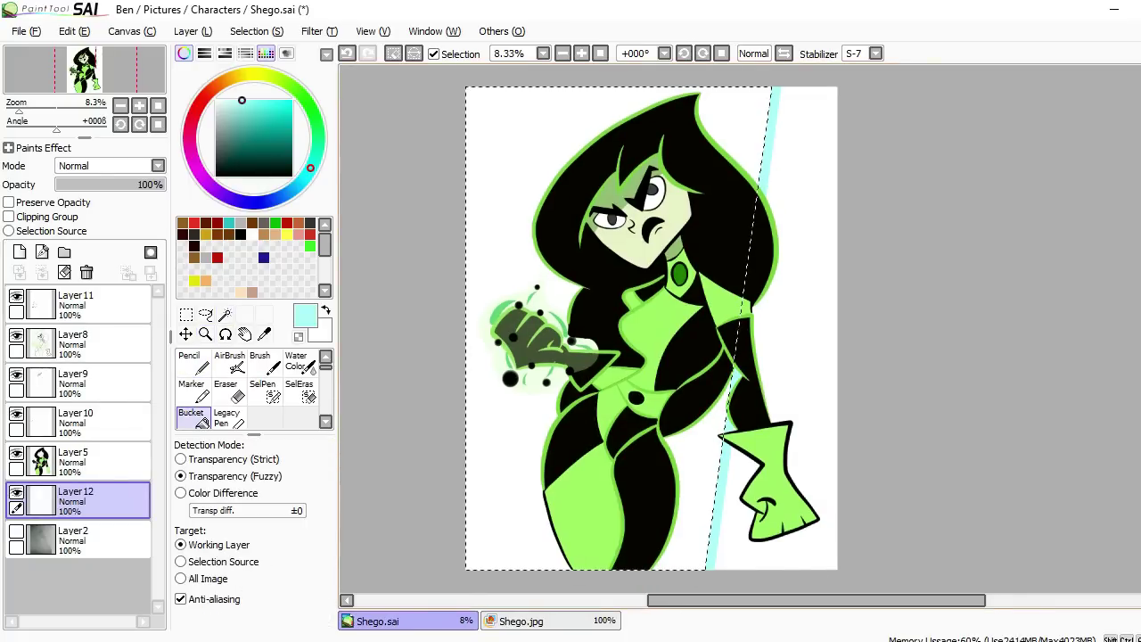
left_click(499, 178)
- Outline the glow around the raised glove on a new top layer, fill it with green and set the layer's opacity to 40%
left_click(205, 333)
key("ctrl+shift+n")
left_click(557, 385)
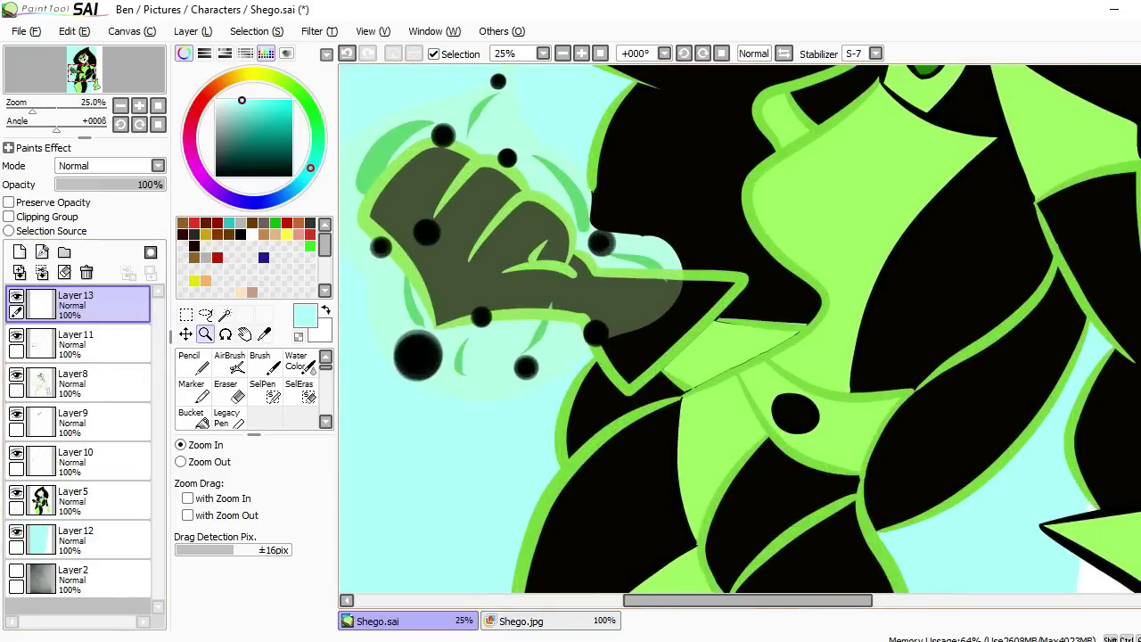
key("n")
left_click(586, 356, "alt")
left_click_drag(586, 357, 609, 453)
mouse_move(596, 272)
left_mouse_down()
mouse_move(392, 218)
mouse_move(406, 447)
mouse_move(613, 474)
left_mouse_up()
key("b")
left_click(499, 356)
left_click(106, 184)
- Fill the remaining white background strip with dark teal sampled from Shego.jpg on a new layer, and save the drawing
key("ctrl+minus")
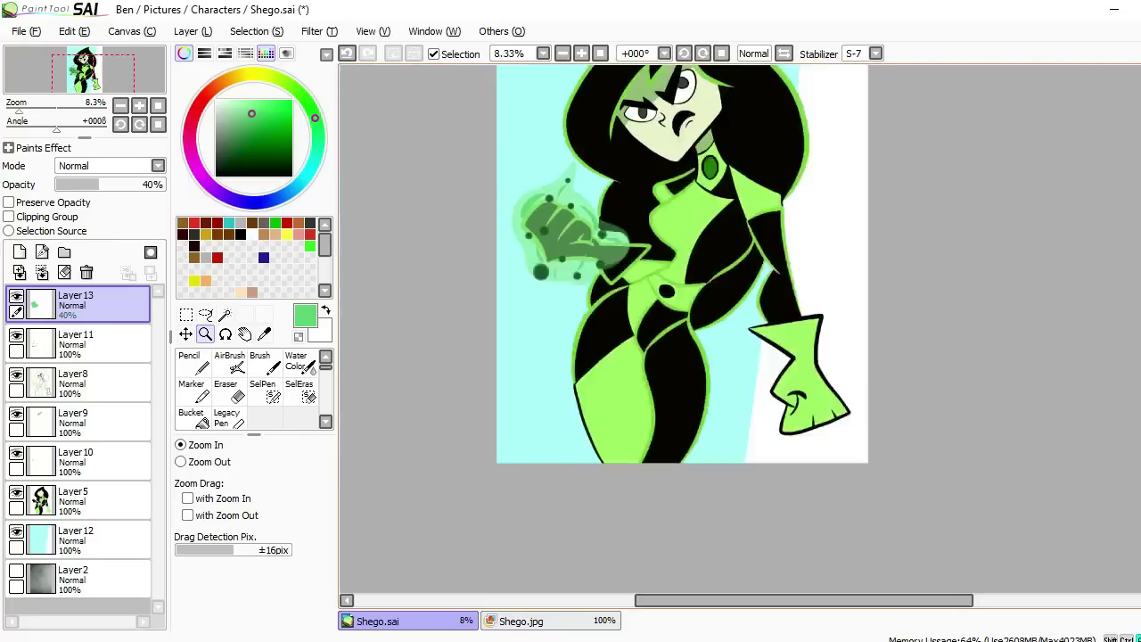
key("h")
key("ctrl+Tab")
key("s")
key("ctrl+Tab")
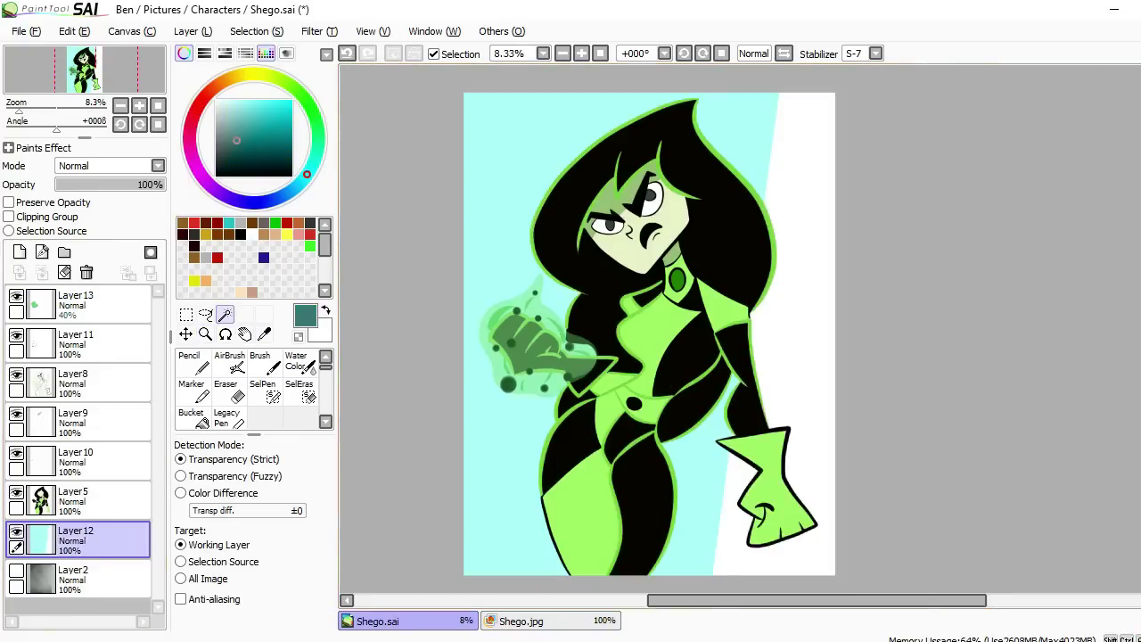
key("alt+f")
key("Return")
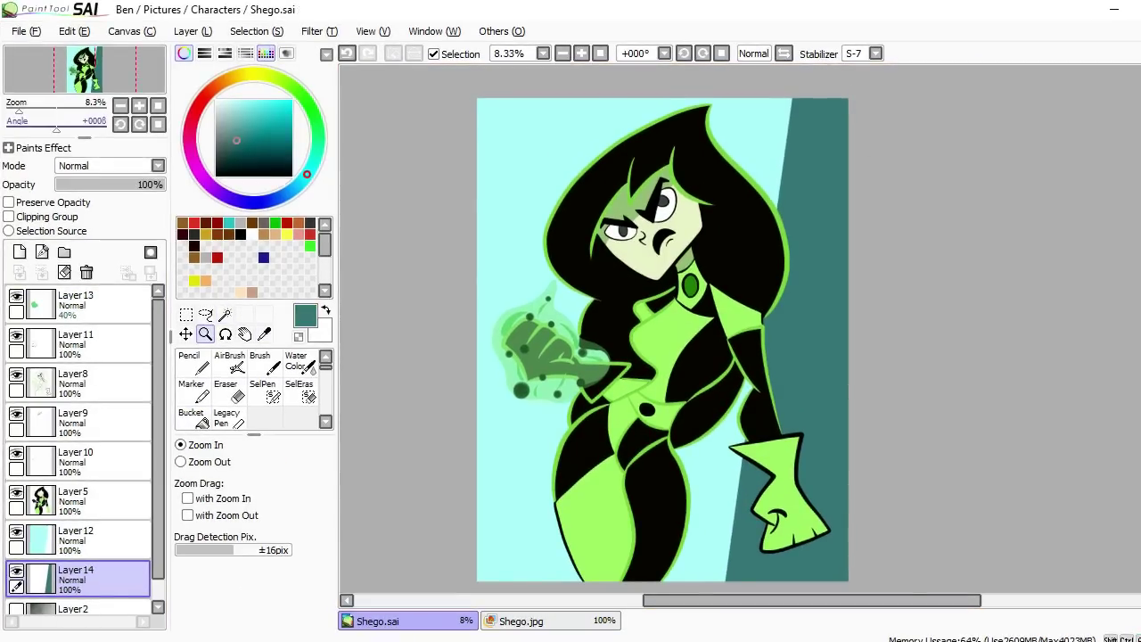
- Start outlining a stepped background band behind the hair in teal sampled from Shego.jpg, on a new layer with the Pencil at size 14
key("ctrl+Tab")
key("ctrl+Tab")
key("ctrl+shift+n")
scroll(460, 227, "up", 1)
key("n")
key("ctrl+Tab")
key("ctrl+Tab")
key("bracketleft")
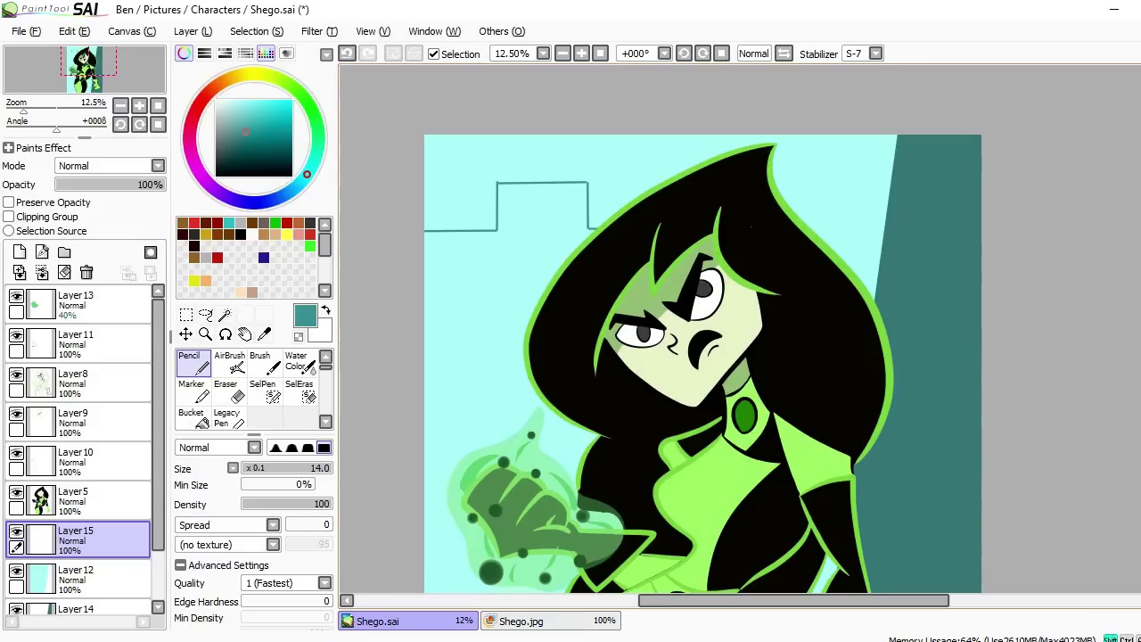
- Complete the stepped band's outline with the figure's colour layer hidden, fill the band teal and show the layer again
left_click(16, 491)
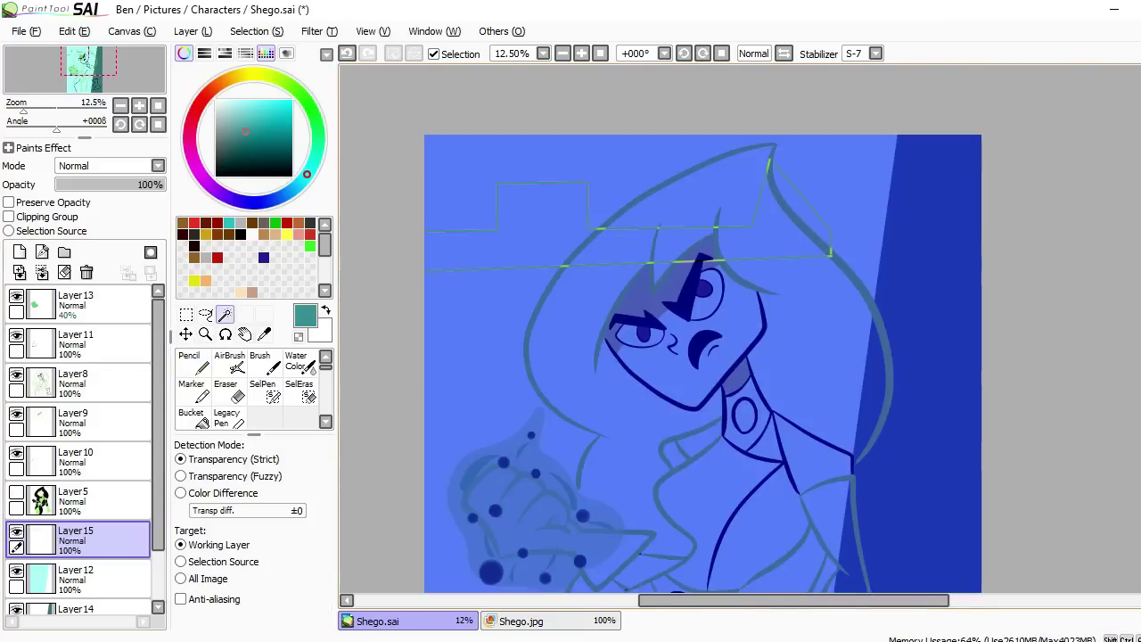
left_click(766, 160, "ctrl")
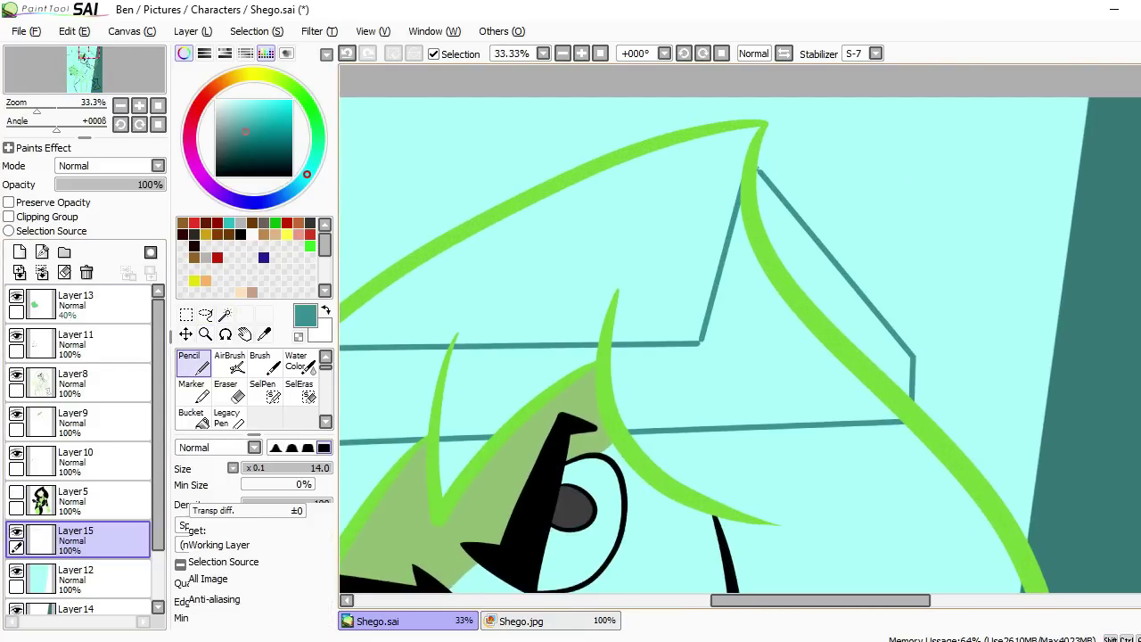
scroll(820, 222, "down", 3)
scroll(740, 329, "down", 6)
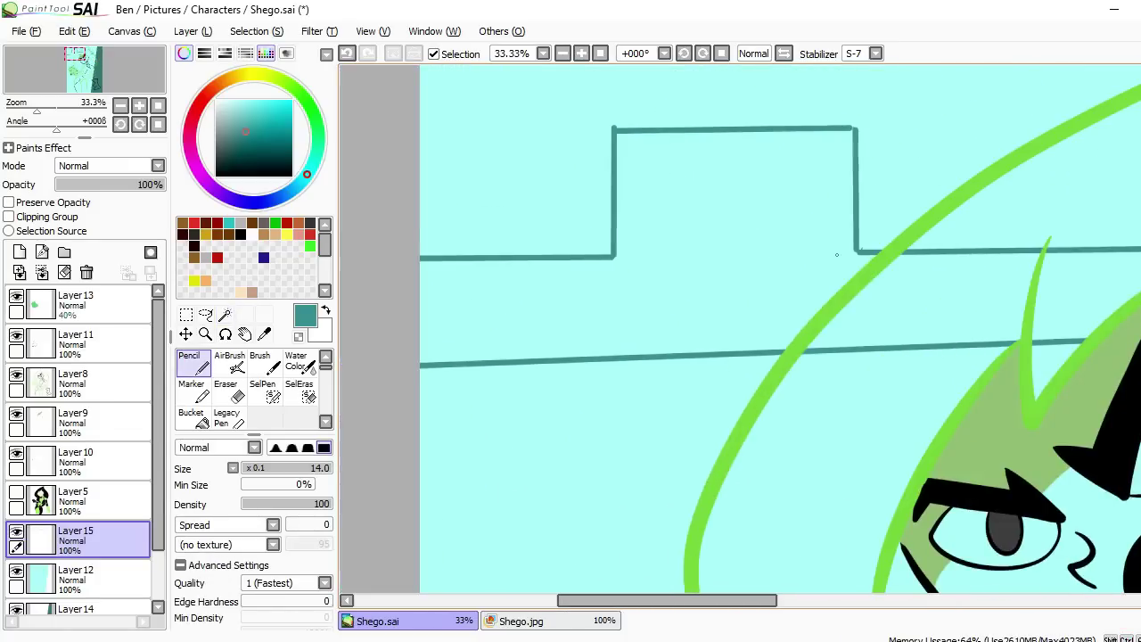
scroll(711, 258, "up", 3)
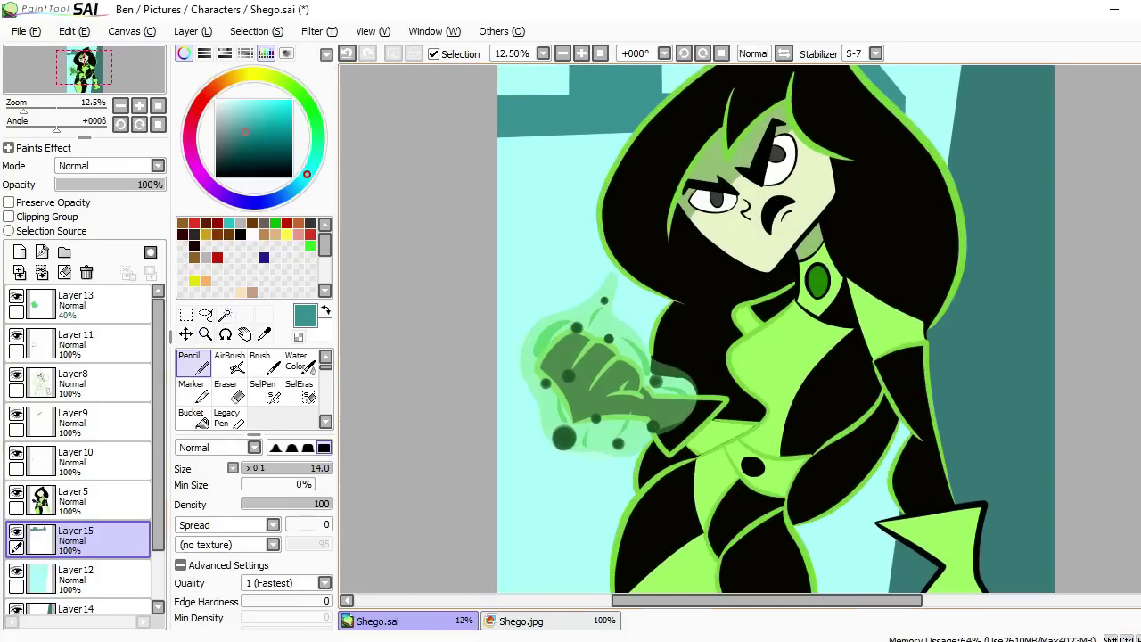
- Check Shego.jpg, outline a second stepped band from the canvas edge above the raised glove, and fill it with teal
left_click(522, 621)
left_click(377, 620)
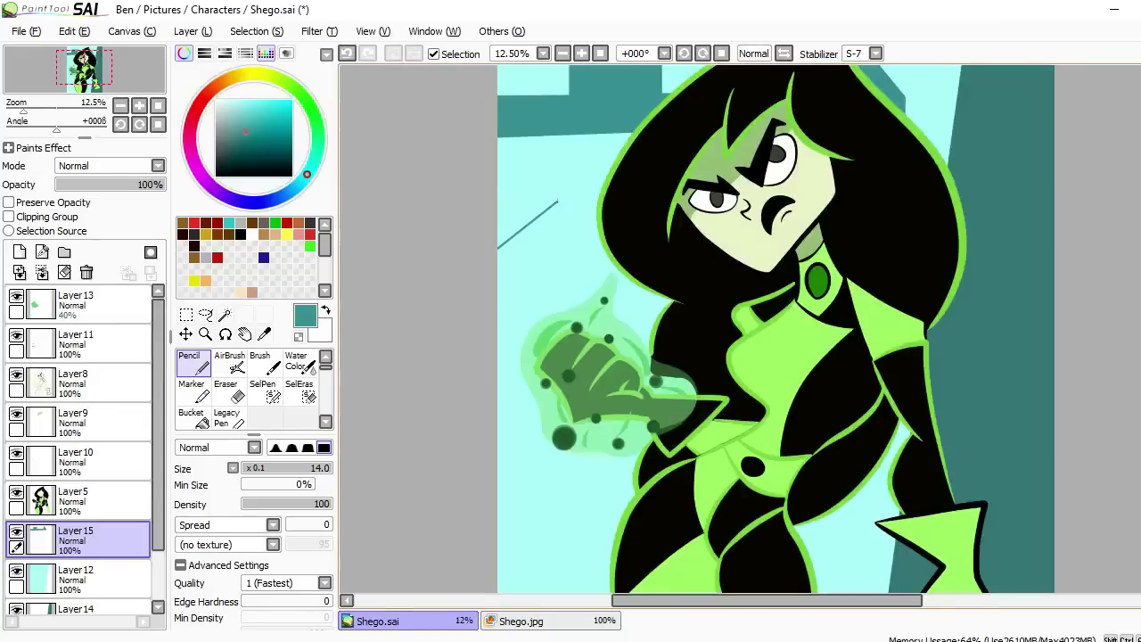
left_click_drag(489, 345, 499, 335)
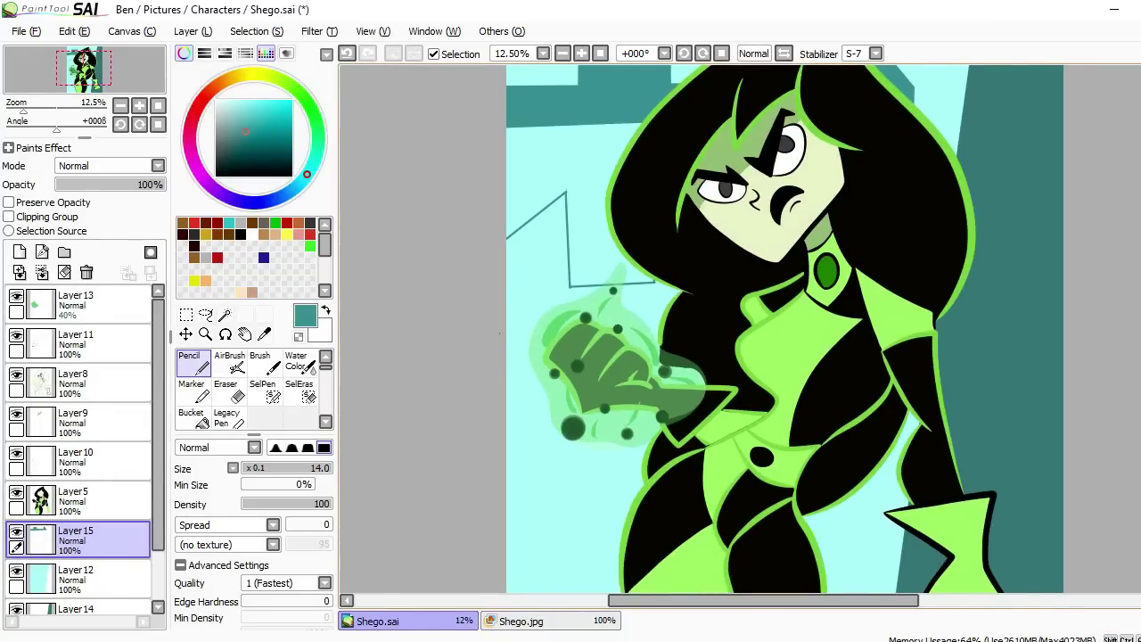
scroll(647, 178, "down", 2)
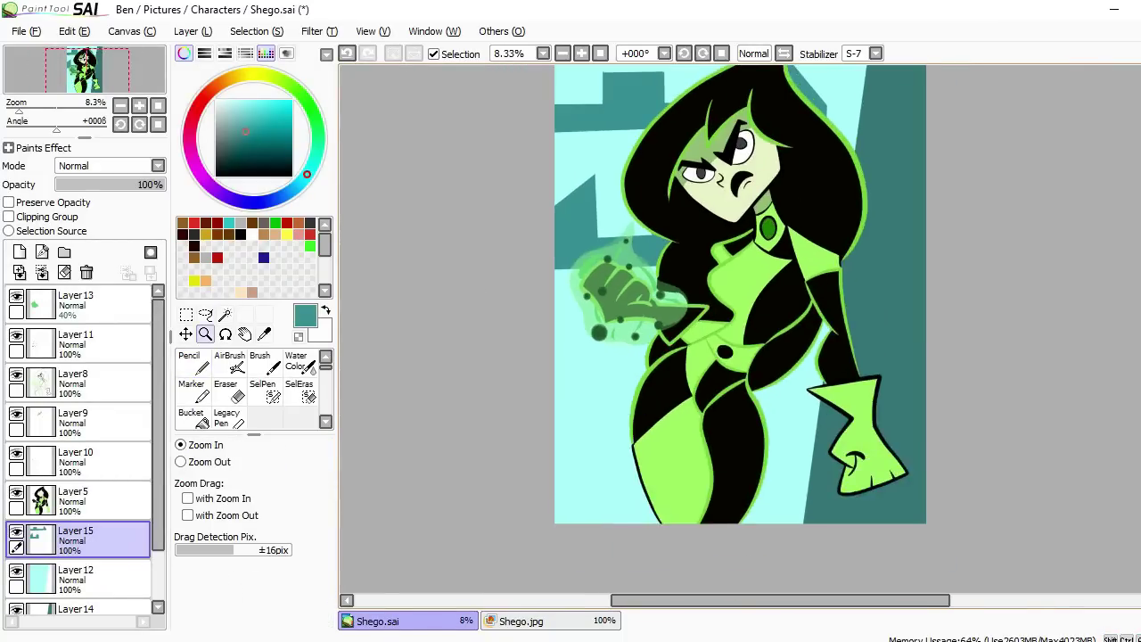
- Outline a third stepped band across the background behind the hips in teal, hiding the figure's colour layer to draw behind the body
left_click(602, 363, "ctrl")
left_click_drag(598, 354, 599, 379)
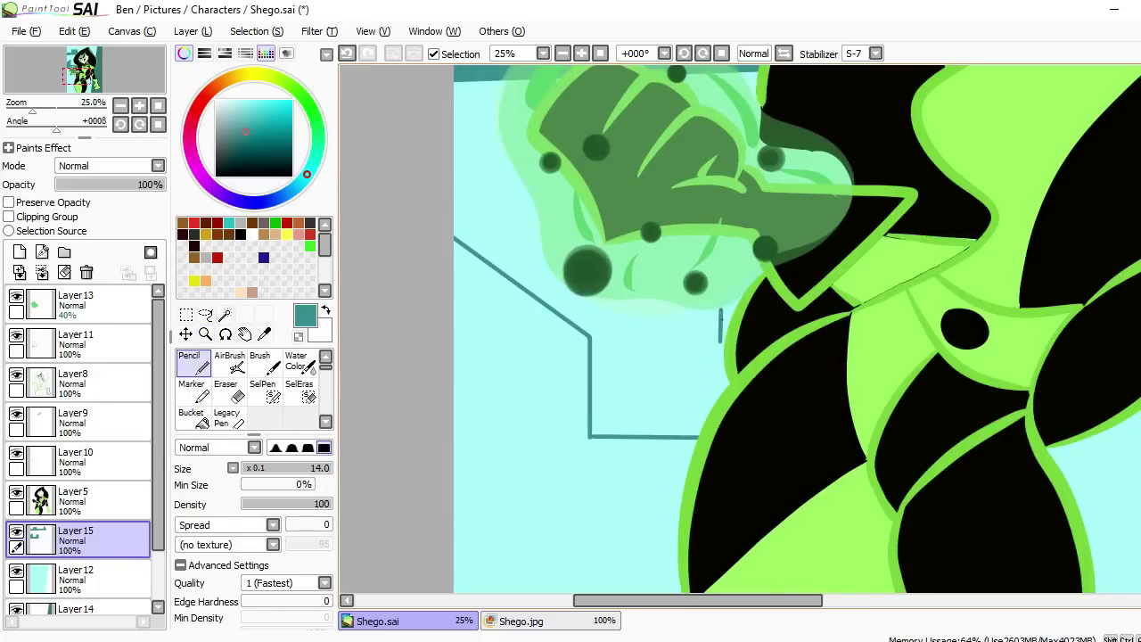
left_click_drag(685, 441, 615, 321)
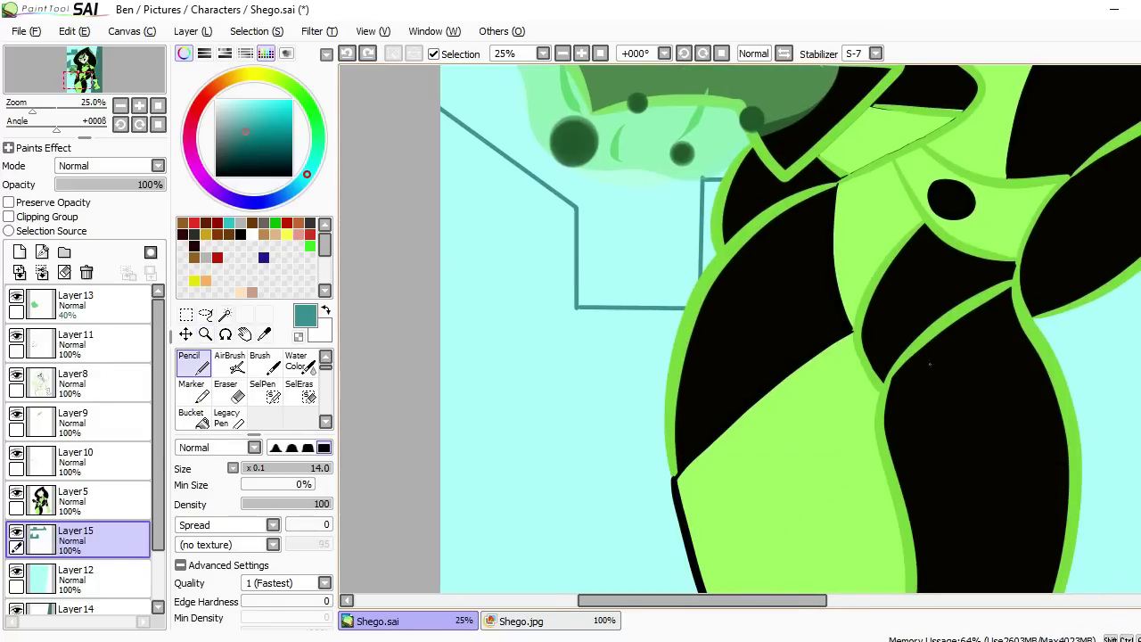
left_click(16, 492)
left_click_drag(800, 98, 639, 128)
key("ctrl+z")
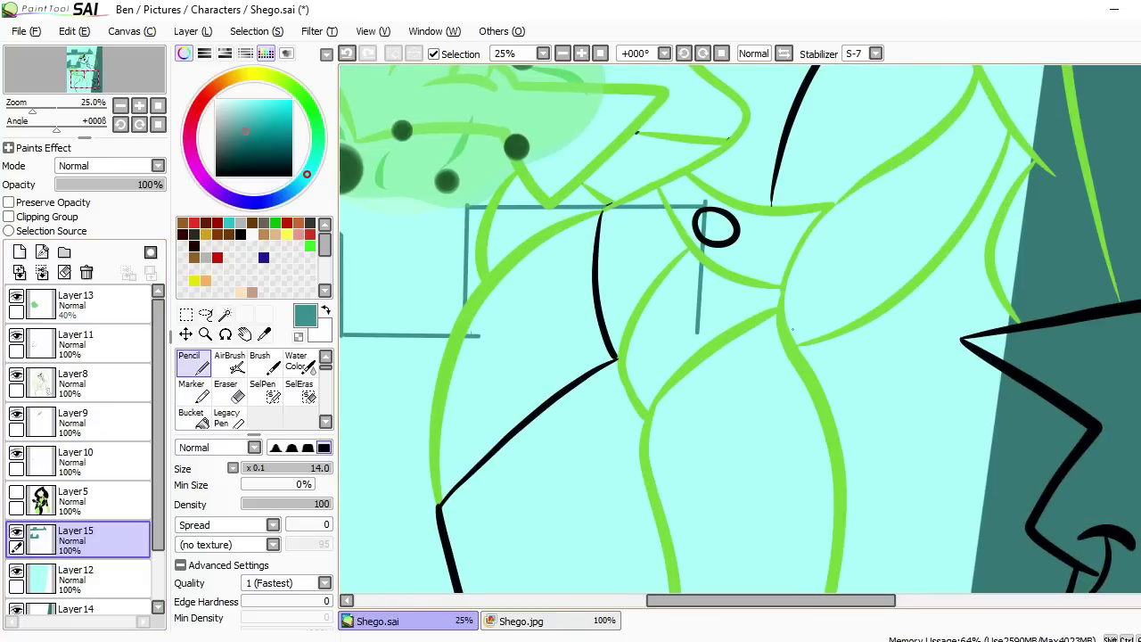
left_click_drag(697, 319, 909, 319)
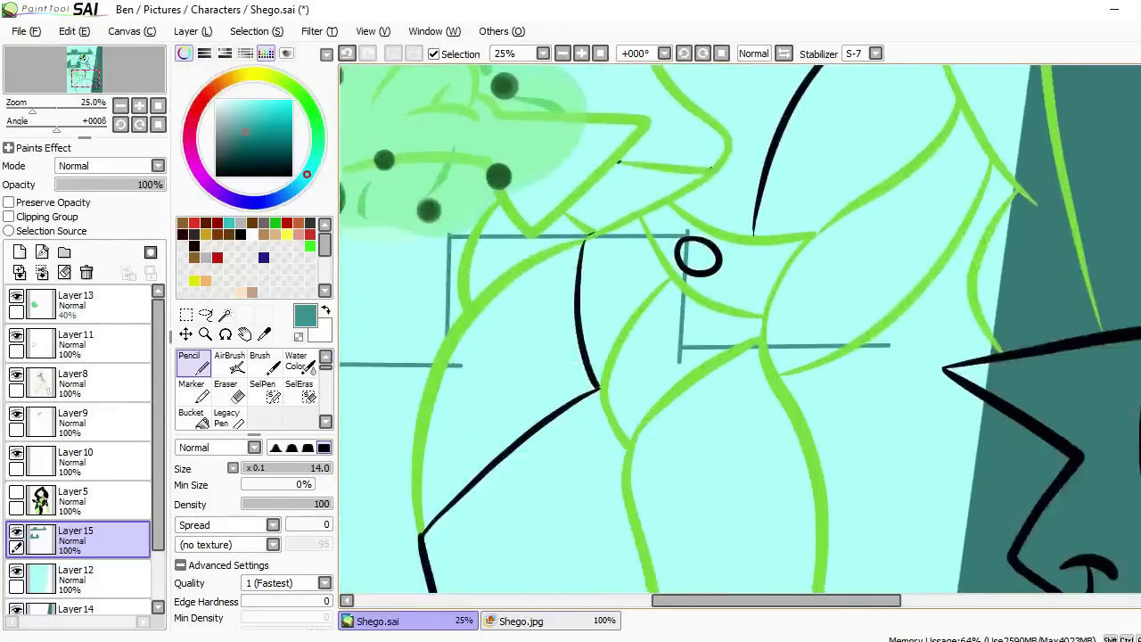
left_click_drag(802, 357, 775, 258)
left_click_drag(889, 127, 882, 221)
left_click_drag(713, 357, 409, 424)
- Check the third band's outline for gaps, clear the selection and fill the band behind the hips with teal
key("w")
left_click(953, 471)
left_click(205, 333)
left_click(575, 183)
scroll(740, 330, "right", 3)
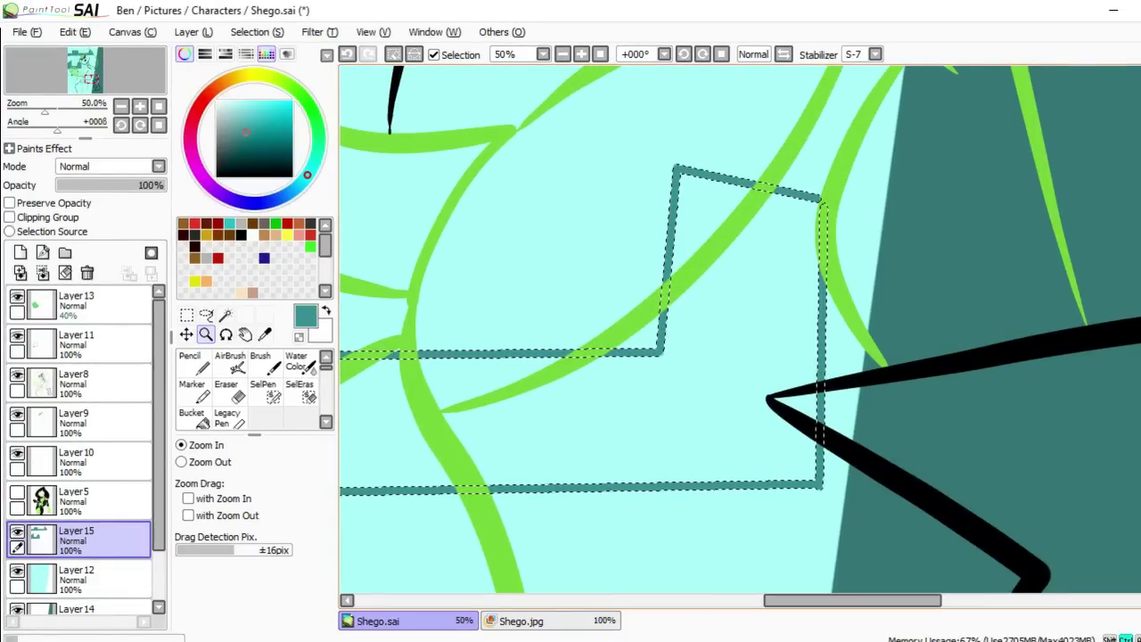
key("ctrl+d")
key("ctrl+Tab")
key("ctrl+Tab")
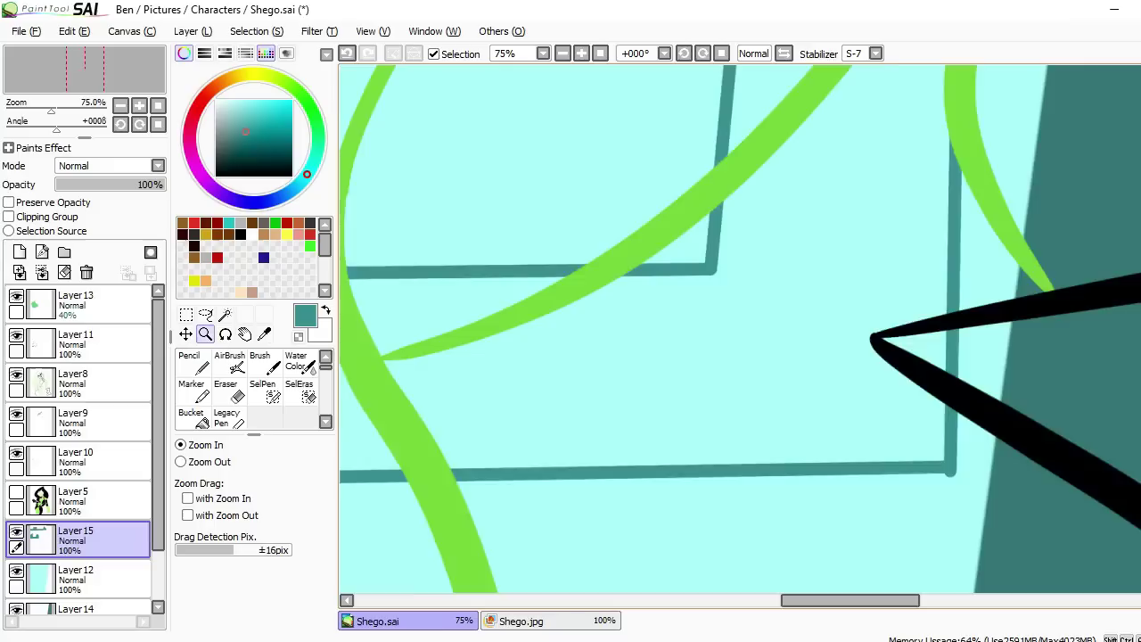
key("Page_Down")
key("Page_Down")
key("Page_Down")
key("Page_Down")
key("Page_Down")
key("Page_Down")
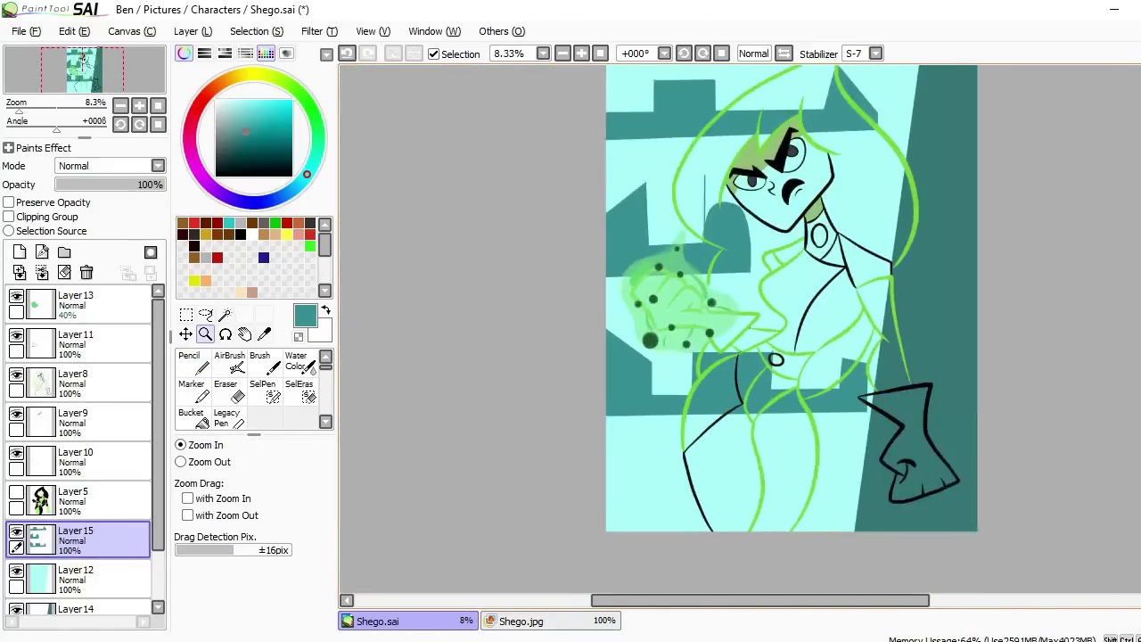
- Show the figure's colour layer again, then outline a fourth stepped band behind the thighs and fill it with teal
key("Page_Up")
key("Page_Up")
key("Page_Up")
key("n")
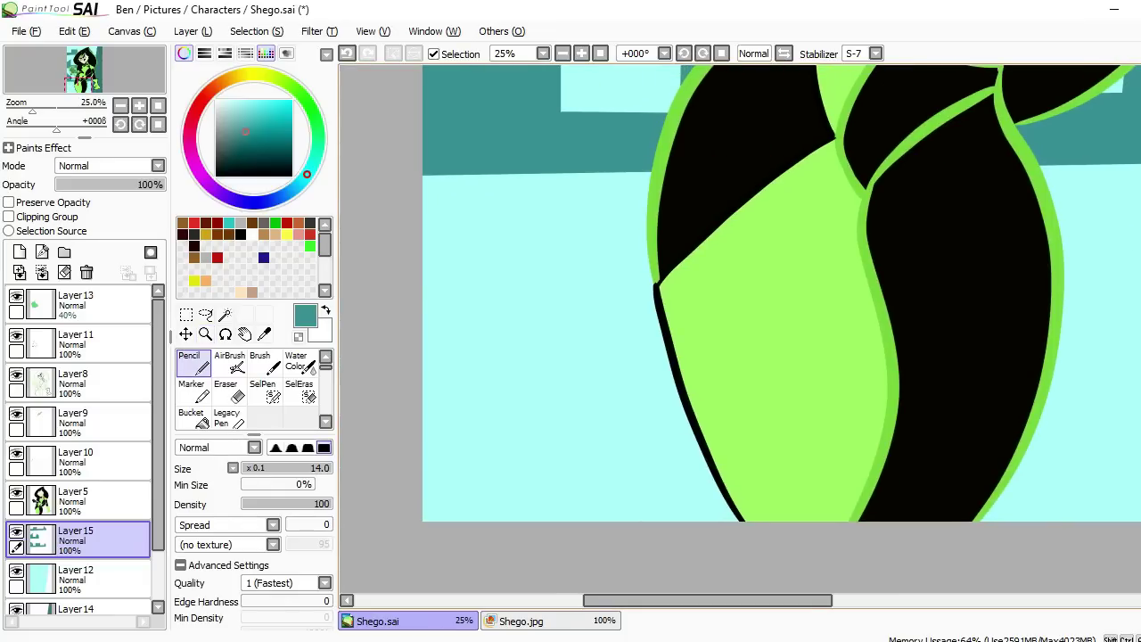
left_click_drag(423, 286, 500, 223)
left_click(496, 376, "shift")
left_click(572, 287, "shift")
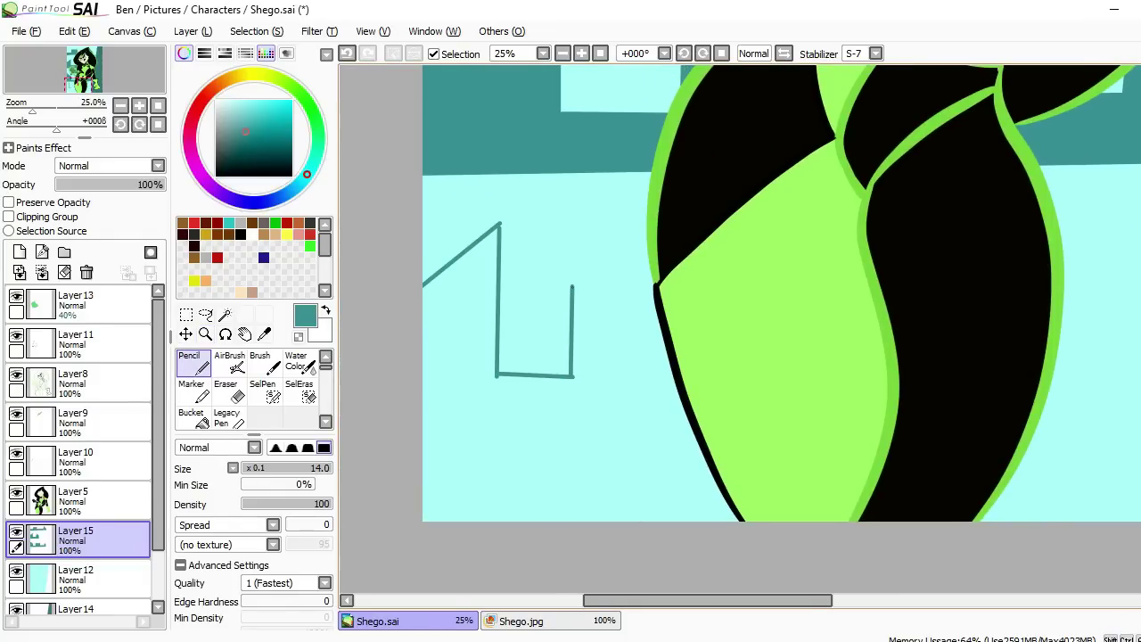
left_click(656, 287, "shift")
left_click_drag(656, 287, 617, 277)
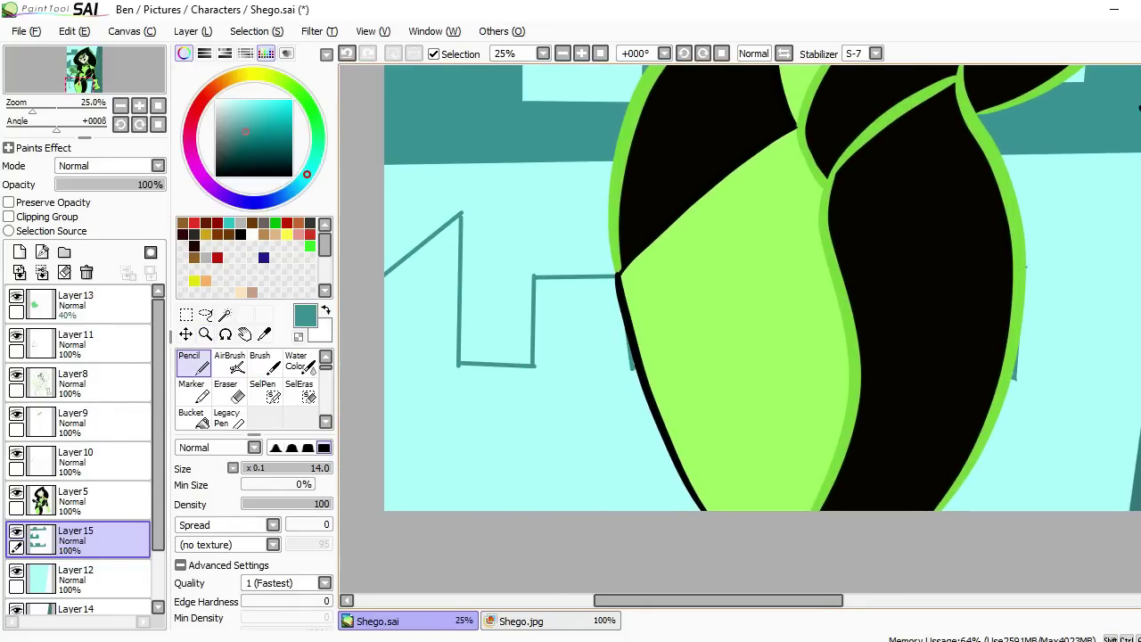
left_click(1080, 455, "shift")
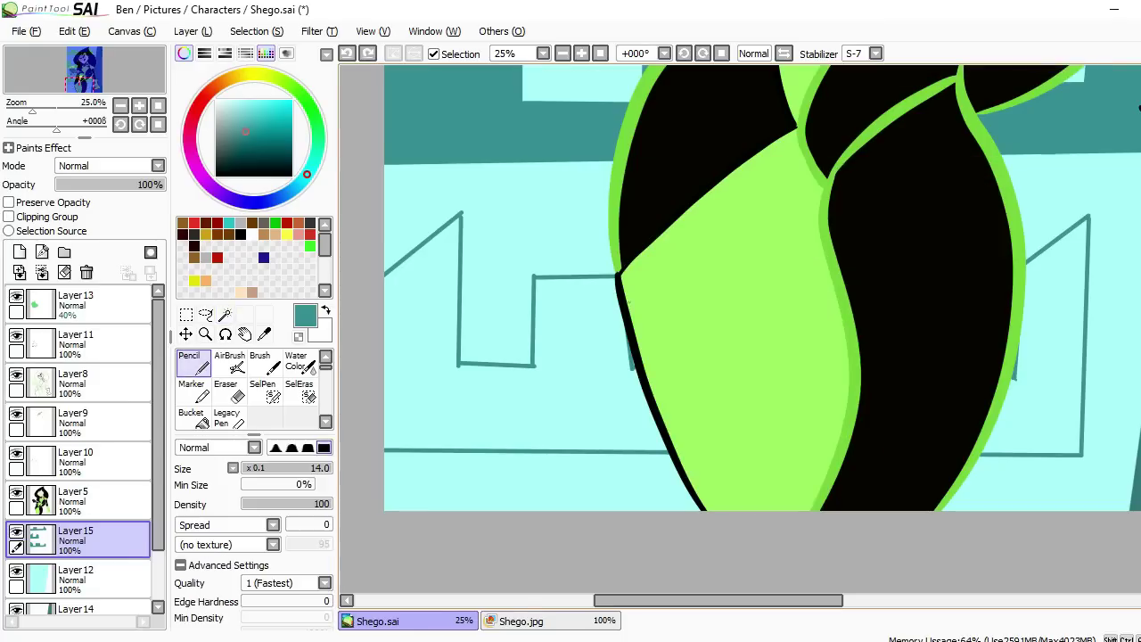
left_click(499, 410)
- Set the opacity of the stepped bands' layer to 89% and save the drawing
key("minus")
key("minus")
key("minus")
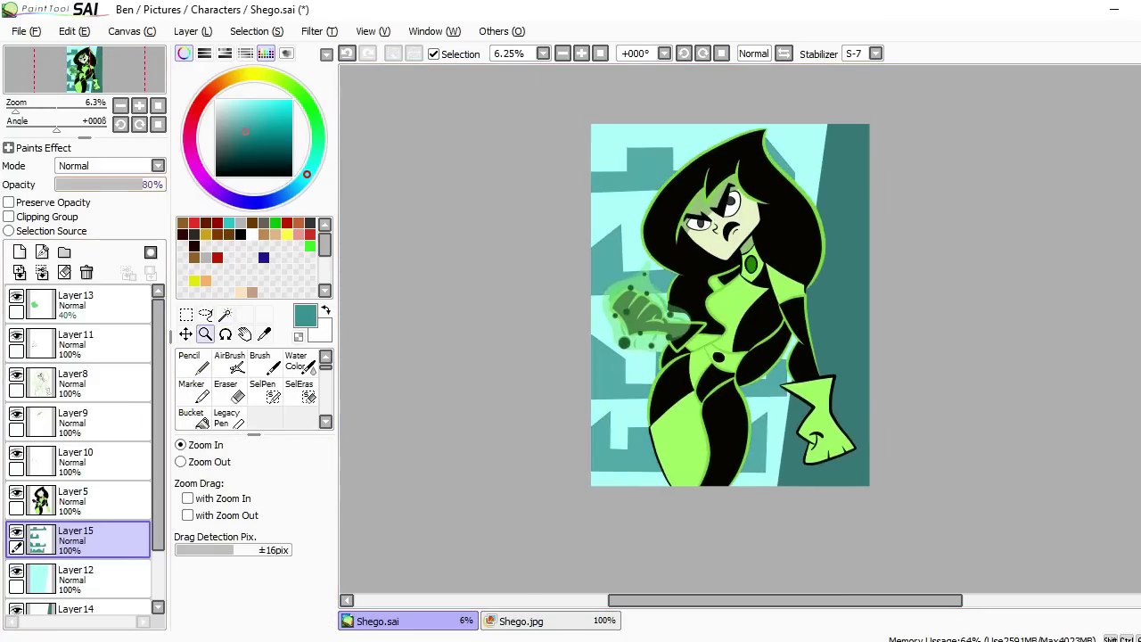
key("alt+f")
key("s")
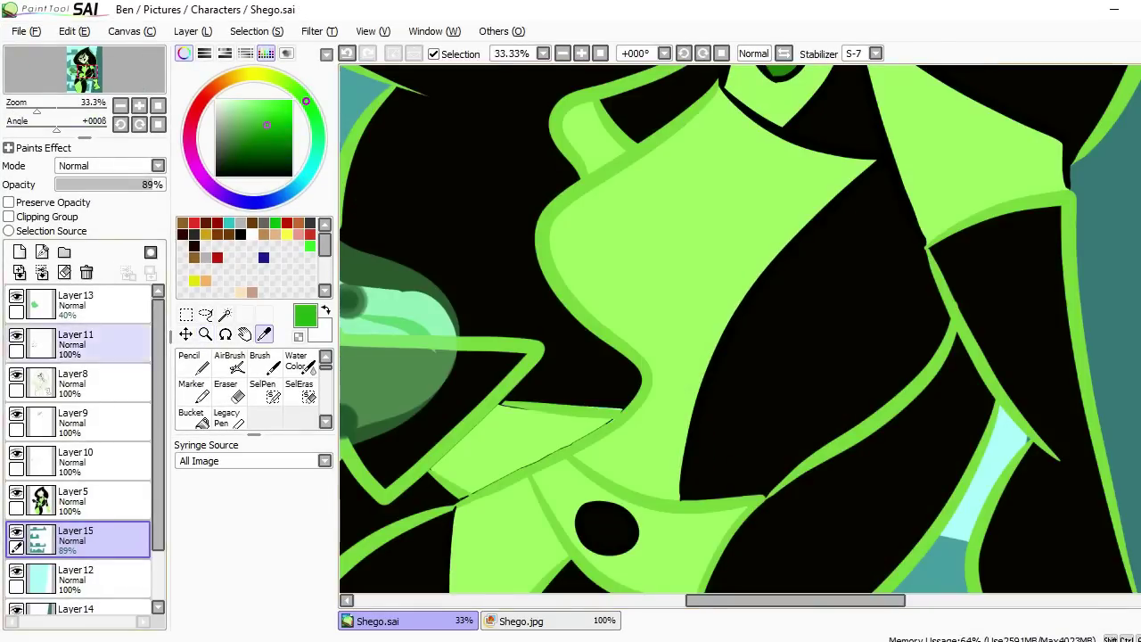
- On Layer9, outline a shadow below the bust with the Pencil at size 14 in darker green and fill it
left_click(76, 419)
left_click_drag(624, 356, 558, 308)
left_click(189, 361)
left_click_drag(489, 216, 585, 262)
key("ctrl+z")
key("ctrl+z")
left_click_drag(490, 218, 559, 256)
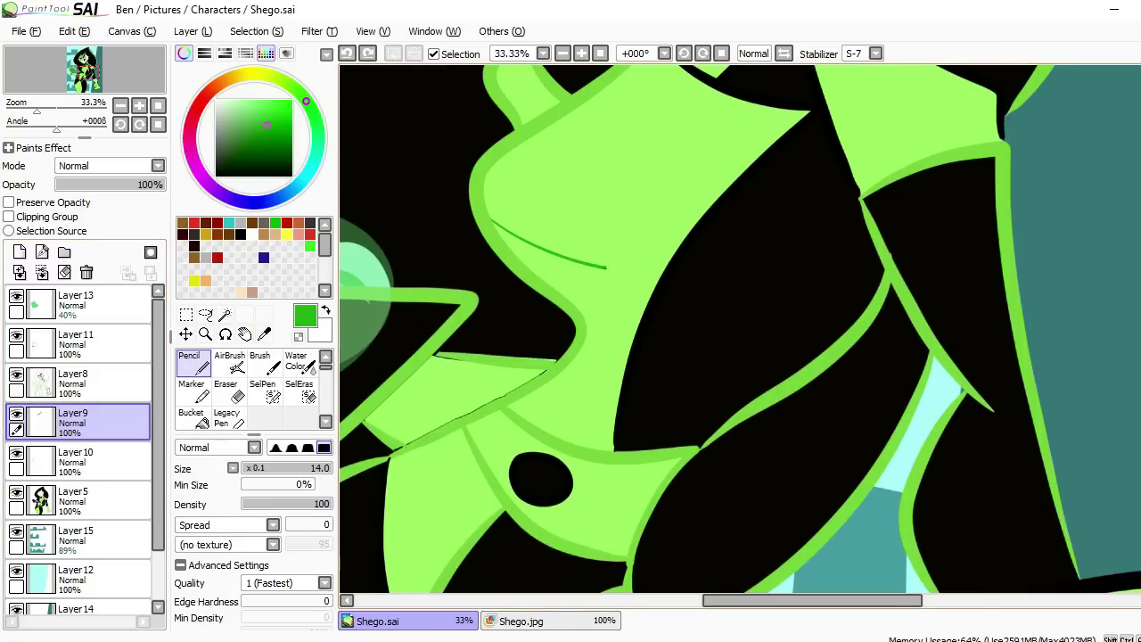
key("ctrl+z")
mouse_move(487, 207)
left_mouse_down()
mouse_move(658, 265)
mouse_move(645, 303)
left_mouse_up()
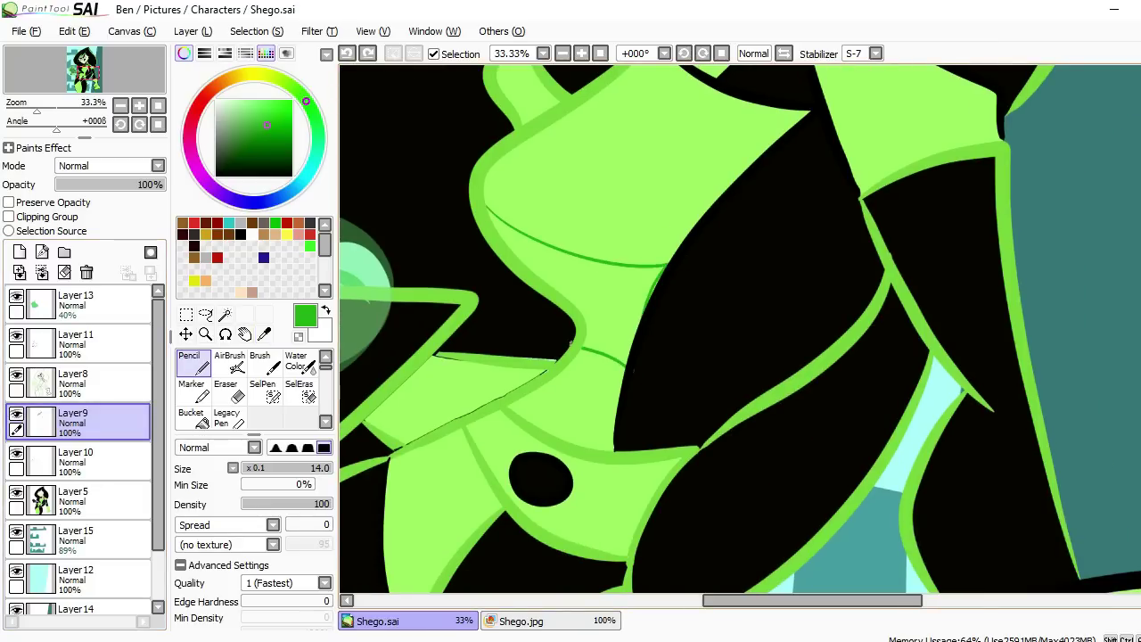
key("e")
key("n")
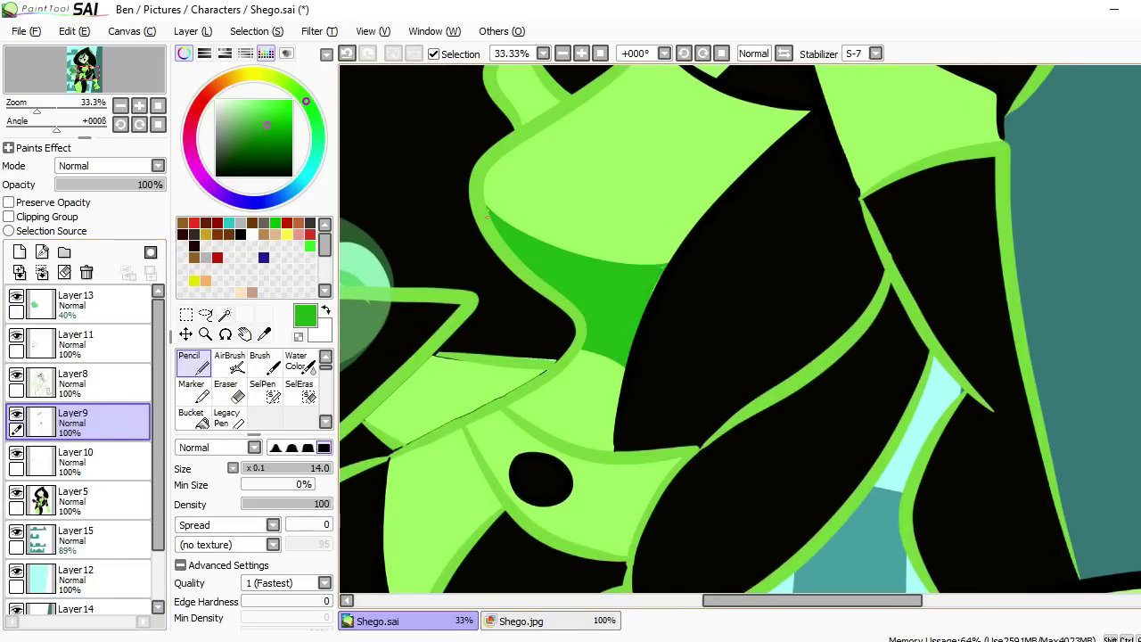
- Outline a curved shadow on the belt beside the black buckle and fill it with the darker green
scroll(740, 330, "down", 3)
scroll(739, 329, "up", 2)
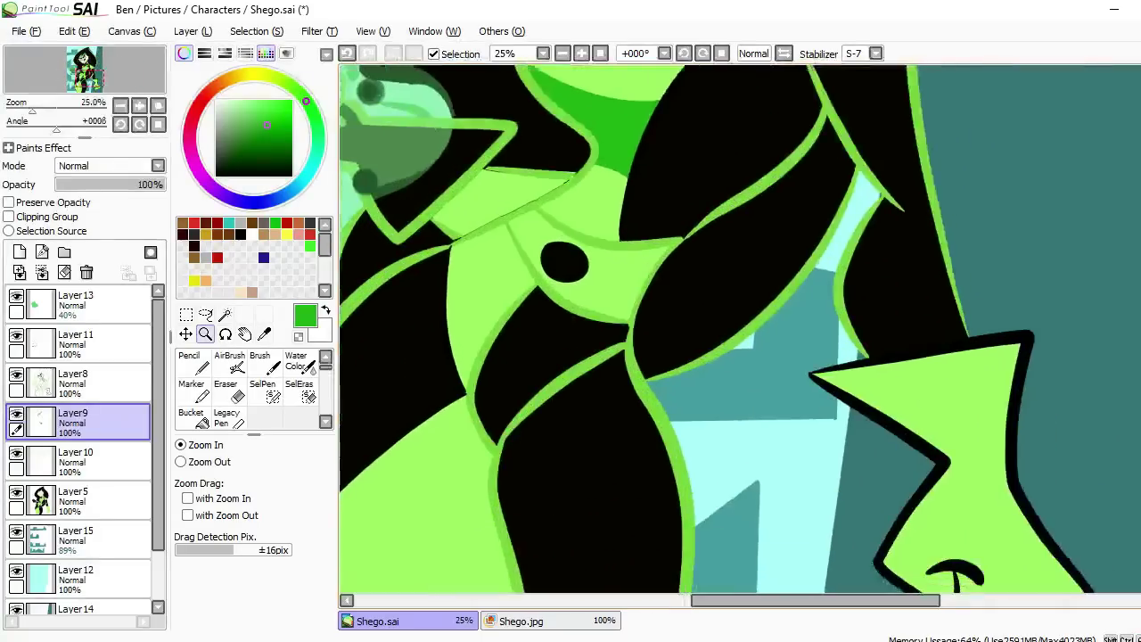
left_click_drag(739, 330, 781, 343)
left_click(669, 232)
left_click_drag(675, 302, 627, 430)
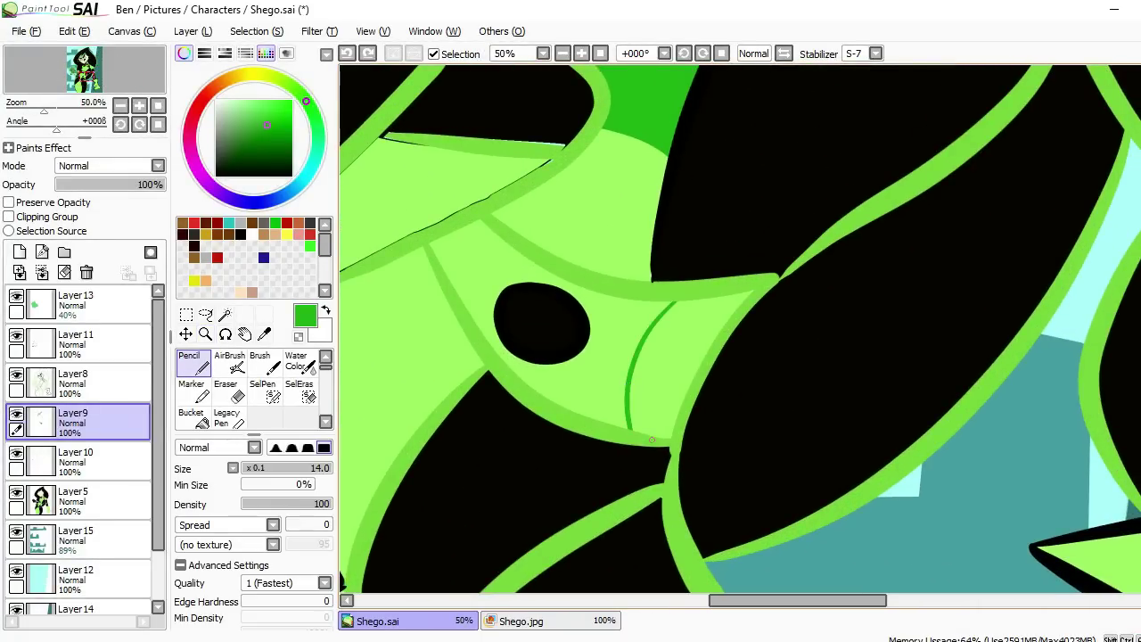
key("ctrl+space")
scroll(740, 330, "down", 5)
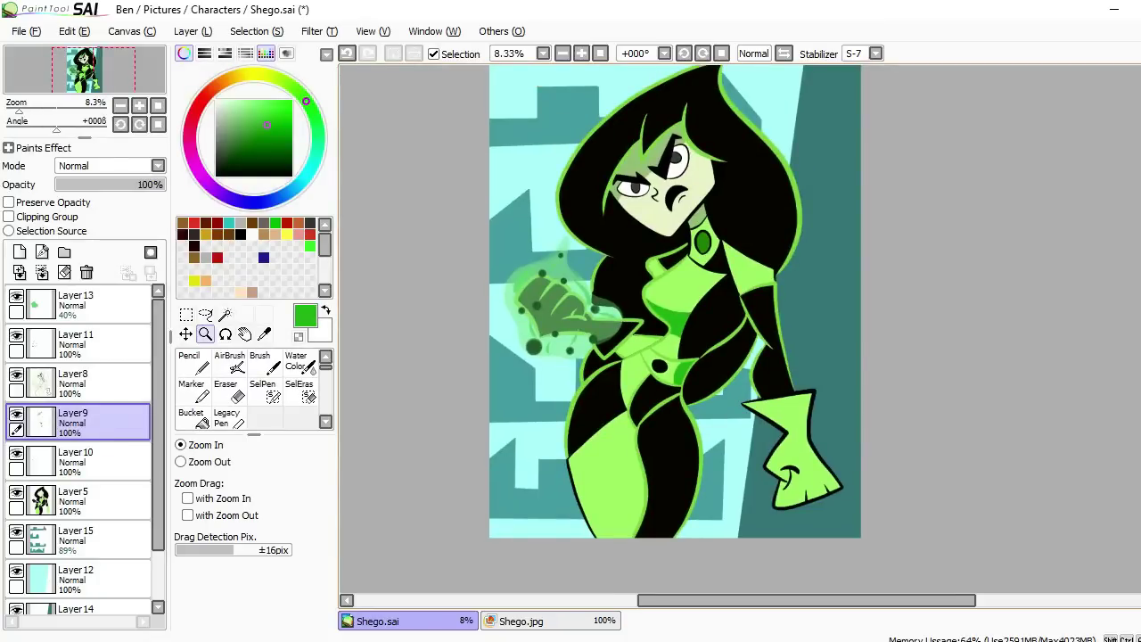
- Outline a shadow on the green shoulder panel with a curve above its lower edge and fill it darker green
scroll(756, 283, "up", 4)
left_click_drag(662, 291, 818, 264)
key("ctrl+z")
left_click_drag(667, 290, 807, 234)
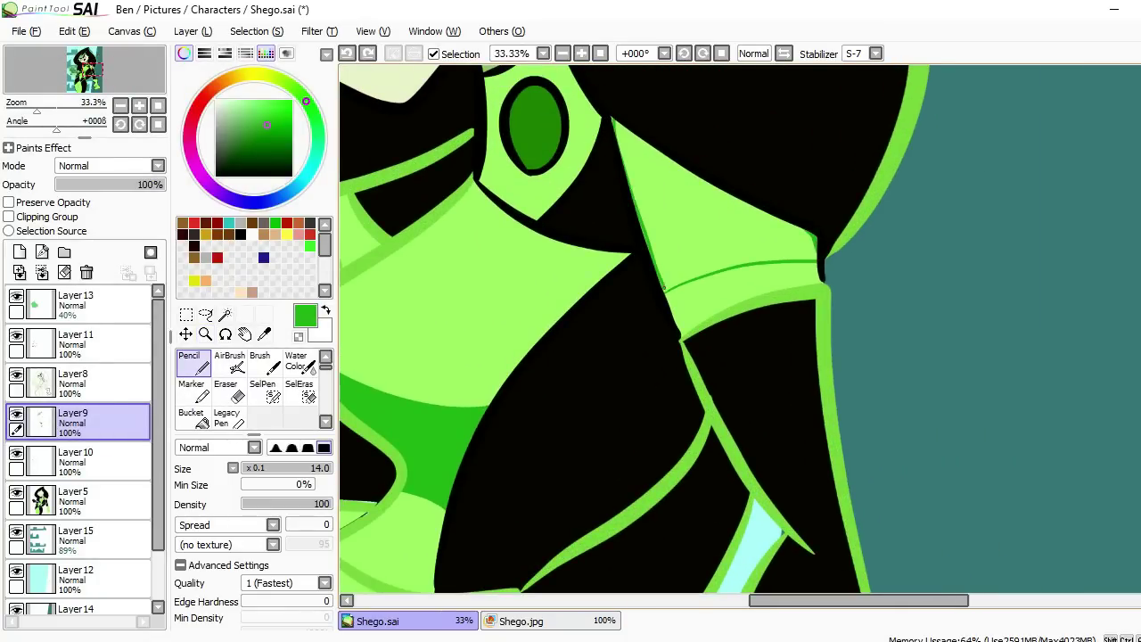
- Outline a shadow across the lowered glove's wrist and fill the hand below it with the darker green
key("ctrl+space")
scroll(629, 239, "down", 2)
scroll(629, 239, "up", 2)
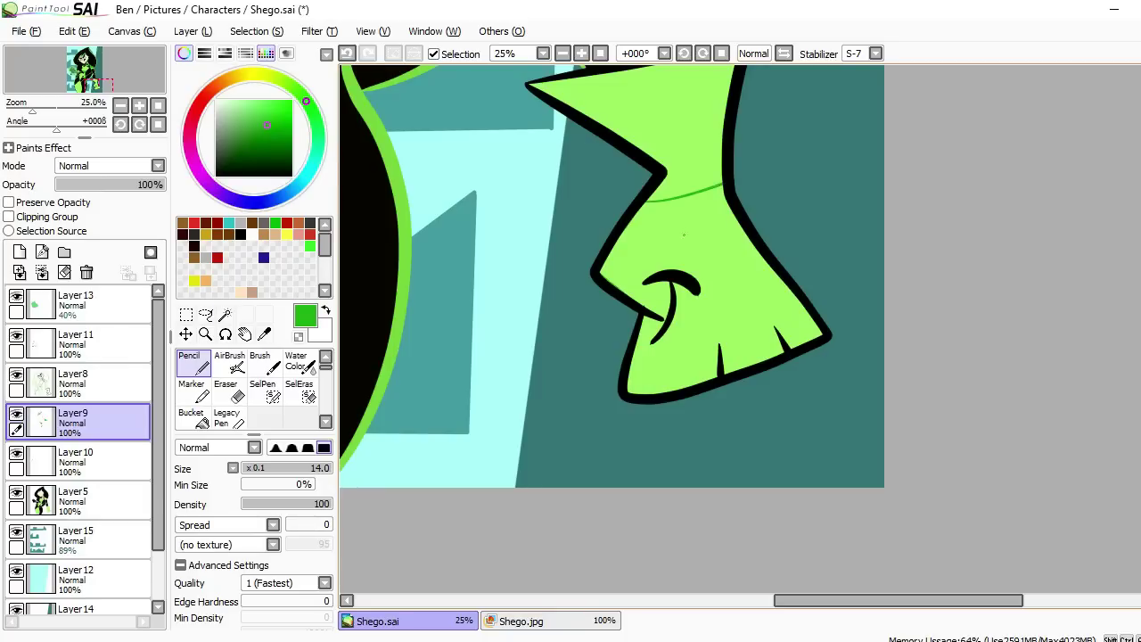
key("ctrl+space")
scroll(683, 231, "down", 2)
scroll(661, 266, "up", 4)
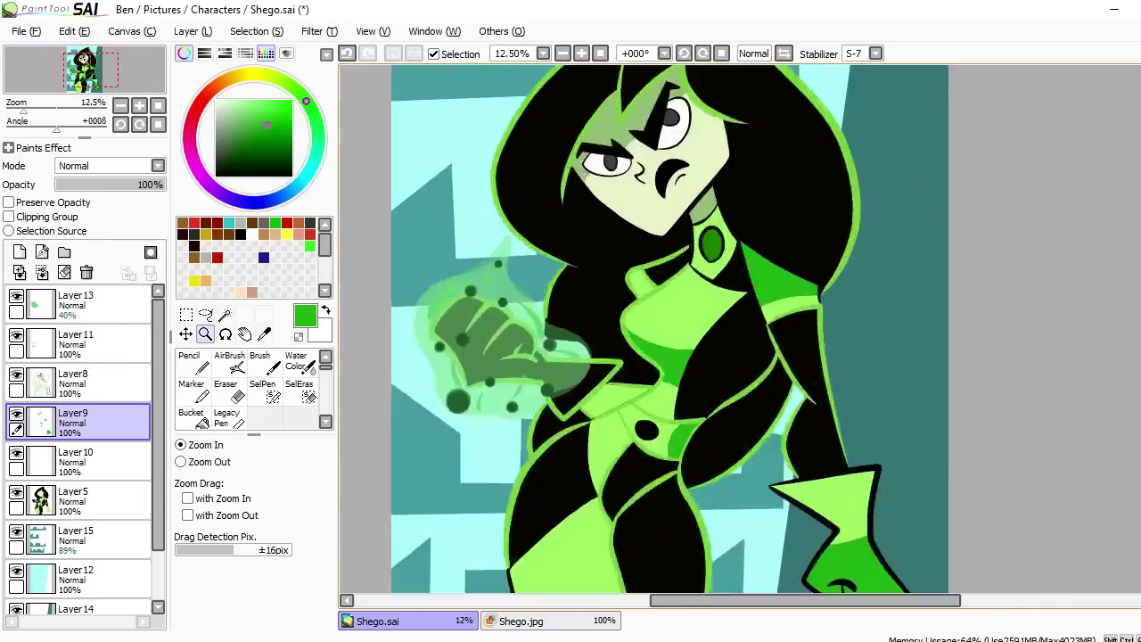
- On a new layer above Layer9, outline and fill a pale green highlight on the chest and add one on the far shoulder
left_click(678, 244, "alt")
key("ctrl+shift+n")
left_click_drag(657, 250, 614, 299)
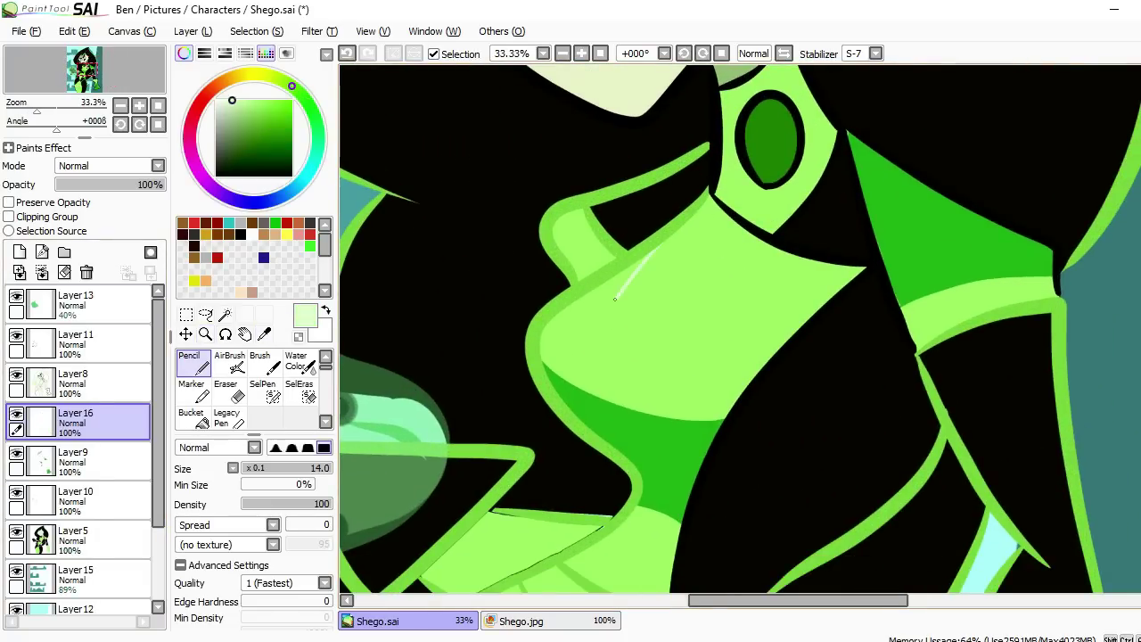
left_click_drag(704, 201, 578, 393)
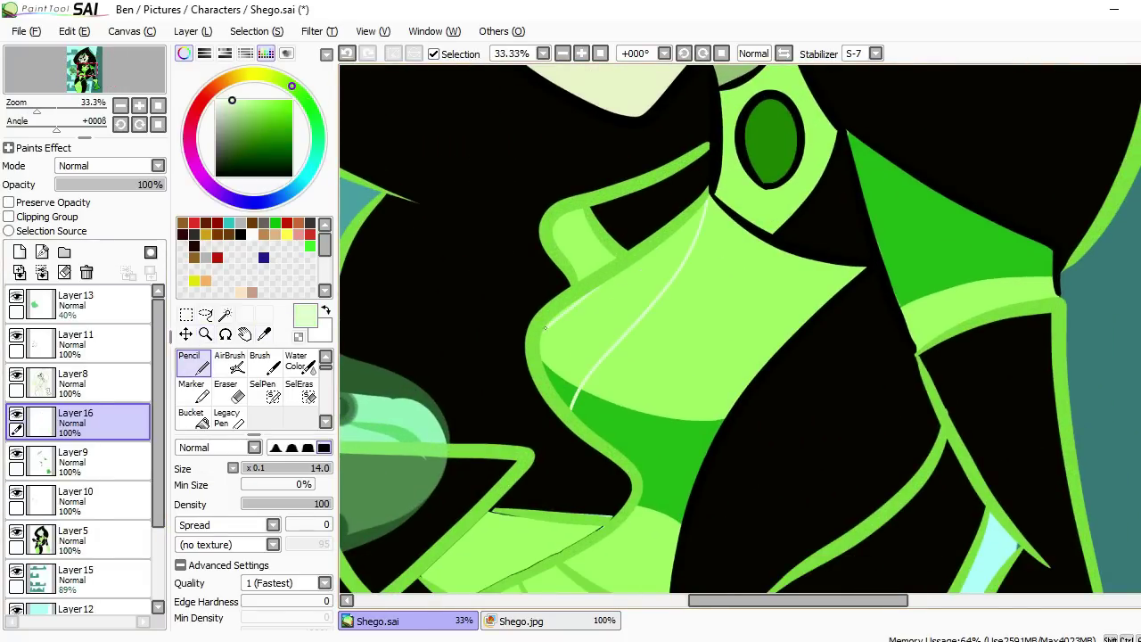
key("g")
left_click(563, 312)
key("n")
left_click_drag(581, 230, 590, 281)
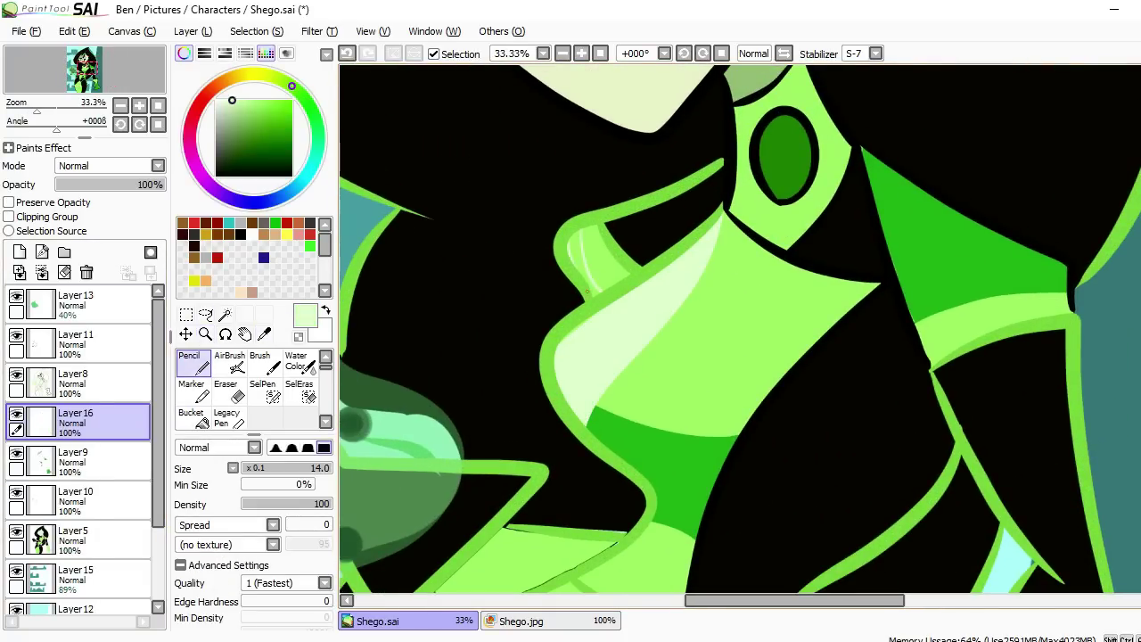
- Outline pale green highlights along the waist, belt and outer black thigh, and fill them
left_click(740, 330, "ctrl+alt")
left_click_drag(624, 357, 671, 340)
mouse_move(627, 274)
left_mouse_down()
mouse_move(539, 339)
mouse_move(473, 495)
left_mouse_up()
key("ctrl+z")
key("ctrl+z")
left_click_drag(626, 285, 517, 403)
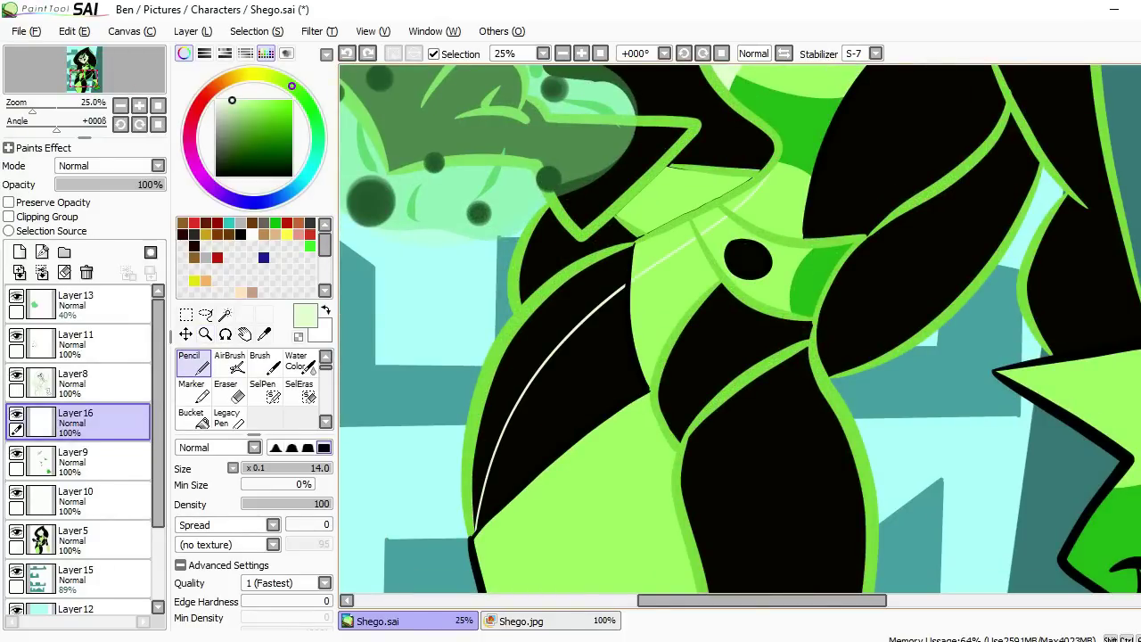
key("g")
left_click(571, 330)
key("e")
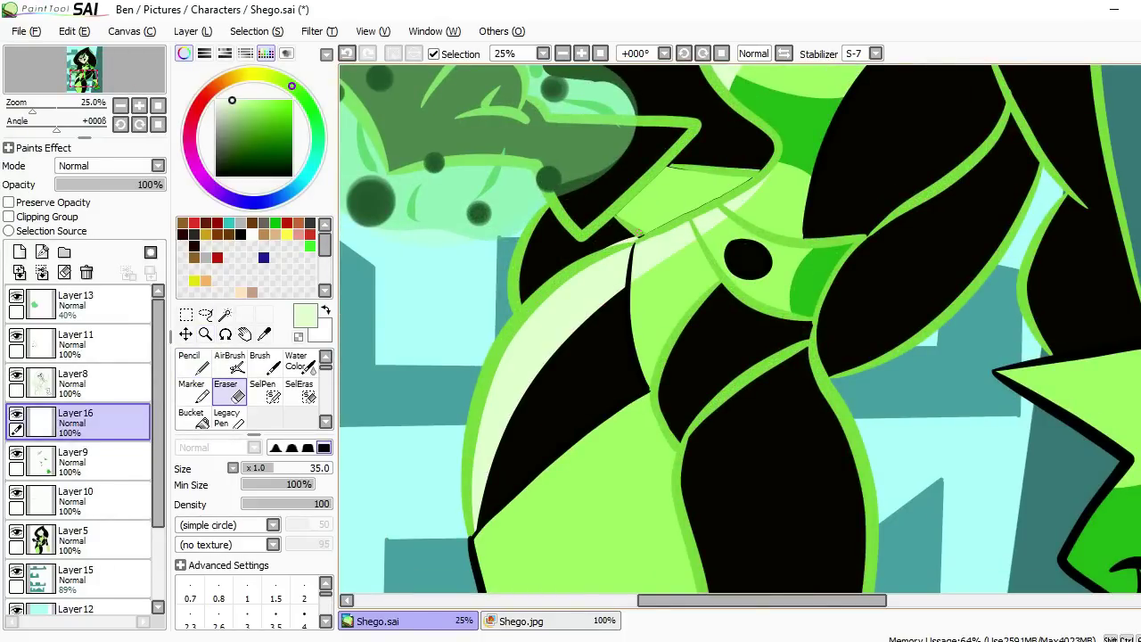
- Cover the thin gaps around the green panel under the raised glove's cuff, using sampled line green on Layer8 and fill green on Layer5
scroll(675, 223, "up", 3)
key("n")
left_click(621, 317, "alt")
left_click(75, 384)
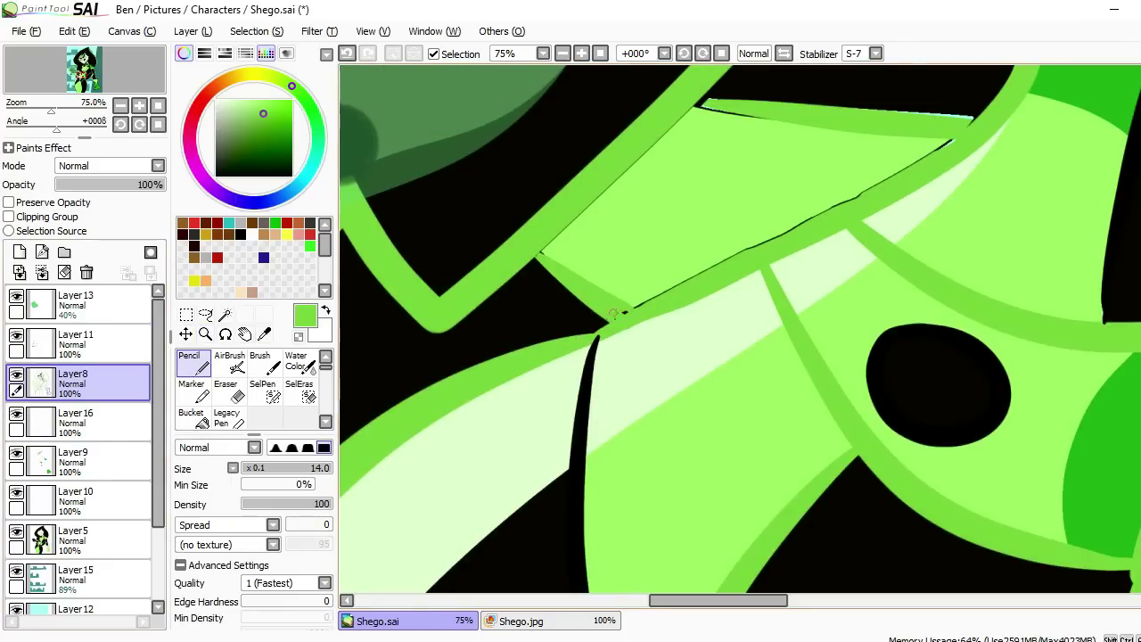
left_click_drag(600, 300, 448, 412)
left_click(448, 412, "alt")
left_click(75, 539)
mouse_move(699, 222)
left_mouse_down()
mouse_move(822, 233)
mouse_move(795, 237)
left_mouse_up()
left_click(795, 239, "alt")
left_click(795, 238, "ctrl+shift")
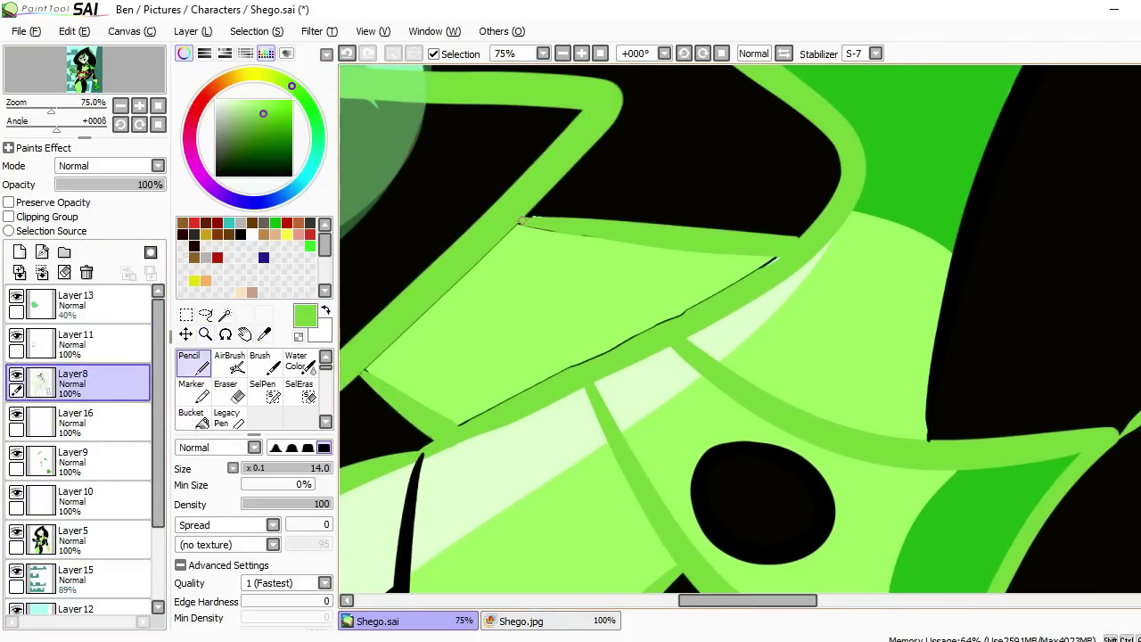
left_click_drag(595, 234, 592, 220)
left_click(774, 244, "alt")
left_click(773, 244, "ctrl+shift")
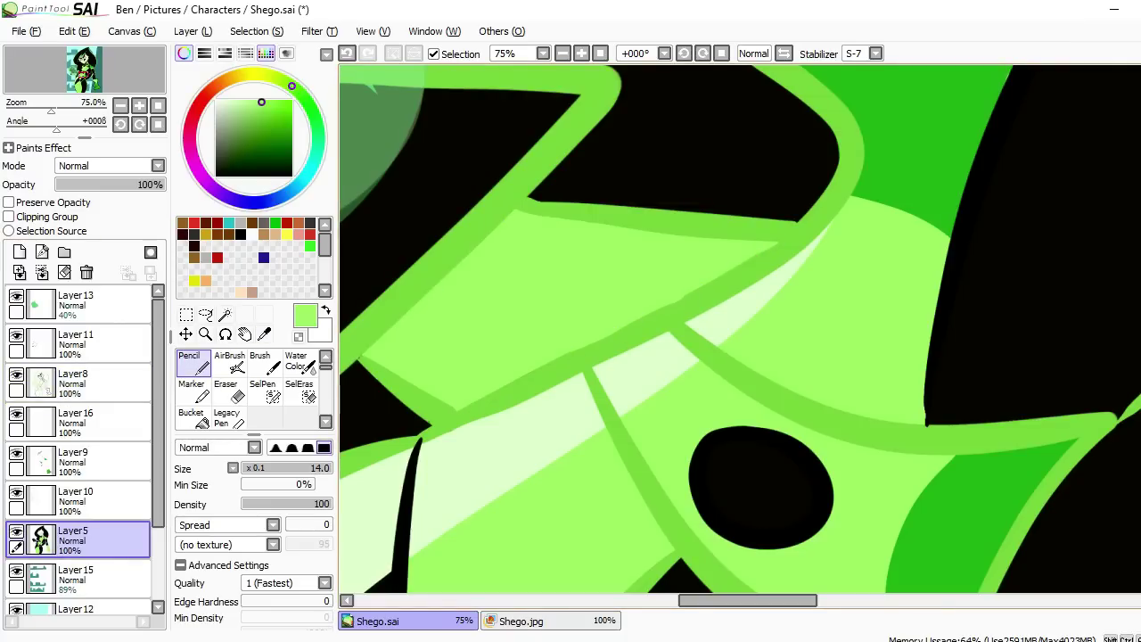
- Add a new layer above Layer16 and soften the chest highlight's edge in light green with the AirBrush at size 60
scroll(556, 218, "down", 4)
scroll(557, 217, "up", 1)
key("ctrl+shift+n")
left_click_drag(76, 495, 76, 377)
scroll(653, 295, "up", 2)
key("v")
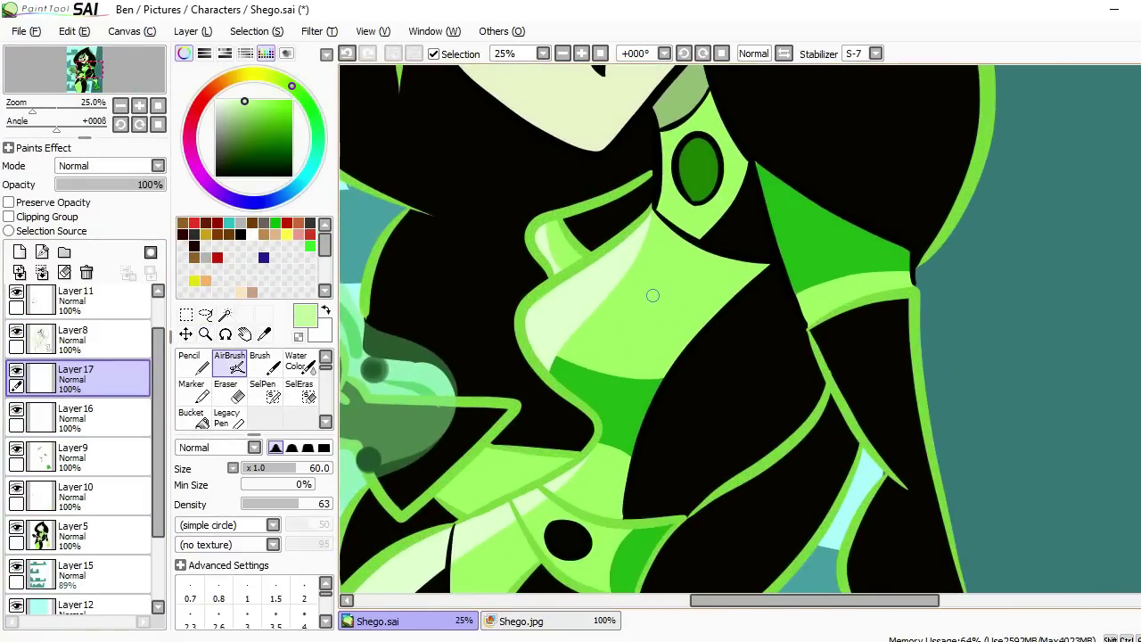
scroll(644, 241, "down", 2)
scroll(627, 262, "up", 2)
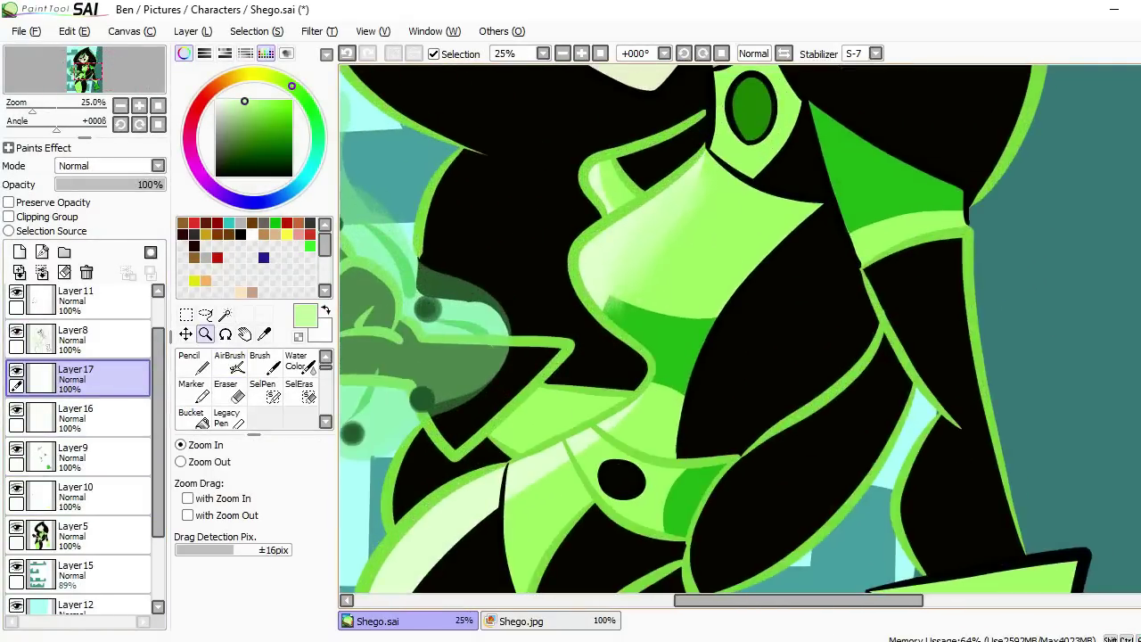
- Soften the waist and outer thigh highlights on Layer17 with the AirBrush in light green at size 300
mouse_move(489, 527)
left_mouse_down()
mouse_move(561, 382)
mouse_move(428, 562)
left_mouse_up()
left_click_drag(537, 393, 457, 559)
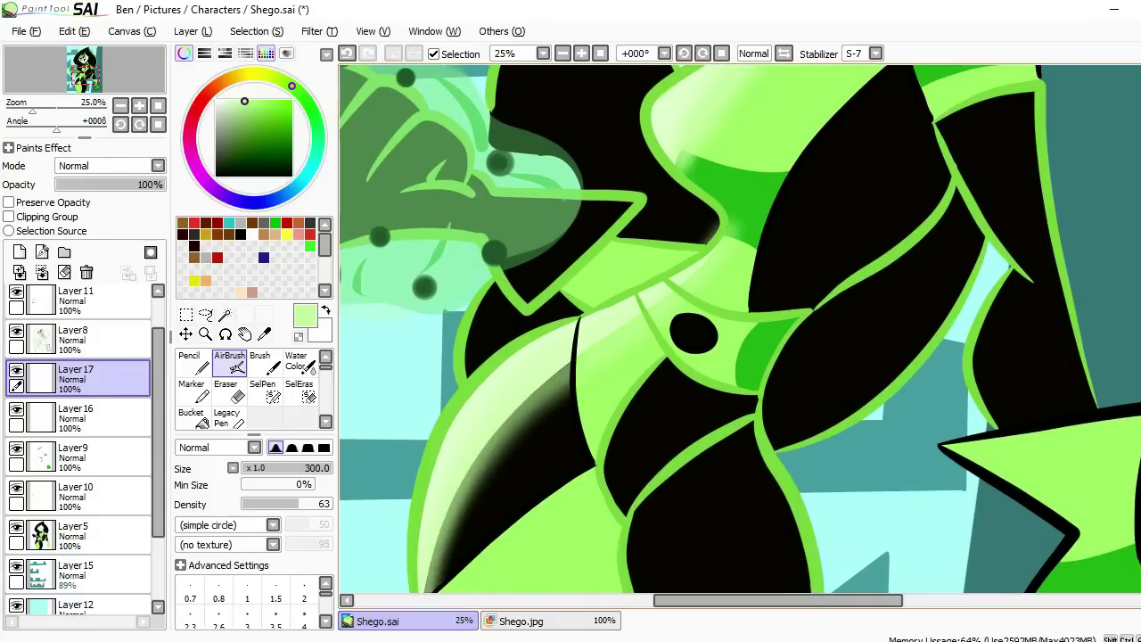
scroll(643, 329, "down", 2)
scroll(644, 330, "up", 3)
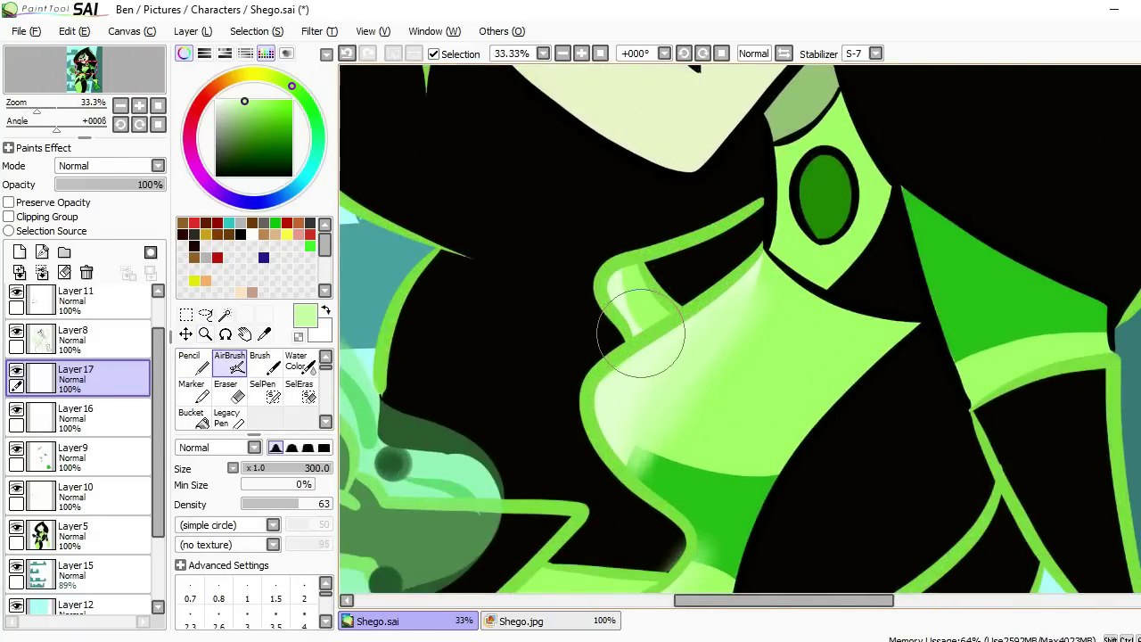
- Try airbrushing a light green glow along the jaw and drawing a pale Pencil highlight there on Layer16
scroll(644, 321, "down", 3)
scroll(628, 348, "up", 2)
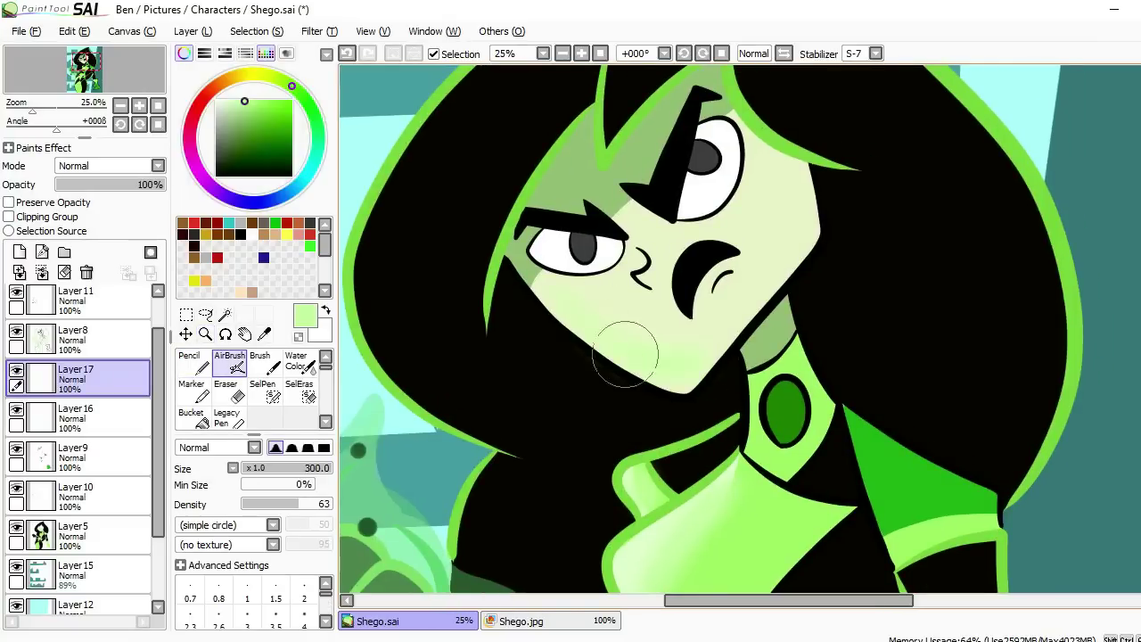
left_click(75, 417)
left_click_drag(624, 410, 610, 89)
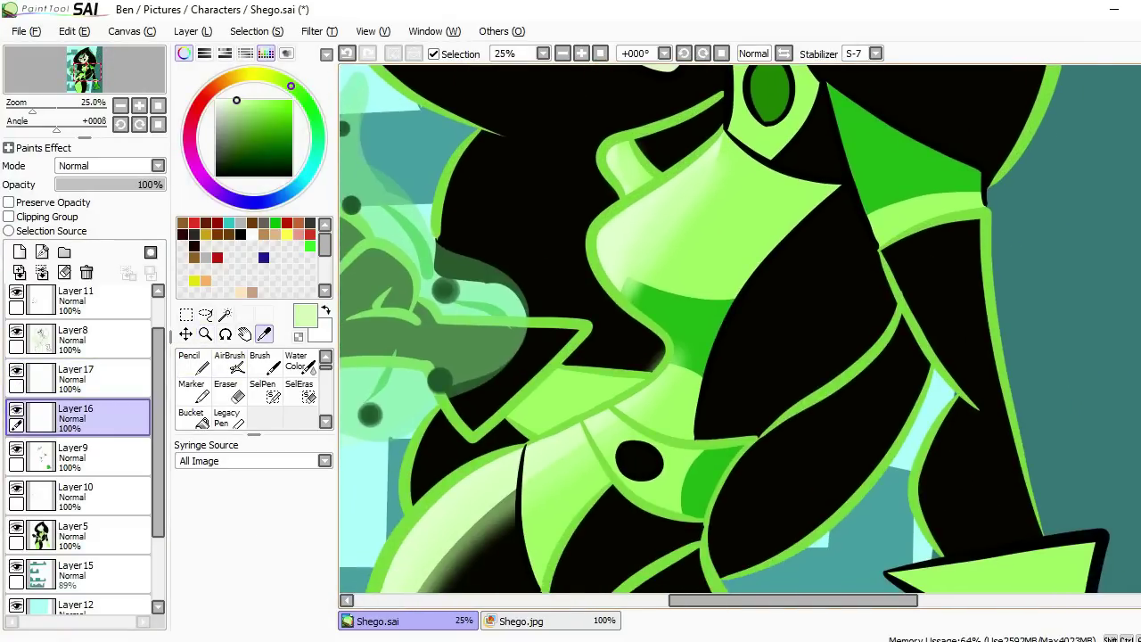
scroll(740, 330, "up", 1)
key("n")
key("ctrl+z")
left_click(500, 239, "alt")
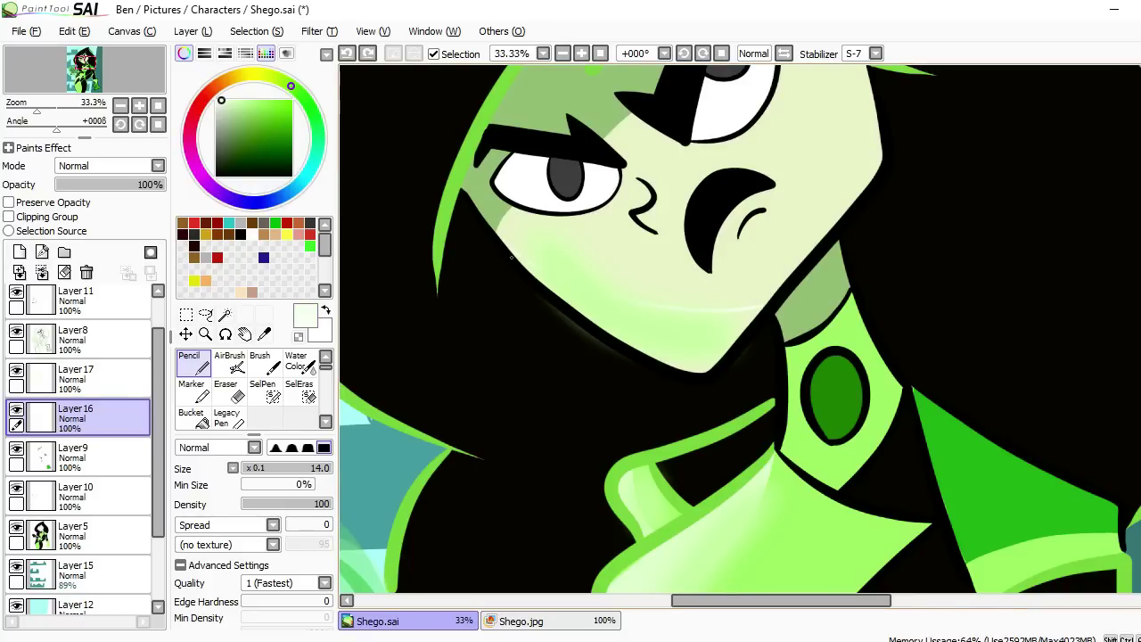
scroll(511, 258, "down", 4)
scroll(511, 258, "up", 4)
left_click(76, 378)
scroll(511, 257, "down", 4)
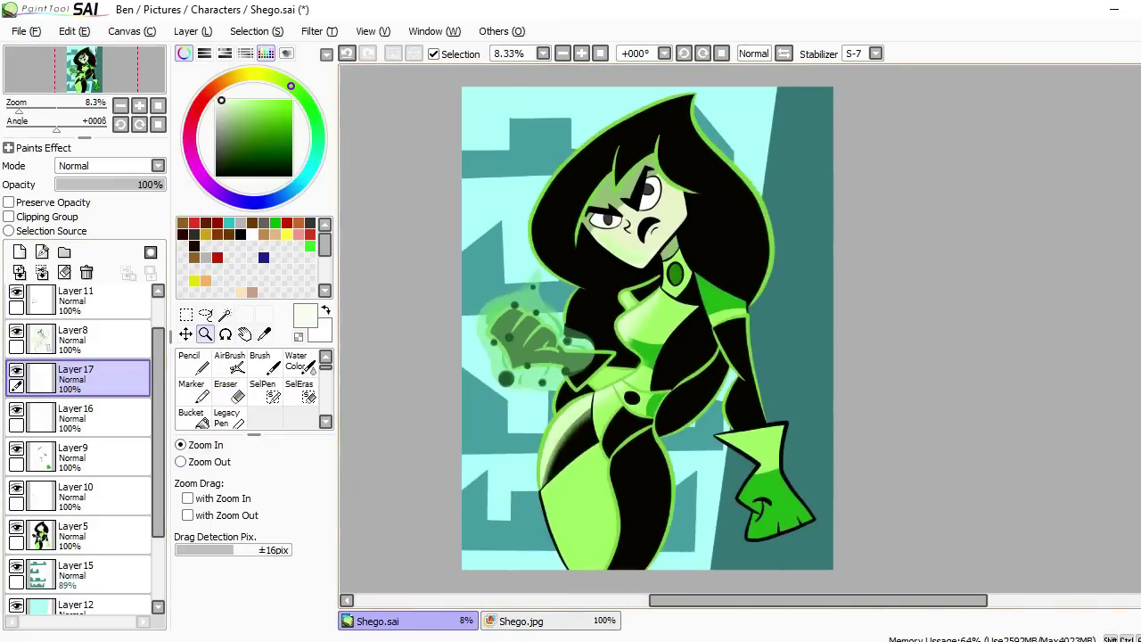
- Select the face area from Layer8 with the Magic Wand and airbrush a light green glow along the jaw on Layer17 at size 300
left_click(229, 361)
scroll(509, 217, "up", 4)
left_click(76, 339)
left_click(224, 314)
left_click(553, 205)
left_click(75, 378)
left_click(229, 361)
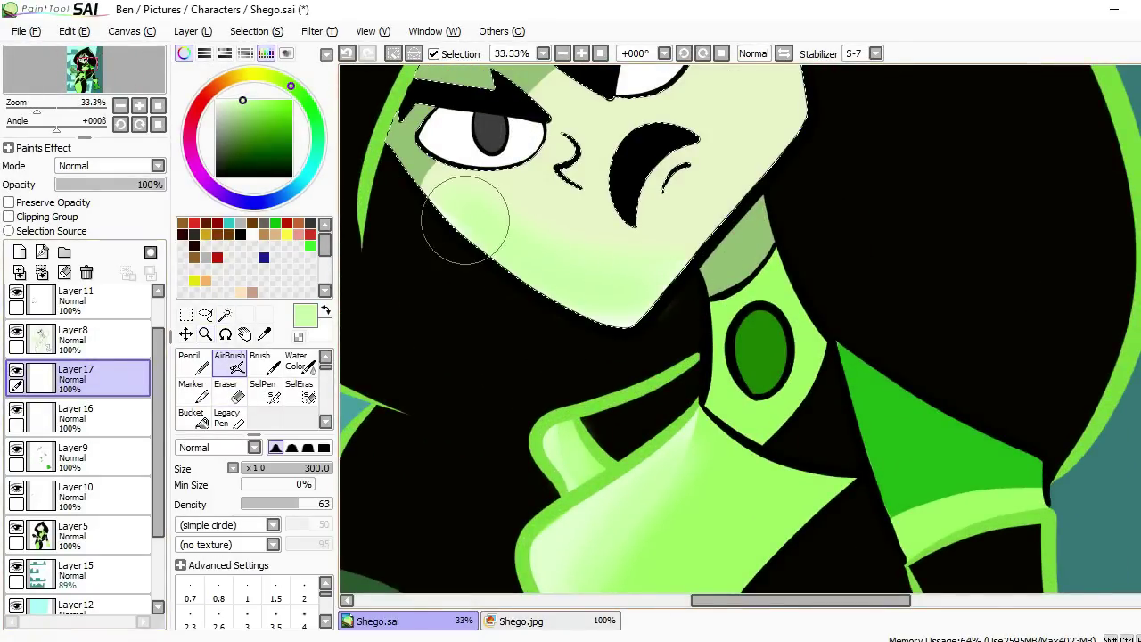
scroll(524, 257, "down", 5)
scroll(80, 446, "down", 2)
scroll(81, 446, "up", 2)
- Add a layer between Layer5 and Layer15 and outline a cast shadow behind the figure in dark grey with the Pencil at size 14
left_click(19, 253)
left_click_drag(76, 295, 76, 496)
left_click(215, 148)
key("ctrl+plus")
key("n")
left_click_drag(778, 564, 749, 215)
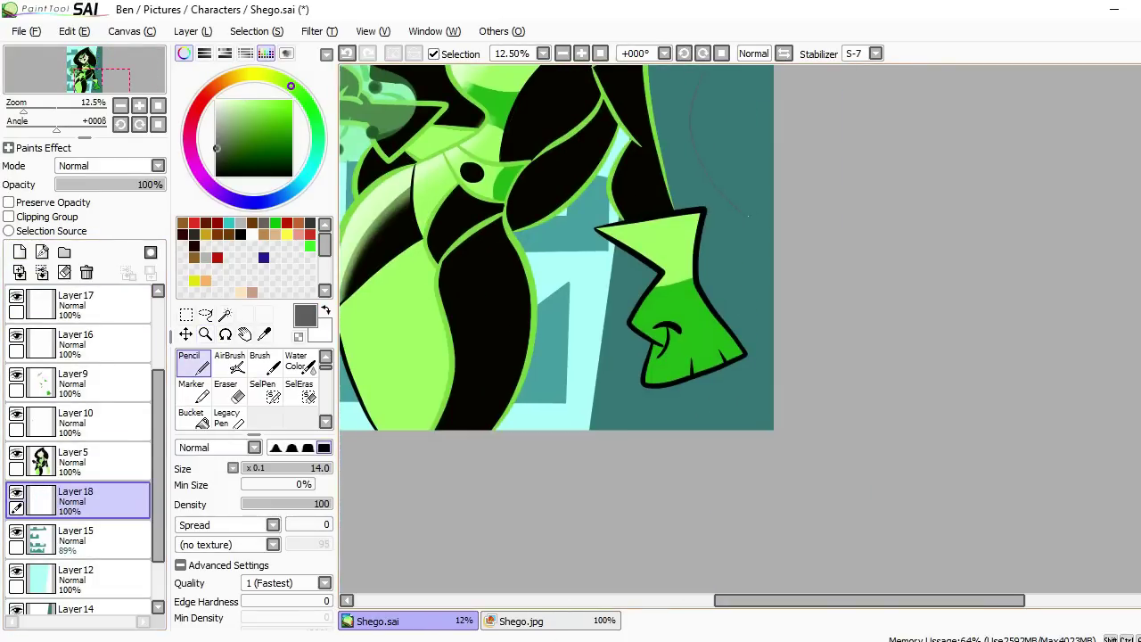
key("ctrl+minus")
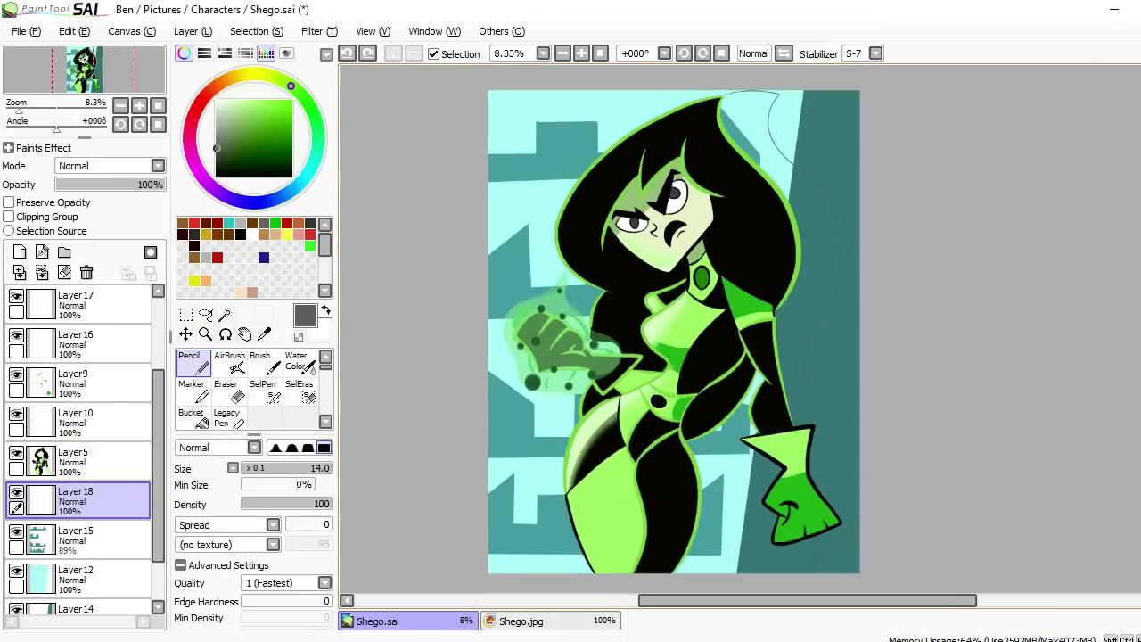
- Test the cast shadow's outline with a Magic Wand selection and inspect the line for gaps
key("w")
left_click(535, 178)
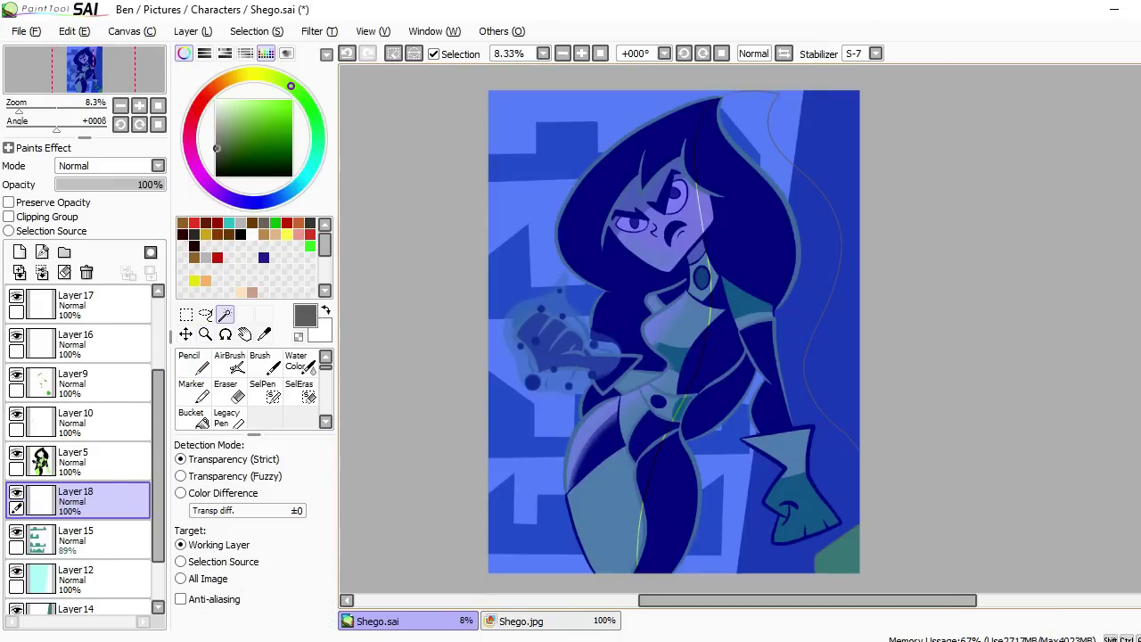
scroll(739, 330, "up", 5)
scroll(740, 330, "right", 5)
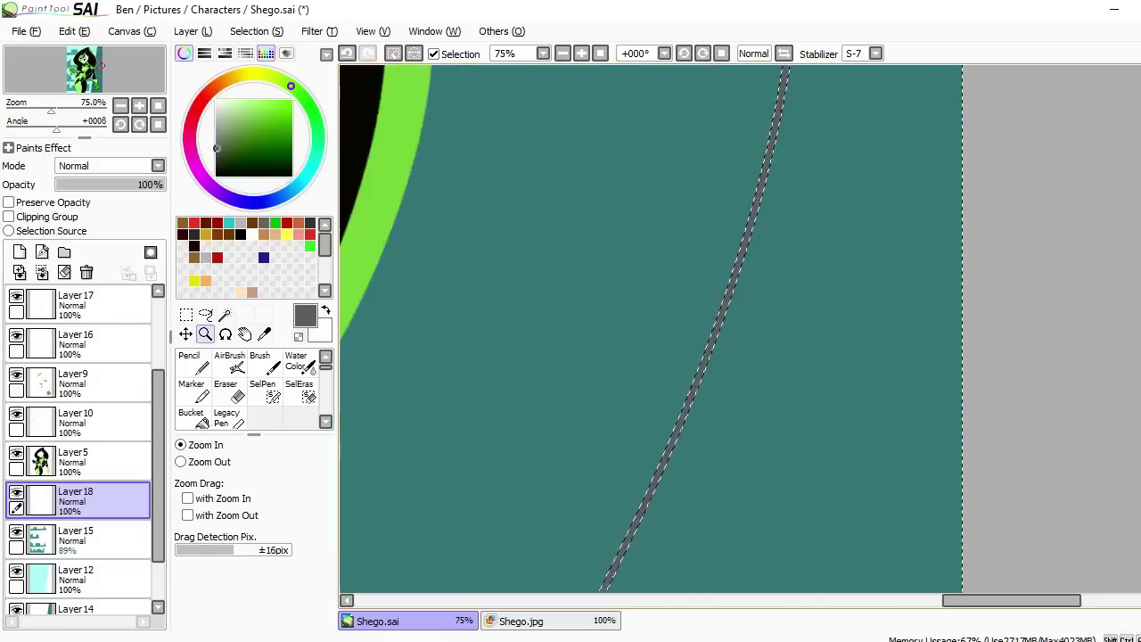
scroll(654, 356, "up", 2)
scroll(654, 357, "down", 5)
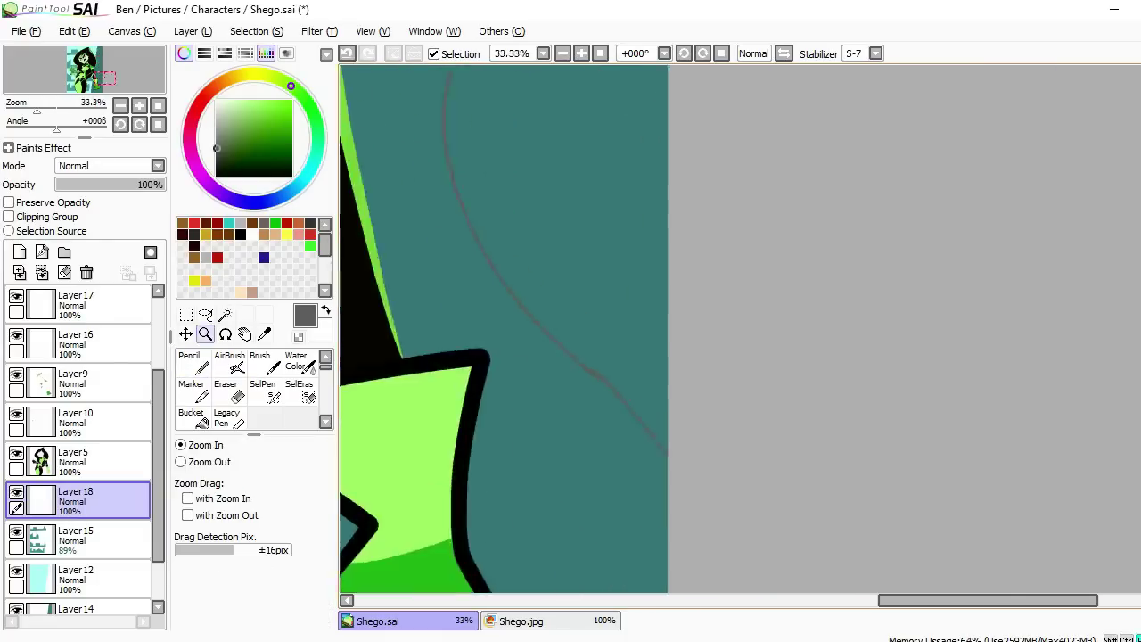
- Fill the outlined cast shadow with dark grey on Layer18 and set the layer's opacity to 82%
left_click(190, 417)
left_click(579, 267)
scroll(580, 267, "down", 2)
scroll(615, 267, "up", 1)
left_click_drag(162, 185, 146, 185)
- Transform the grey cast shadow on Layer18 so it extends slightly further right behind the figure, and apply it
key("ctrl+t")
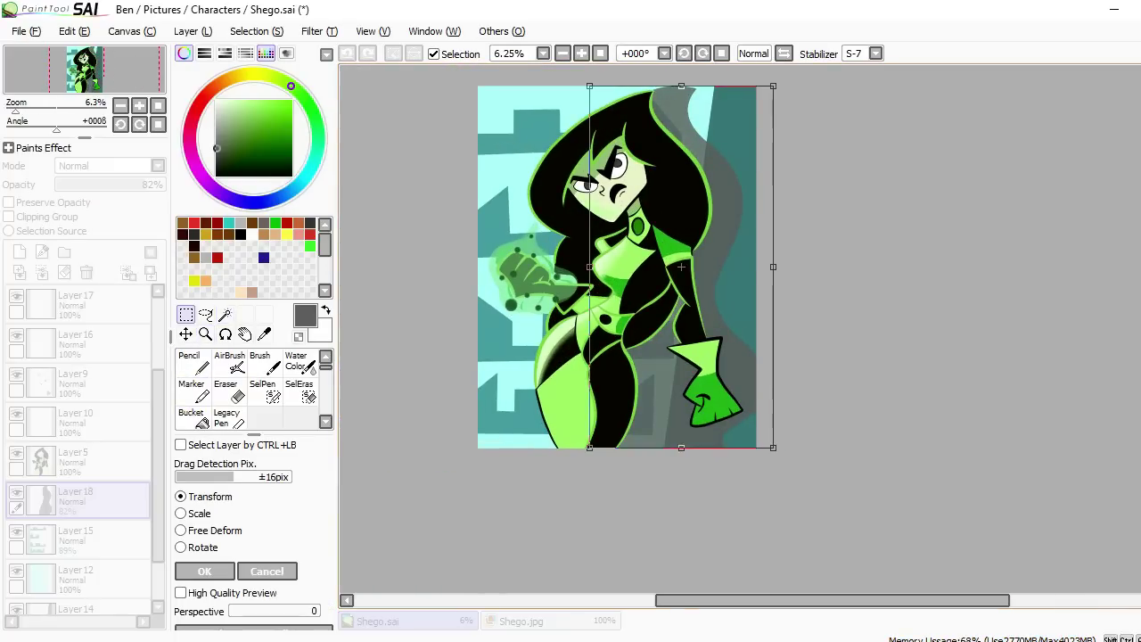
key("Return")
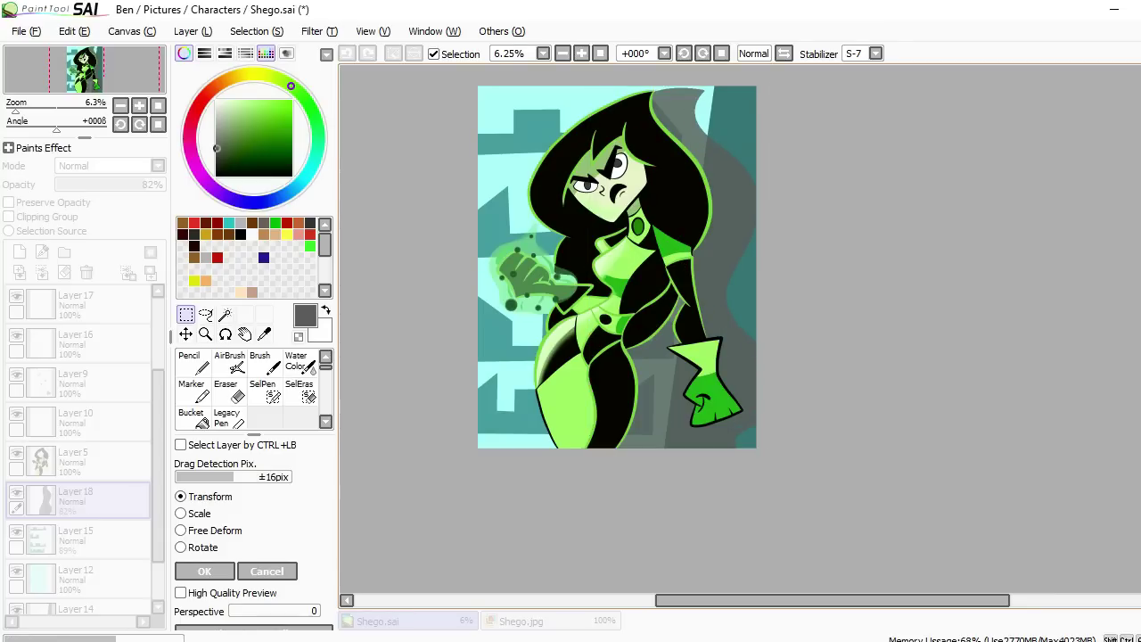
key("alt+Tab")
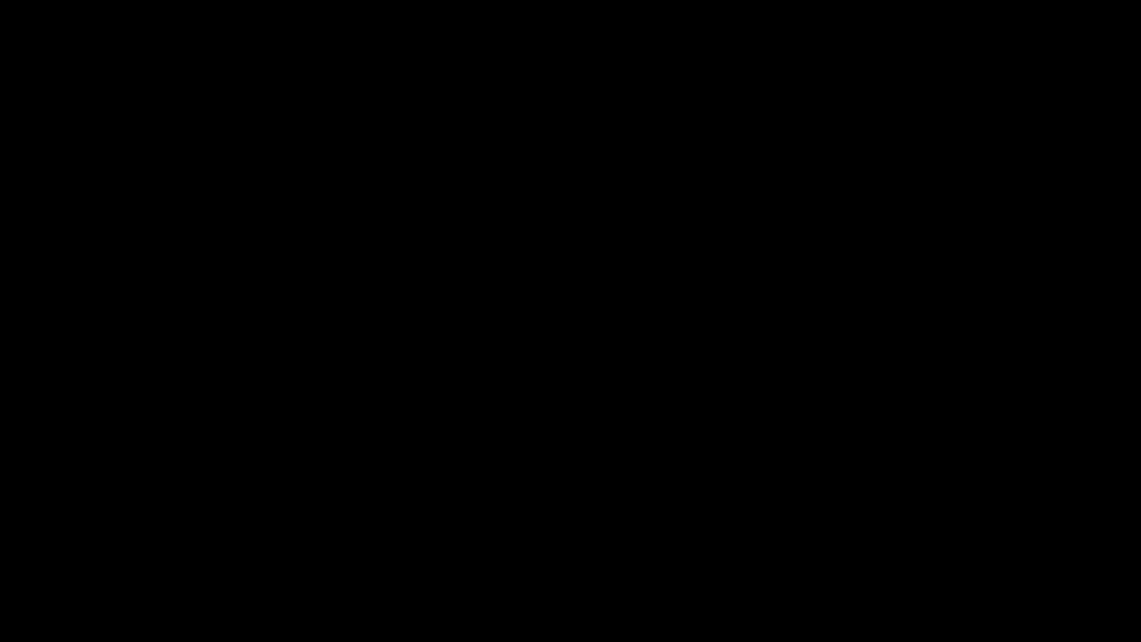